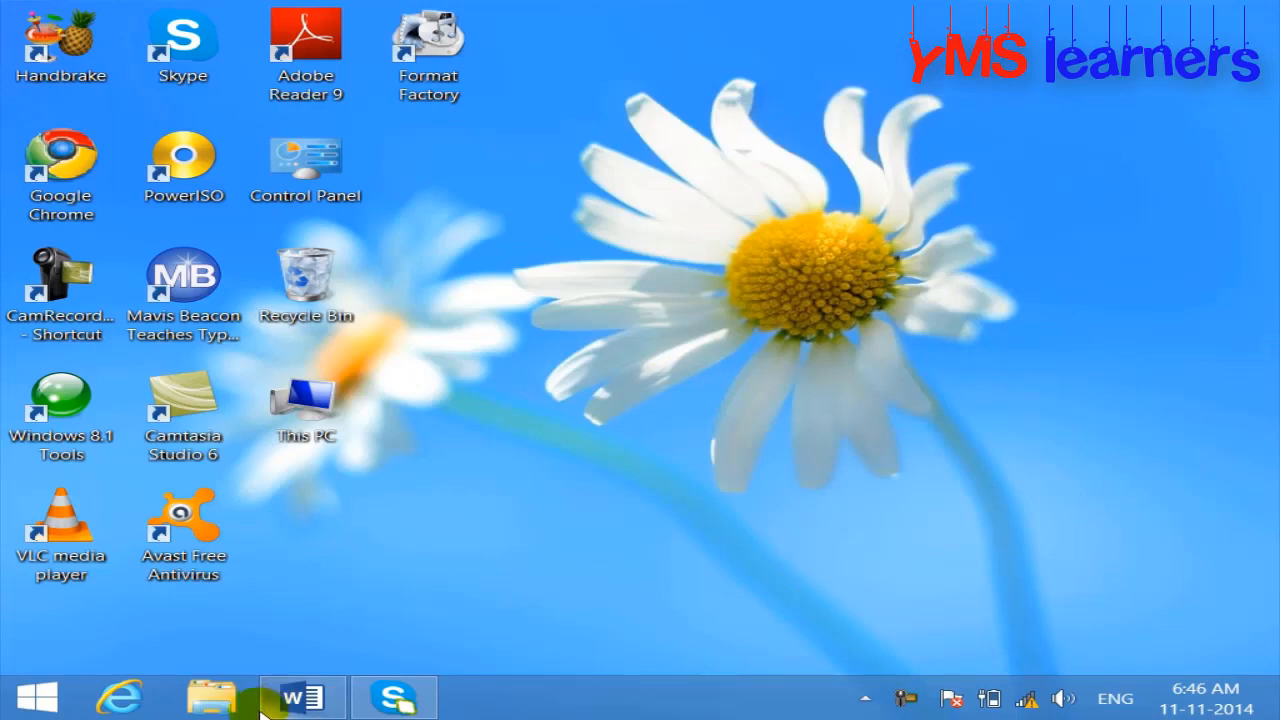
- Switch to the open Word document and enter the heading "TABLE OF AUTHORITIES:" on the first line
click(305, 700)
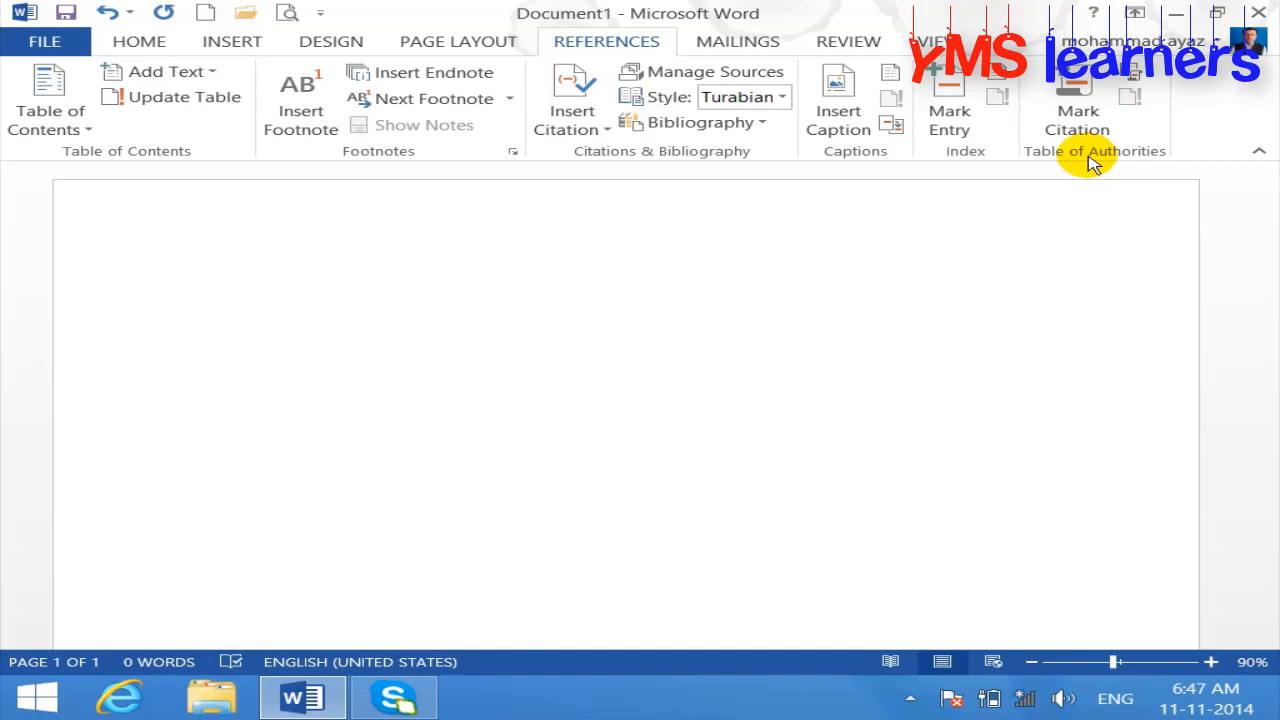
text(TABLE OF AUT)
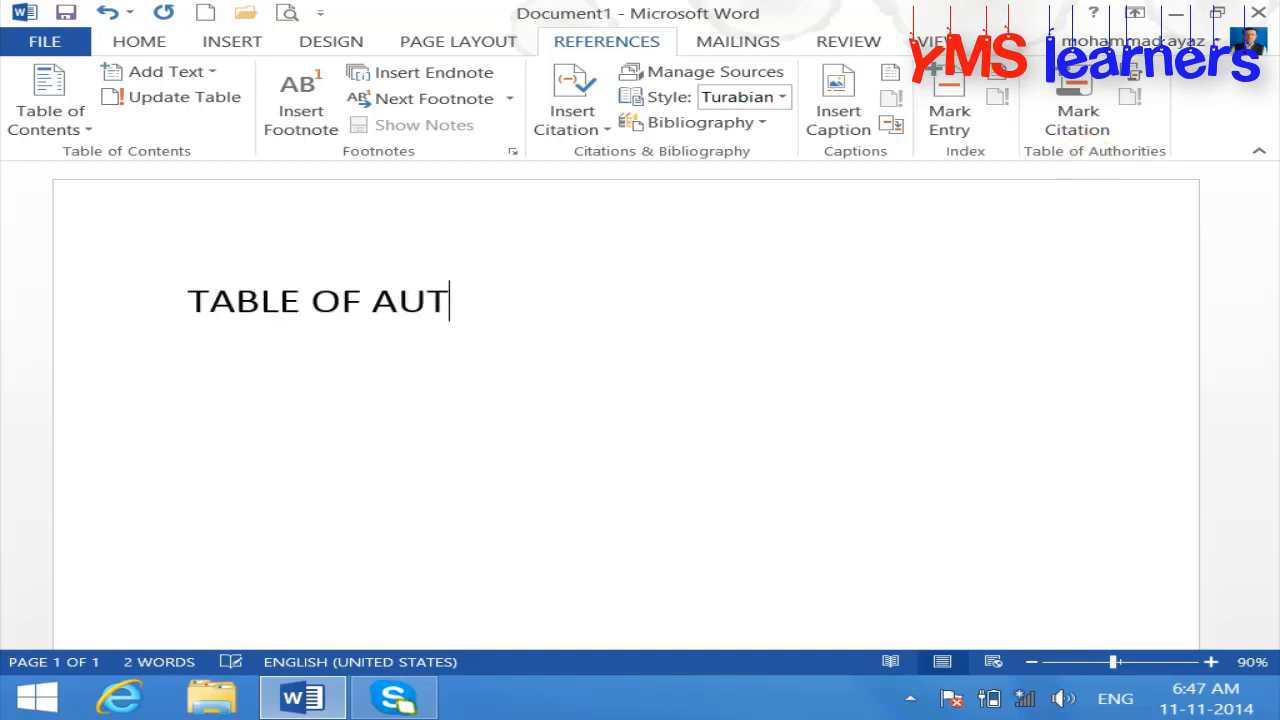
text(HORIE)
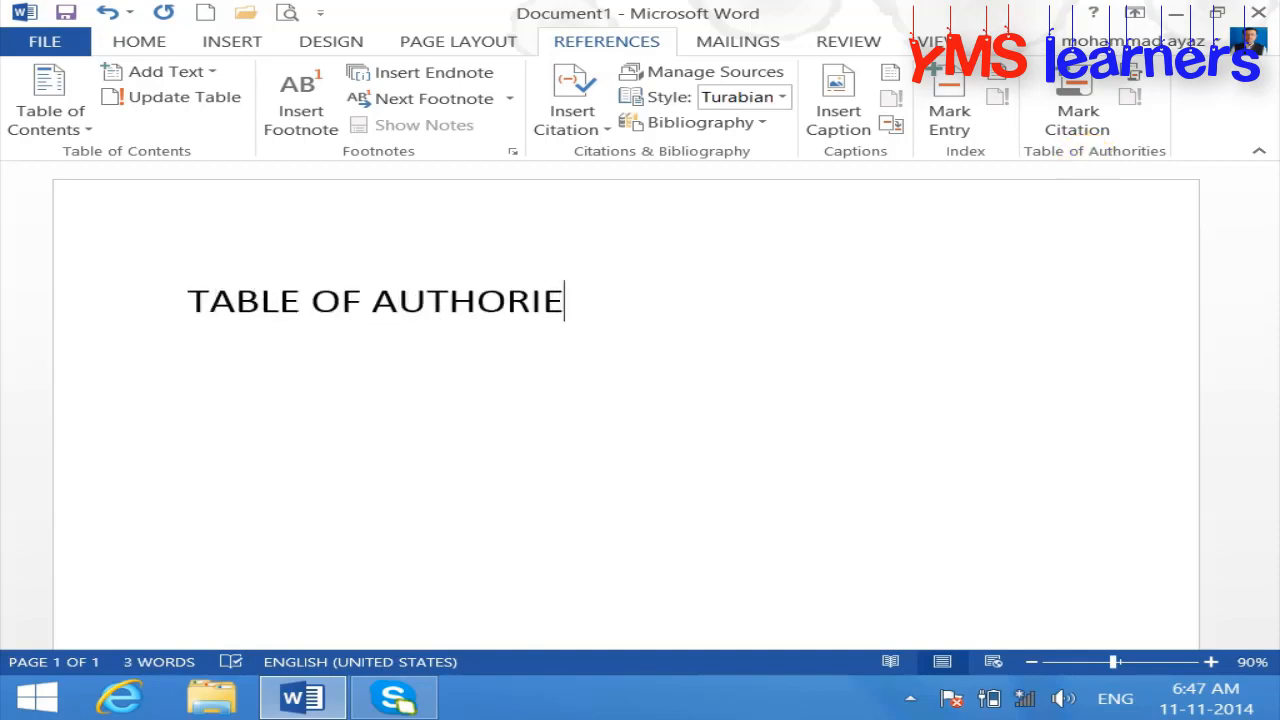
key(BackSpace)
text(ITIE)
key(BackSpace)
key(BackSpace)
key(BackSpace)
key(BackSpace)
text(TIES:)
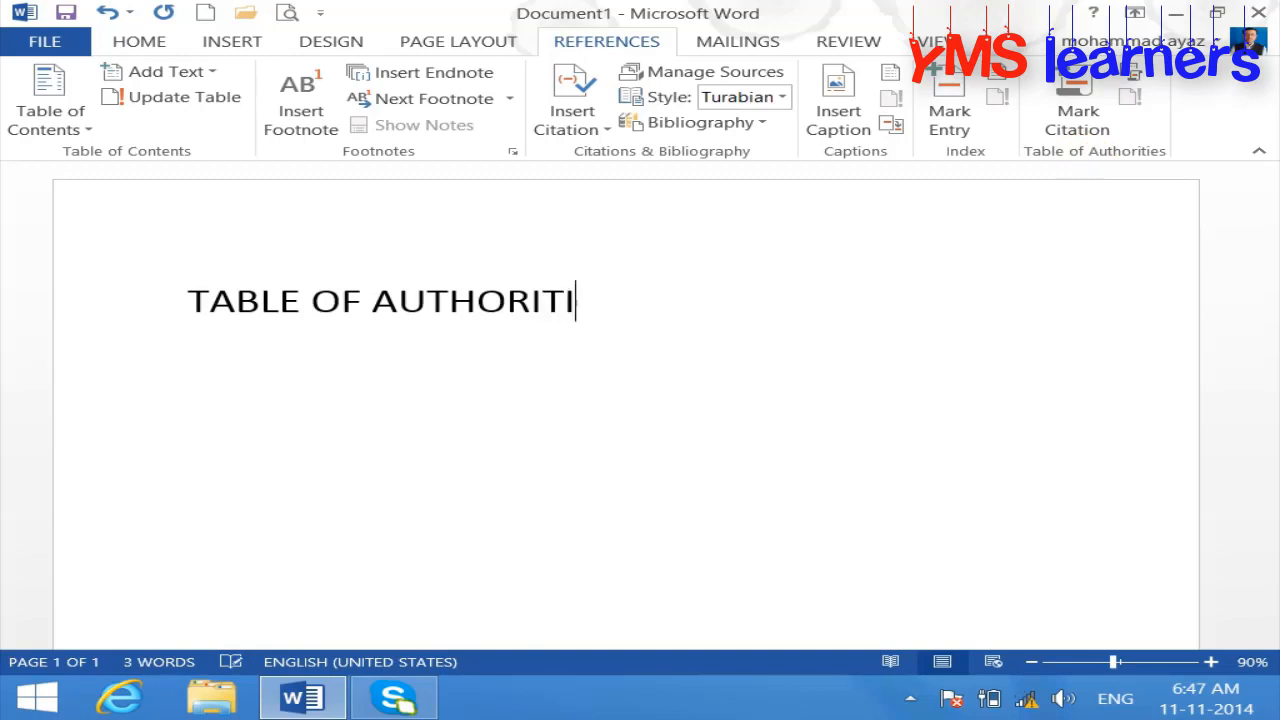
key(Return)
- Begin an indented paragraph under the heading with the text "This command is also used to make content,"
key(Tab)
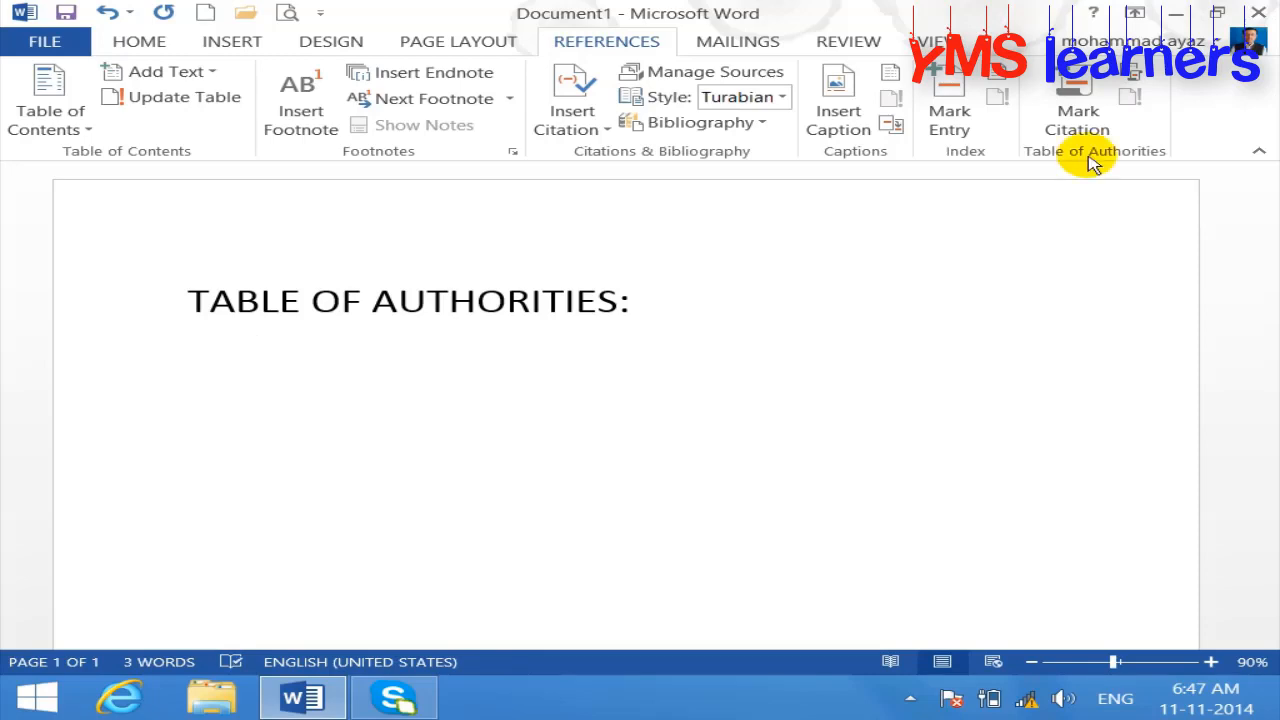
text(this commadn)
text( is)
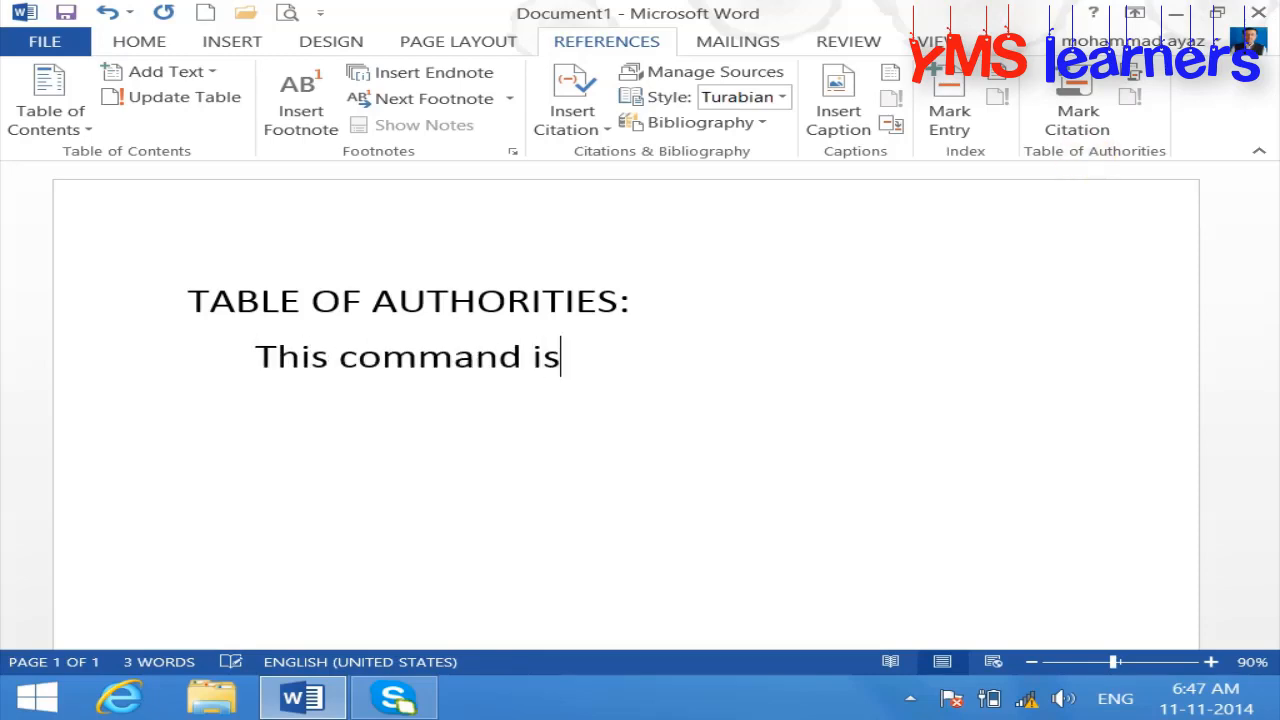
text( also u)
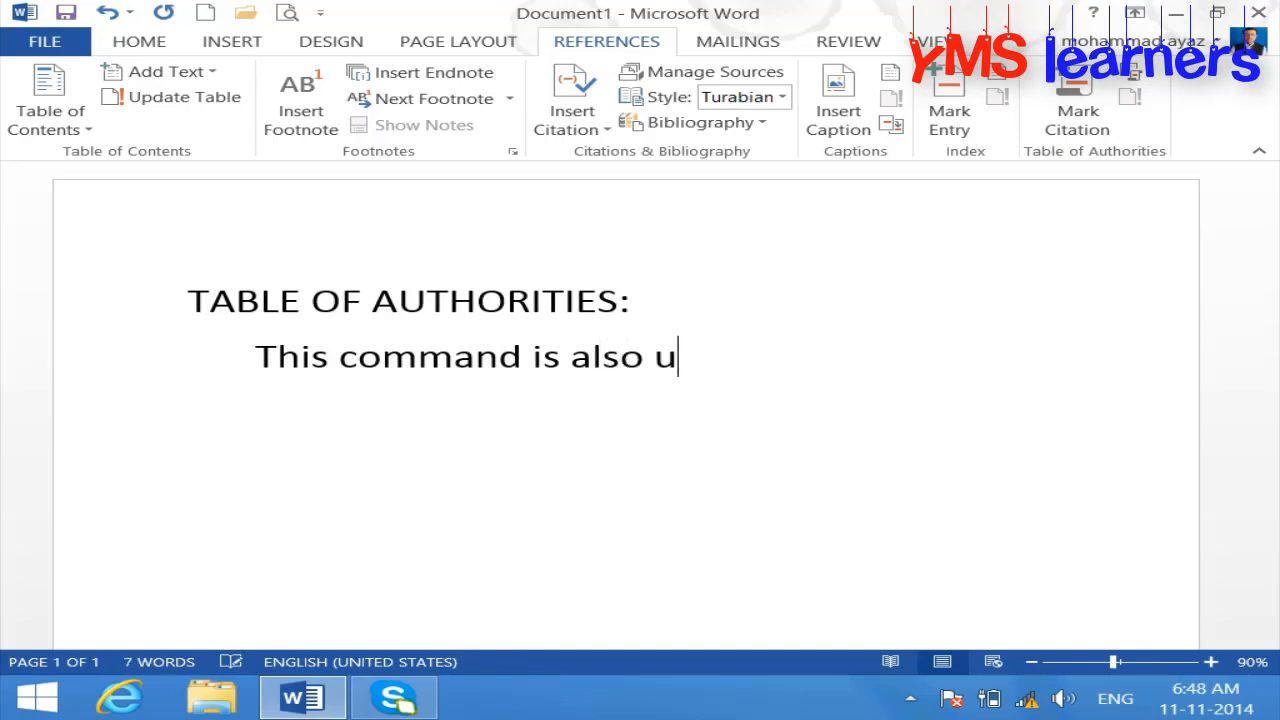
text(sed to make )
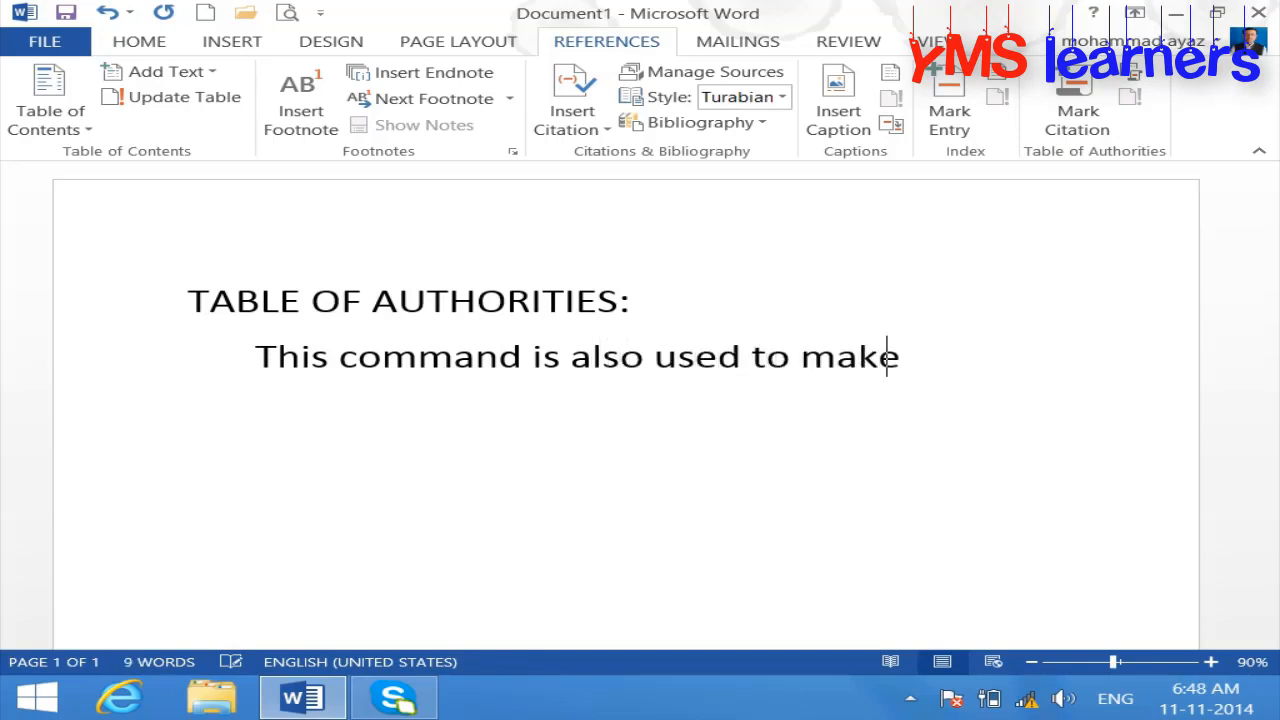
text(co)
key(BackSpace)
key(BackSpace)
text(to ma)
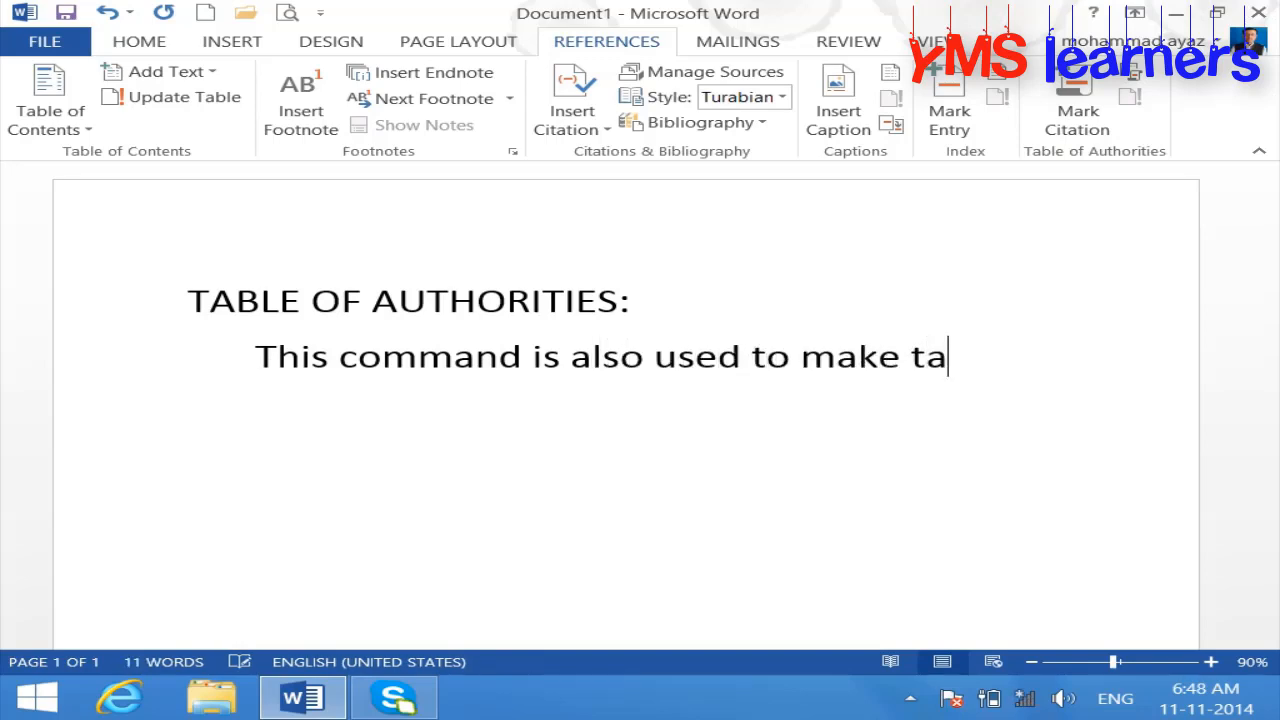
key(BackSpace)
key(BackSpace)
text(contnte)
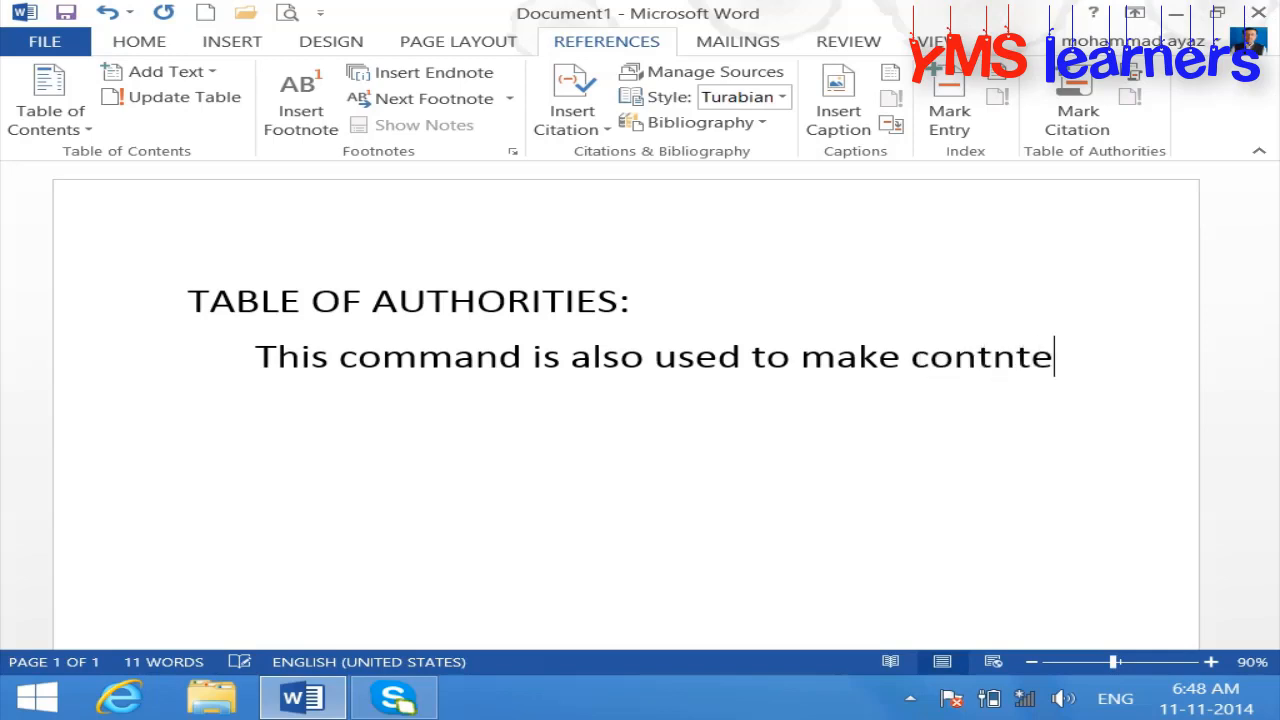
key(BackSpace)
key(BackSpace)
key(BackSpace)
text(ent,)
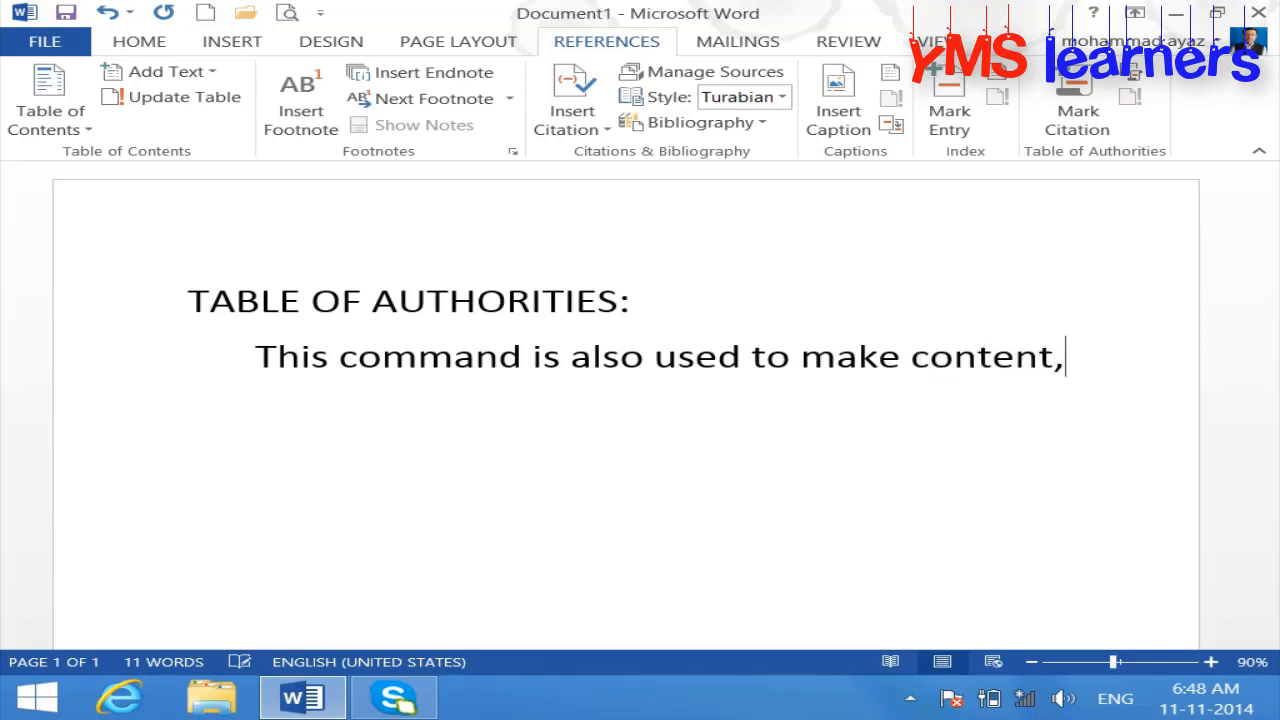
- Finish the sentence with "but it can make the content in different categories.", correcting the spelling of "categories"
text( but it)
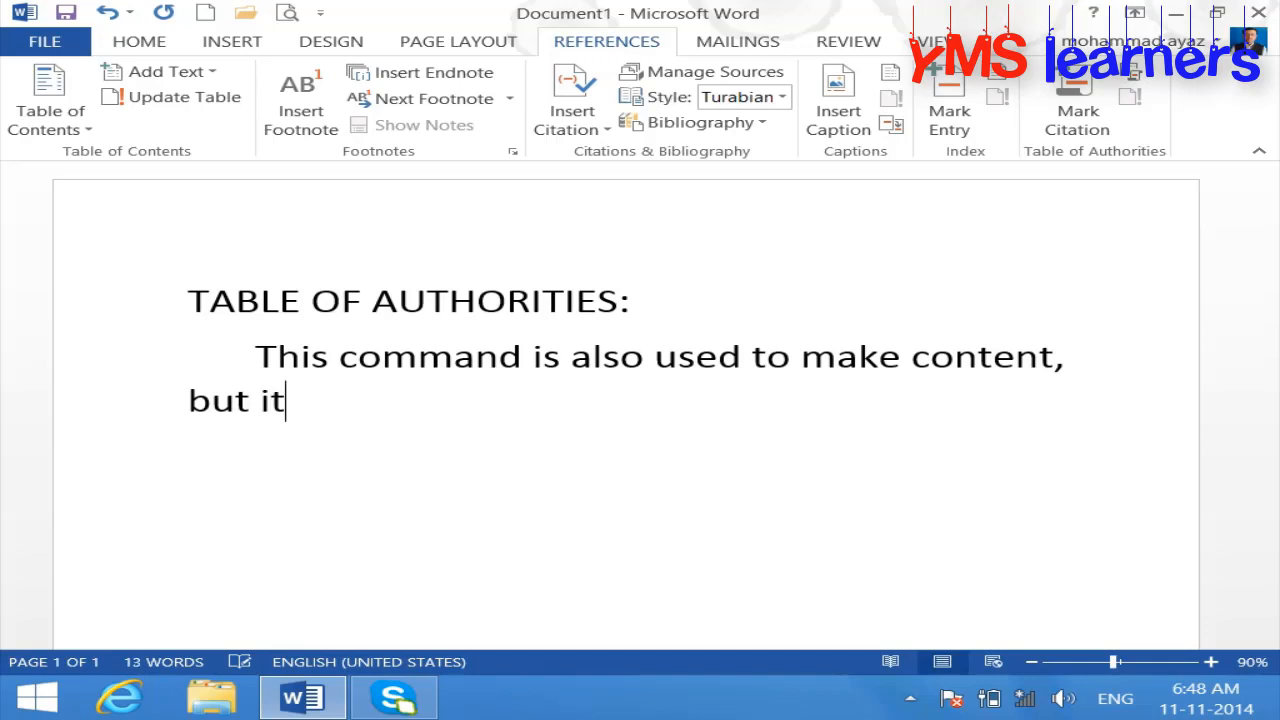
text( can )
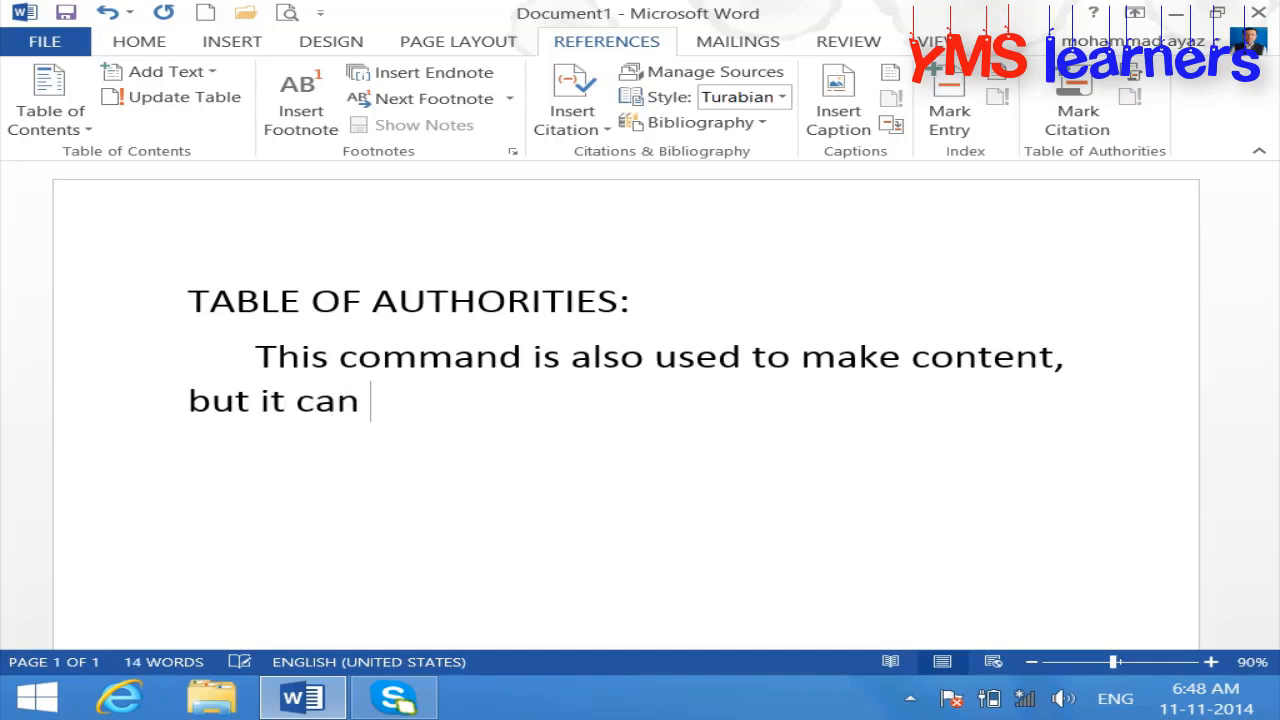
text(mak)
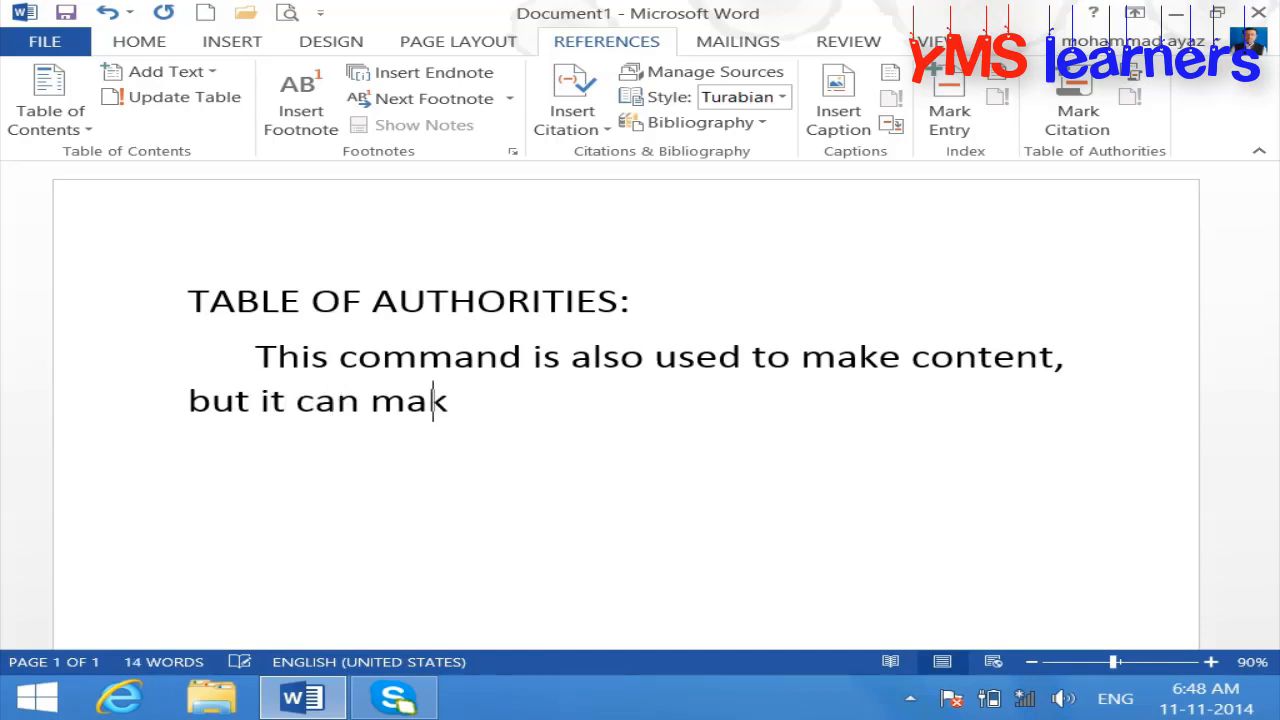
text(e the cont)
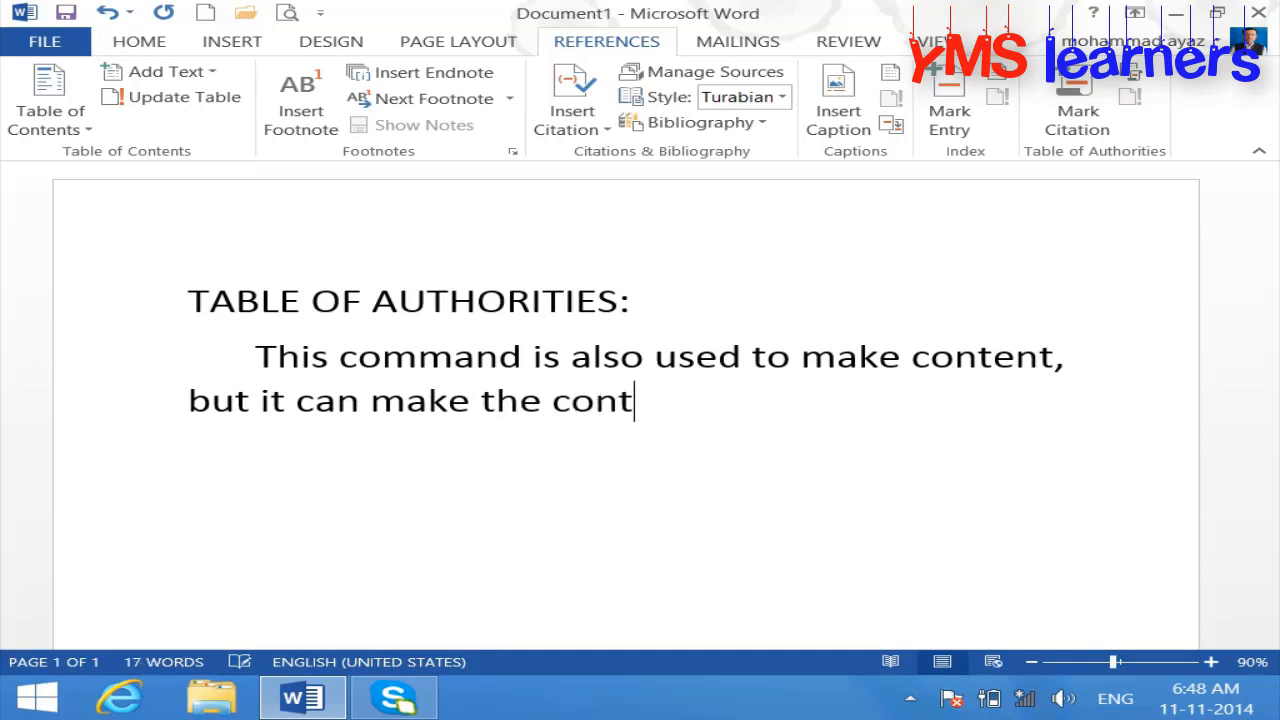
text(ent in d)
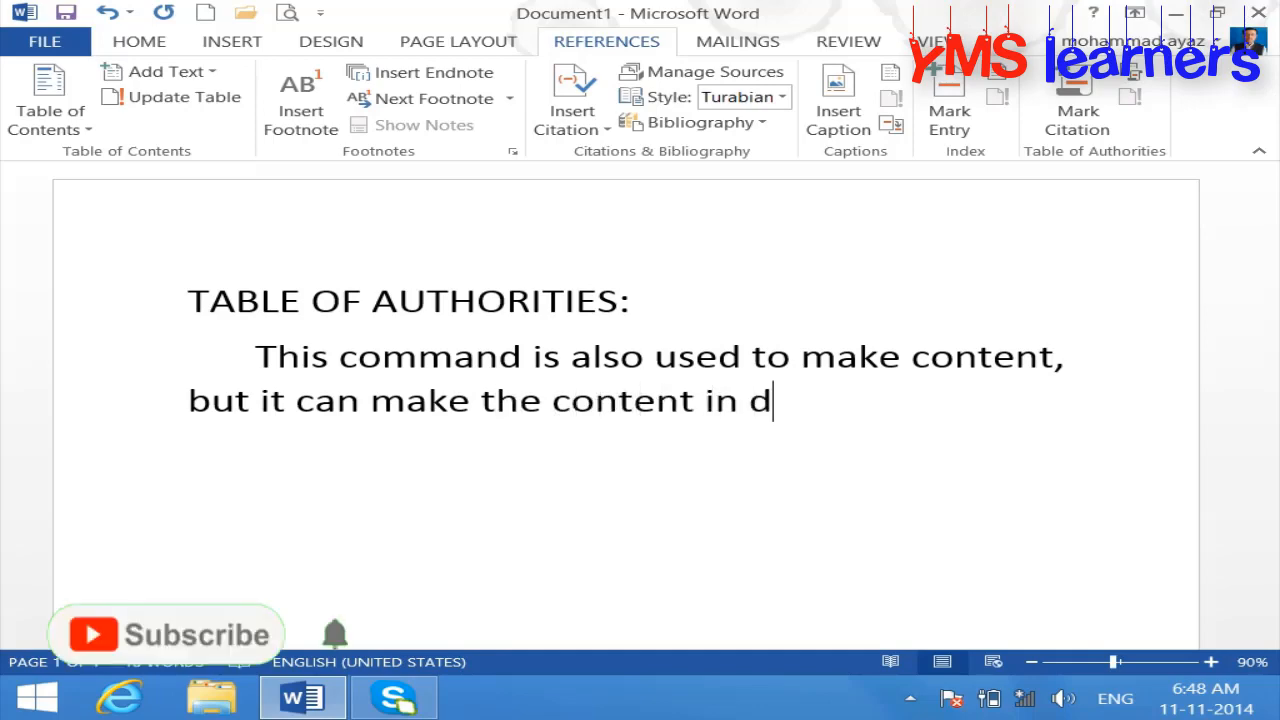
text(ifferent cage)
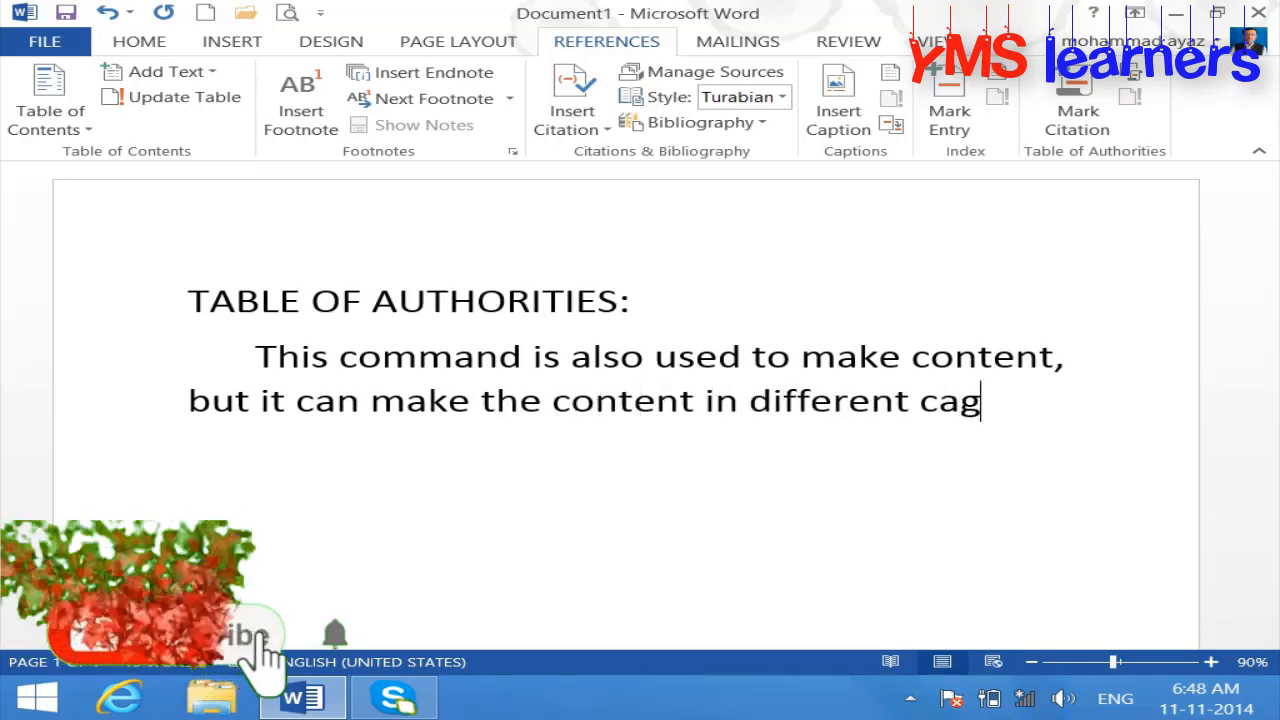
key(BackSpace)
key(BackSpace)
text(t)
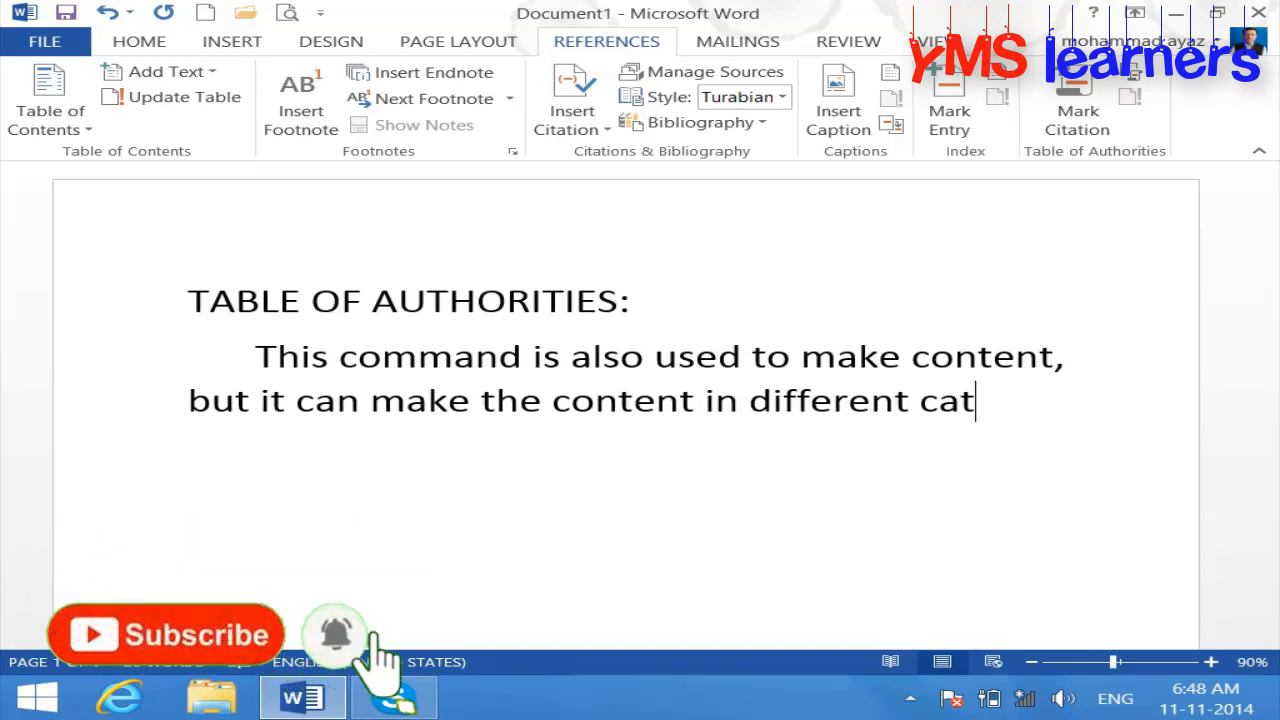
text(egroie)
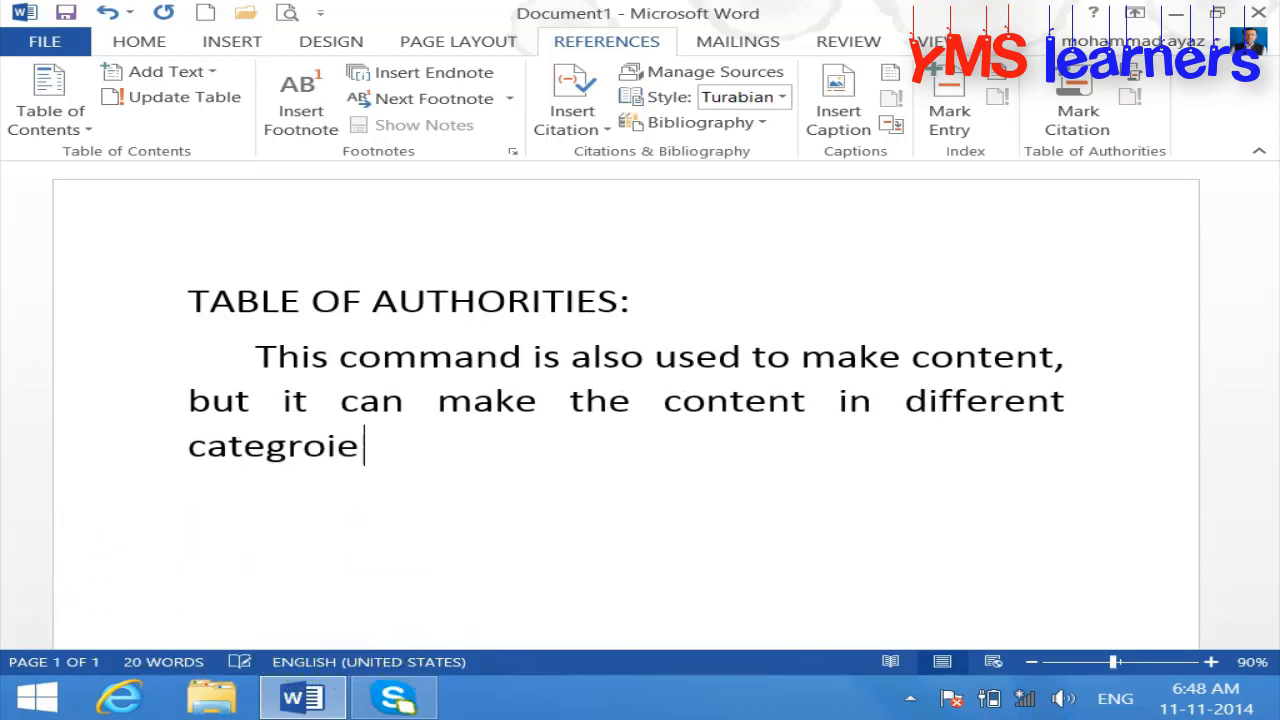
key(BackSpace)
text(es.)
key(Return)
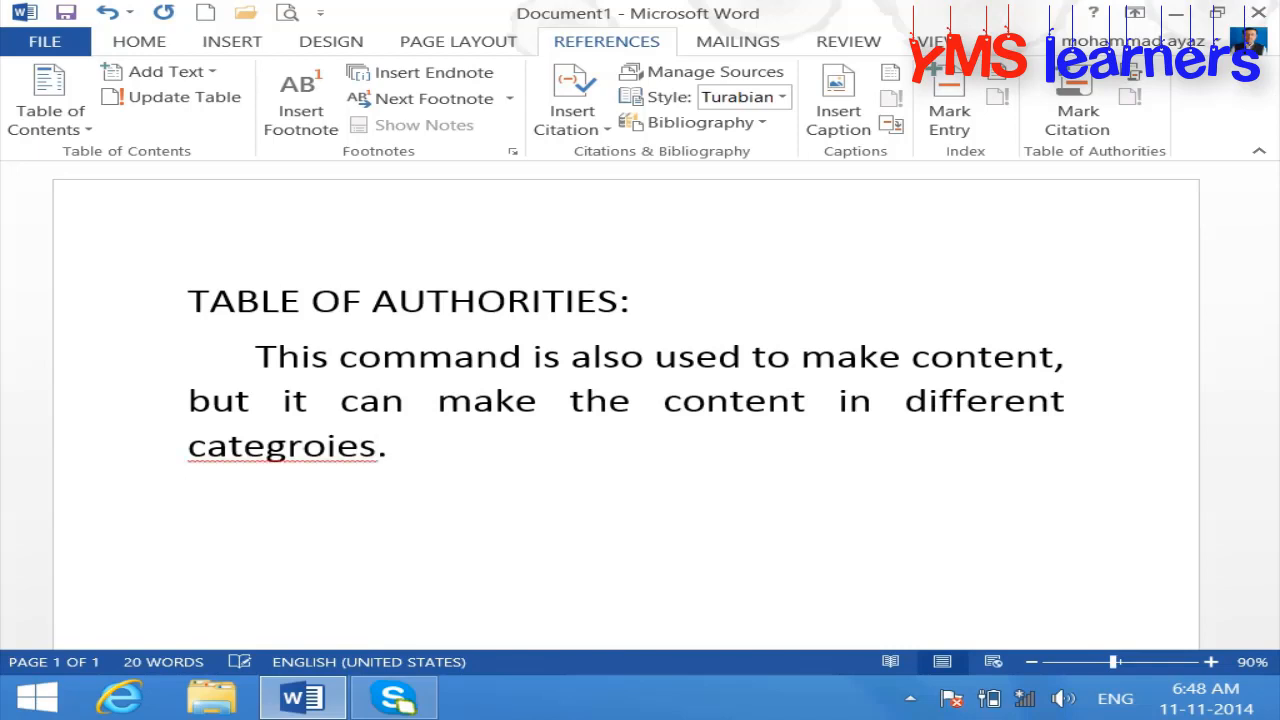
right_click(287, 462)
click(506, 482)
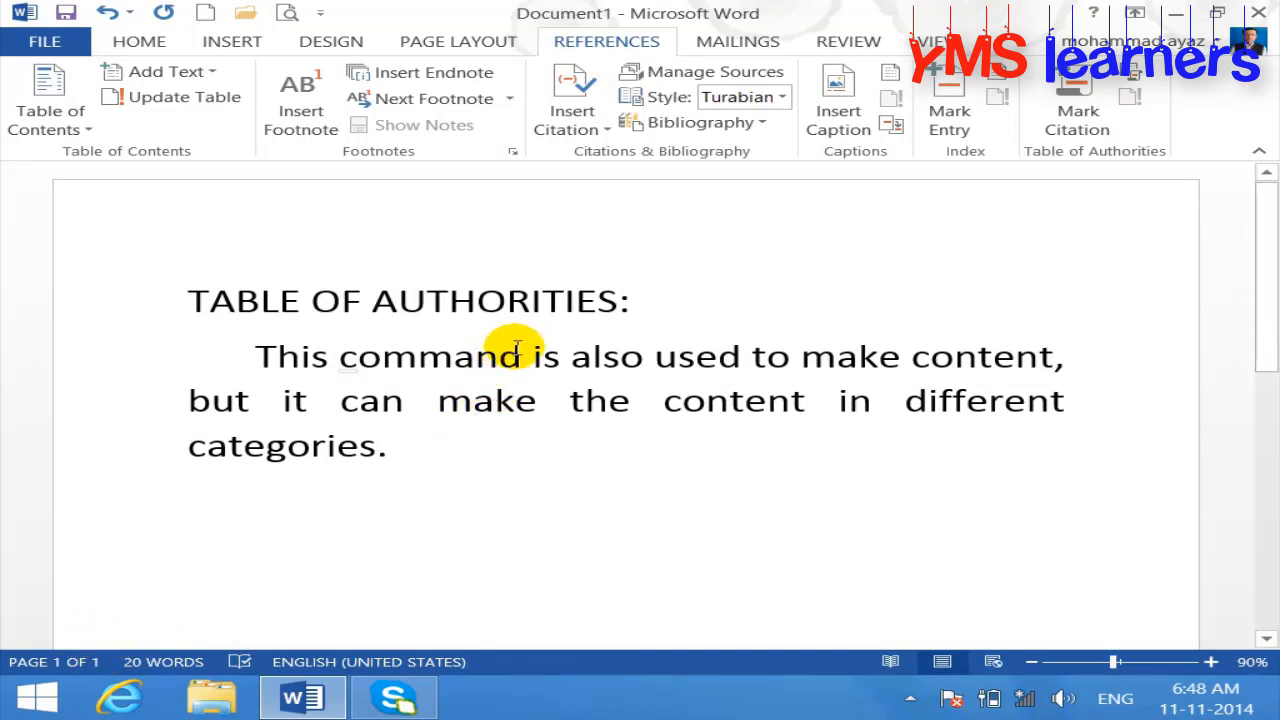
click(88, 134)
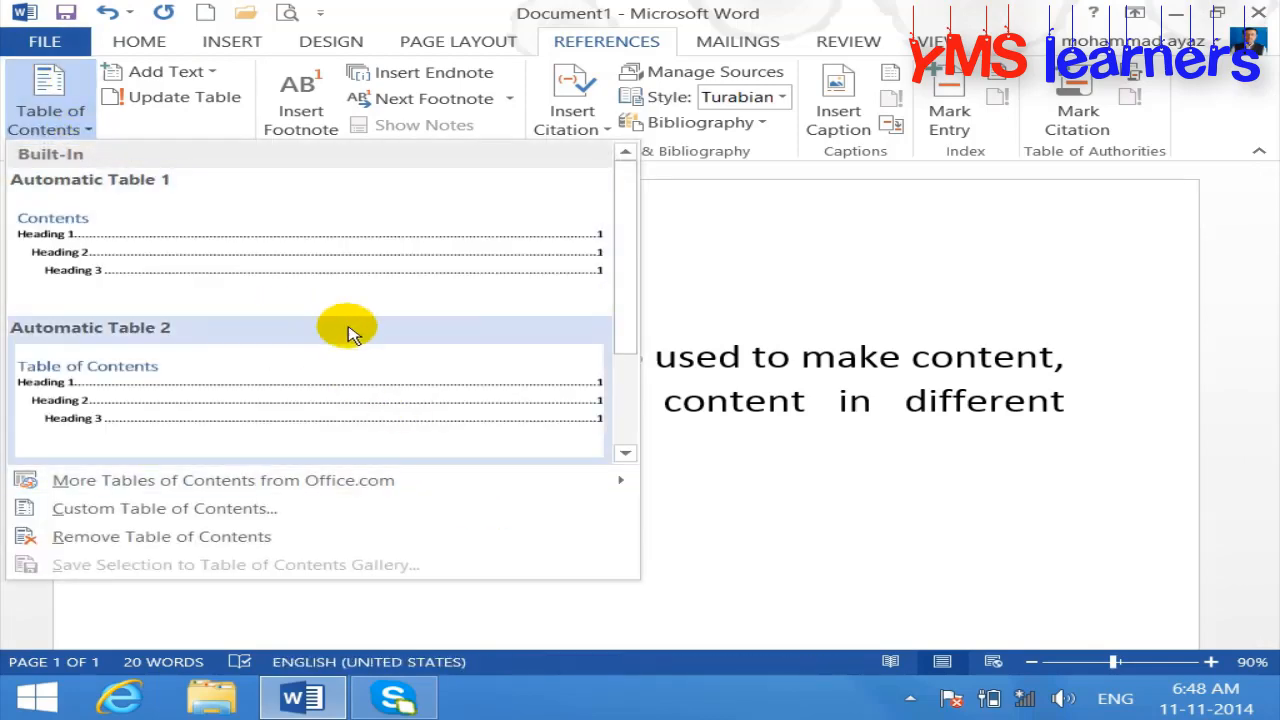
click(851, 505)
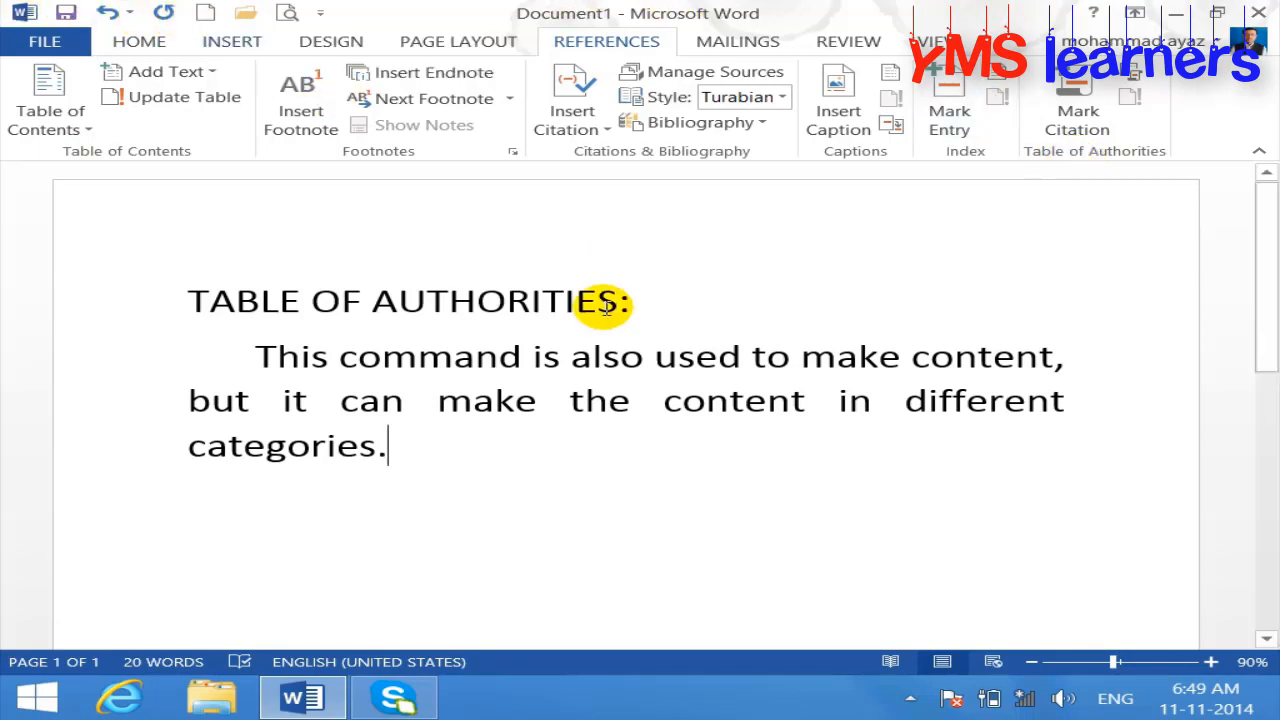
drag(903, 402, 407, 460)
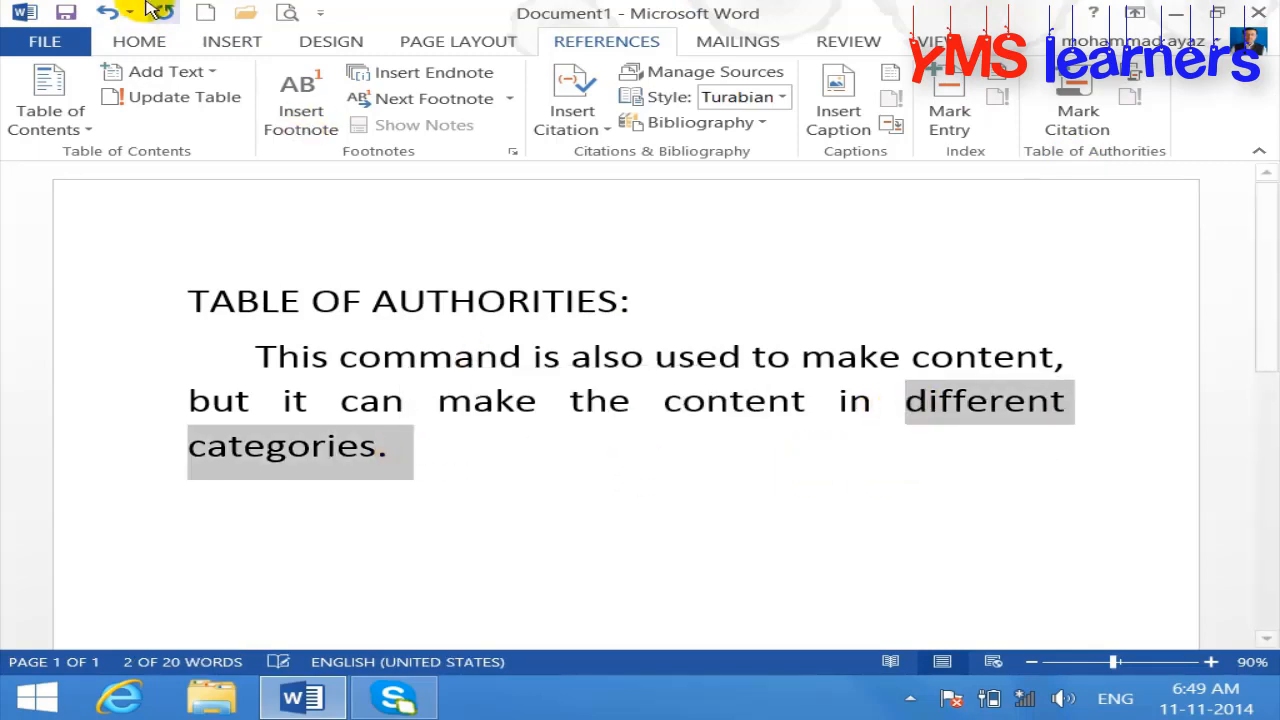
- Create a new blank document
click(205, 13)
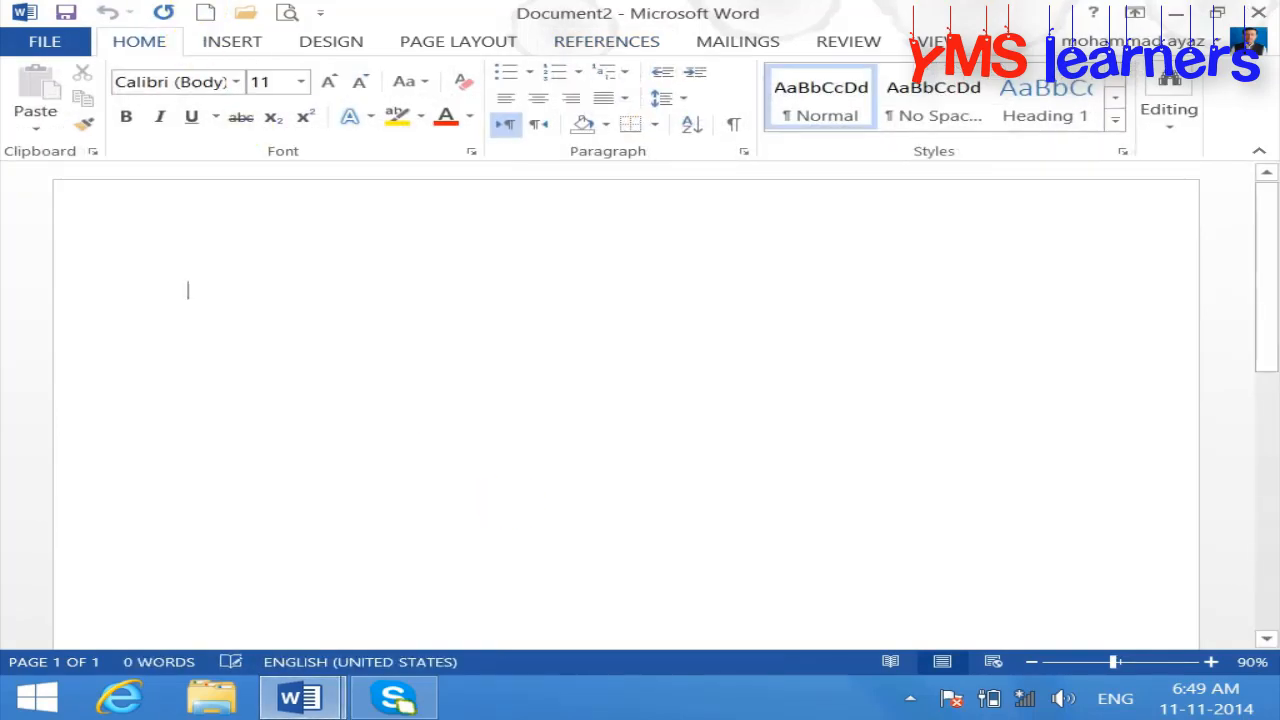
text(=rand)
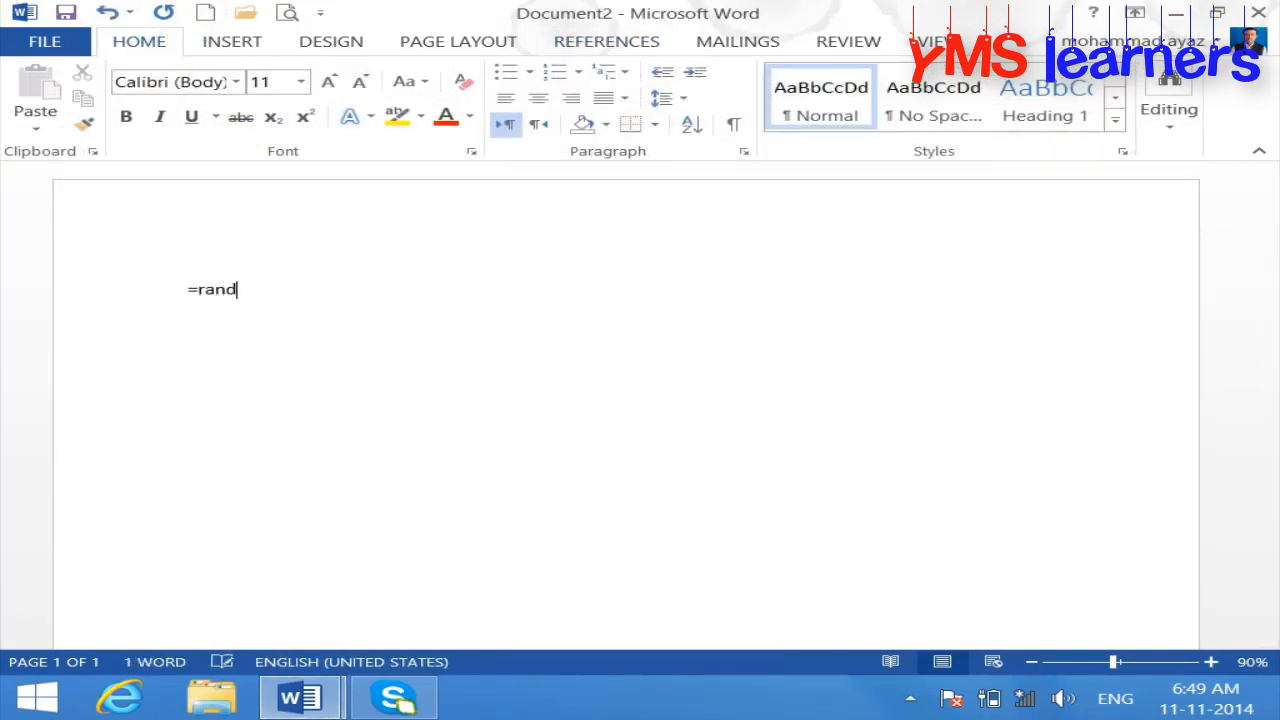
text(())
key(Return)
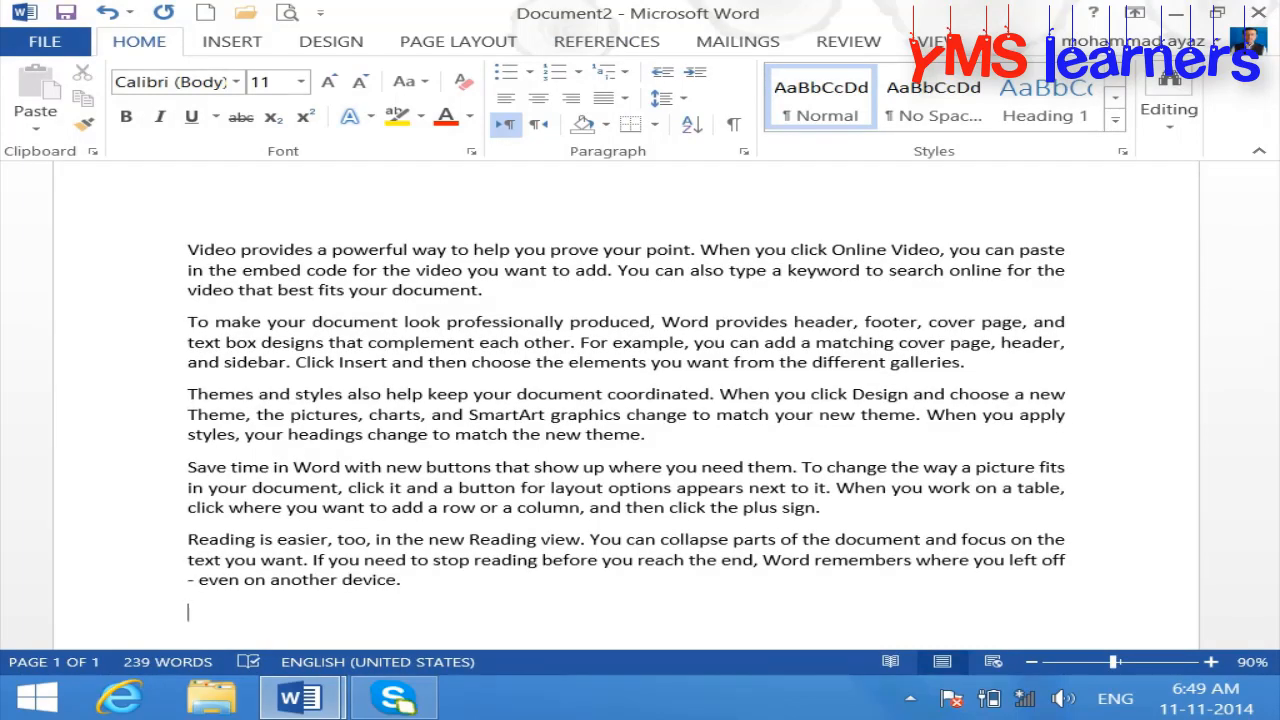
key(ctrl+z)
key(ctrl+z)
key(BackSpace)
key(BackSpace)
key(BackSpace)
key(BackSpace)
key(BackSpace)
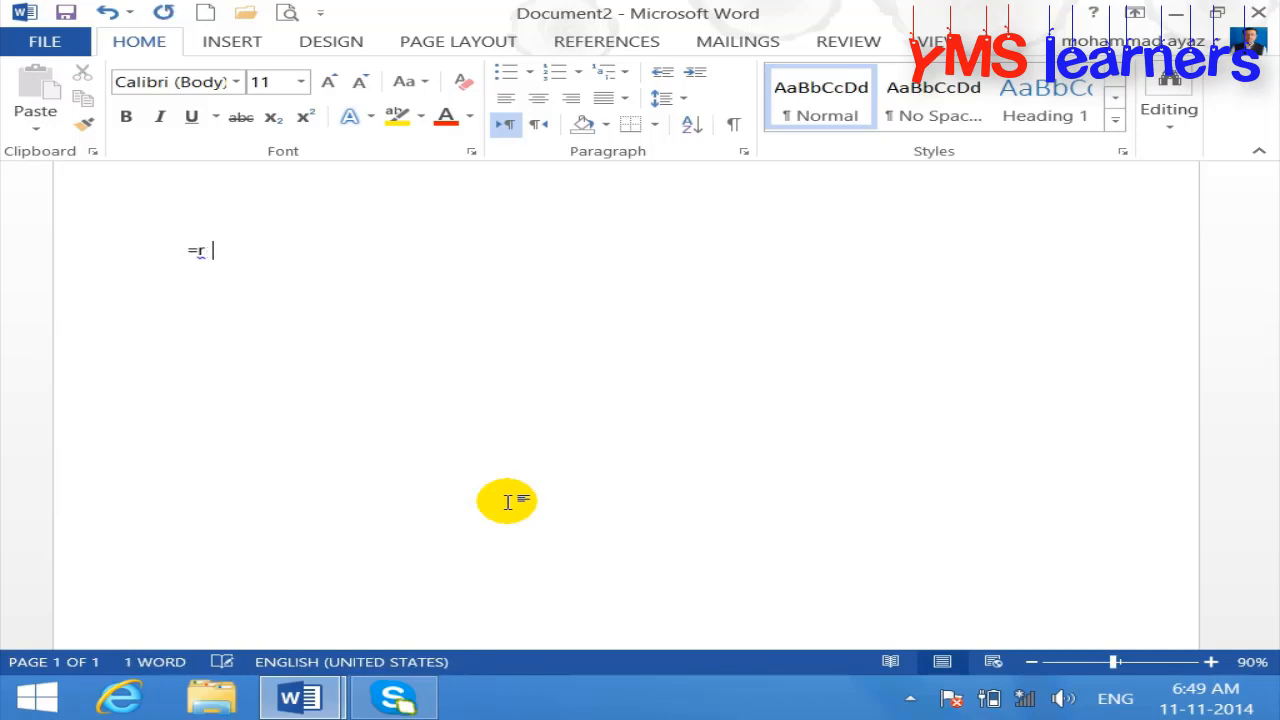
key(BackSpace)
key(BackSpace)
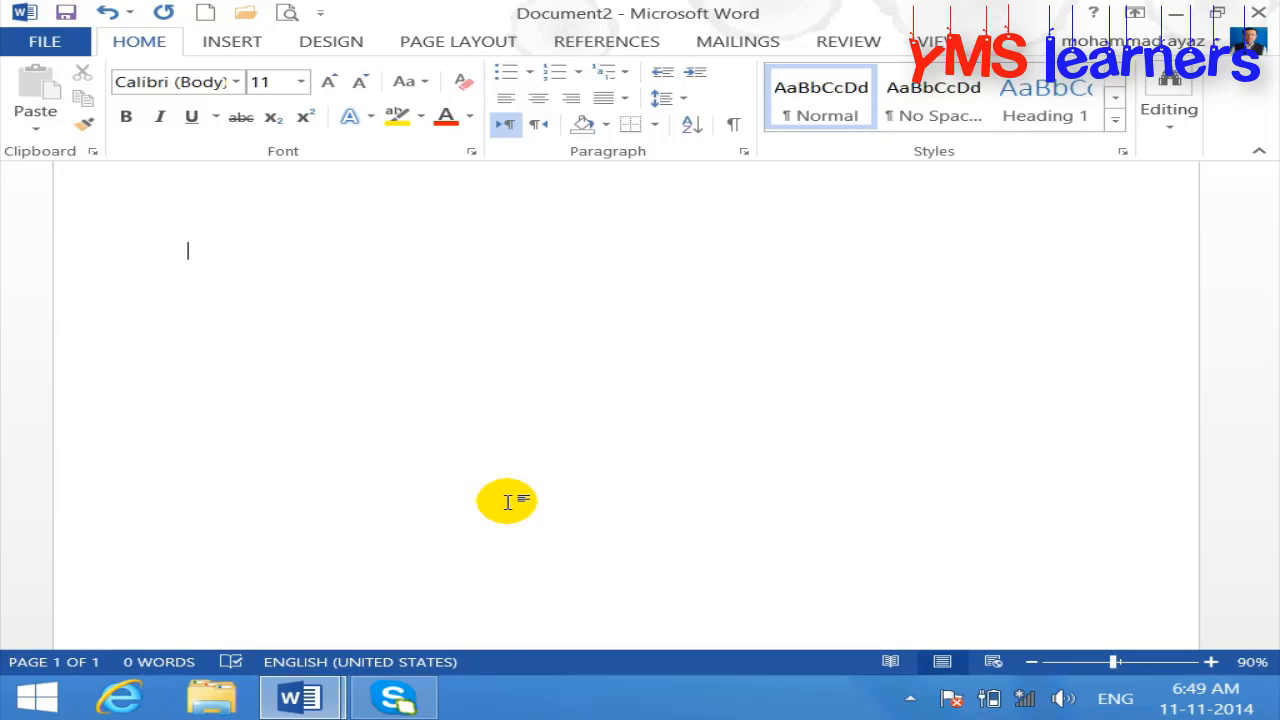
- Start a numbered list at the beginning of the blank document with "Fruit" as its first item
text(1. )
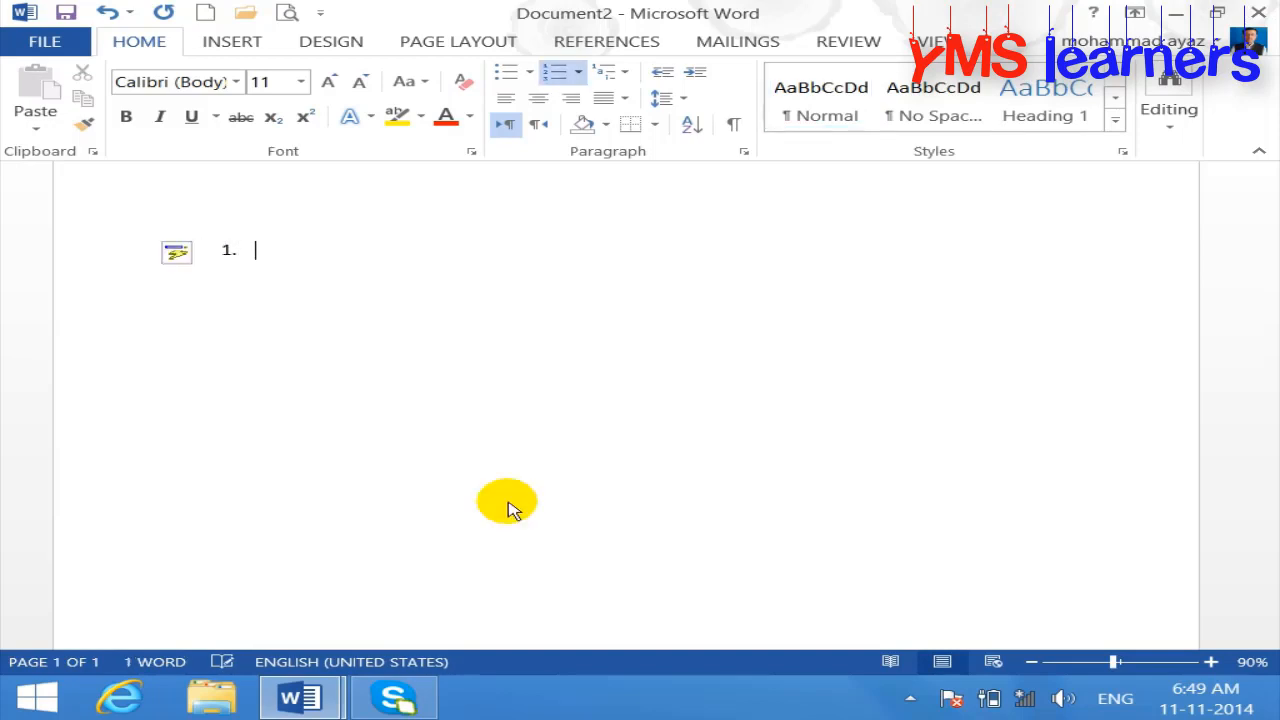
text(Fur)
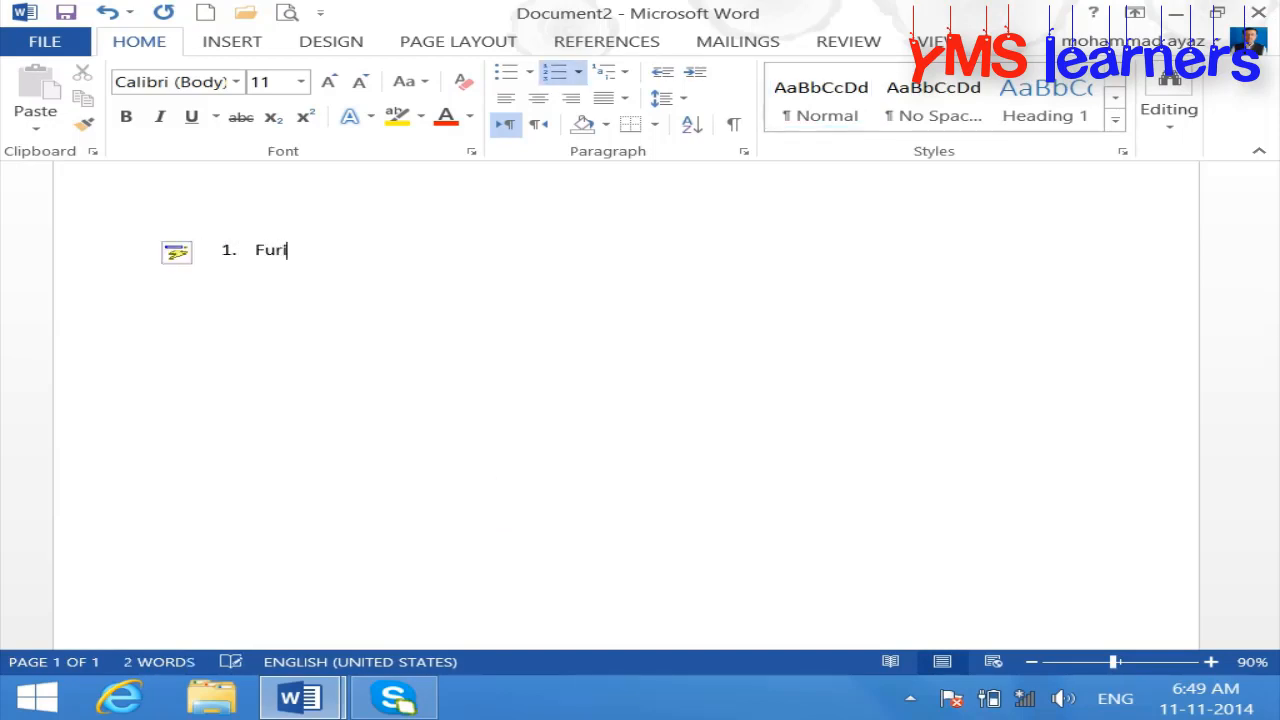
key(BackSpace)
key(BackSpace)
text(rit)
key(BackSpace)
key(BackSpace)
text(uot)
key(BackSpace)
key(BackSpace)
text(it)
key(Return)
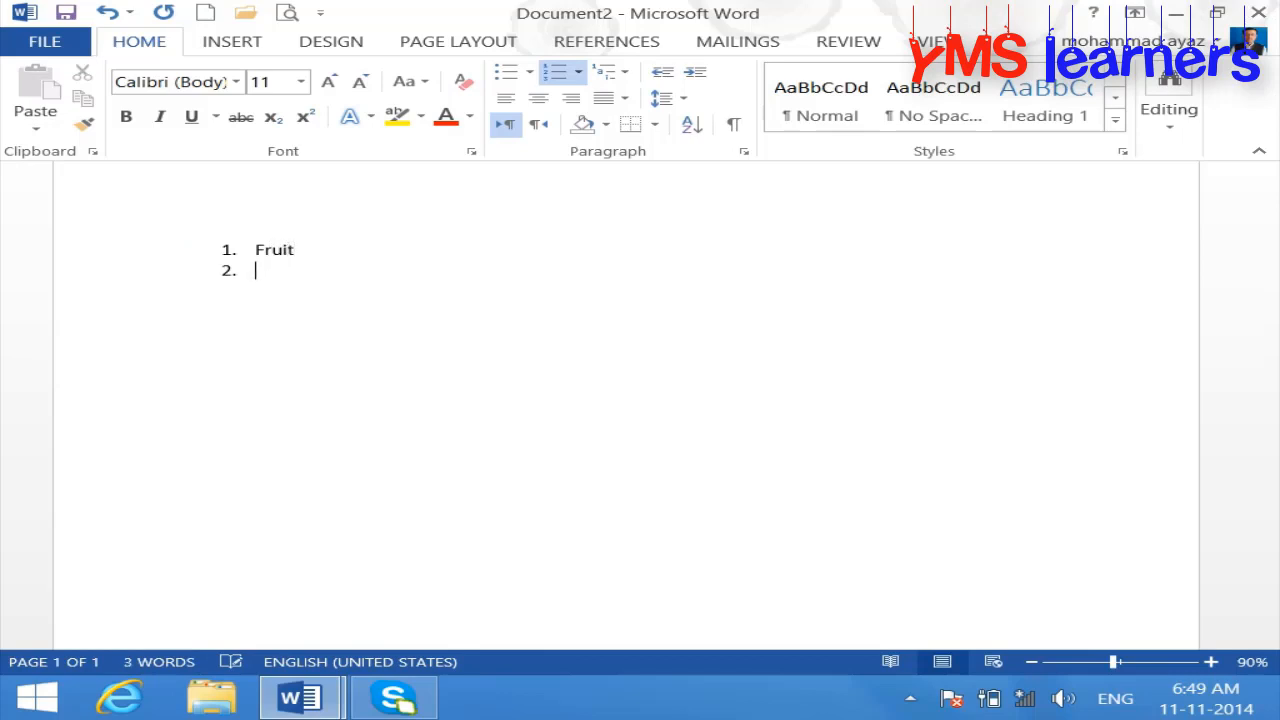
- Add "Vegetable" and "Computer parts" as the second and third items of the numbered list, followed by an empty fourth item
text(B)
key(BackSpace)
text(Vegetable)
key(Return)
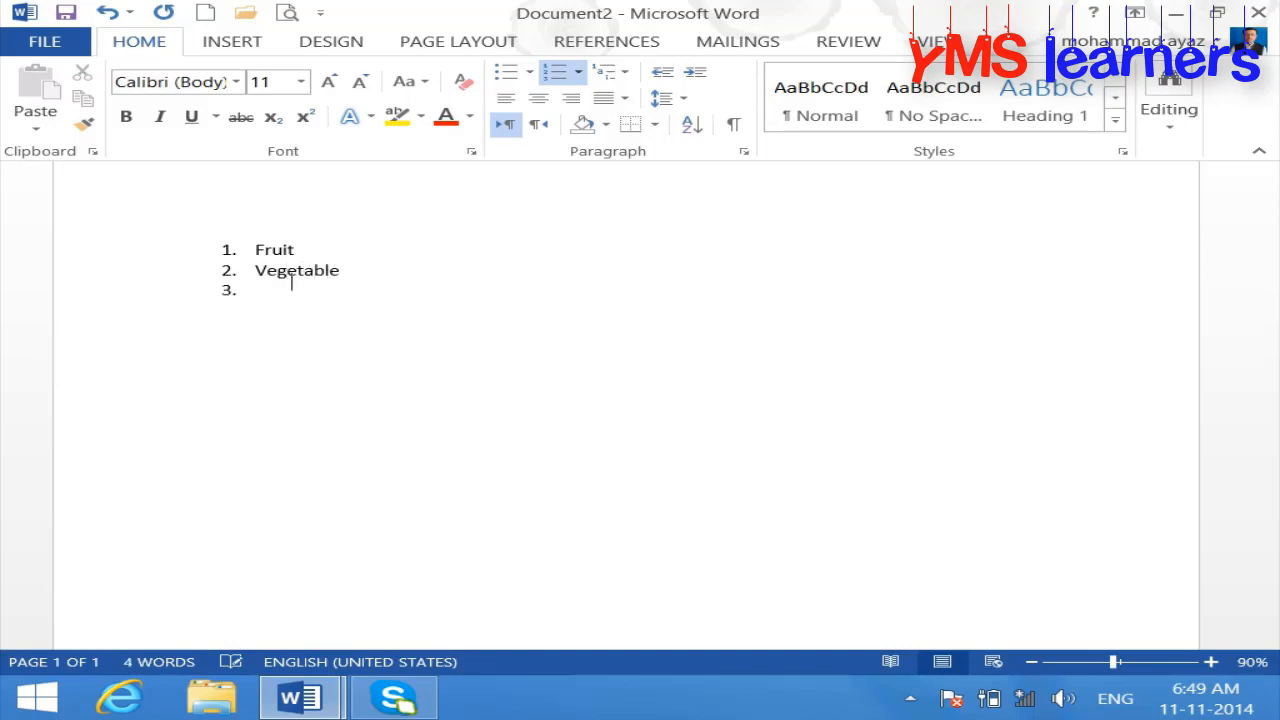
text(Computer parts)
key(Return)
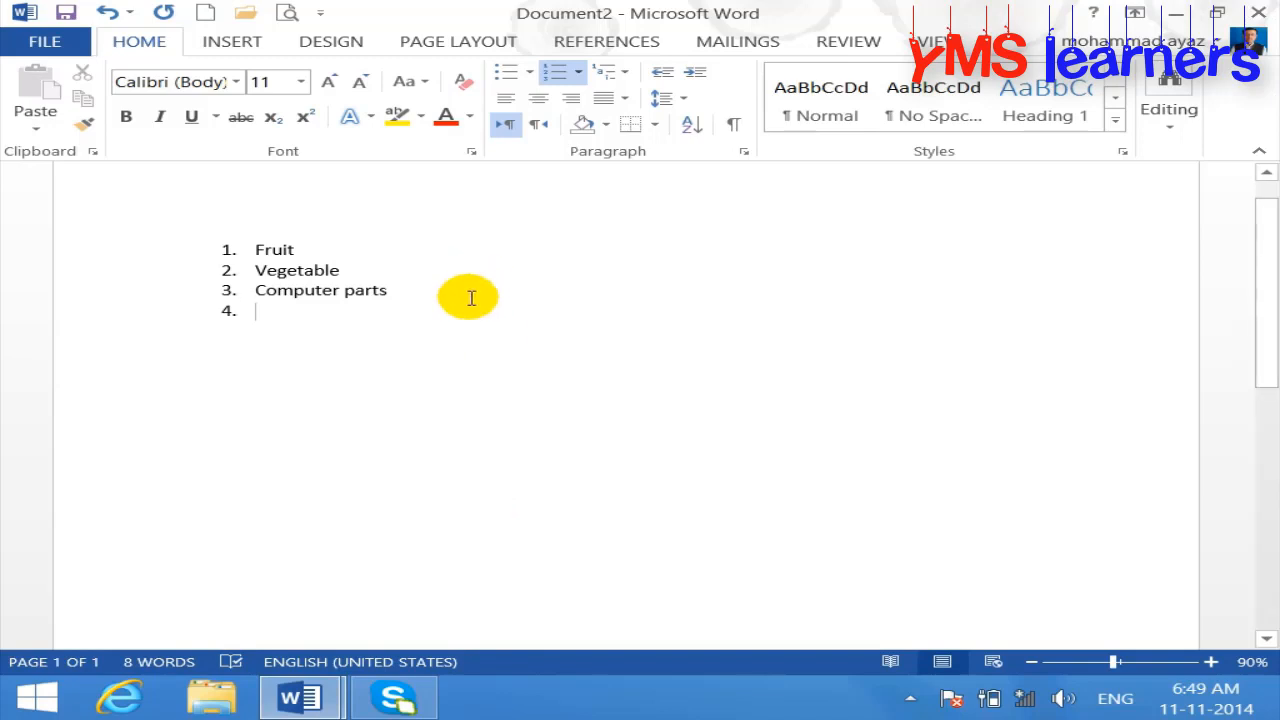
- Delete all items of the numbered list and clear the remaining list formatting so the document is empty
drag(298, 250, 226, 245)
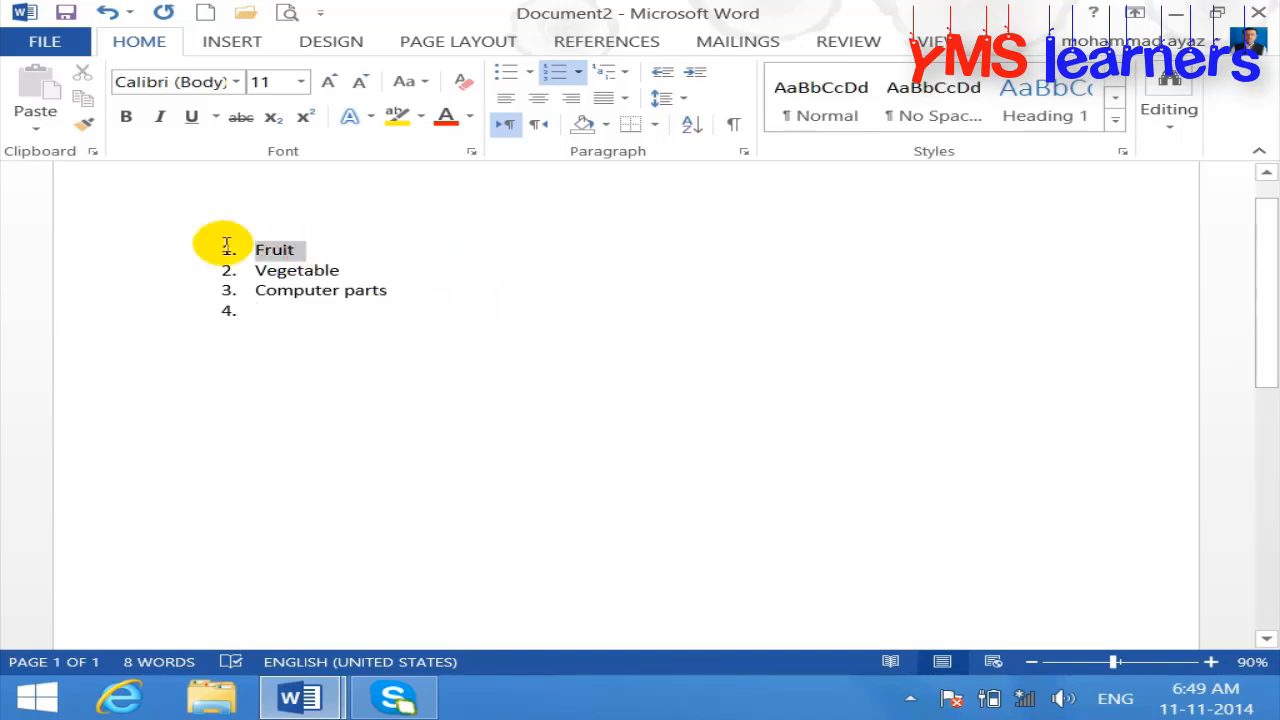
double_click(371, 271)
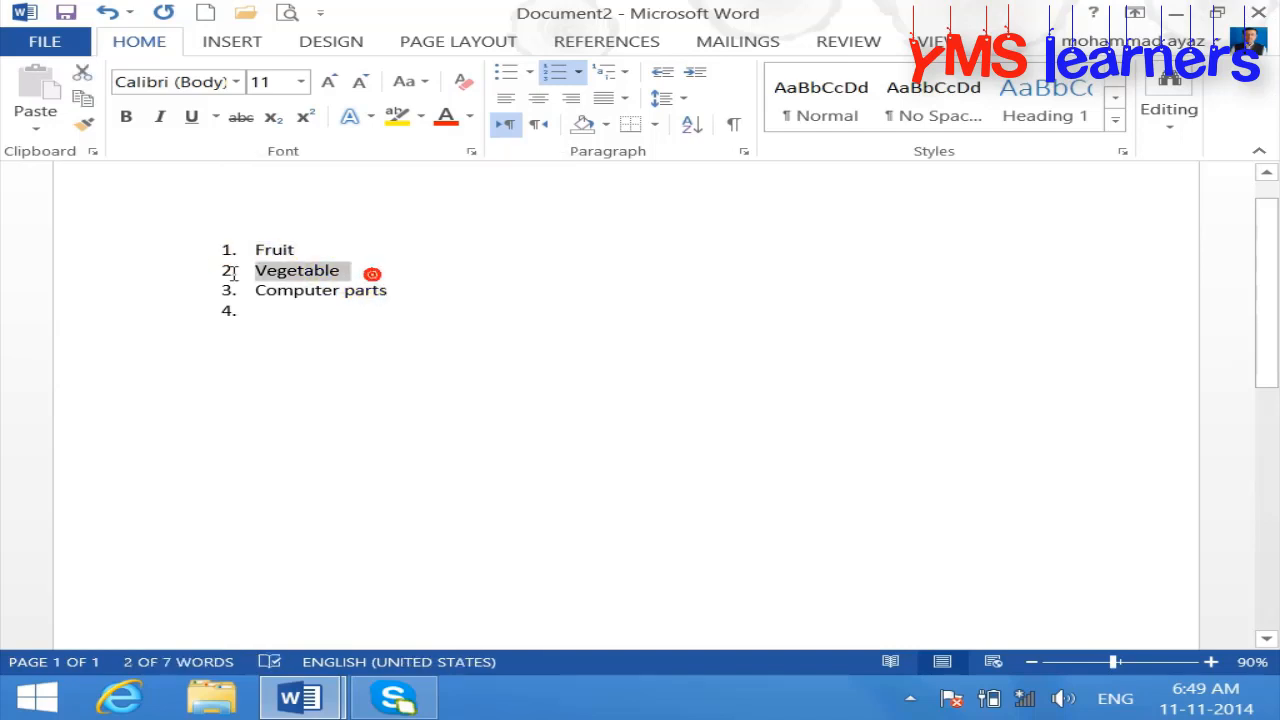
drag(408, 294, 262, 291)
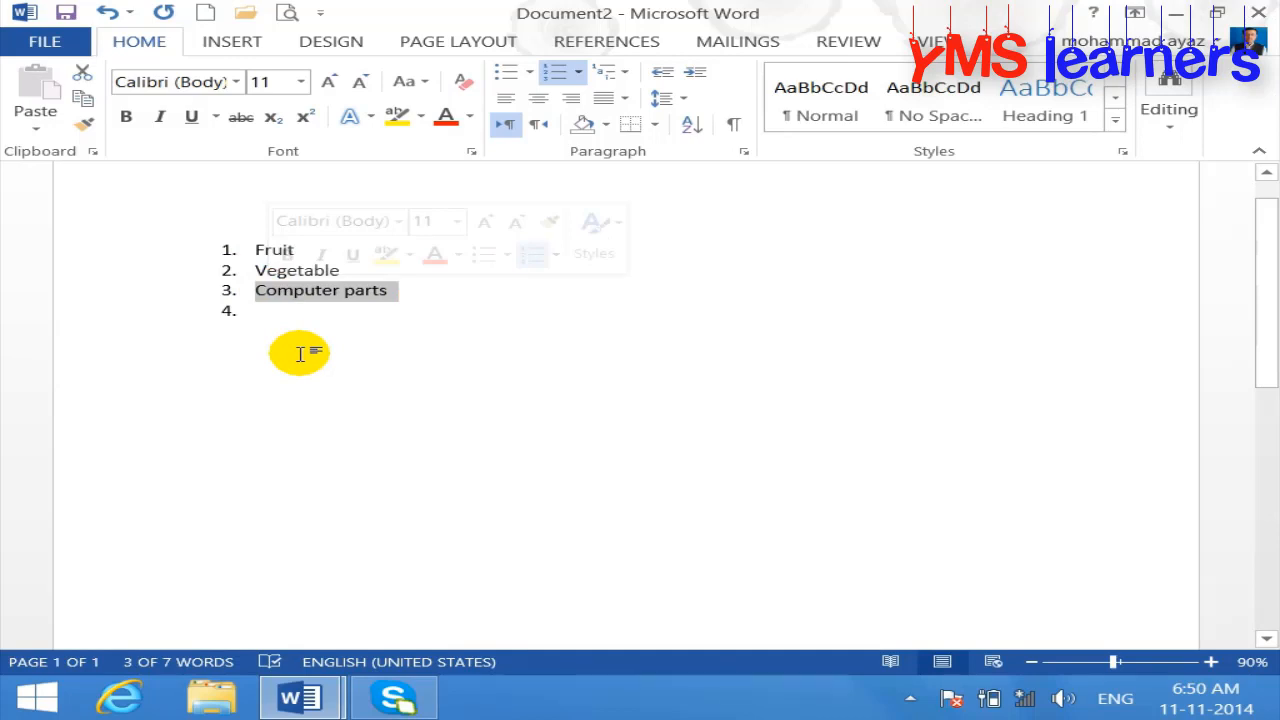
drag(283, 323, 135, 262)
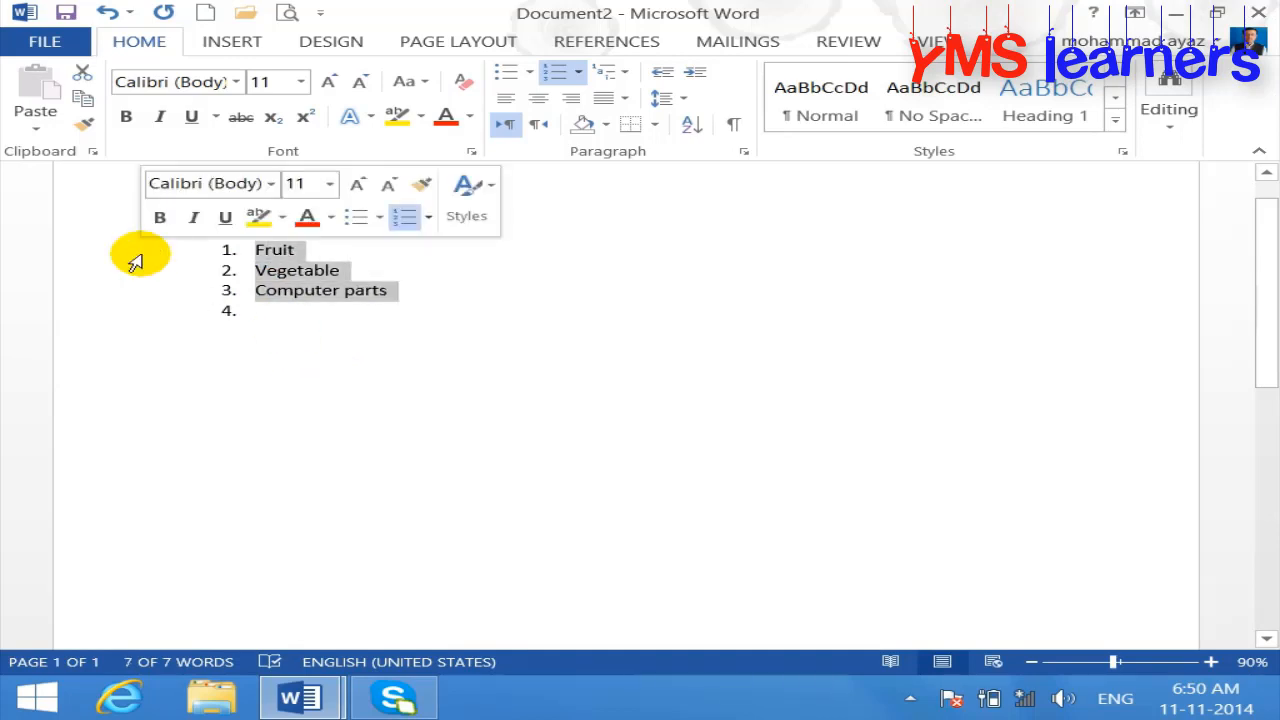
key(BackSpace)
key(BackSpace)
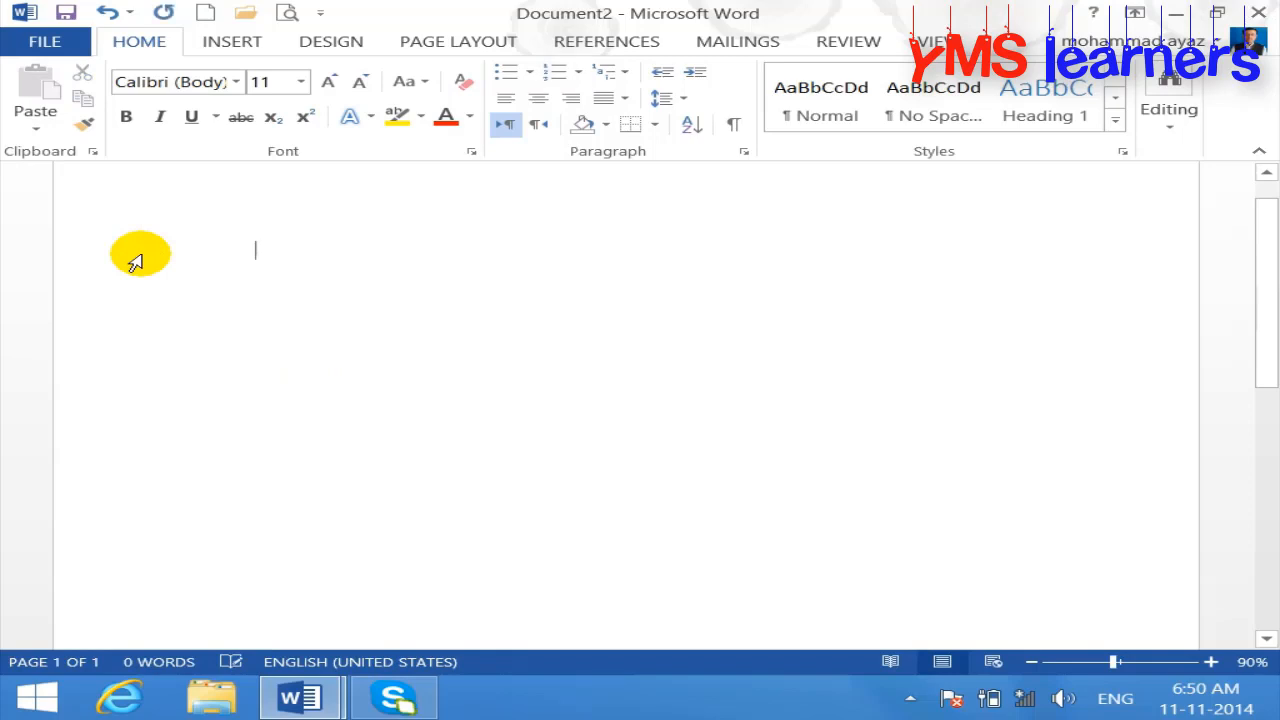
key(BackSpace)
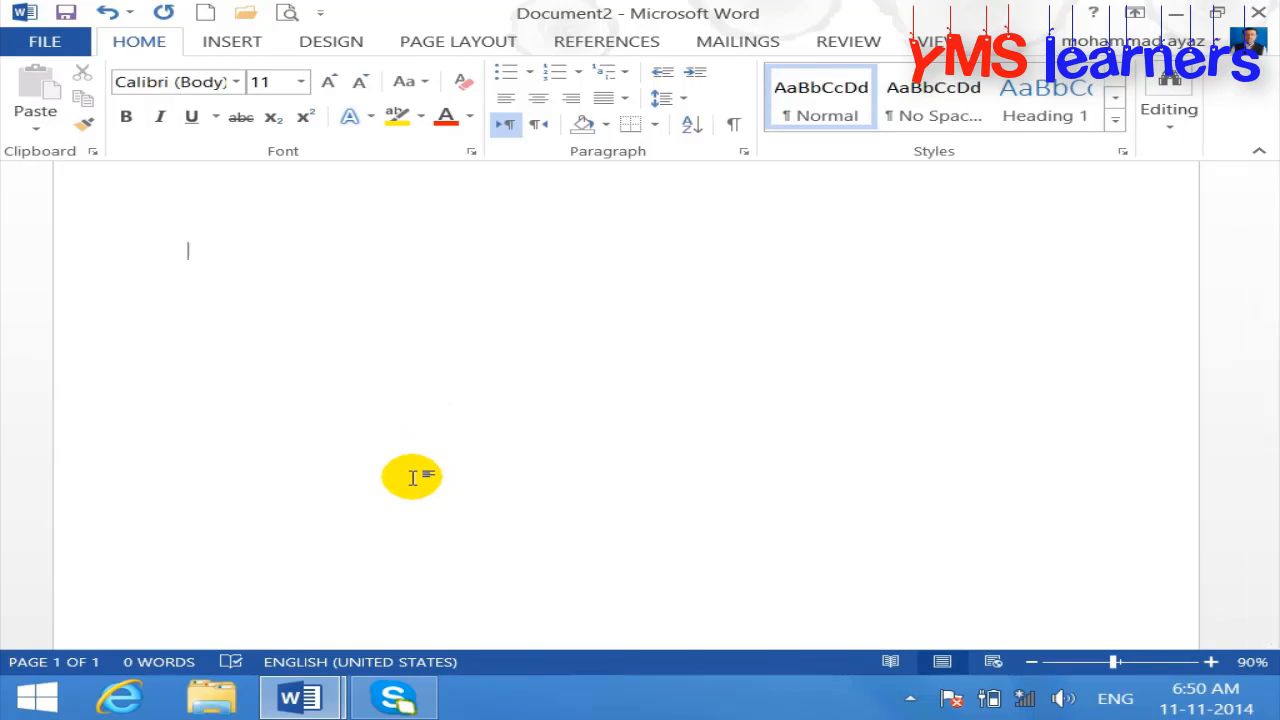
- Enter "Computer" as the first line and generate two paragraphs of sample text below it with =rand(2)
text(cc)
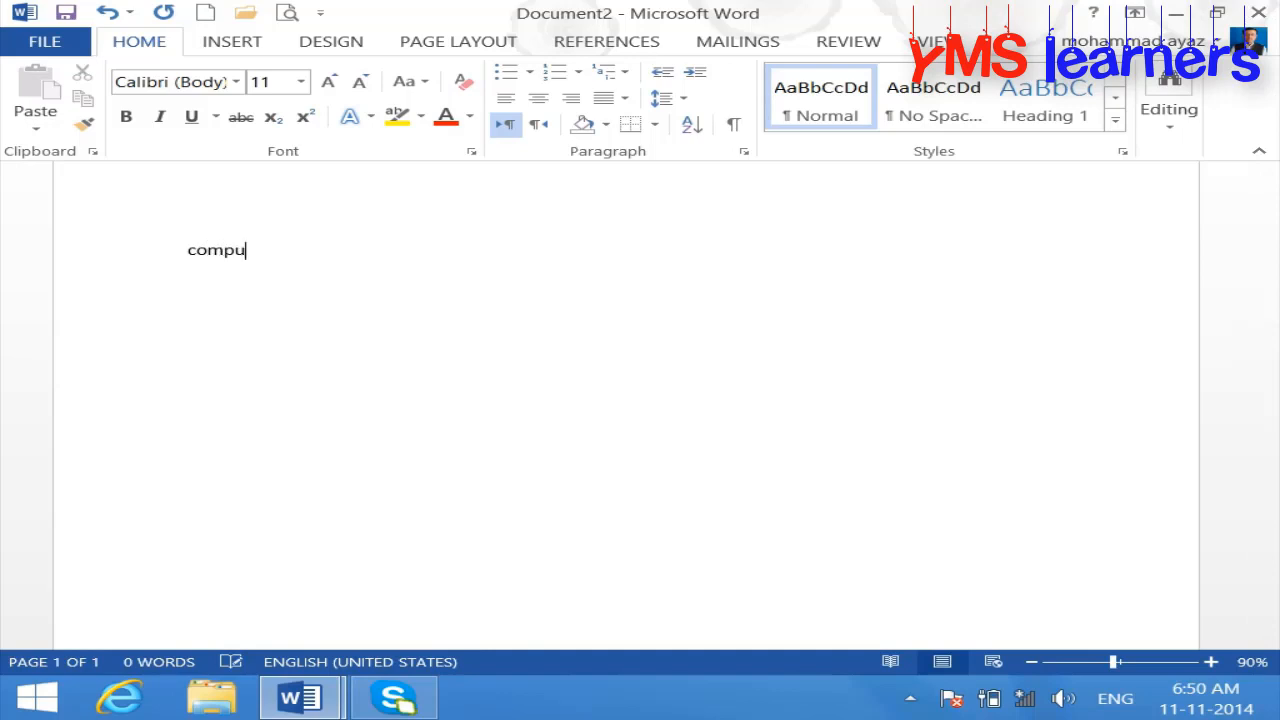
text(mputer)
key(Return)
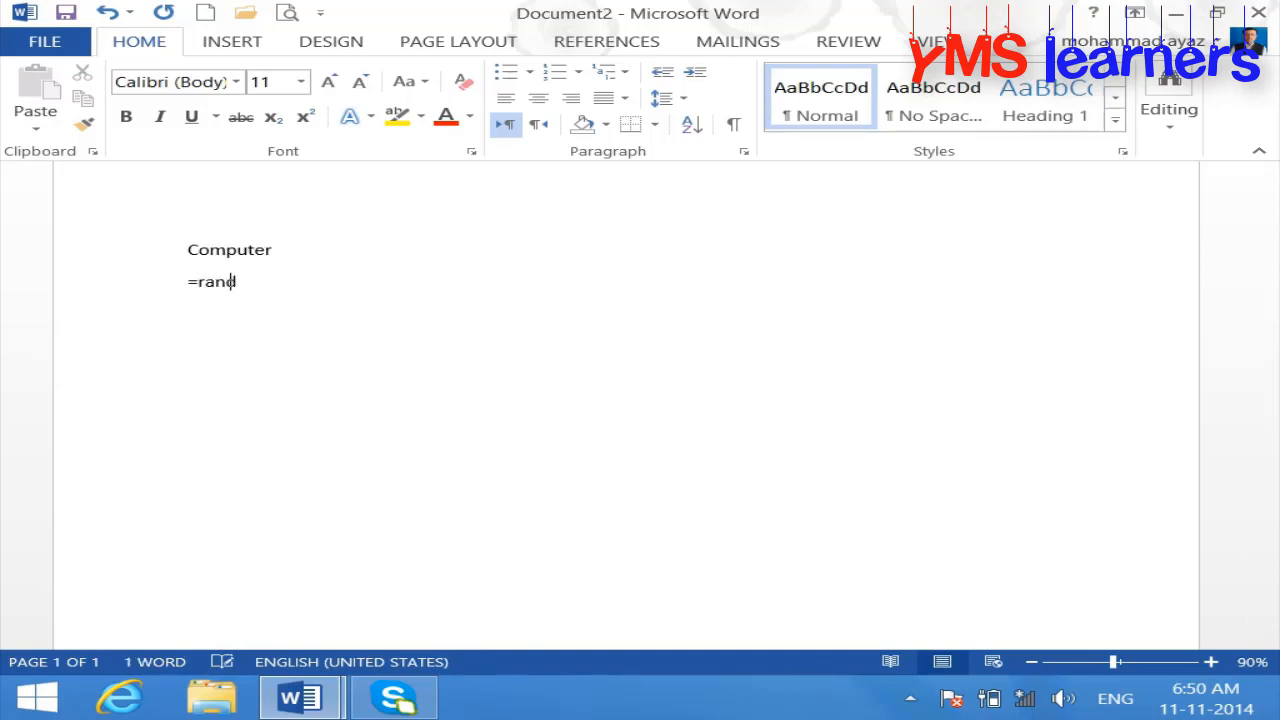
text(=rand(2))
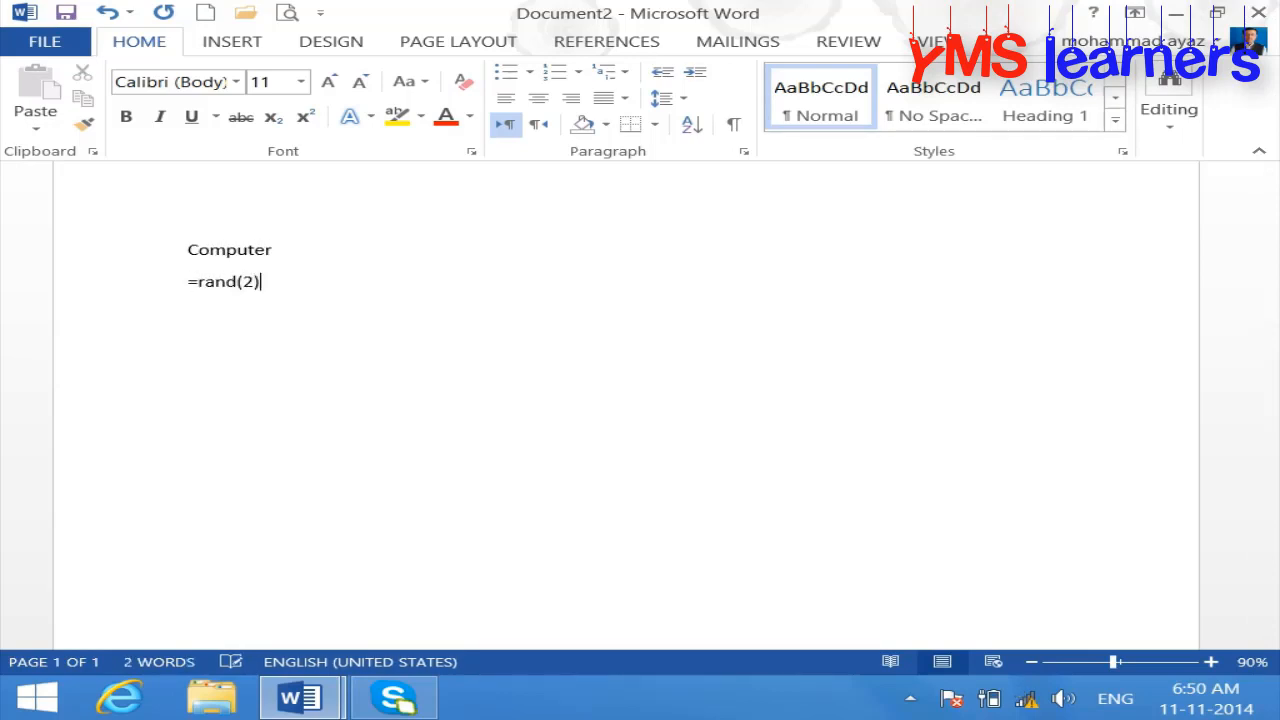
key(Return)
- Enlarge all the text to 16 pt and apply the Heading 1 style to the "Computer" line
key(ctrl+a)
key(ctrl+bracketright)
key(ctrl+bracketright)
key(ctrl+bracketright)
key(ctrl+bracketright)
key(ctrl+bracketright)
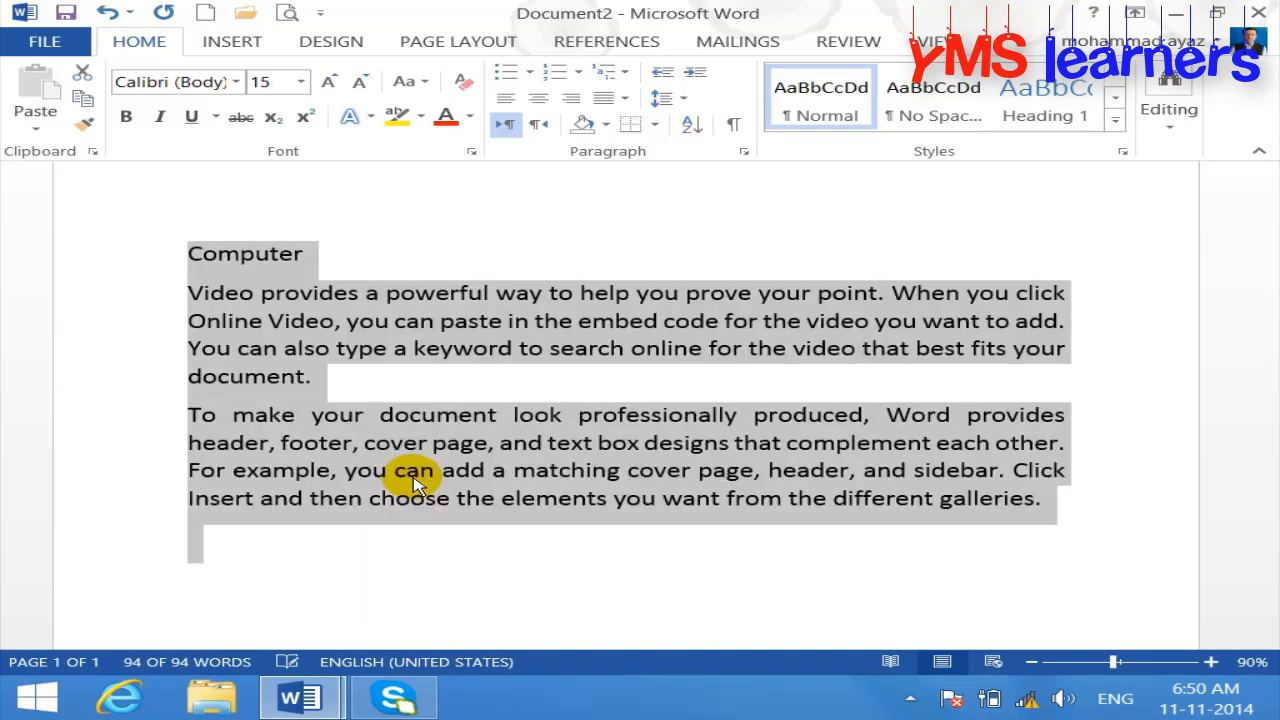
click(416, 484)
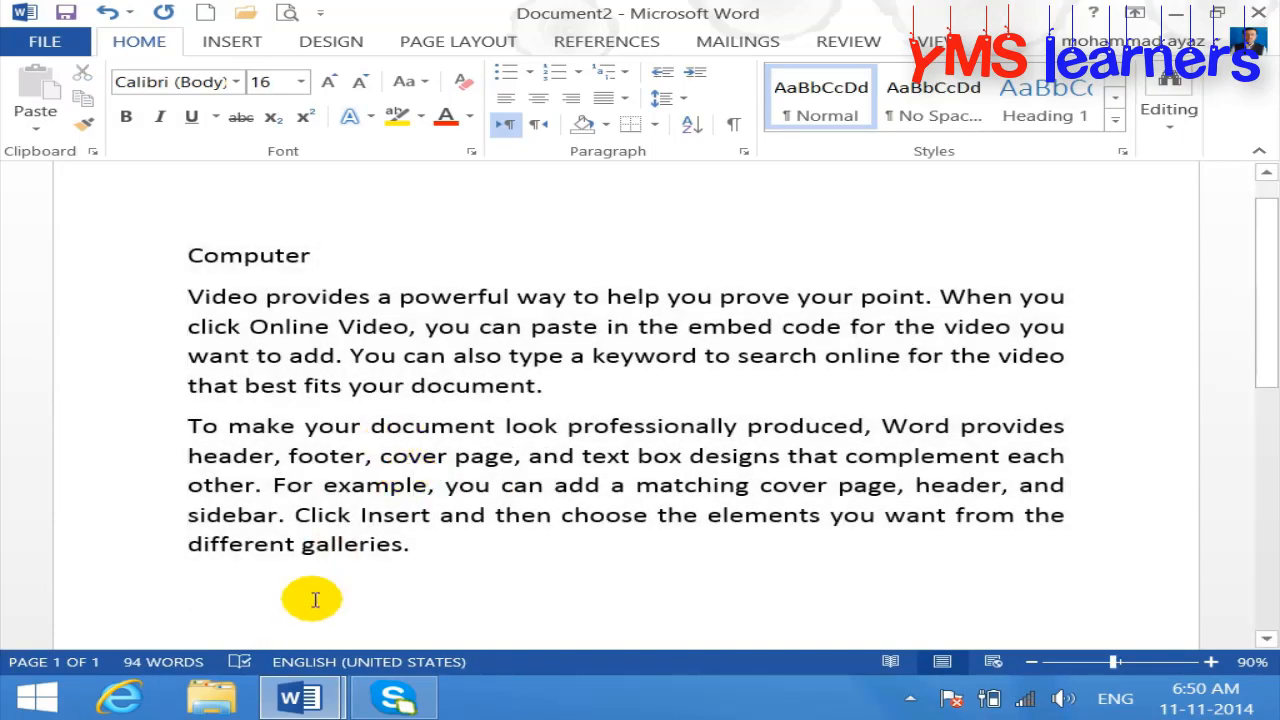
triple_click(382, 270)
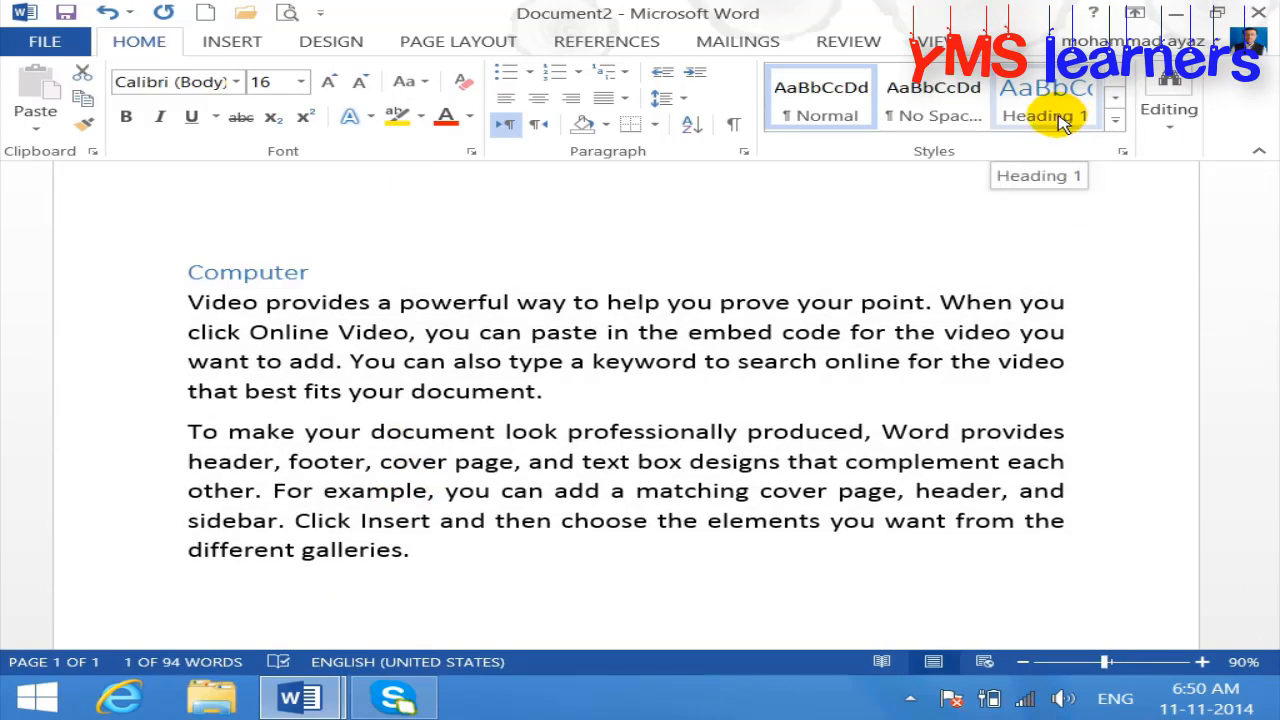
click(1060, 118)
- Below the Computer section, add "Apple" in the Heading 1 style with one paragraph of sample text from =rand(1)
click(229, 578)
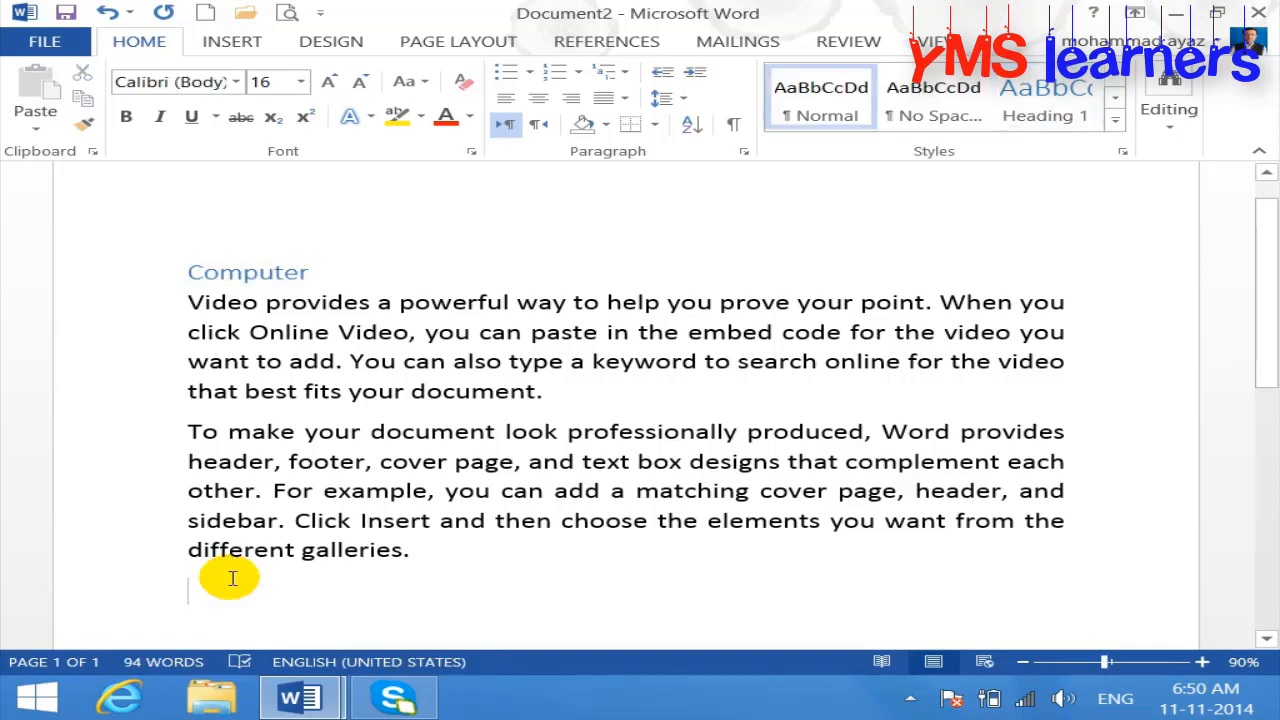
text(apple)
key(Return)
text(=)
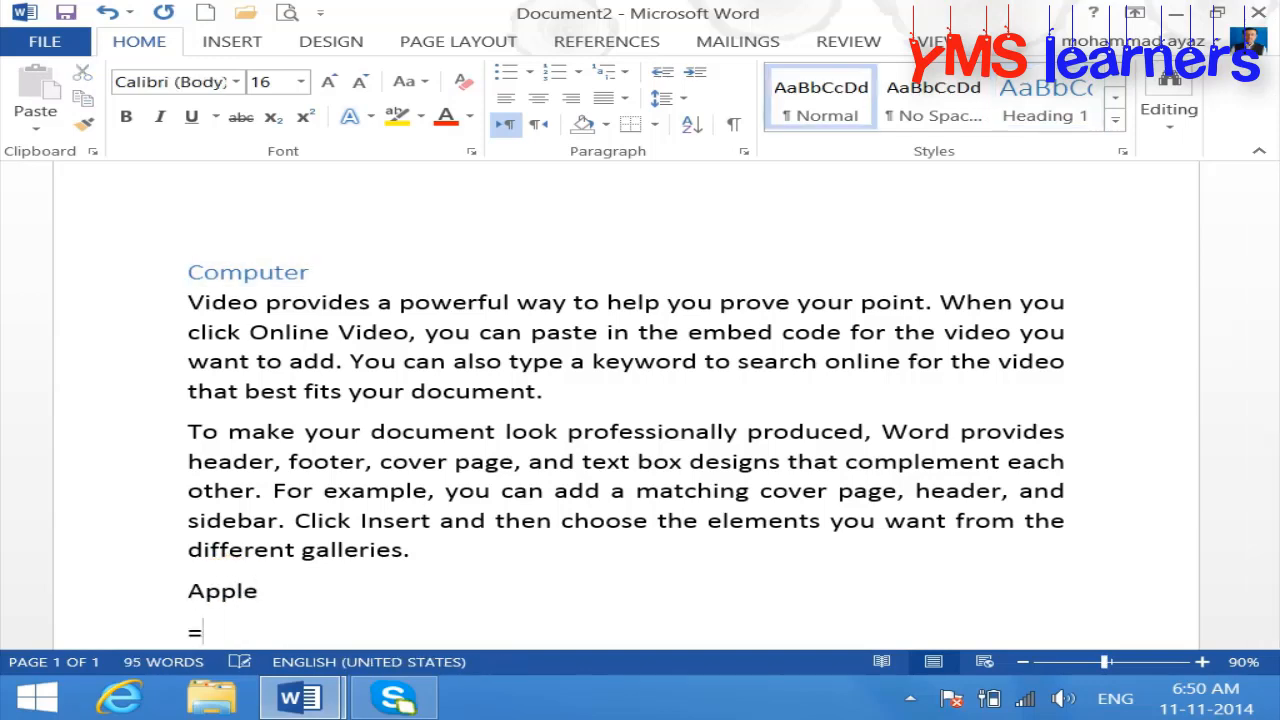
text(rand(1))
key(Return)
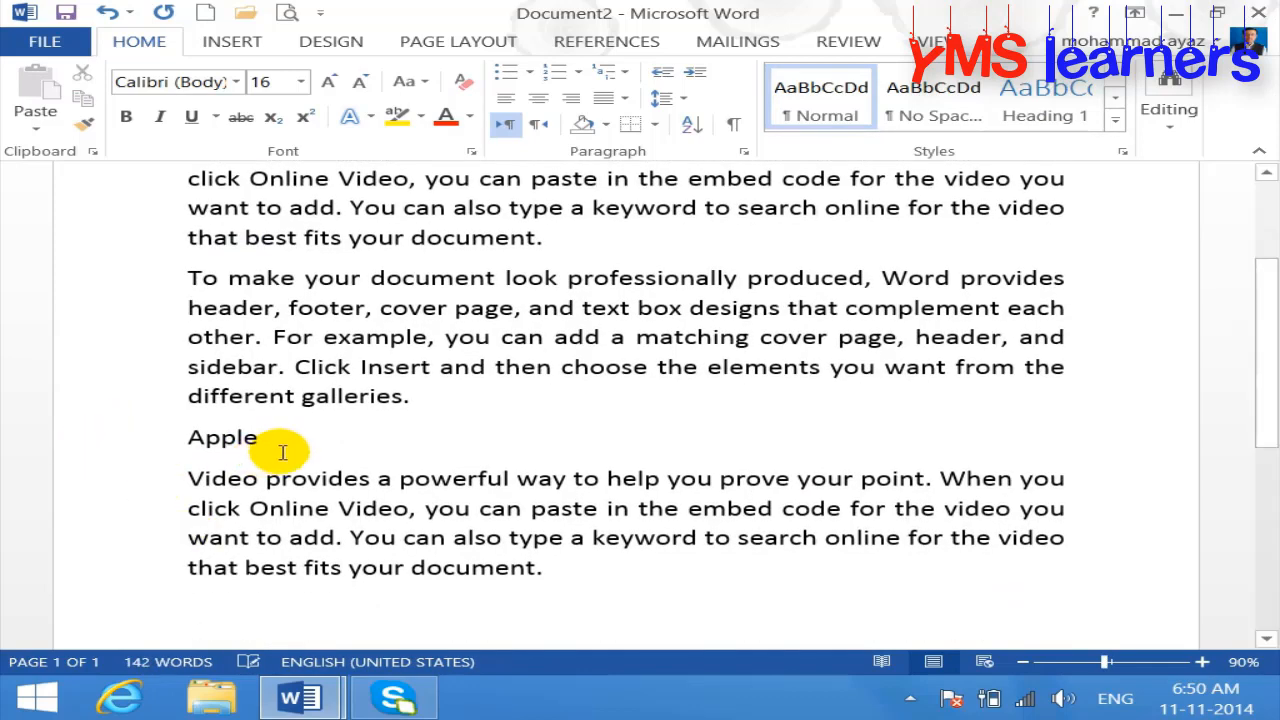
drag(292, 439, 178, 452)
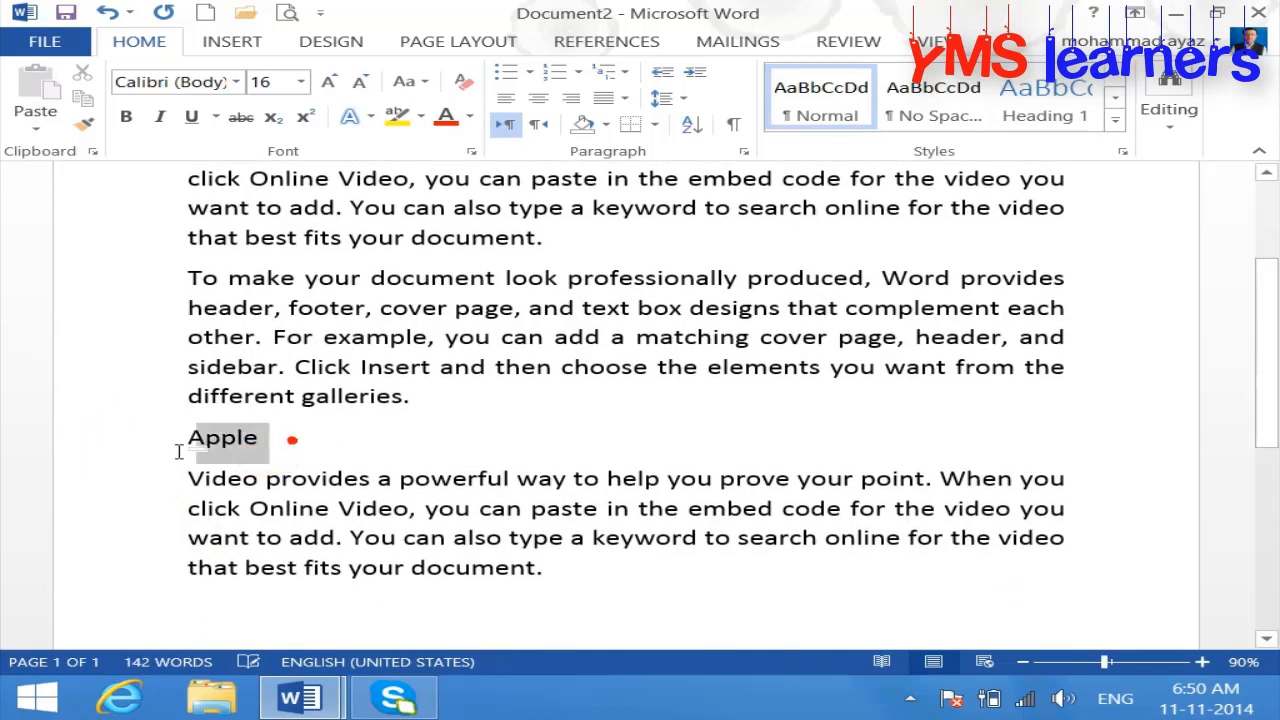
click(1045, 117)
- After the Apple section, start a new page with "Mouse" in the Heading 1 style and sample text from =rand(2)
click(204, 608)
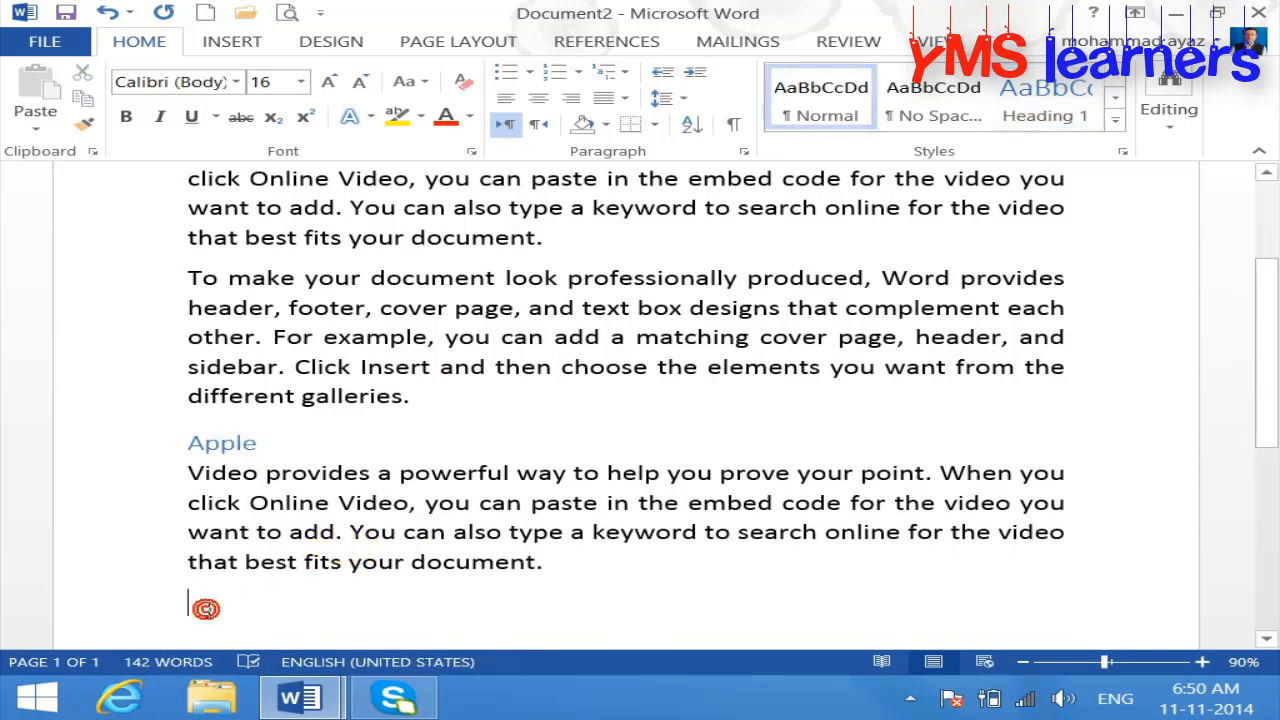
key(ctrl+Return)
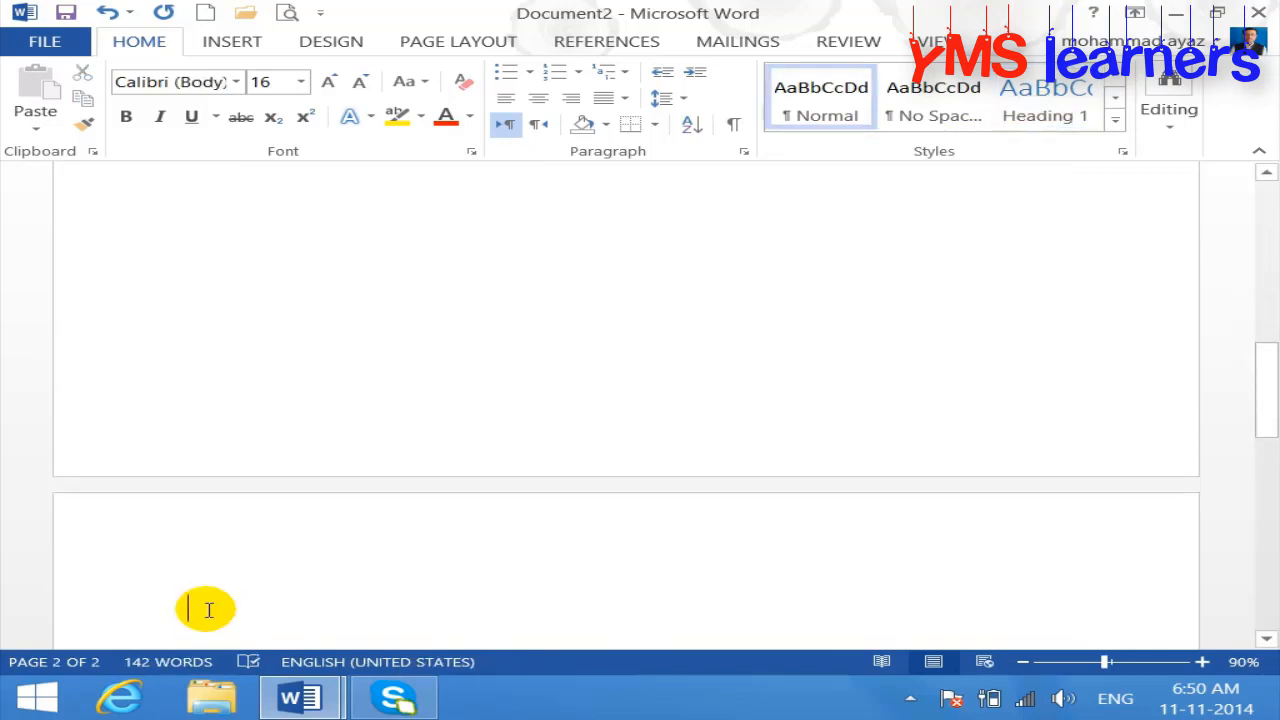
text(Mouse)
key(Return)
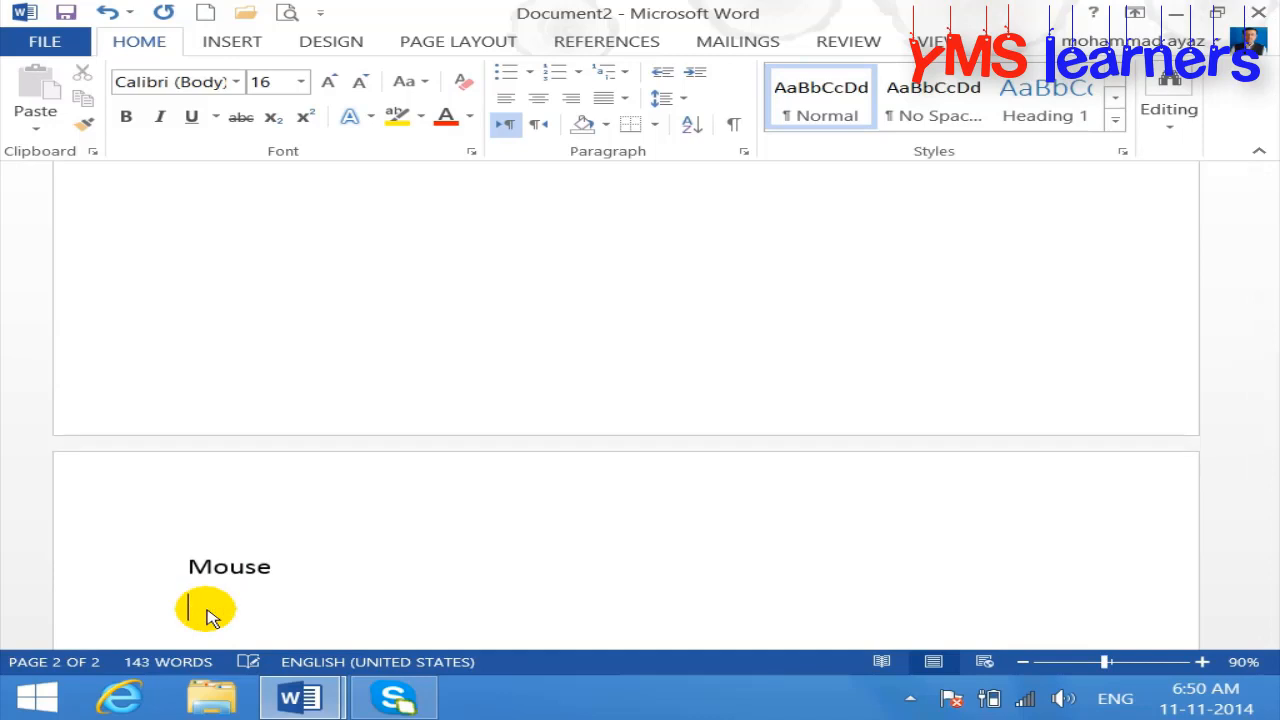
text(=rand(2)
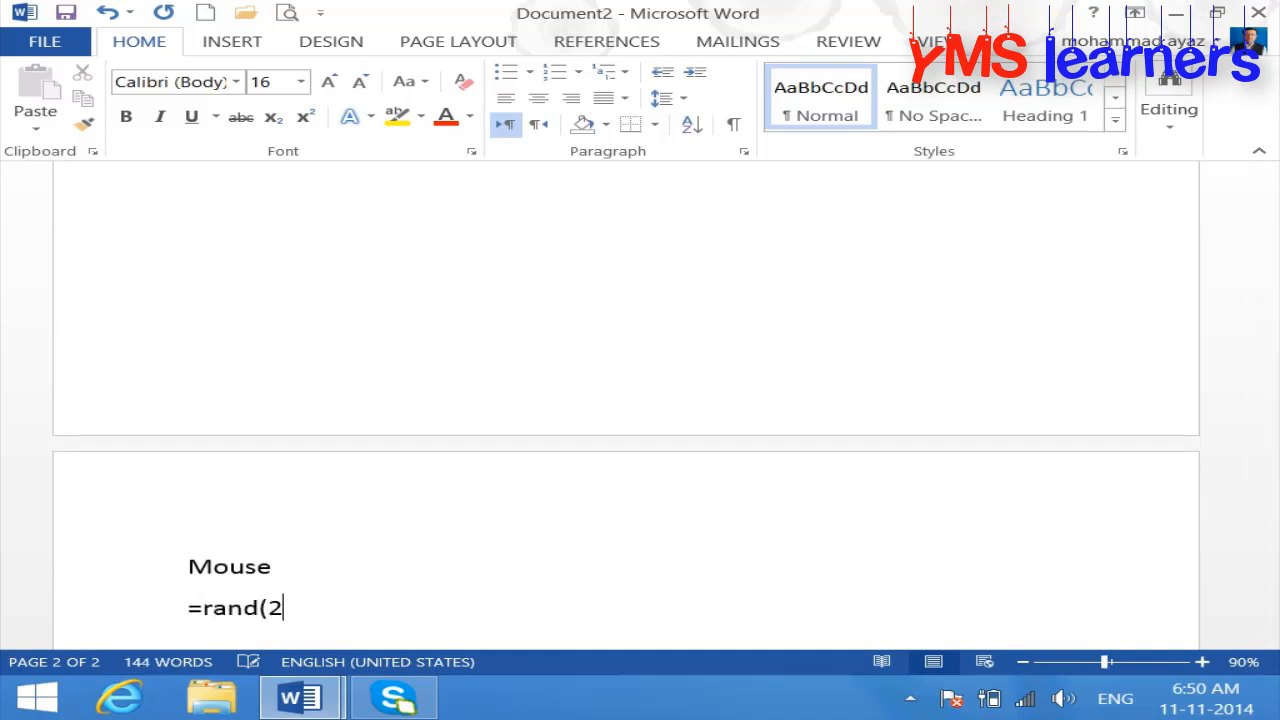
text())
key(Return)
drag(329, 258, 121, 292)
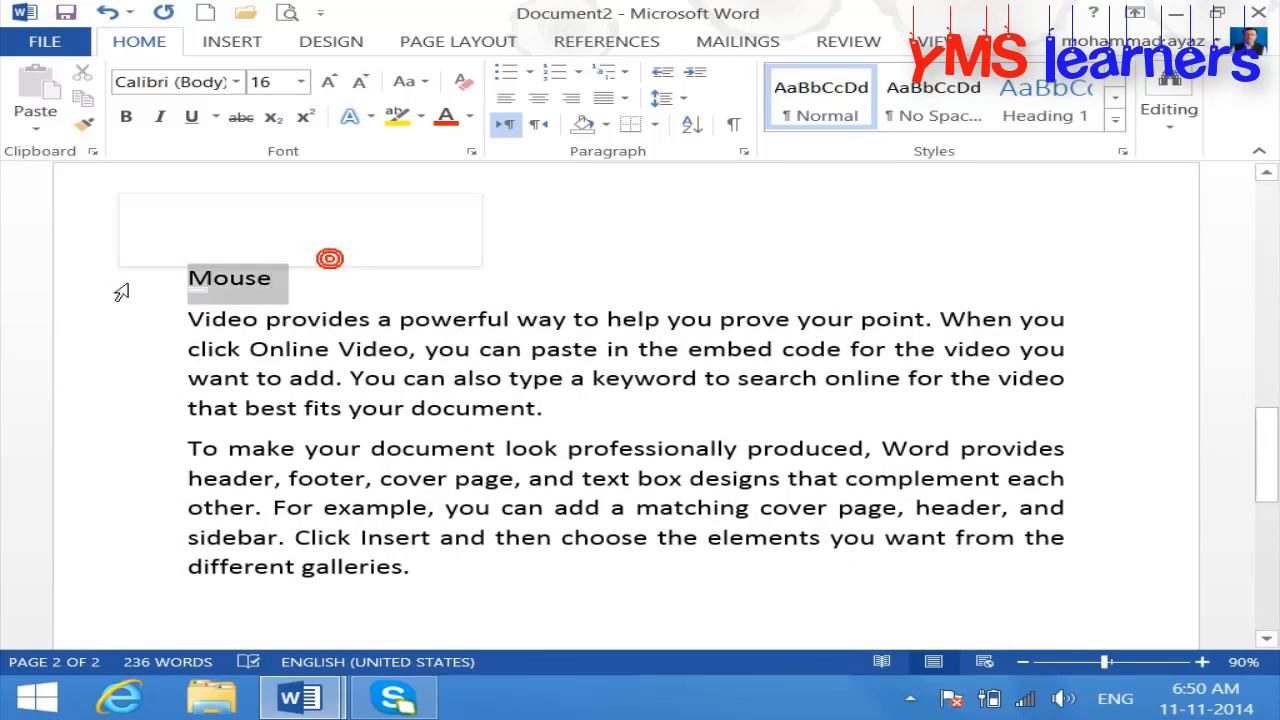
click(1040, 95)
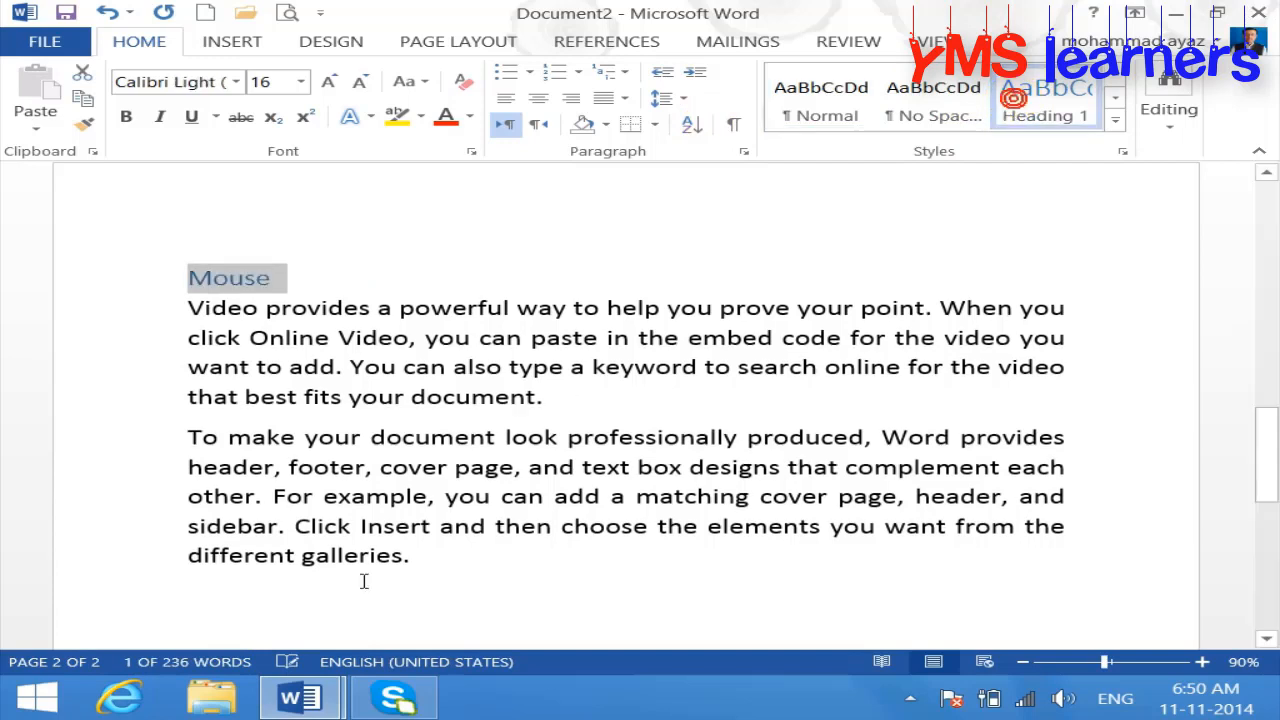
- Below the Mouse section, add "Onion" in the Heading 1 style with two paragraphs of sample text from =rand(2)
click(247, 593)
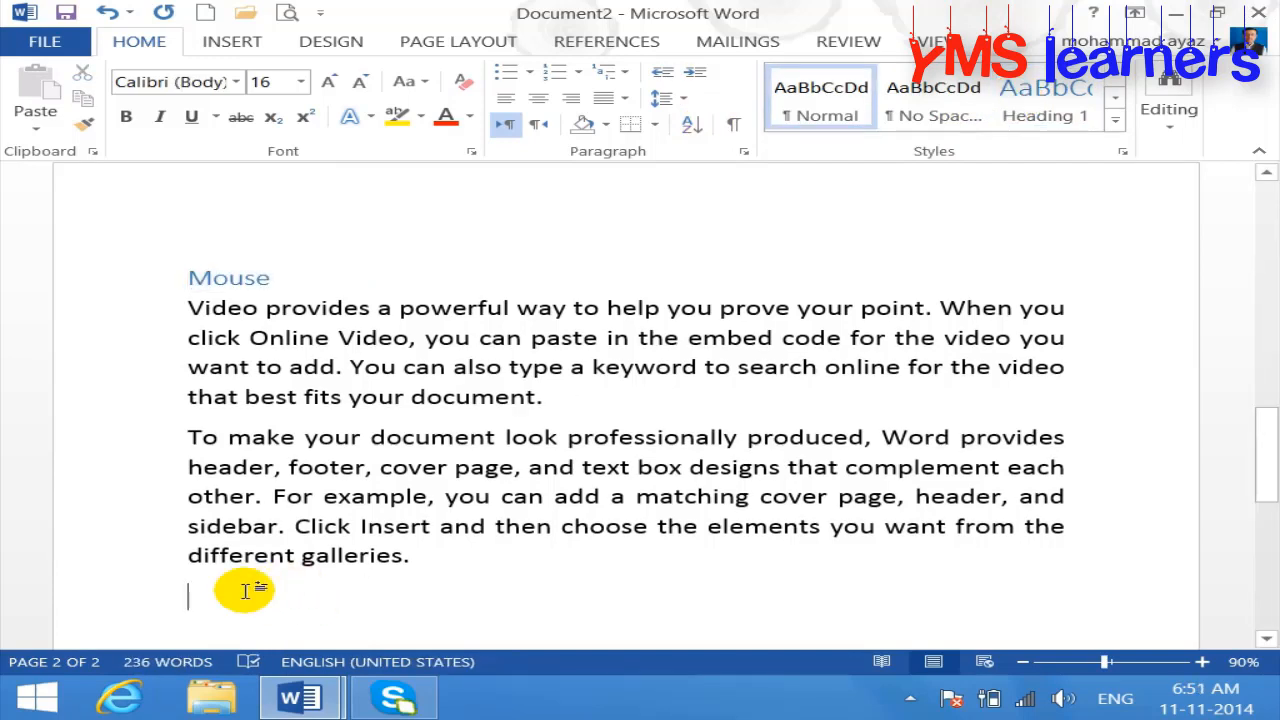
text(o)
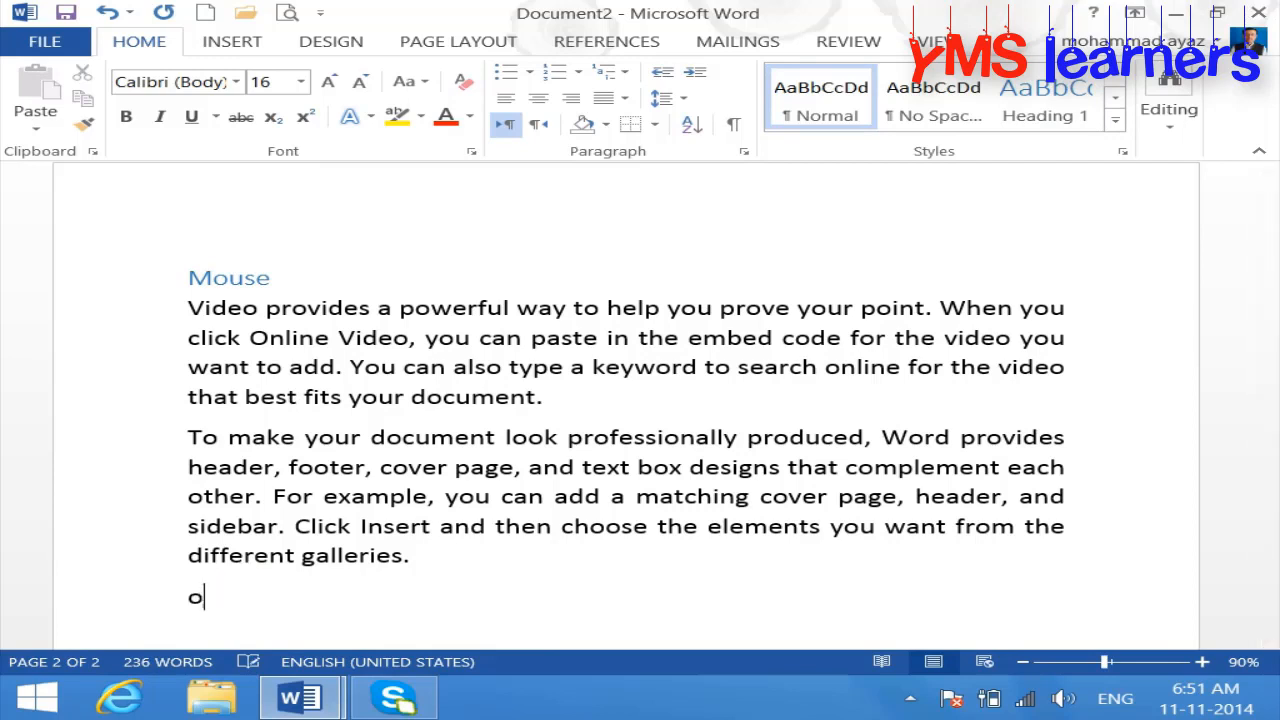
text(nion)
key(Return)
text(=)
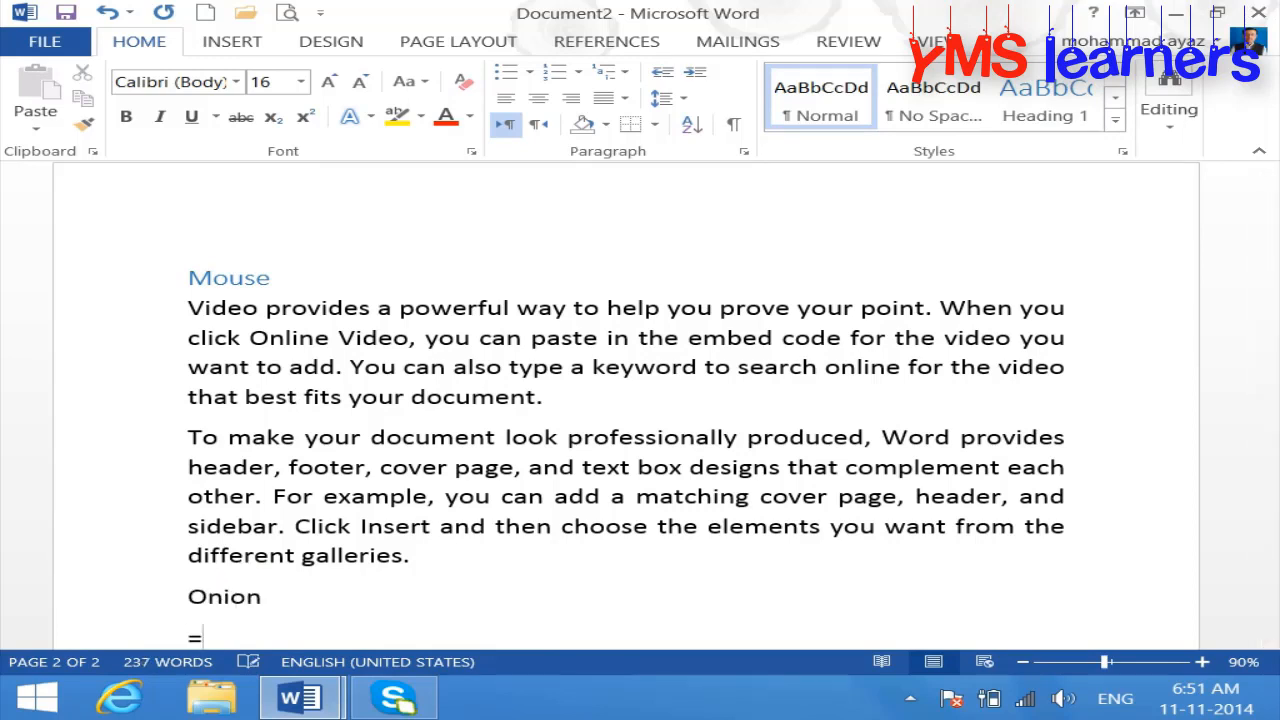
text(rand)
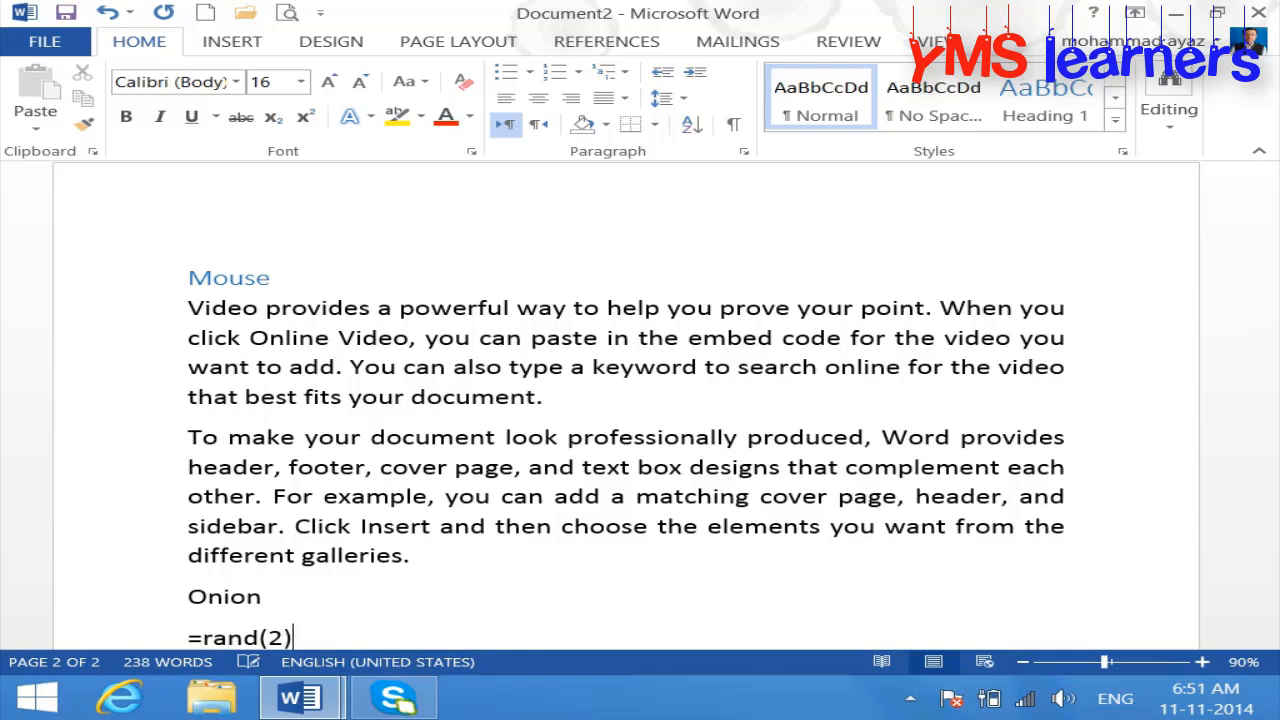
text((2))
key(Return)
drag(318, 278, 144, 297)
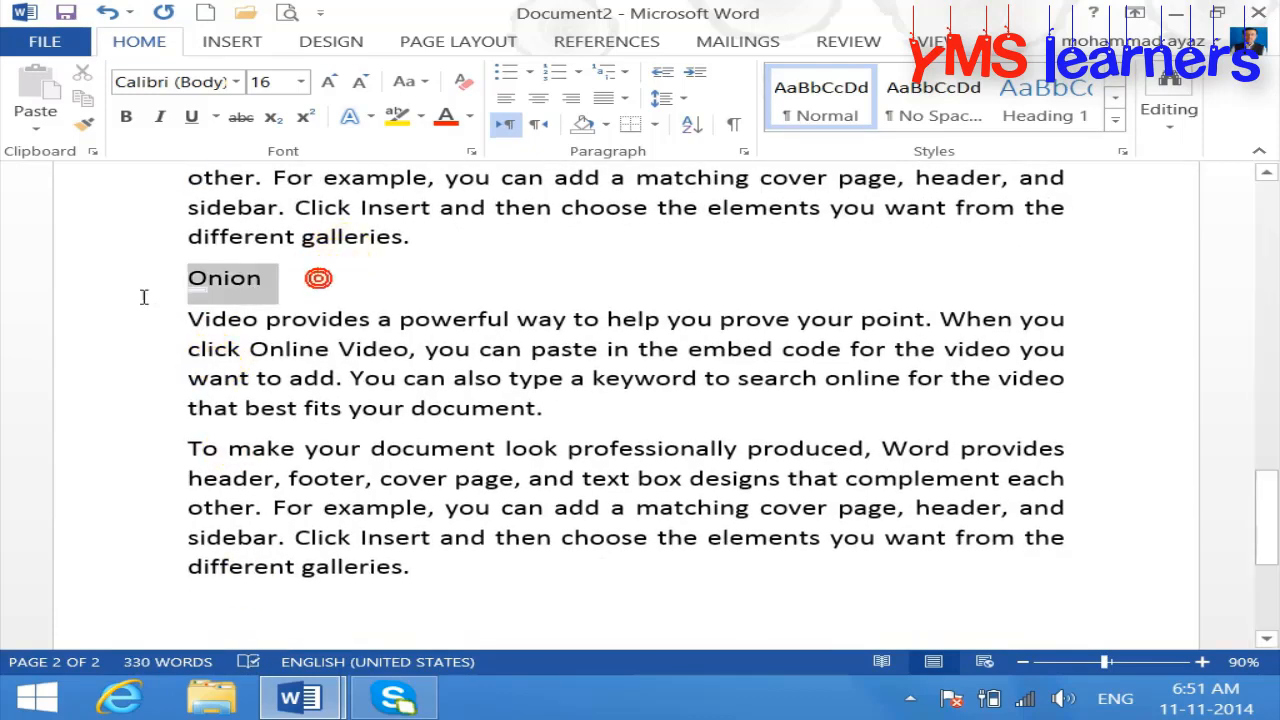
click(1030, 100)
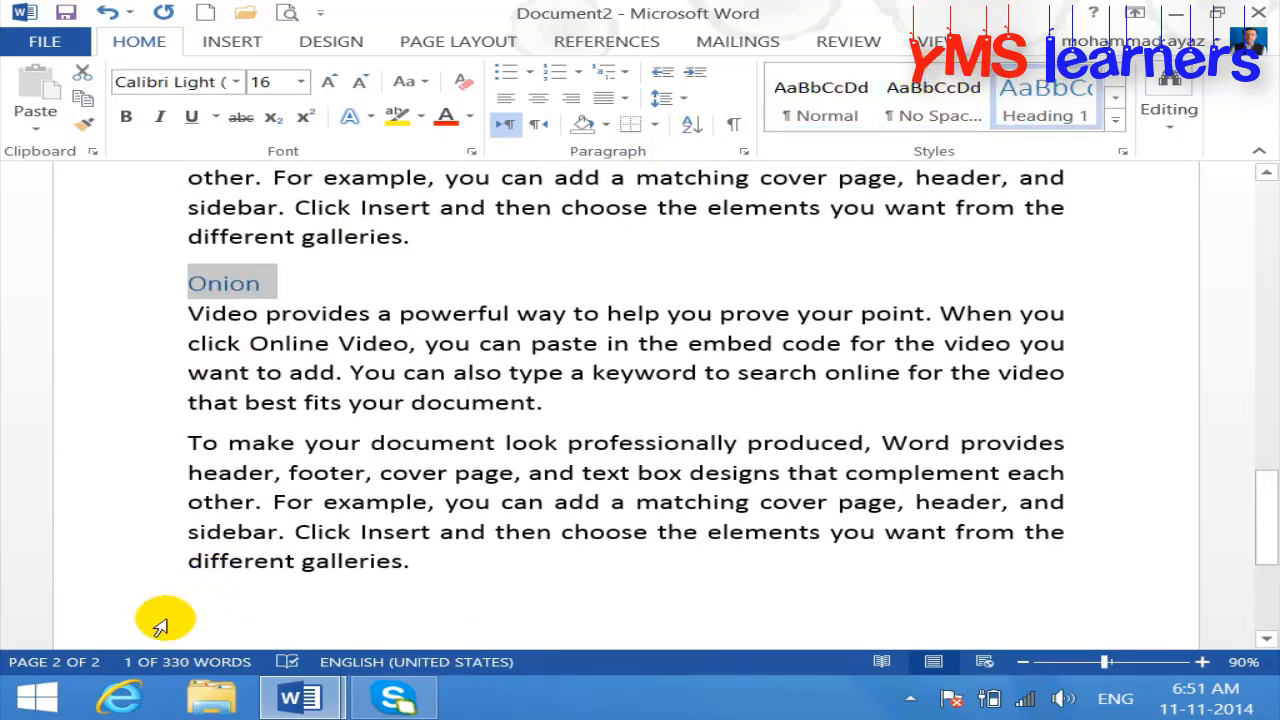
- Insert a page break after the Onion section and enter "Orange" as the first line of the new page
click(192, 594)
key(ctrl+Return)
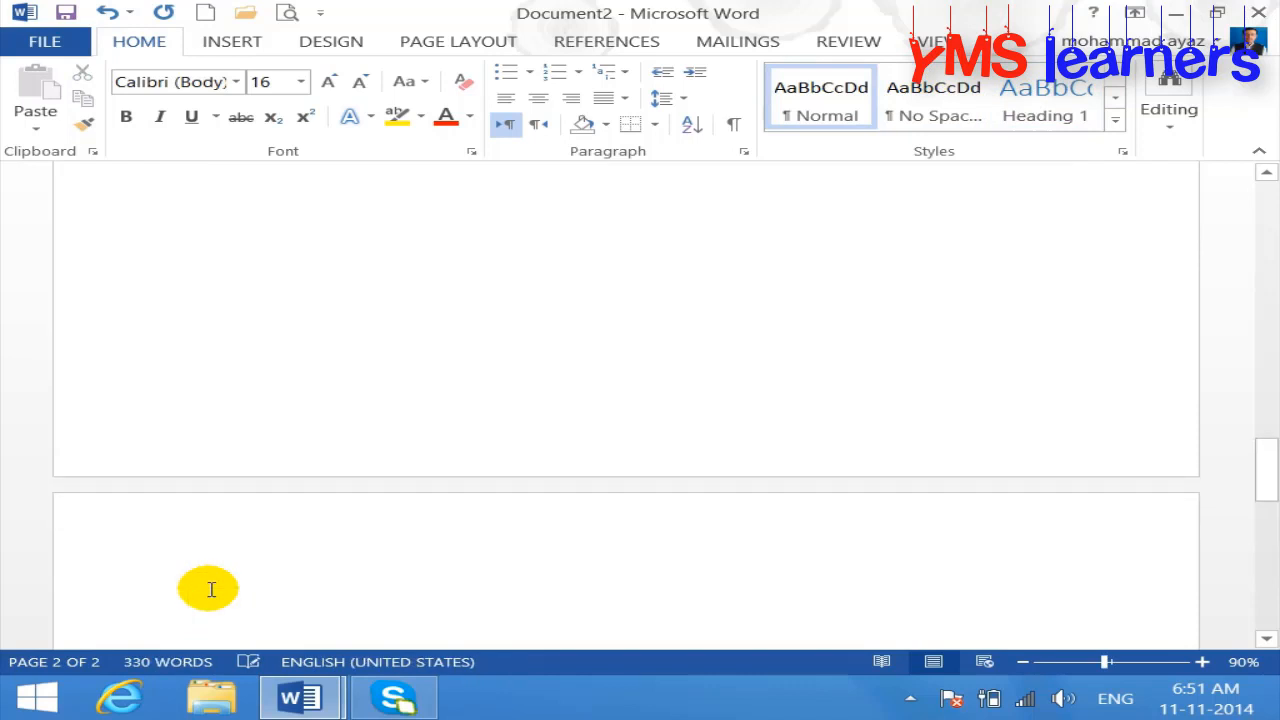
text(ornage)
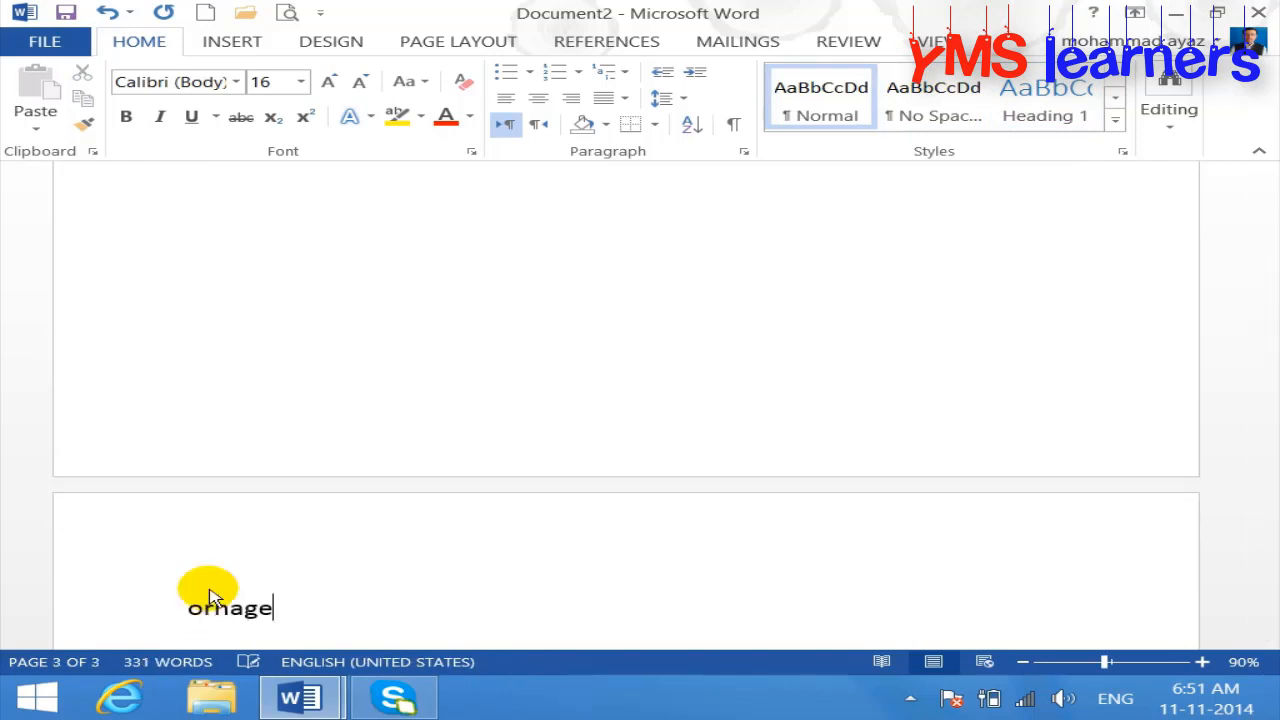
key(BackSpace)
key(BackSpace)
key(BackSpace)
text(ange)
key(Return)
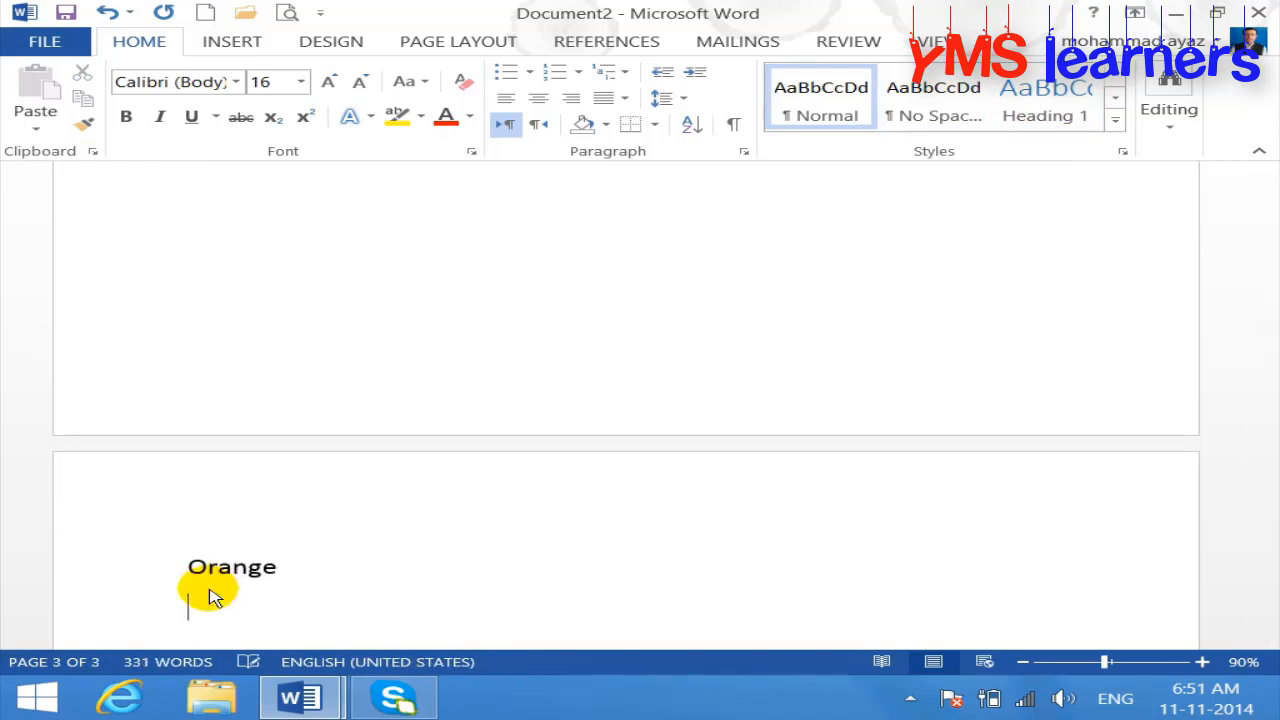
- Generate two paragraphs of sample text under "Orange" with =rand(2)
text(=rand(1)
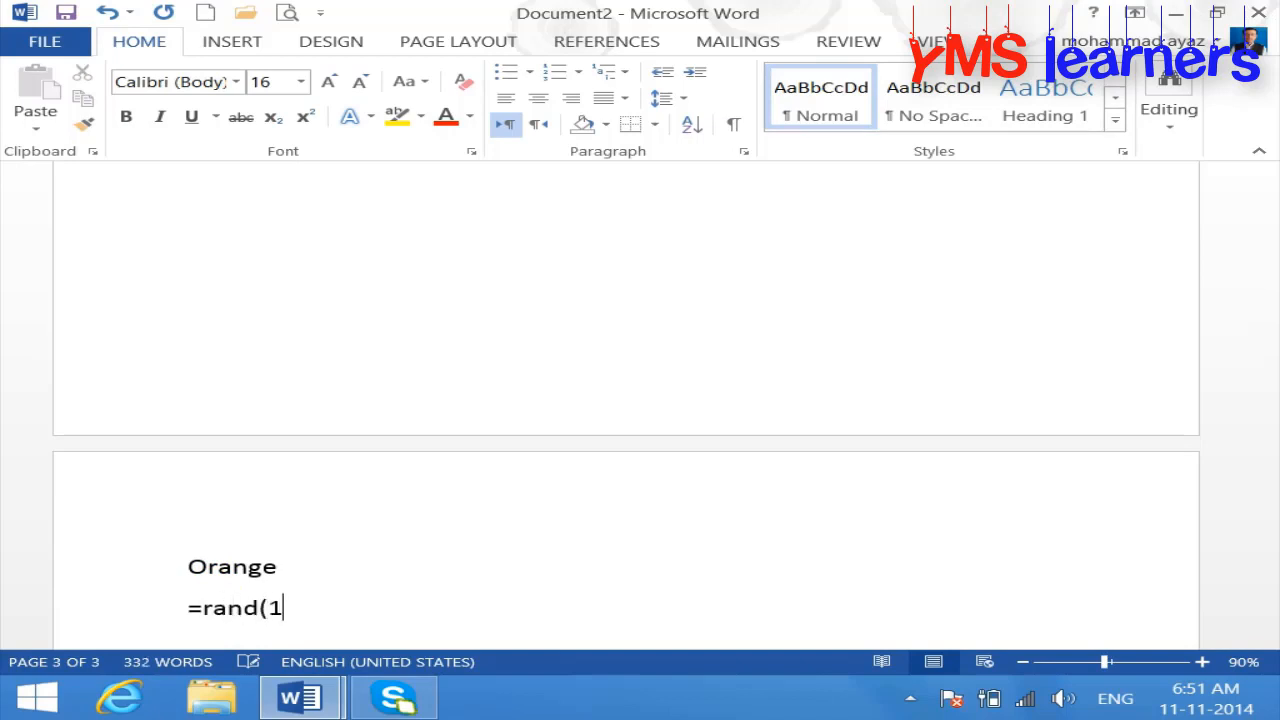
text(_)
key(Return)
key(BackSpace)
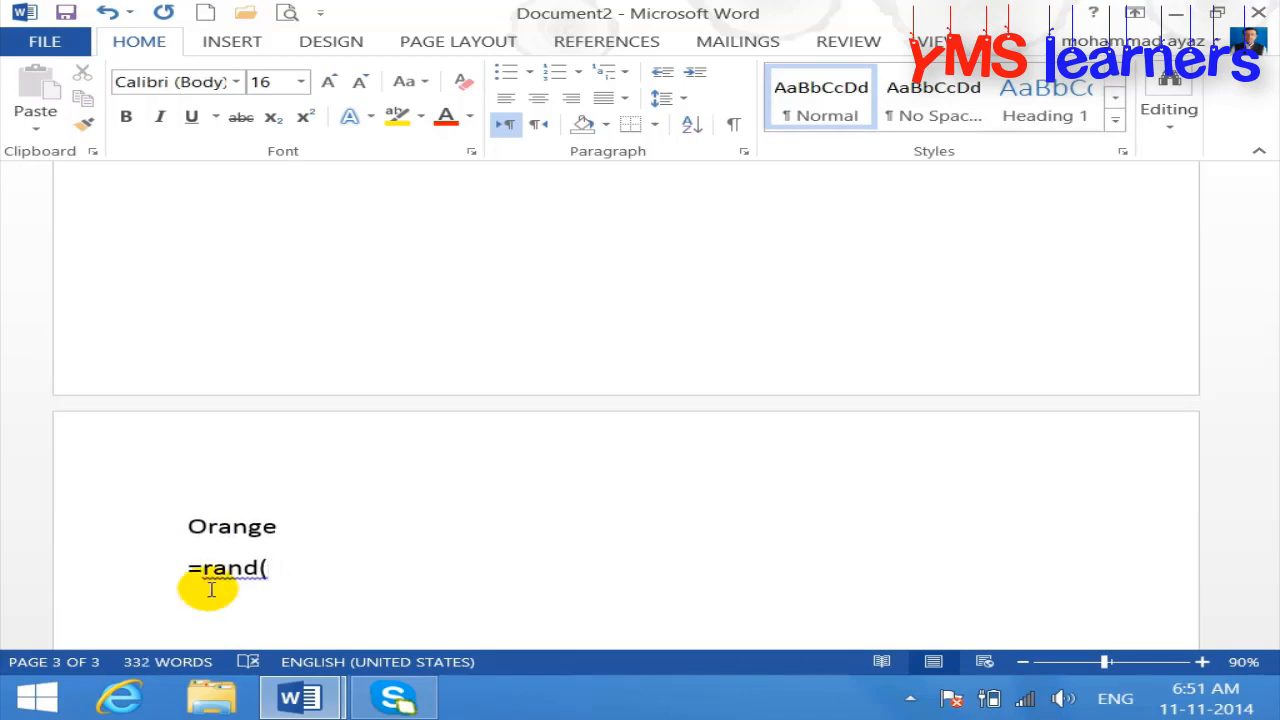
text(2))
key(Return)
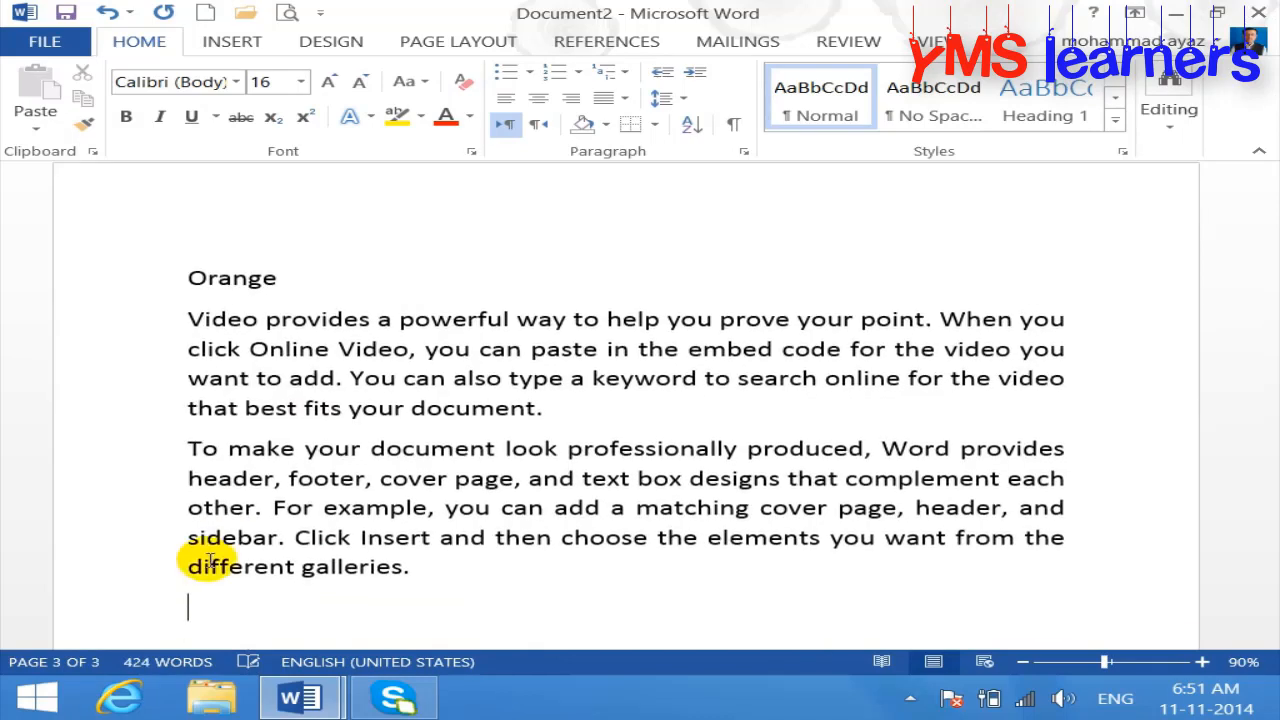
- Apply the Heading 1 style to the "Orange" line and place the insertion point below its sample text
drag(323, 285, 180, 282)
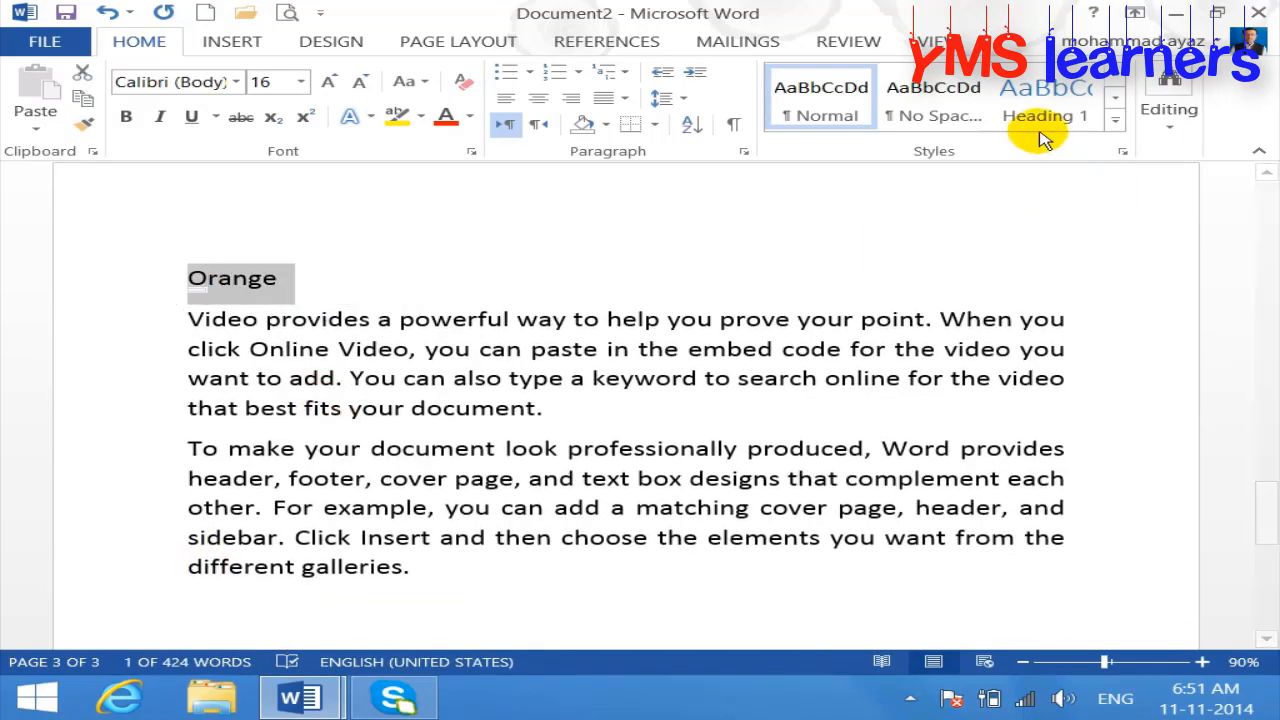
click(1043, 122)
click(243, 599)
click(243, 599)
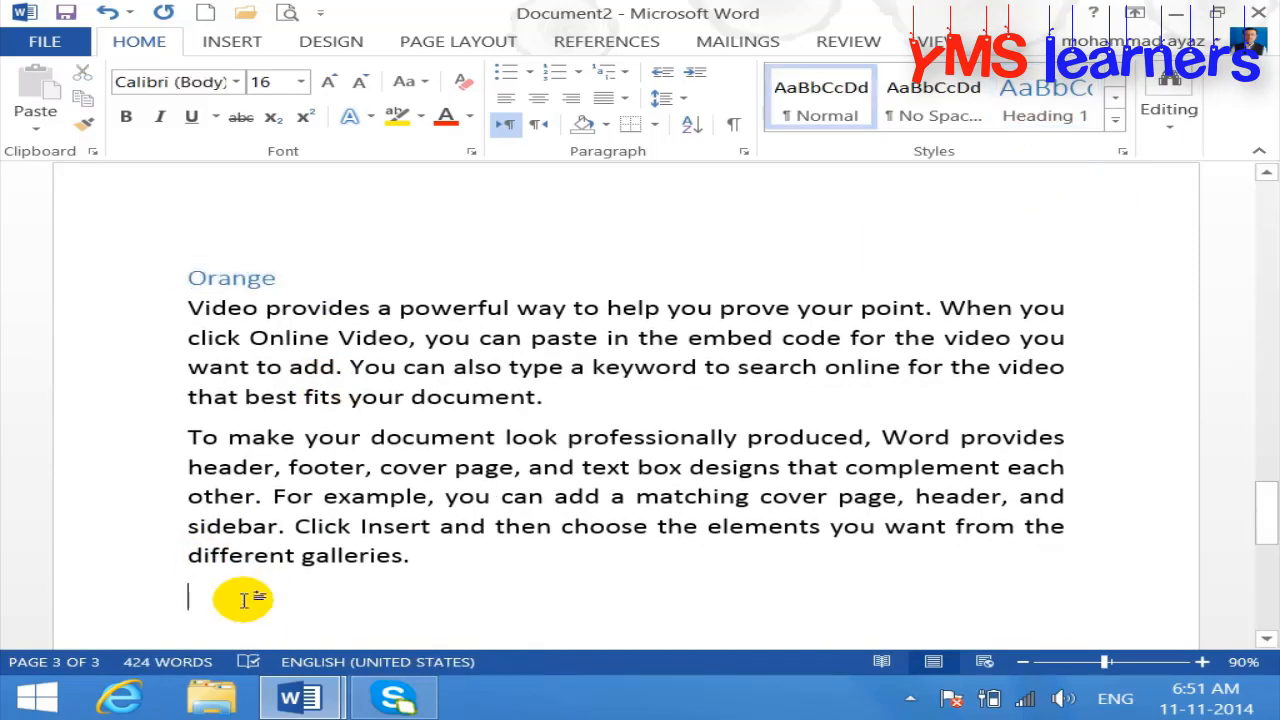
- Enter "Keyboard" below the Orange section and generate sample text under it with =rand()
text(keyo)
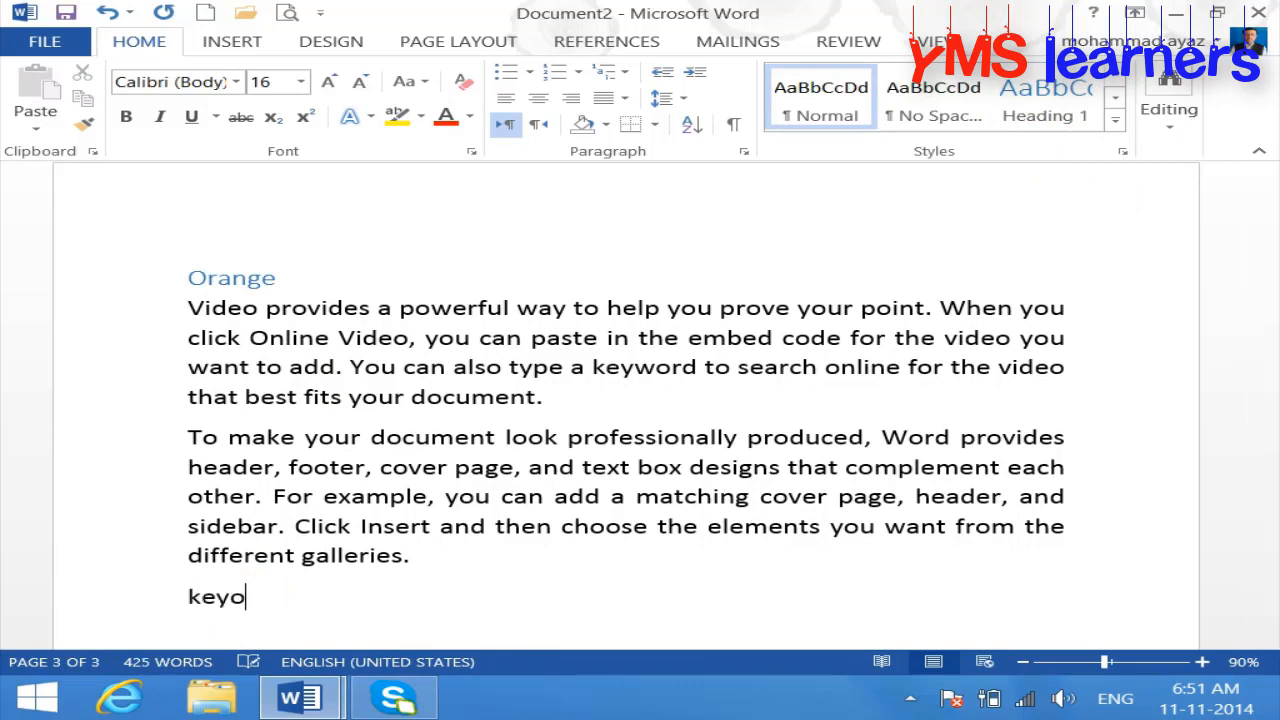
text(b)
key(BackSpace)
key(BackSpace)
text(board)
key(Return)
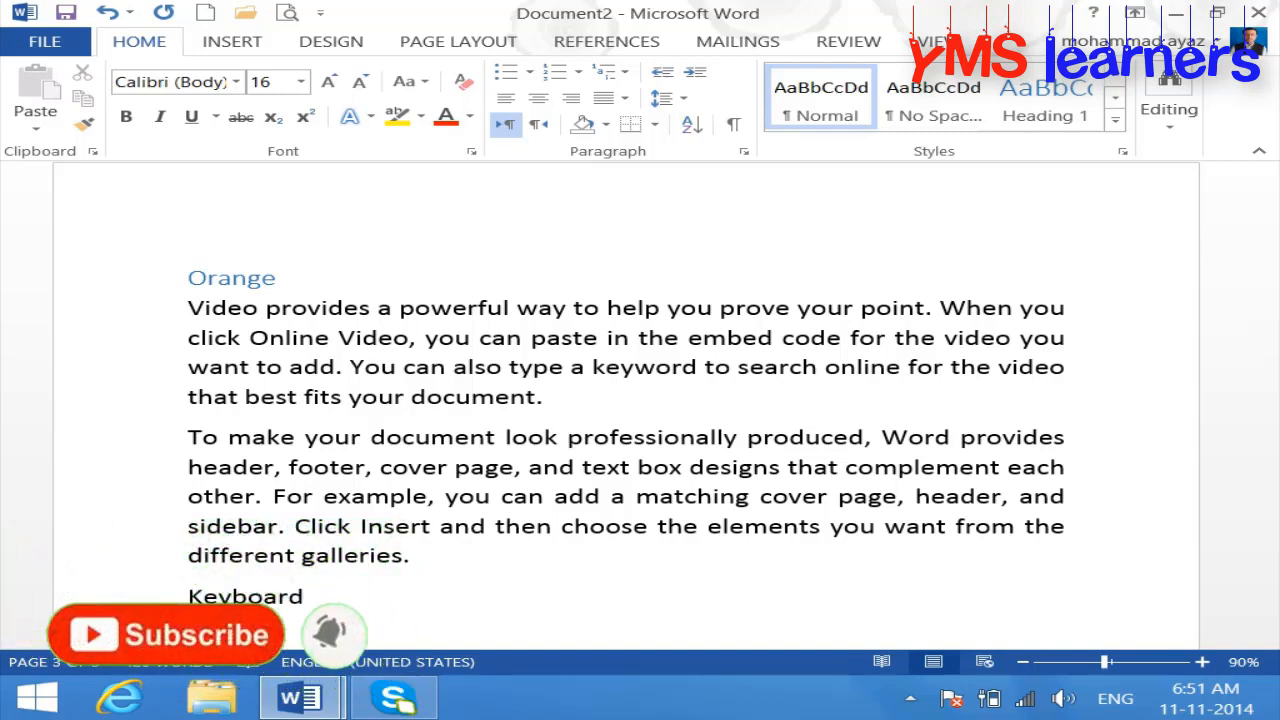
text(=rand())
key(Return)
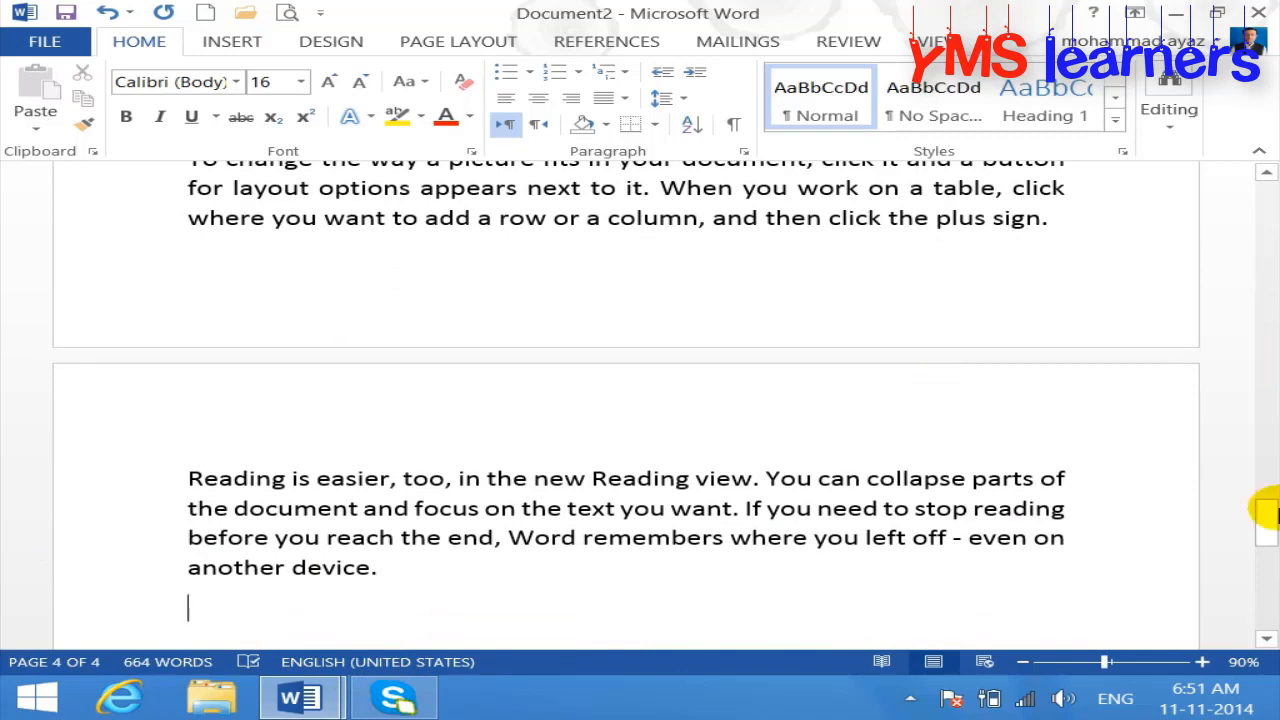
- Apply the Heading 1 style to the "Keyboard" line
drag(1260, 529, 1264, 462)
click(177, 291)
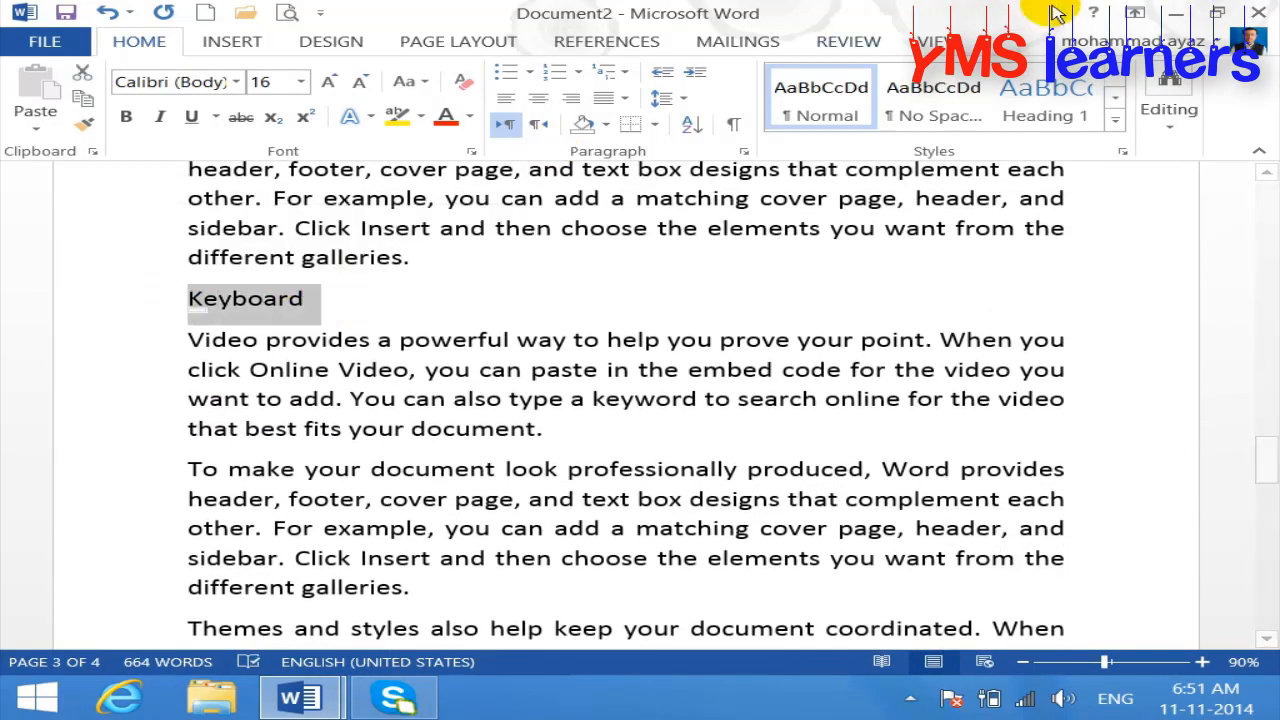
click(1060, 100)
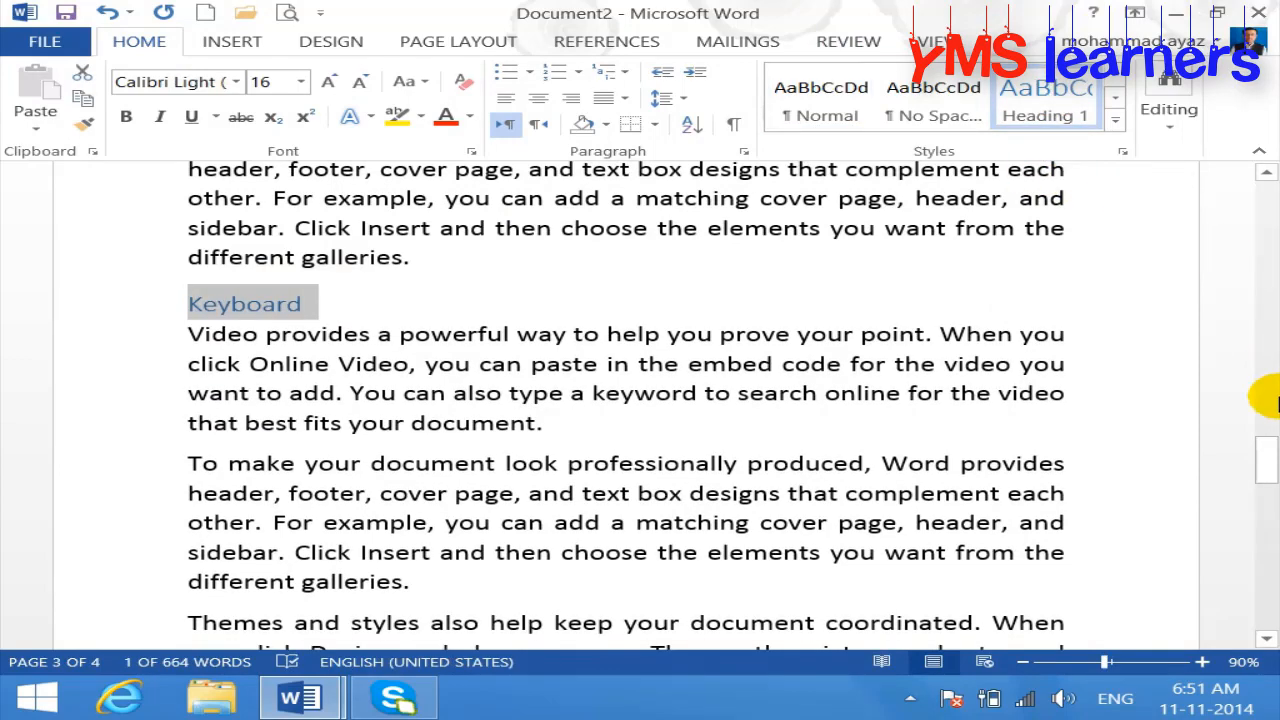
- At the end of the Keyboard section, add "Tomato" in the Heading 1 style with one paragraph of sample text from =rand(1)
drag(1264, 466, 1263, 543)
click(253, 462)
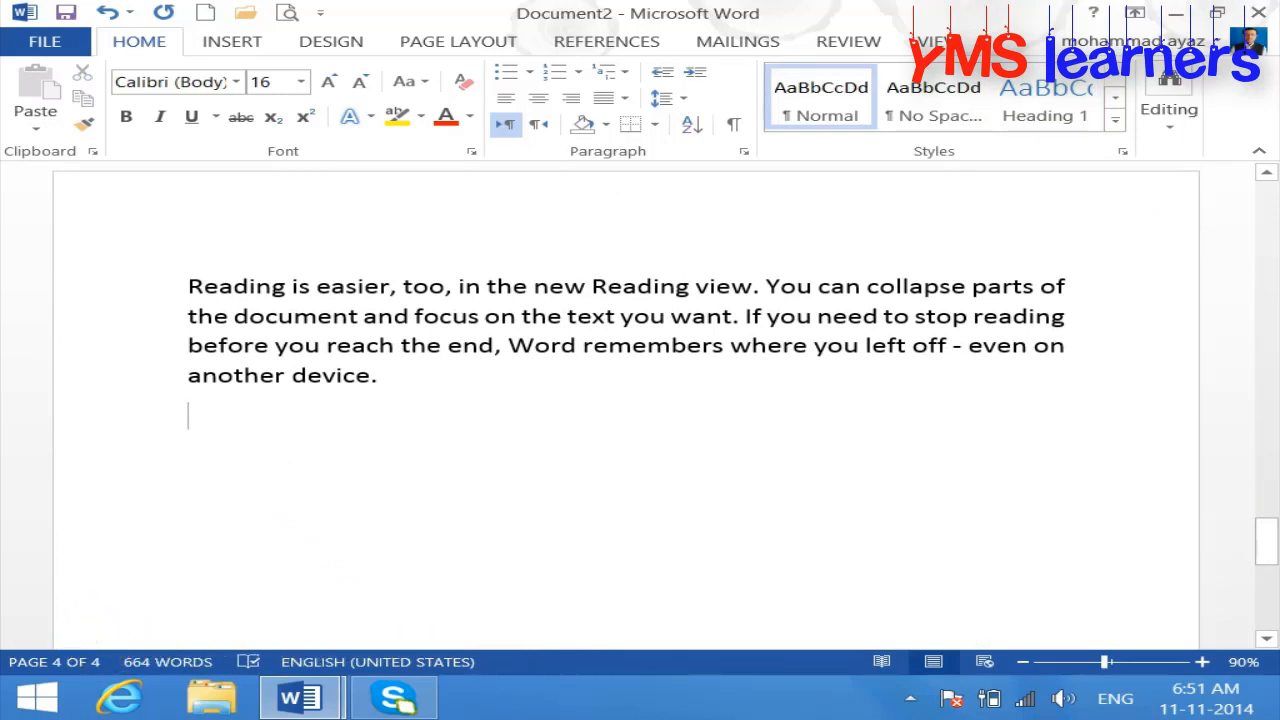
text(tomato)
key(Return)
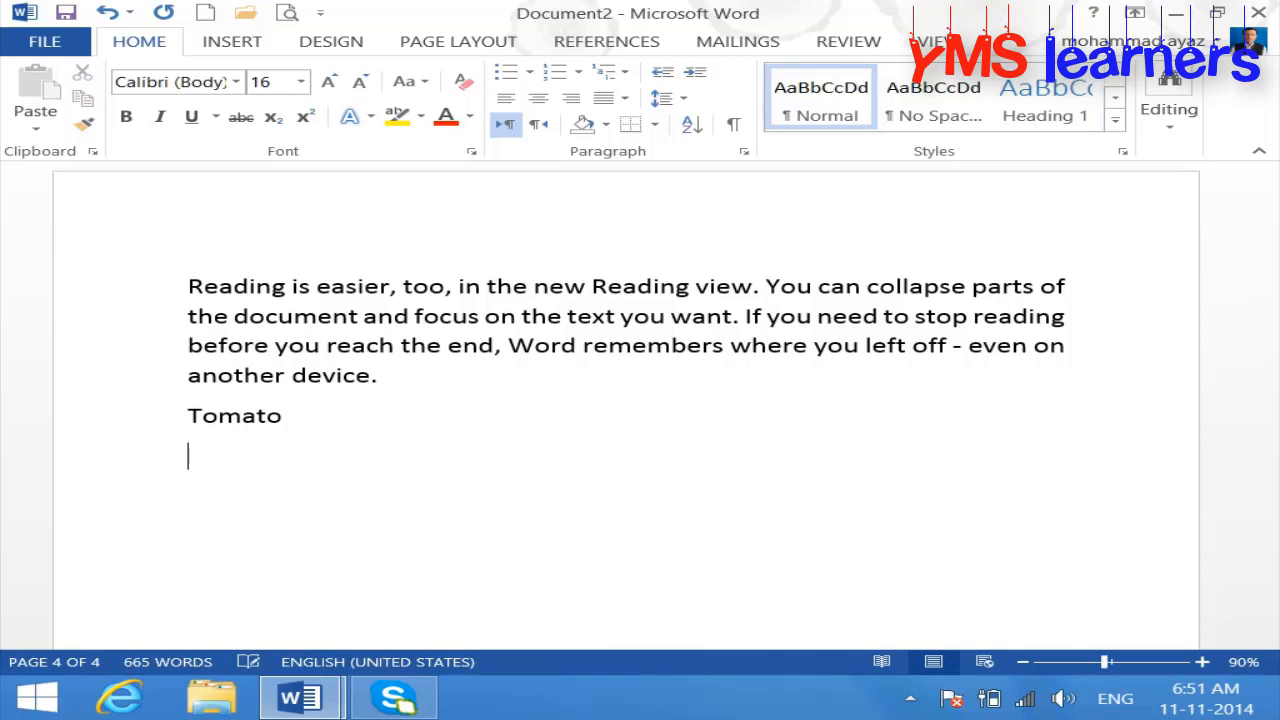
text(=rand(1)
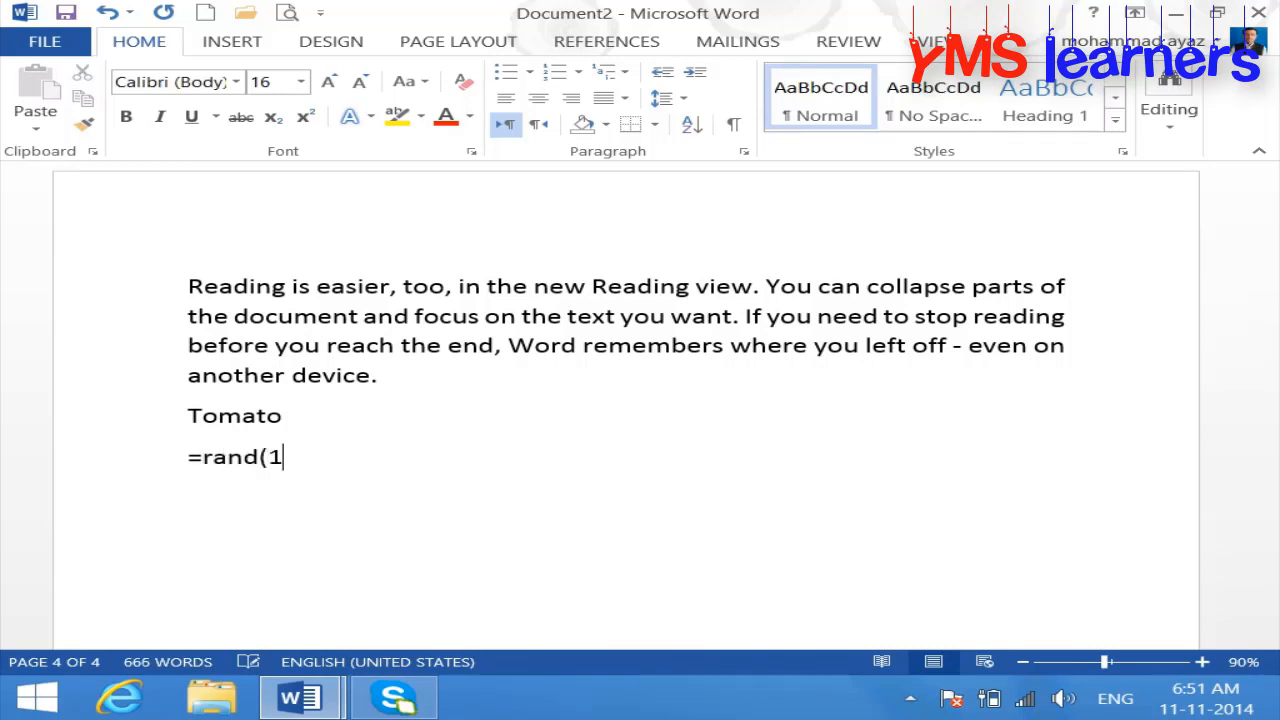
text())
key(Return)
drag(330, 425, 188, 416)
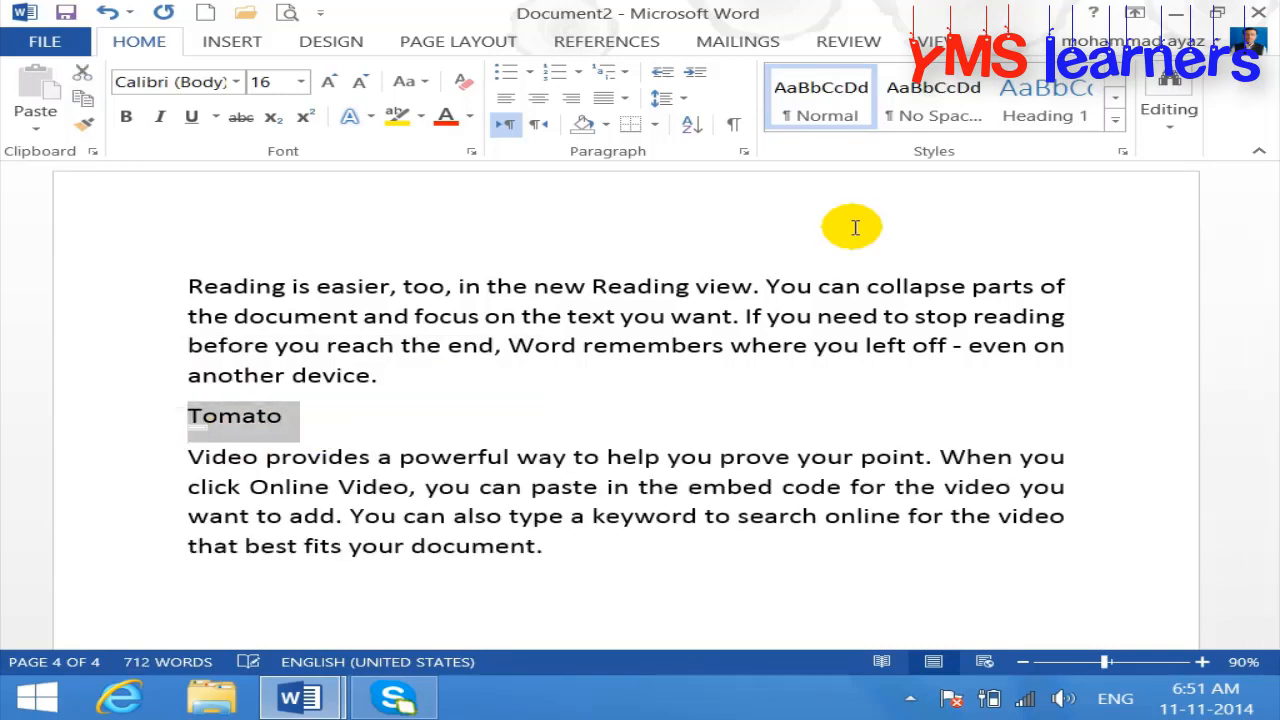
click(1008, 115)
- Below the Tomato section, add "Banana" in the Heading 1 style with two paragraphs of sample text from =rand(2)
click(269, 580)
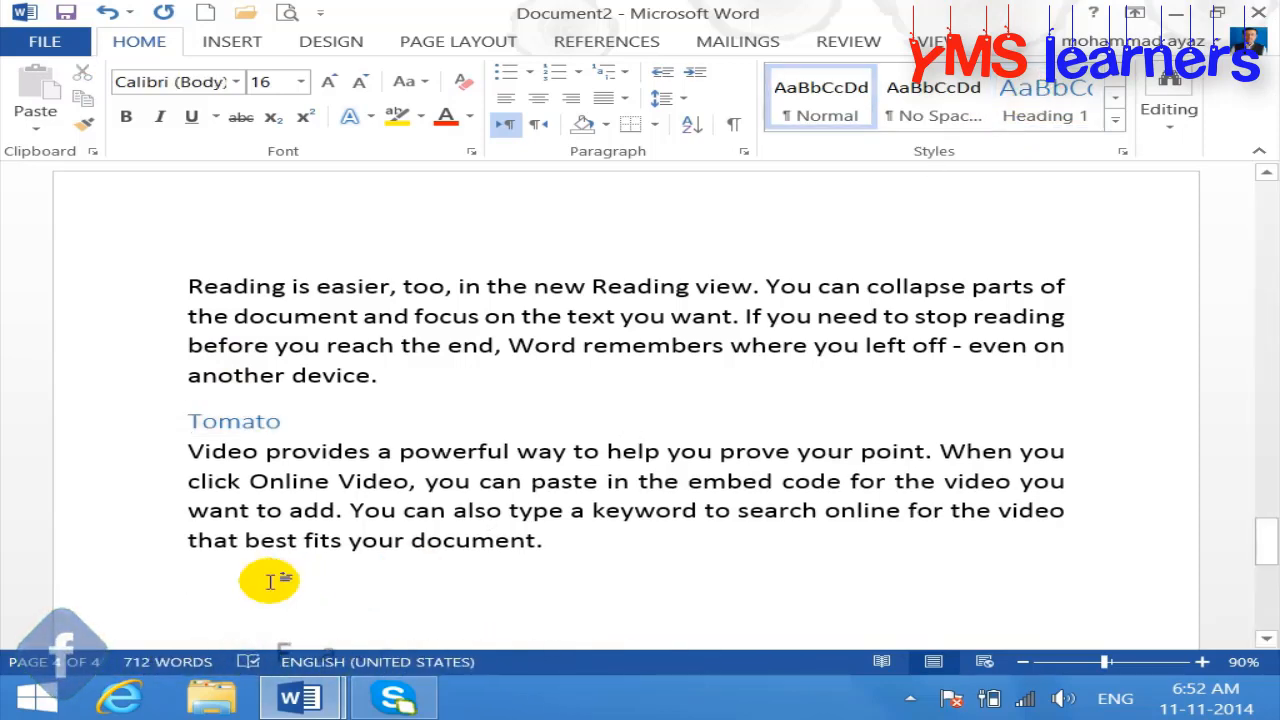
text(baba)
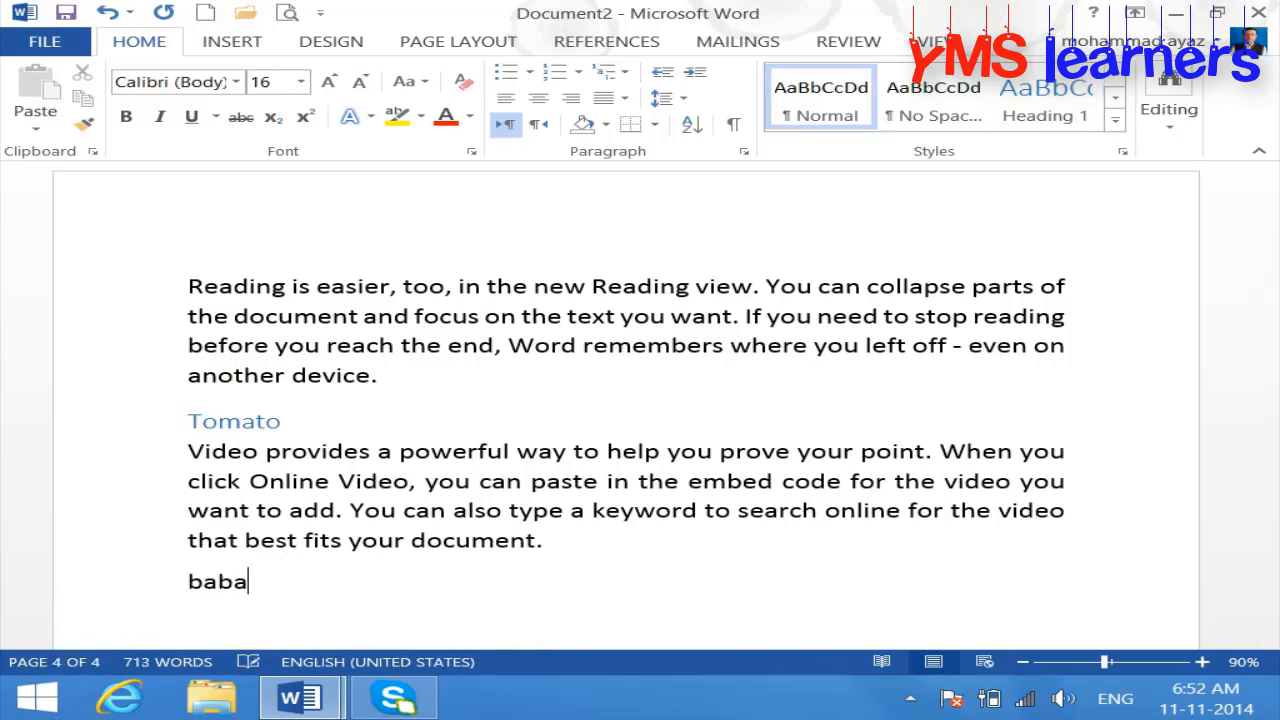
text(nana)
key(Return)
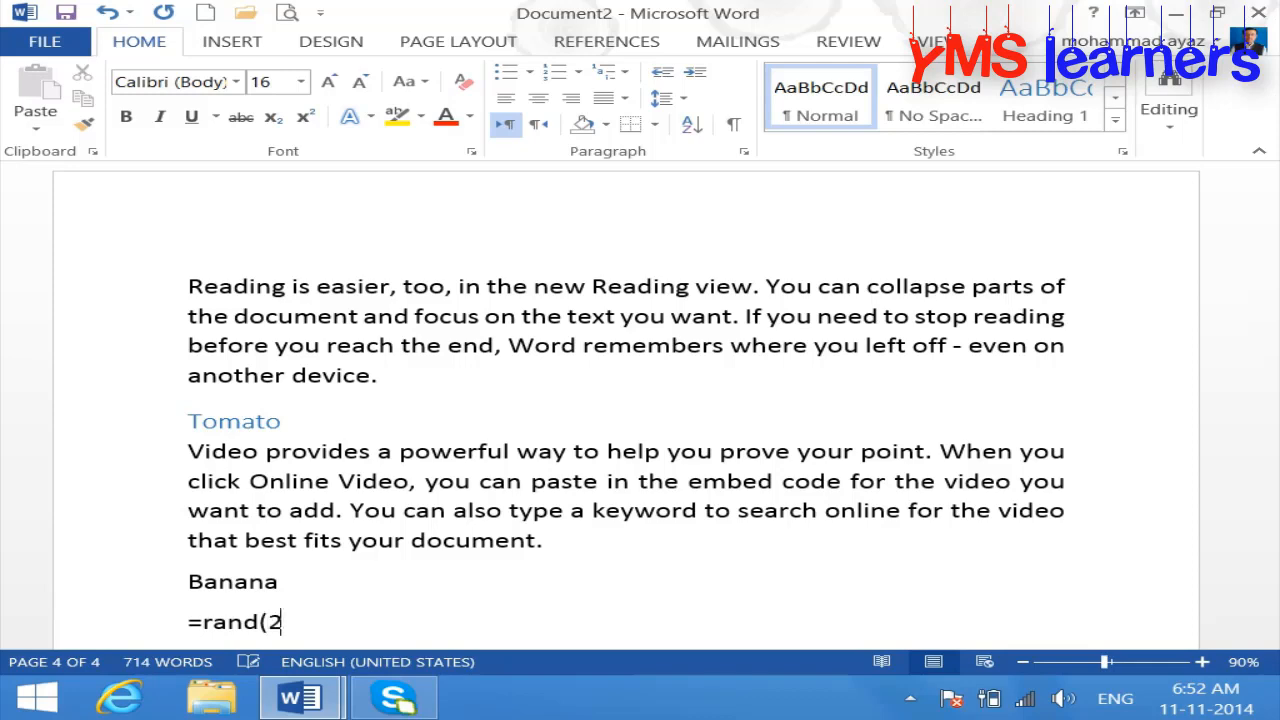
key(Return)
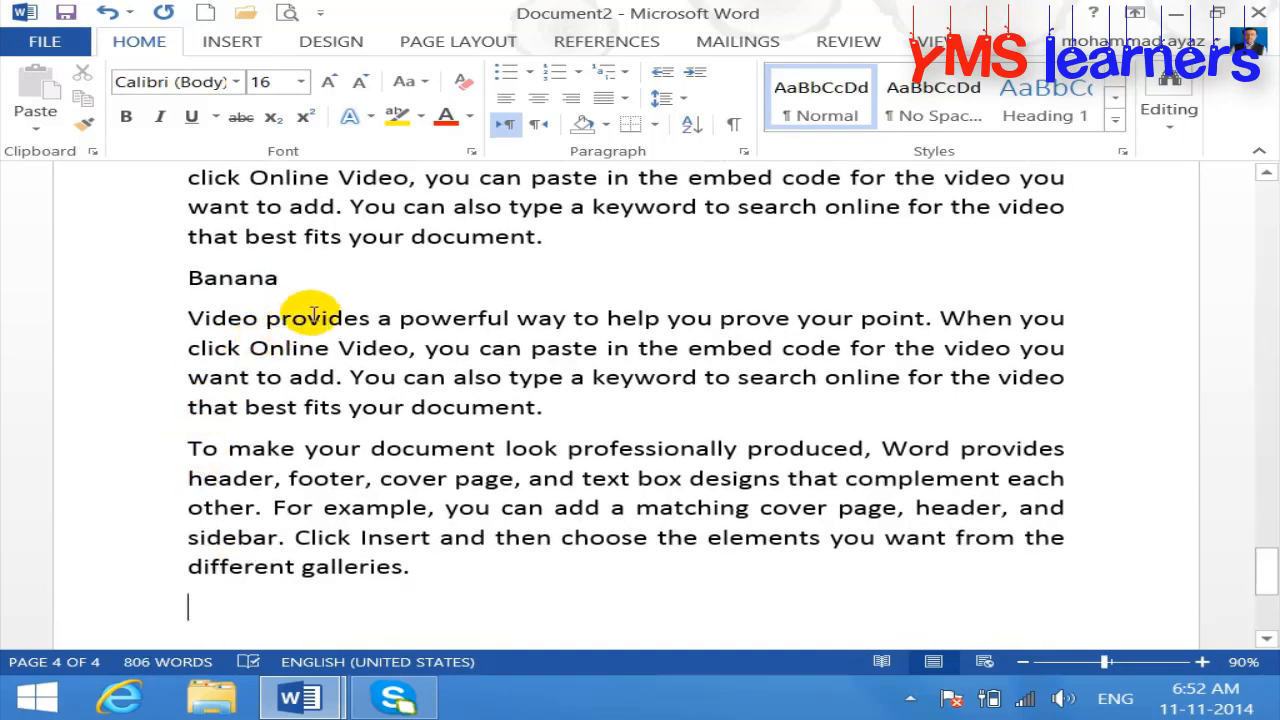
click(145, 278)
click(1044, 100)
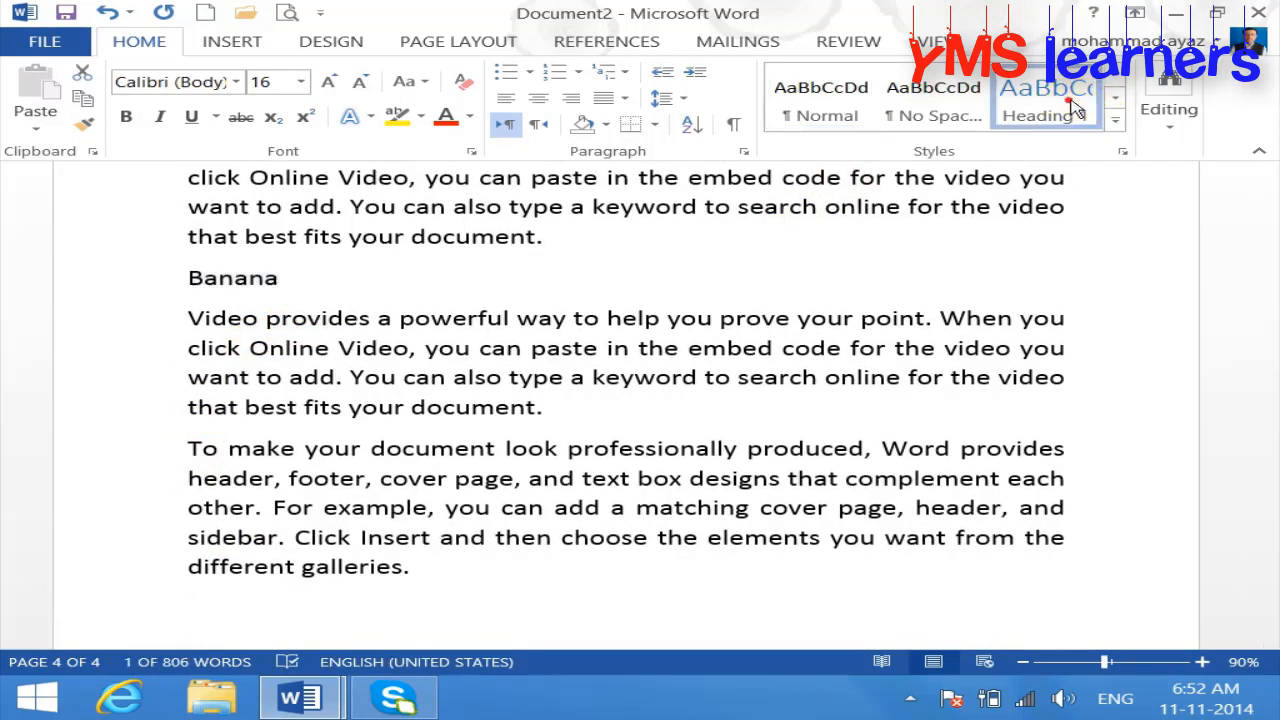
- After the Banana section, start a new page with "Printer" in the Heading 1 style and two paragraphs of sample text from the rand function
click(201, 603)
key(ctrl+Return)
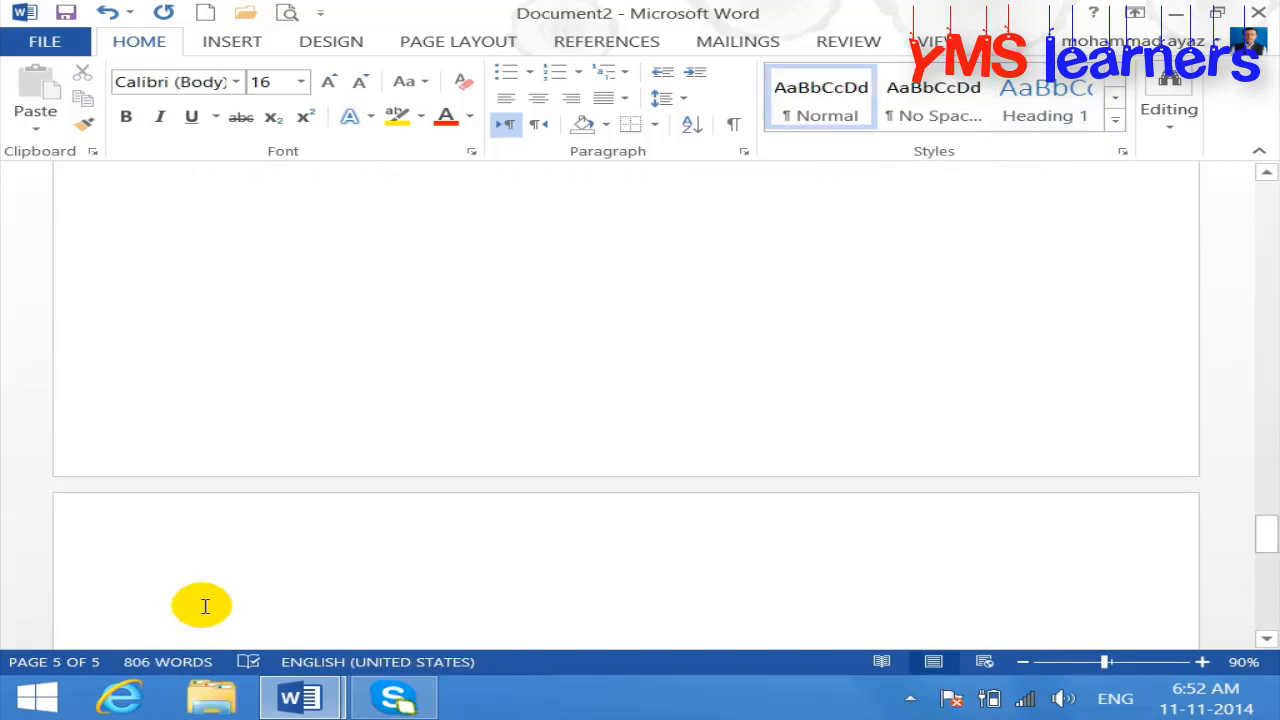
text(printer)
key(Return)
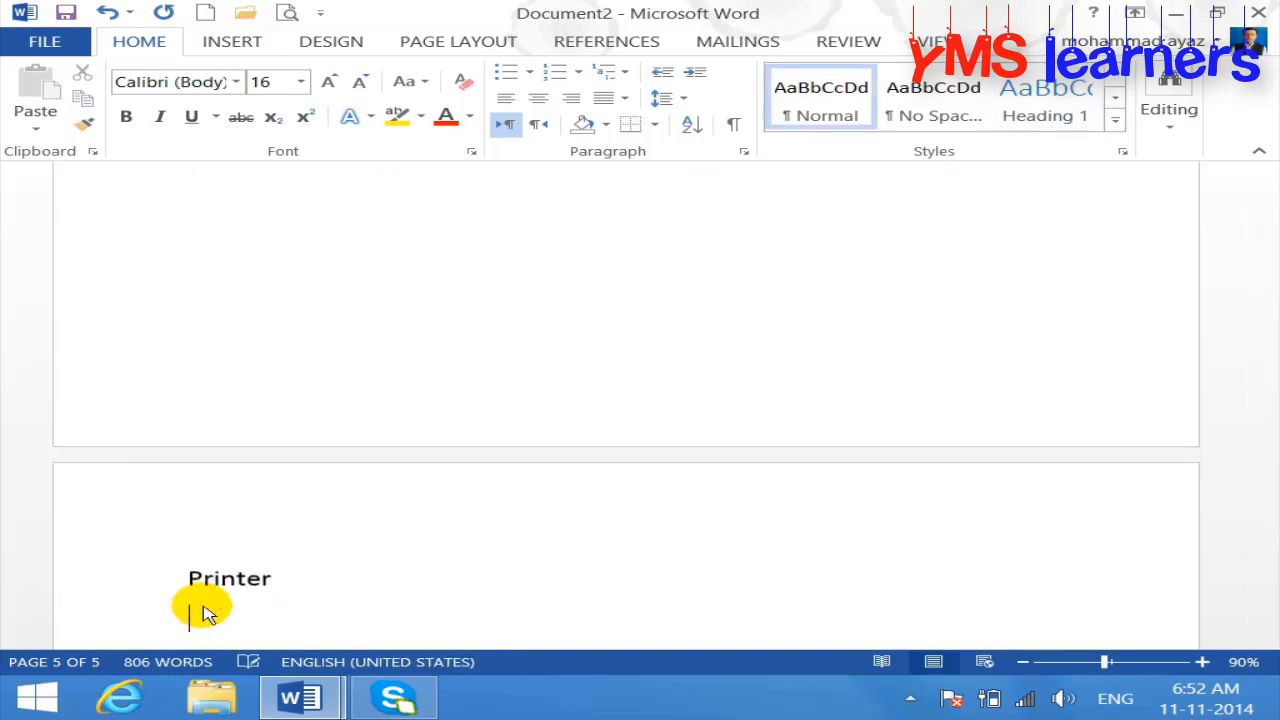
text(=rar)
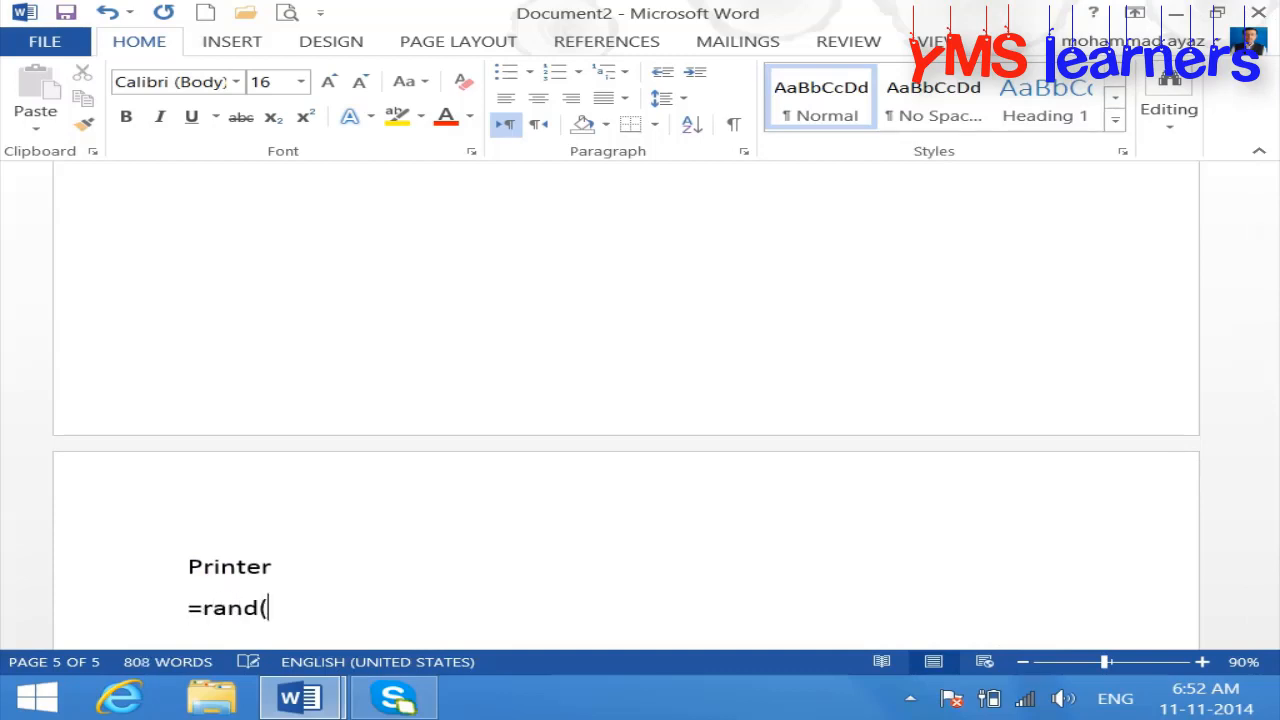
key(Return)
drag(300, 277, 128, 263)
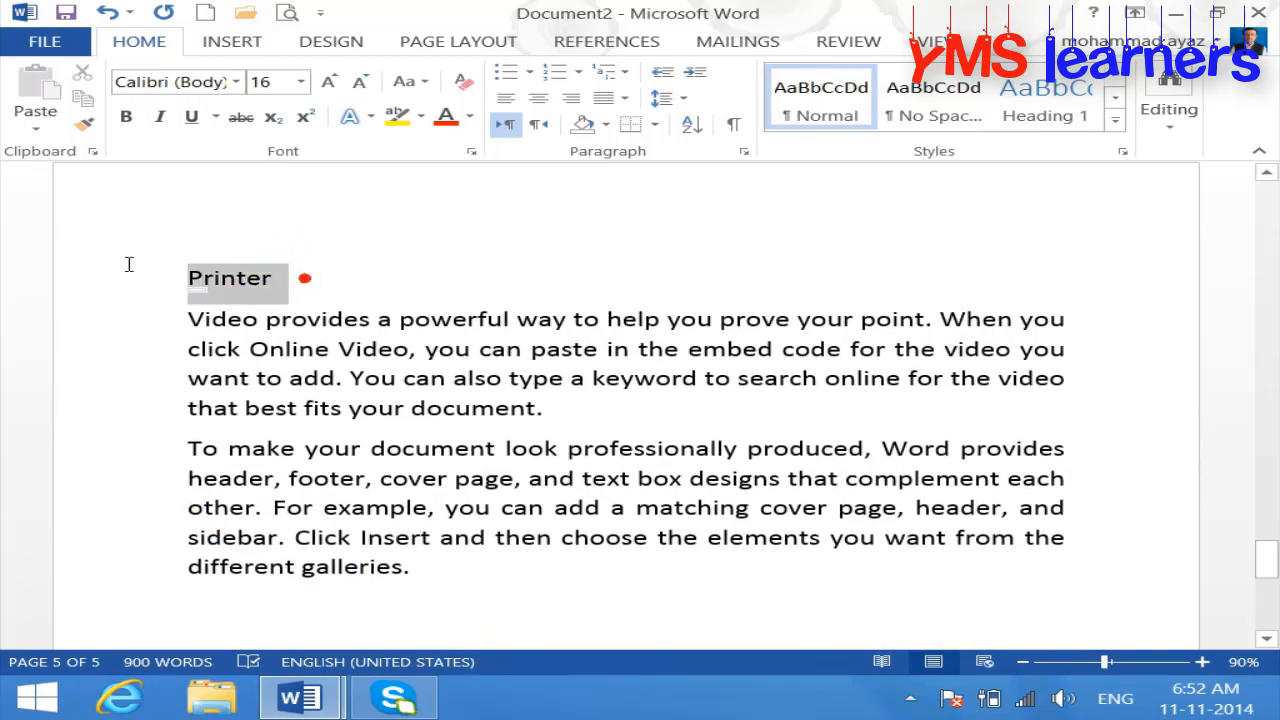
click(1045, 105)
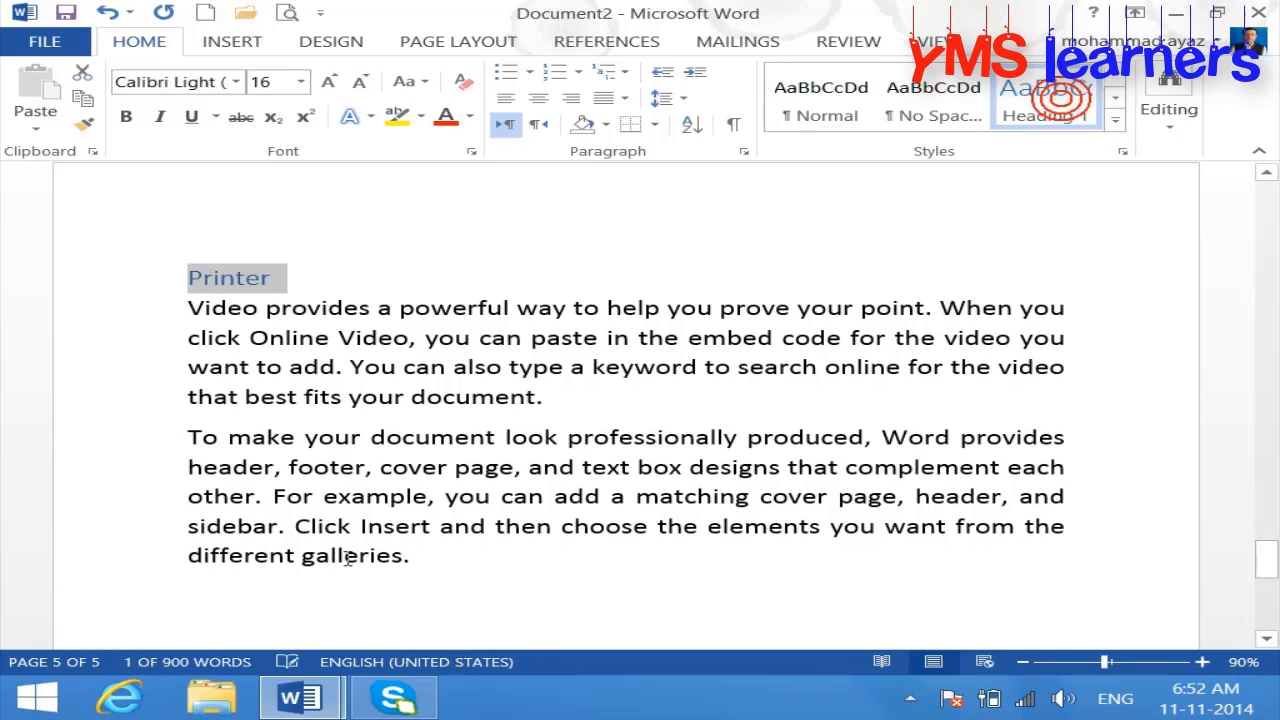
- Below the Printer section, add "Grapes" in the Heading 1 style with two paragraphs of sample text from =rand(2)
click(230, 588)
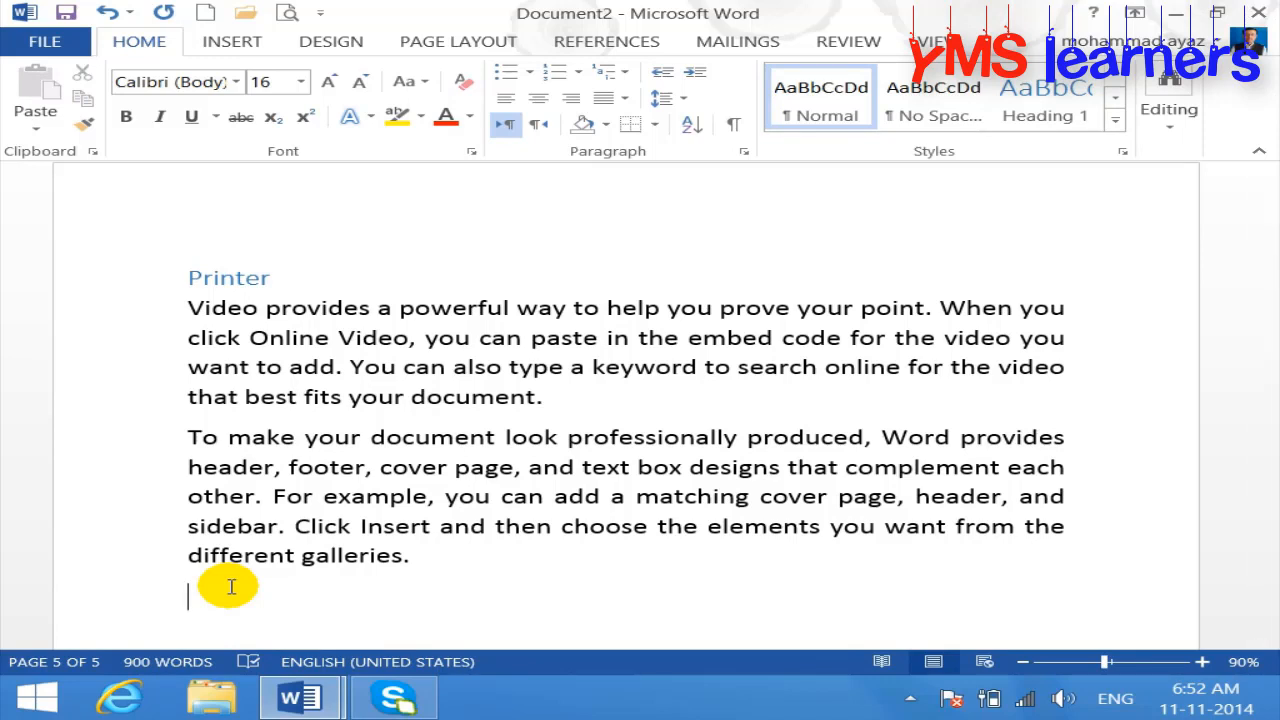
text(graphe)
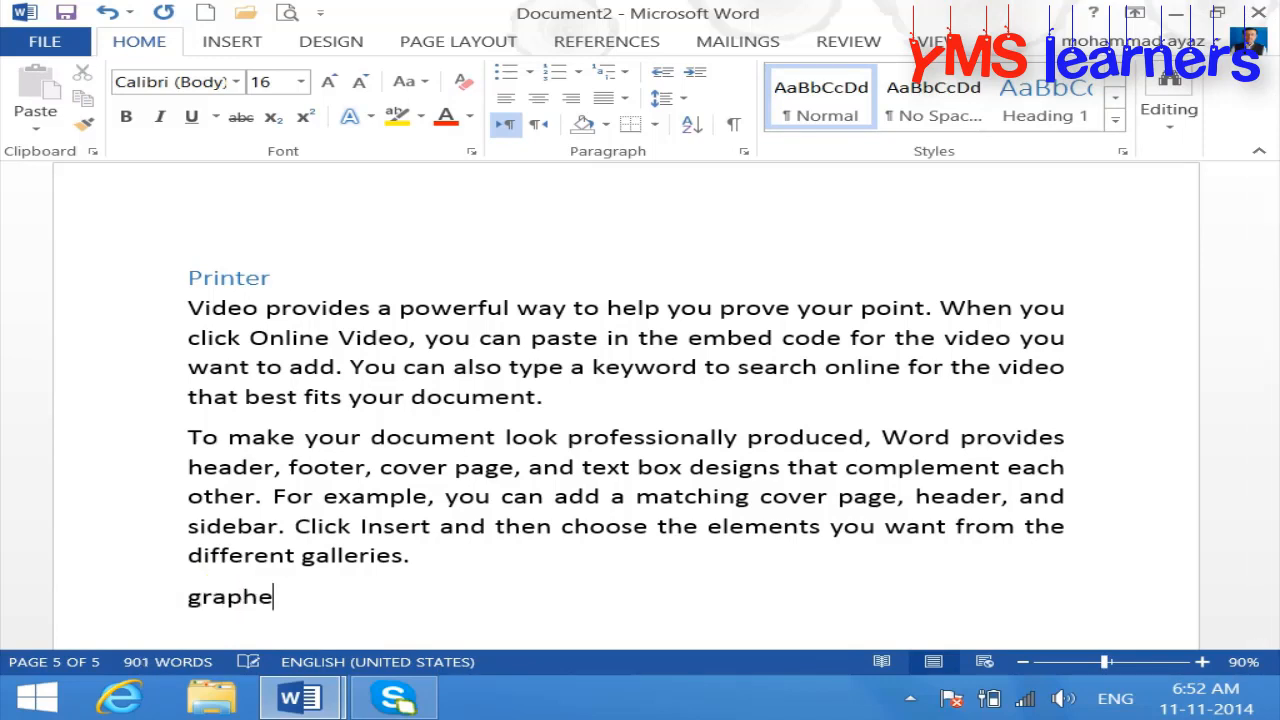
key(BackSpace)
key(BackSpace)
key(Return)
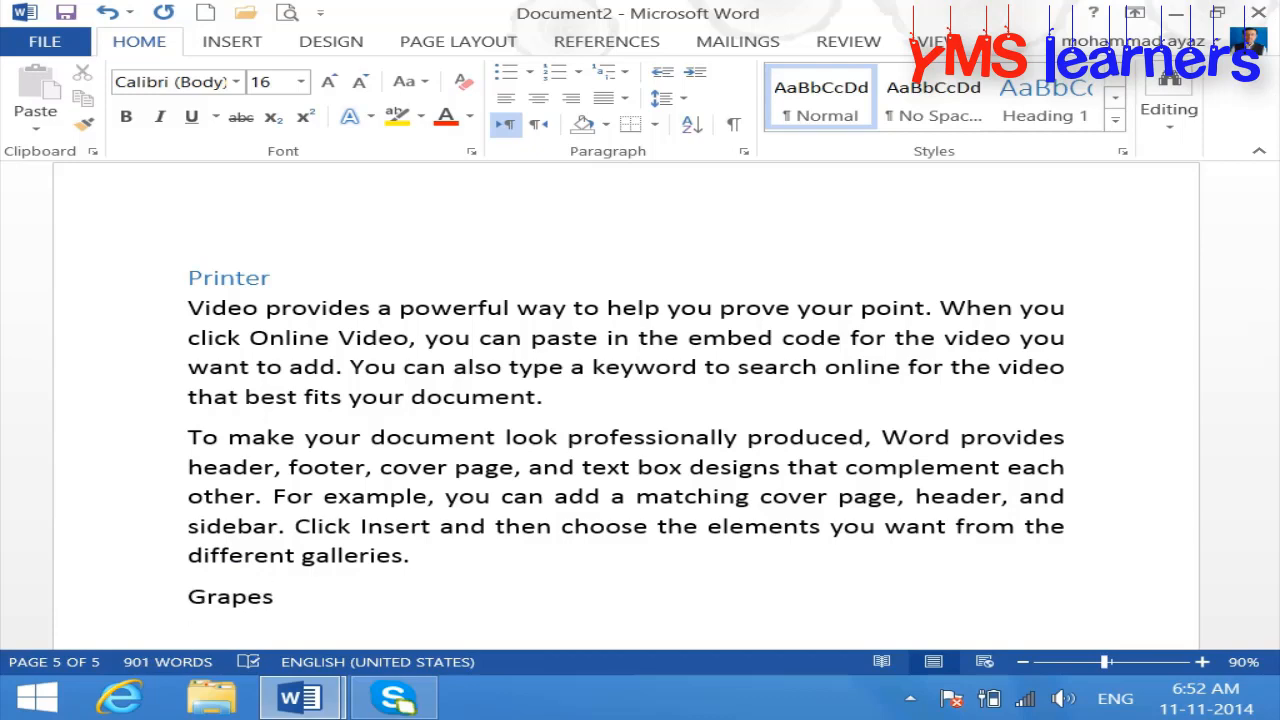
text(=rand(2)
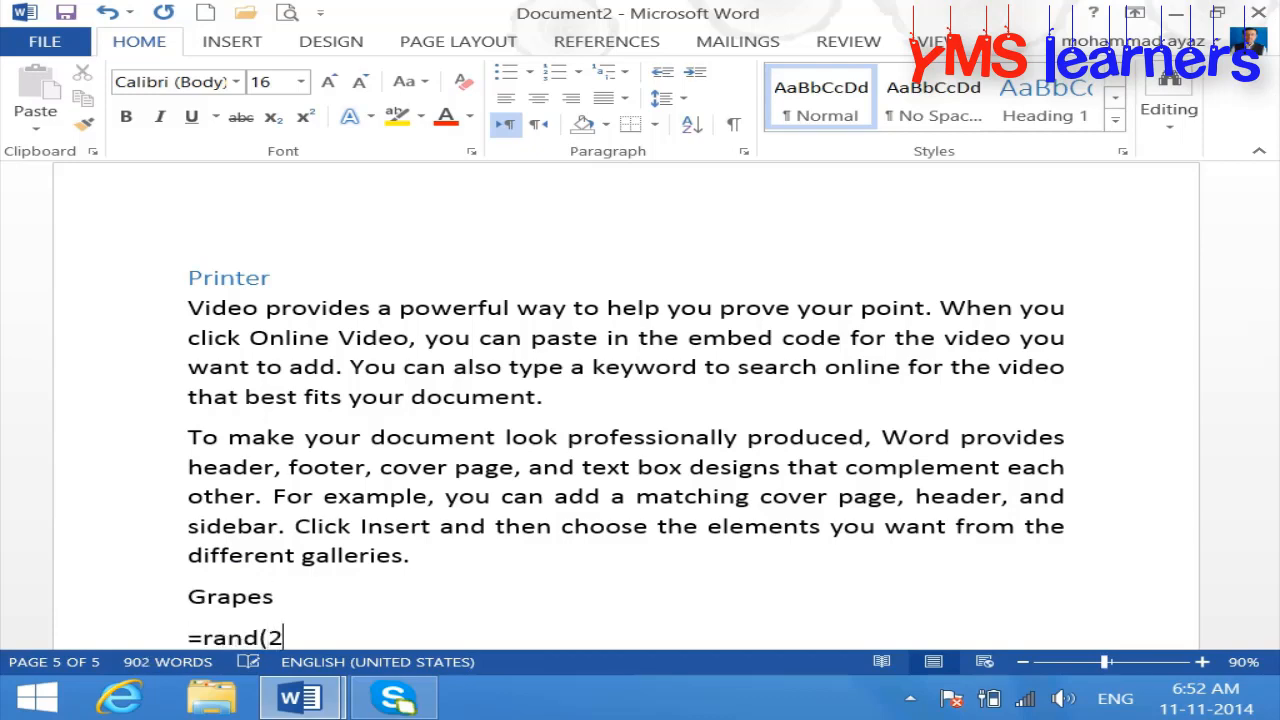
text())
key(Return)
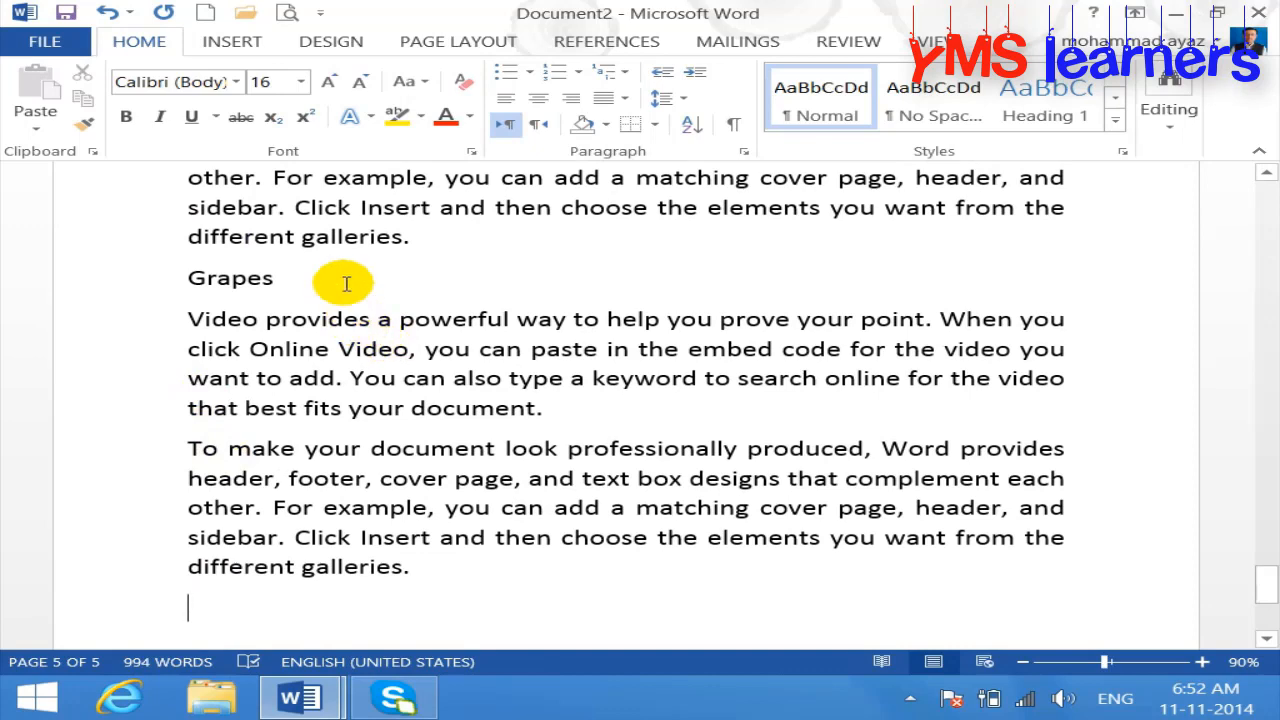
double_click(340, 280)
click(1045, 110)
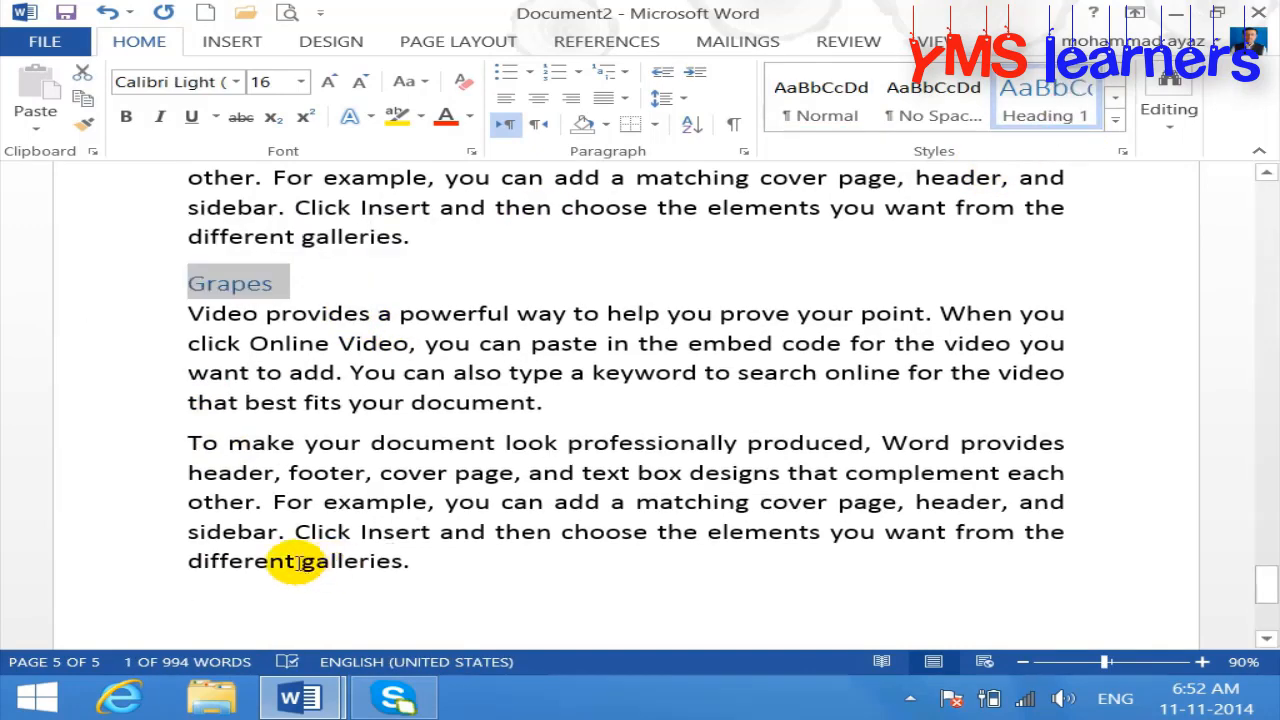
- Insert a page break after the Grapes section and enter "Monitor" as the first line of the new page
click(253, 589)
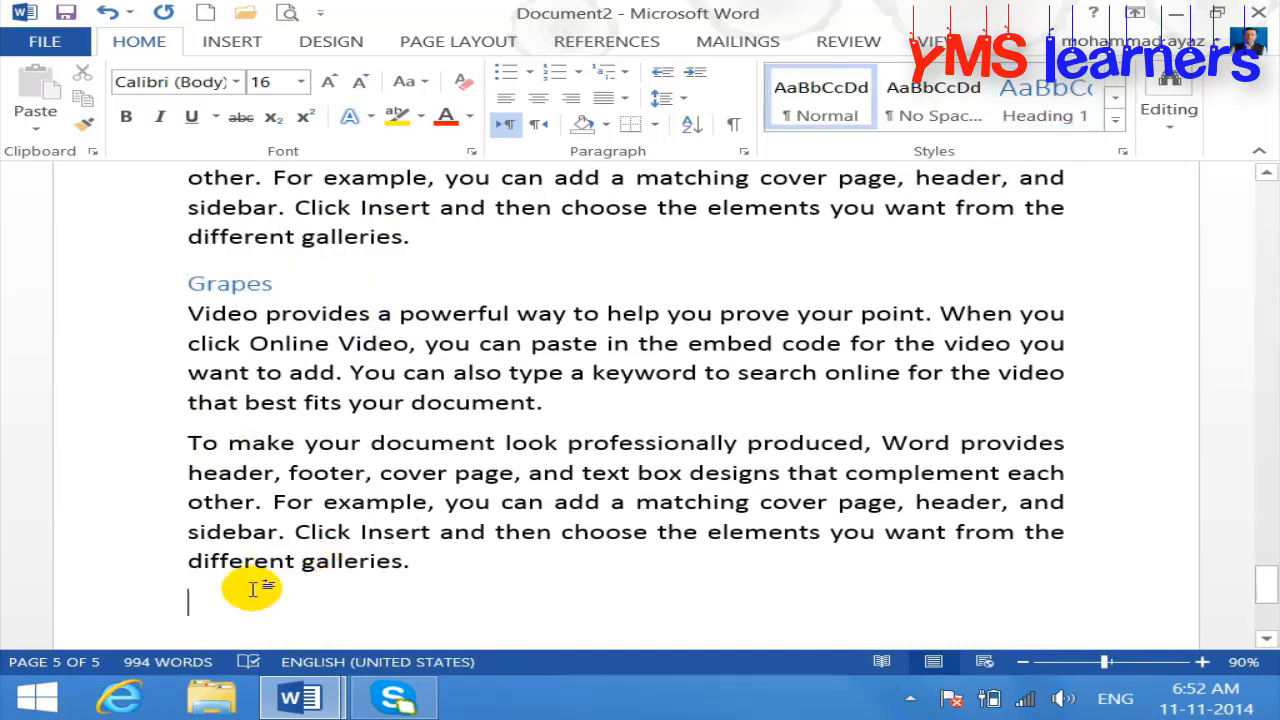
key(ctrl+Return)
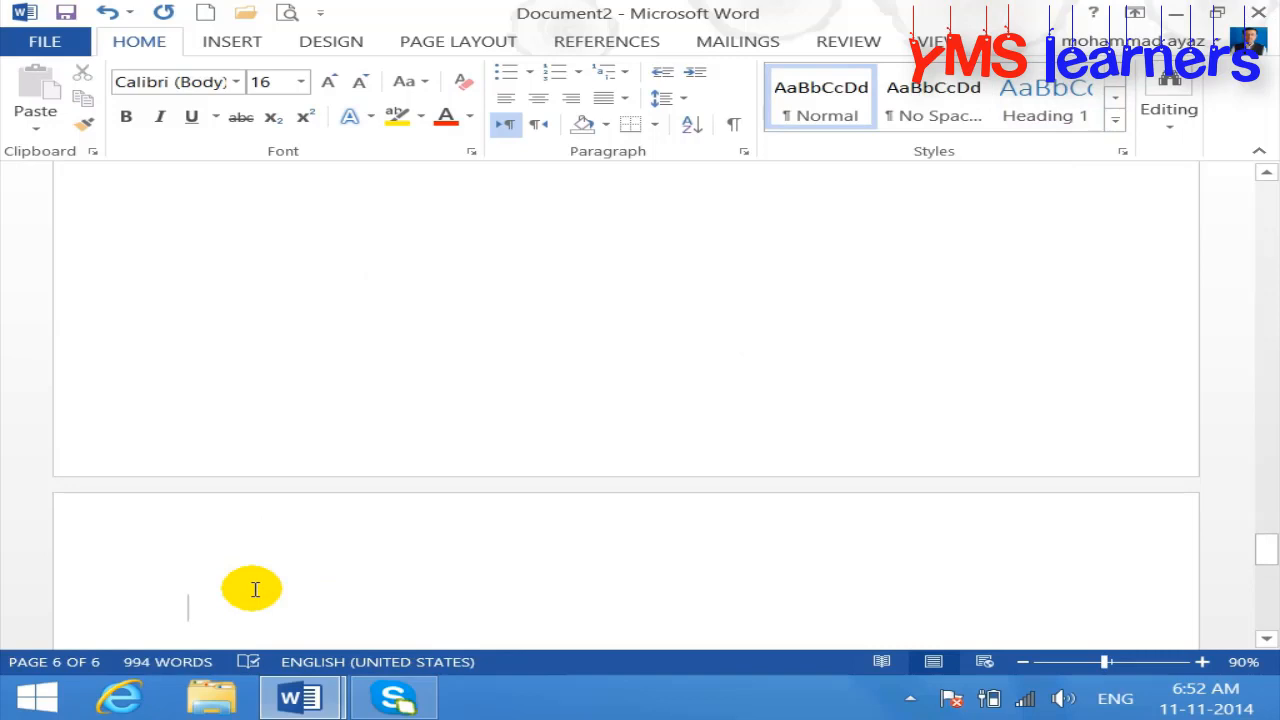
text(moin)
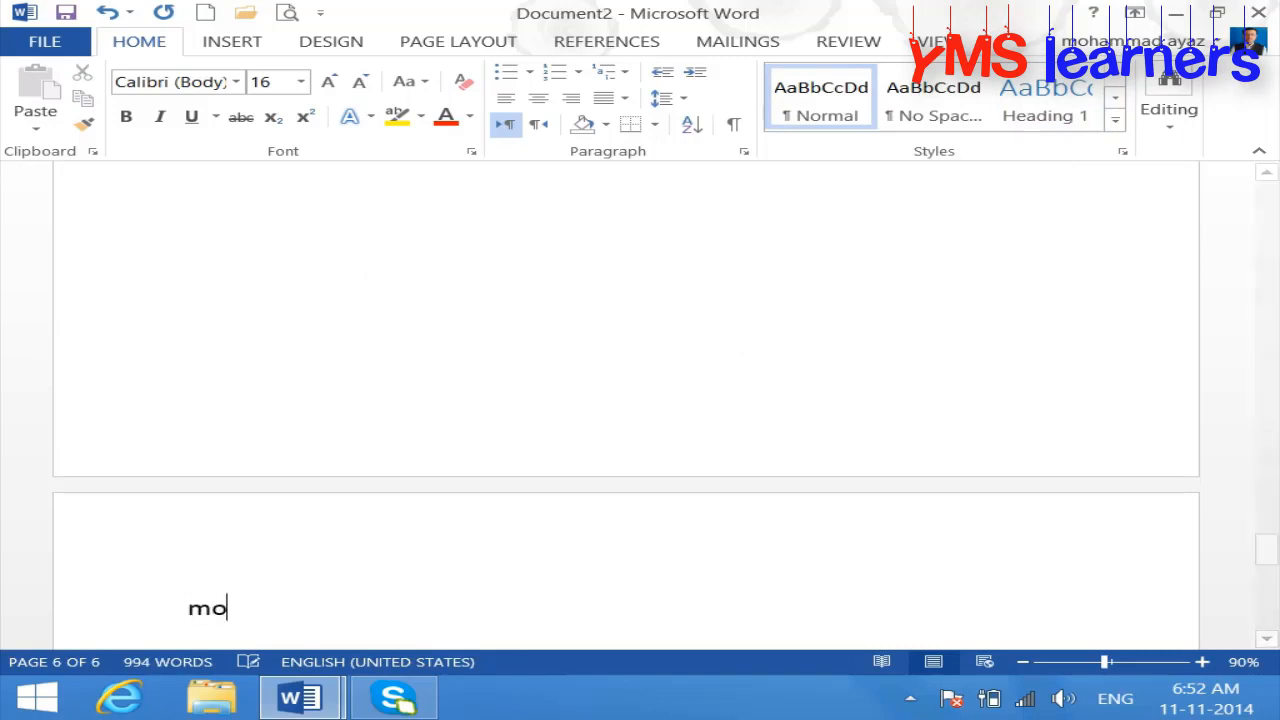
key(BackSpace)
key(BackSpace)
text(nito)
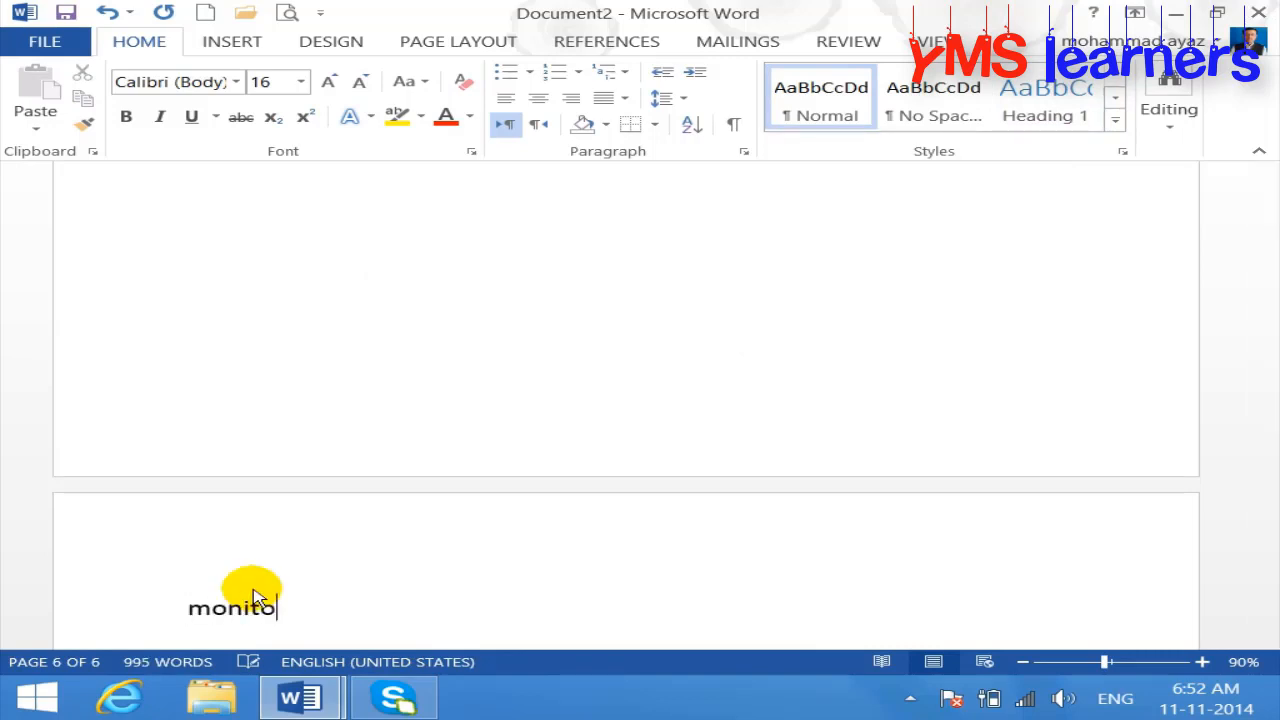
text(r)
key(Return)
- Generate two paragraphs of sample text under "Monitor" with =rand(2) and apply the Heading 1 style to the "Monitor" line
text(=rand)
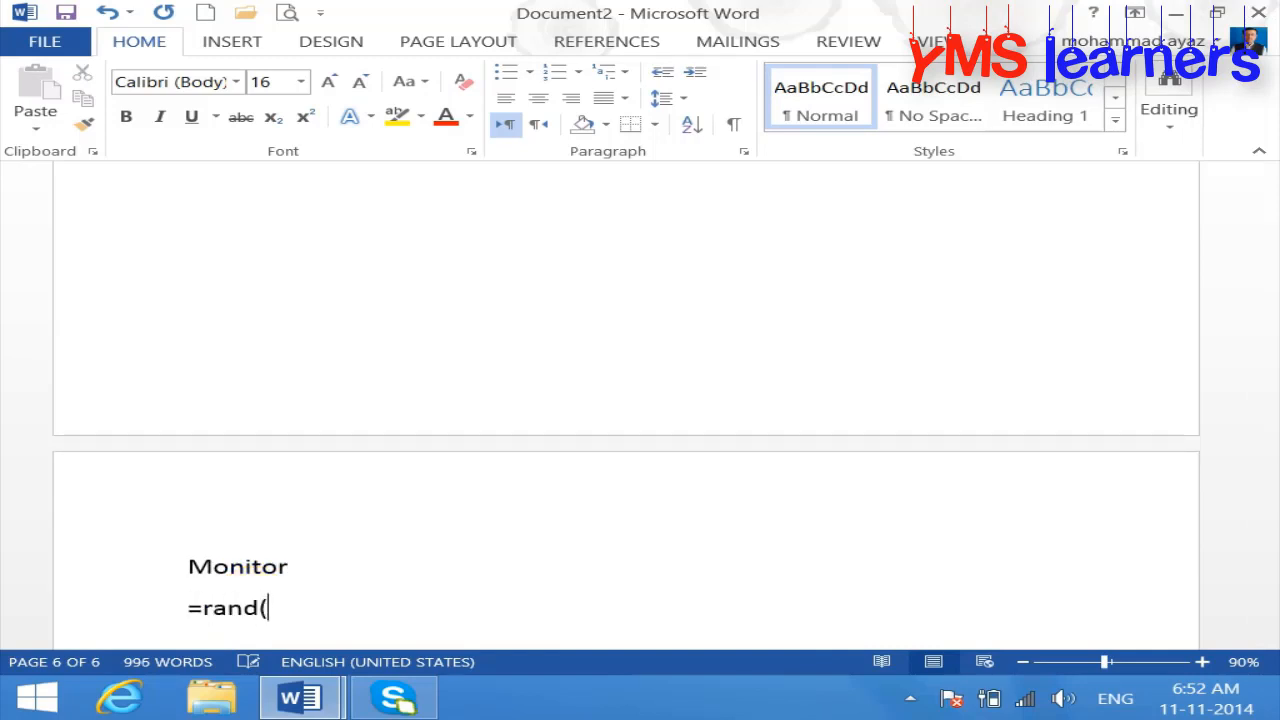
text((2))
key(Return)
click(337, 278)
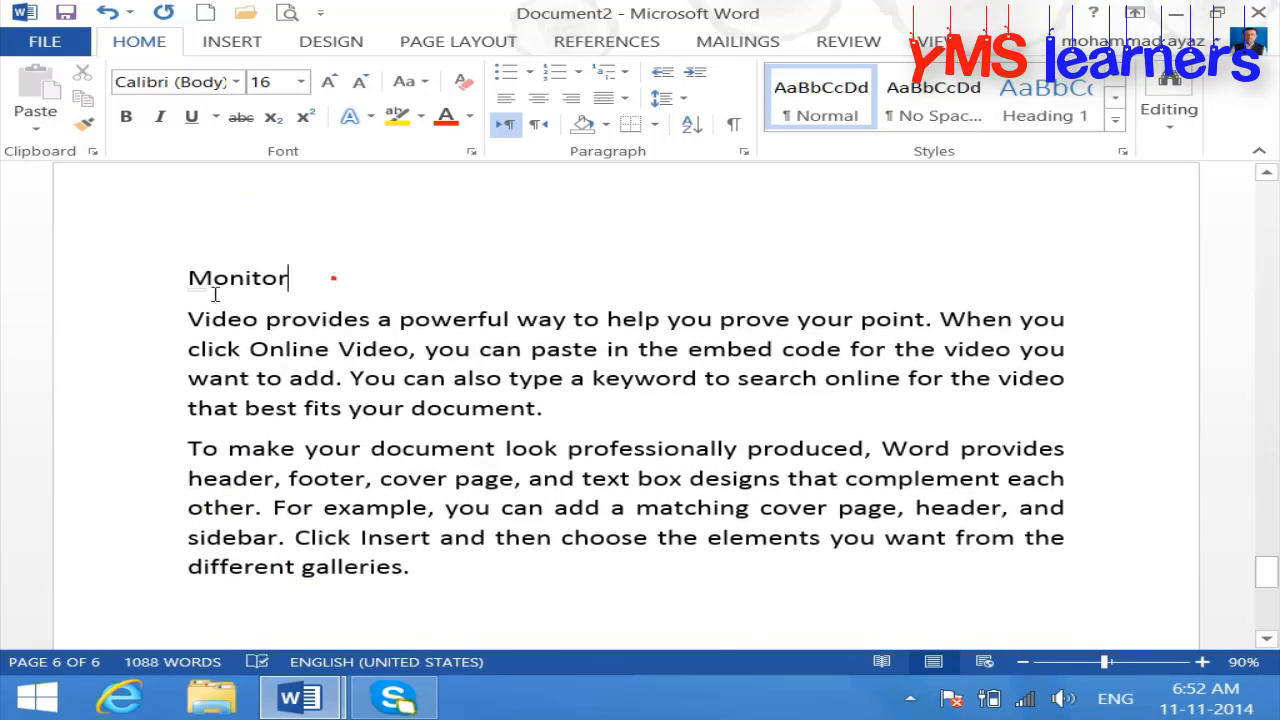
double_click(337, 278)
click(1040, 100)
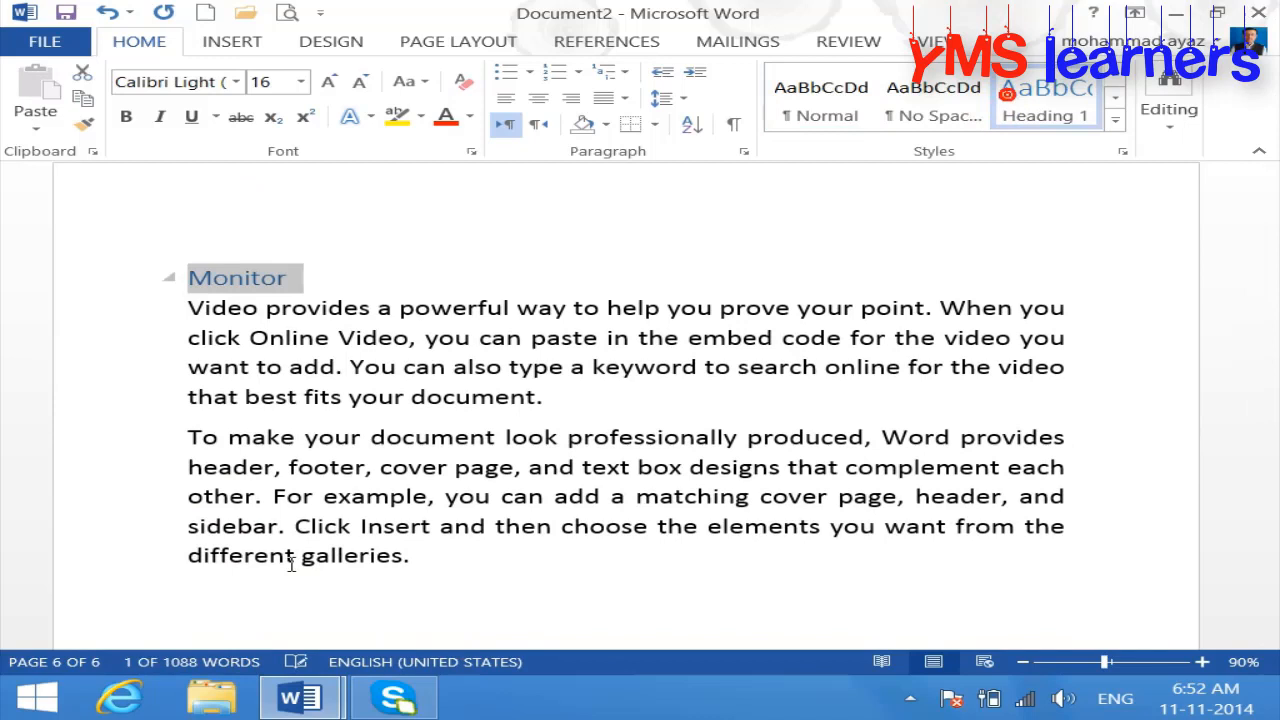
click(208, 583)
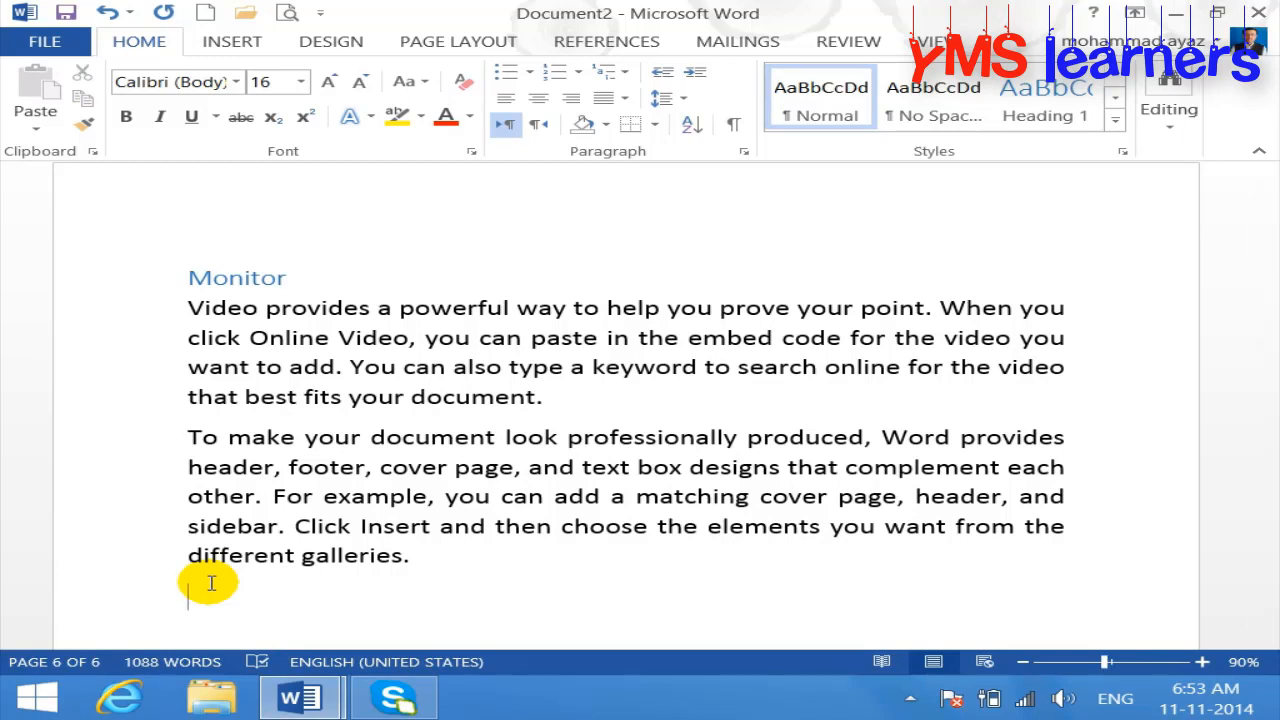
- Below the Monitor section, add "Lady finger" in the Heading 1 style with two paragraphs of sample text from =rand(2)
text(lady )
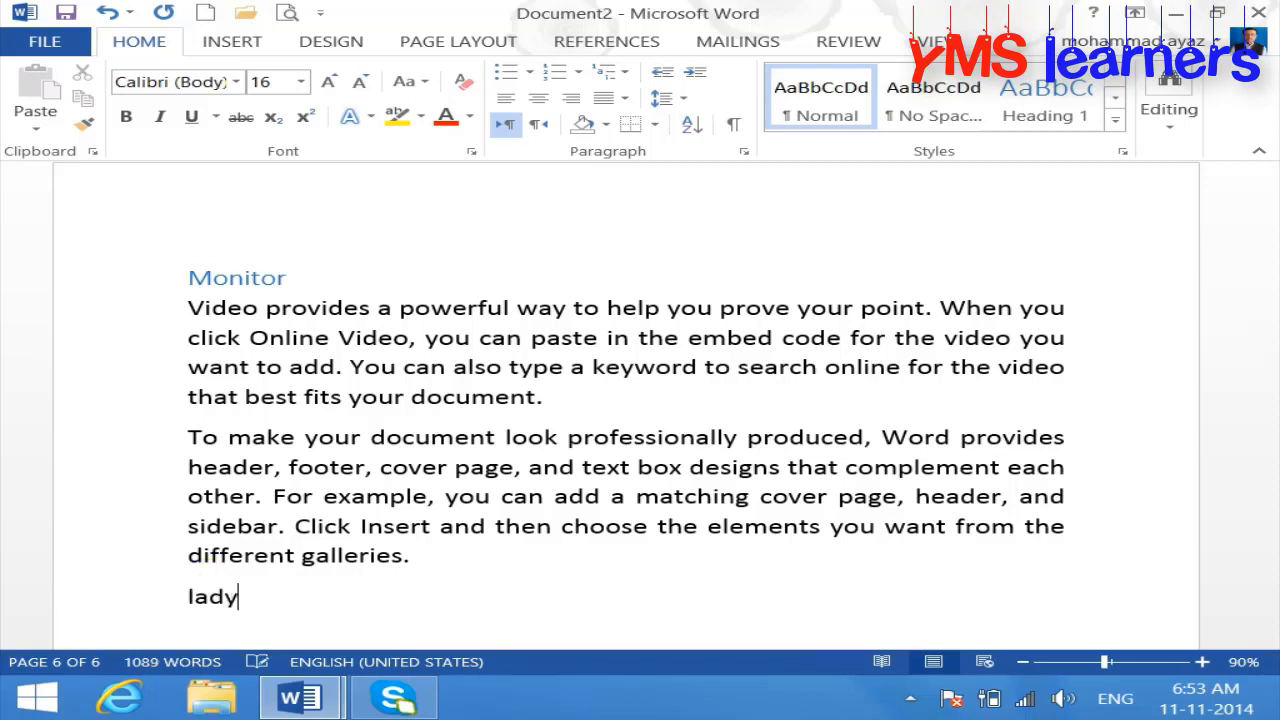
text(finger)
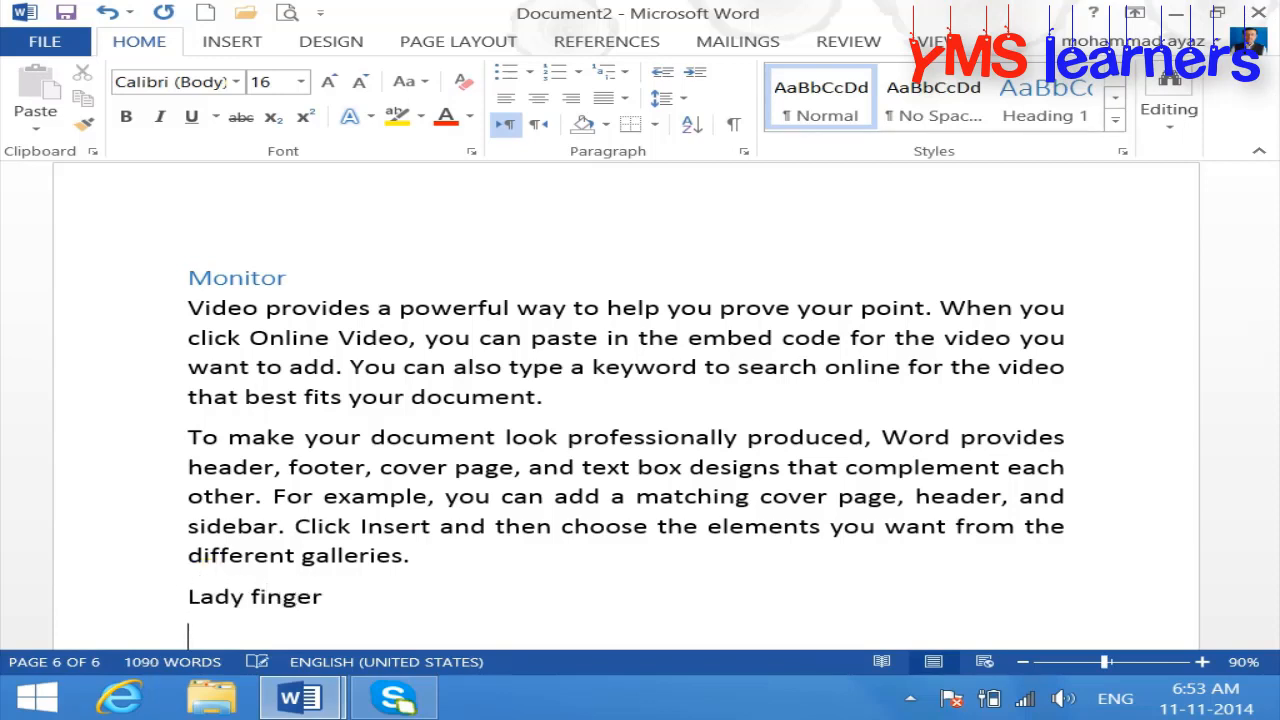
text(d()
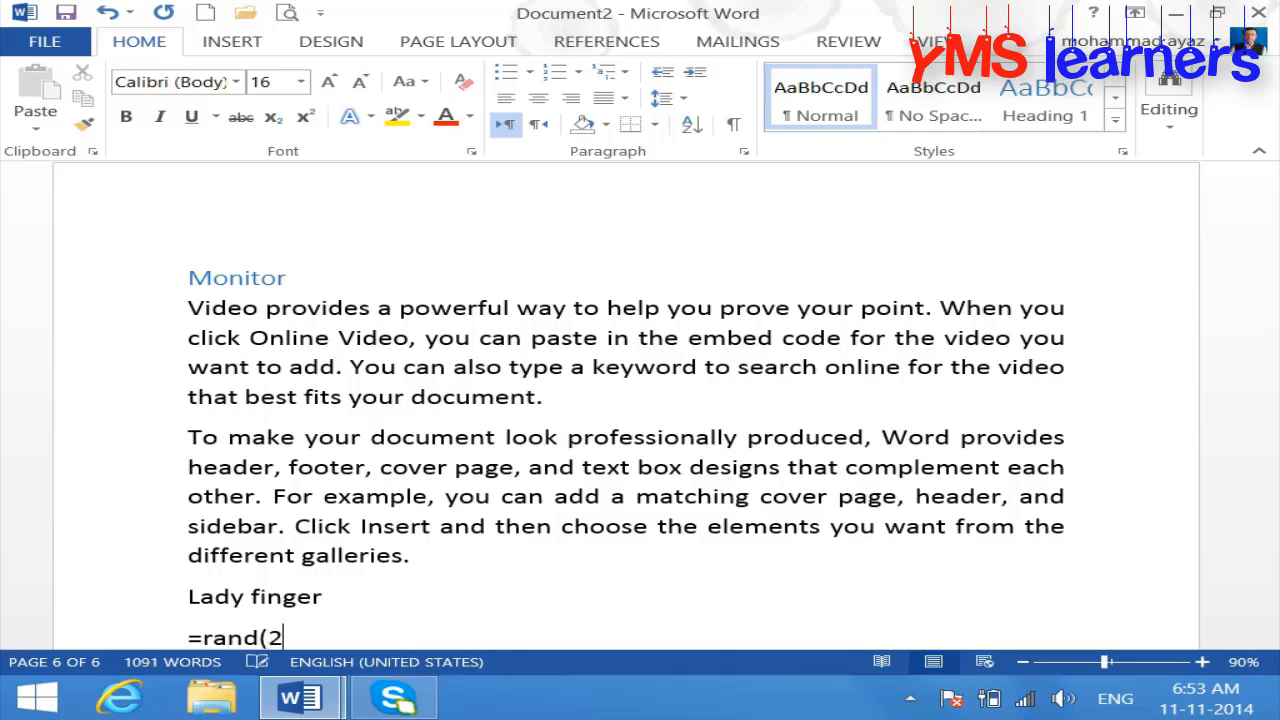
text(2))
key(Return)
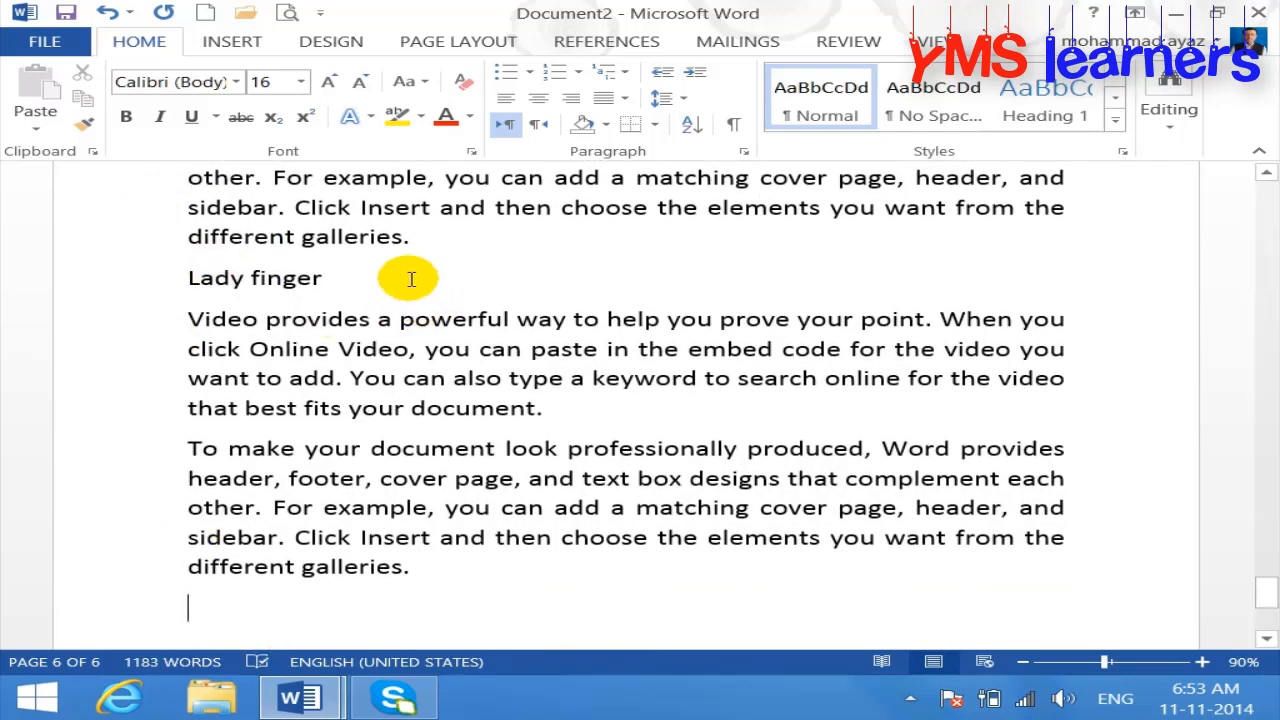
drag(398, 277, 106, 283)
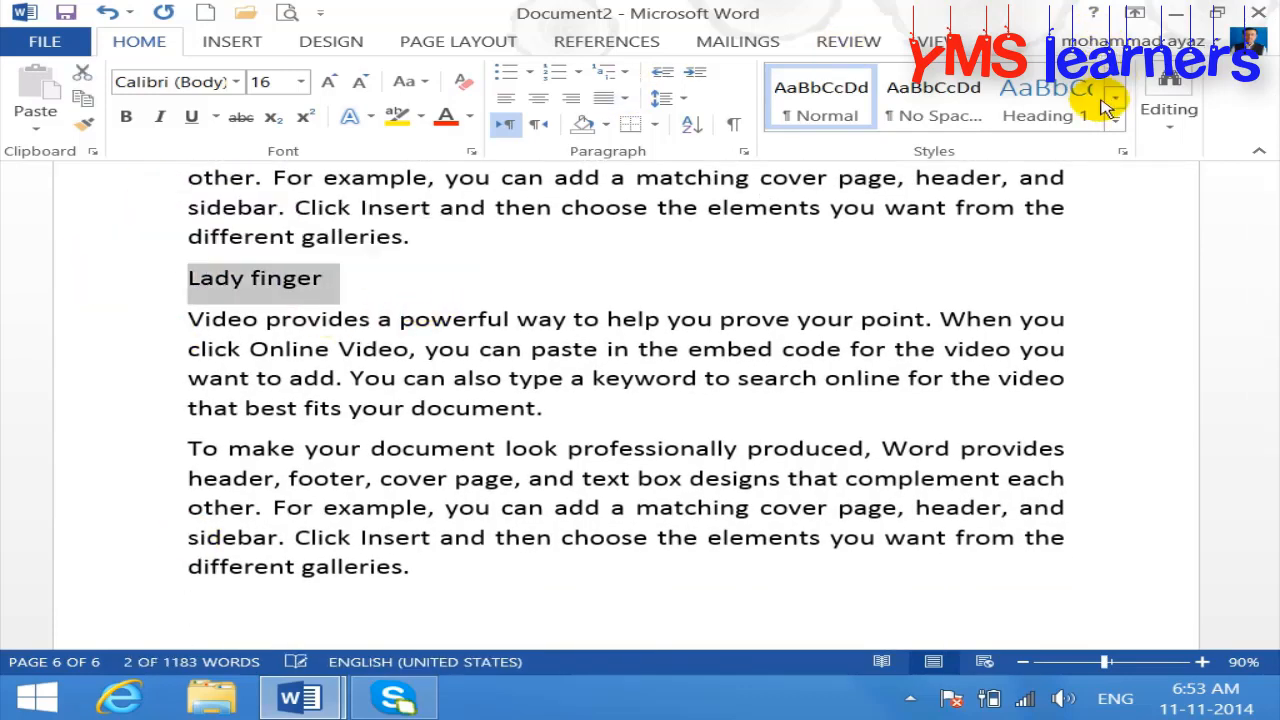
click(1070, 117)
click(257, 597)
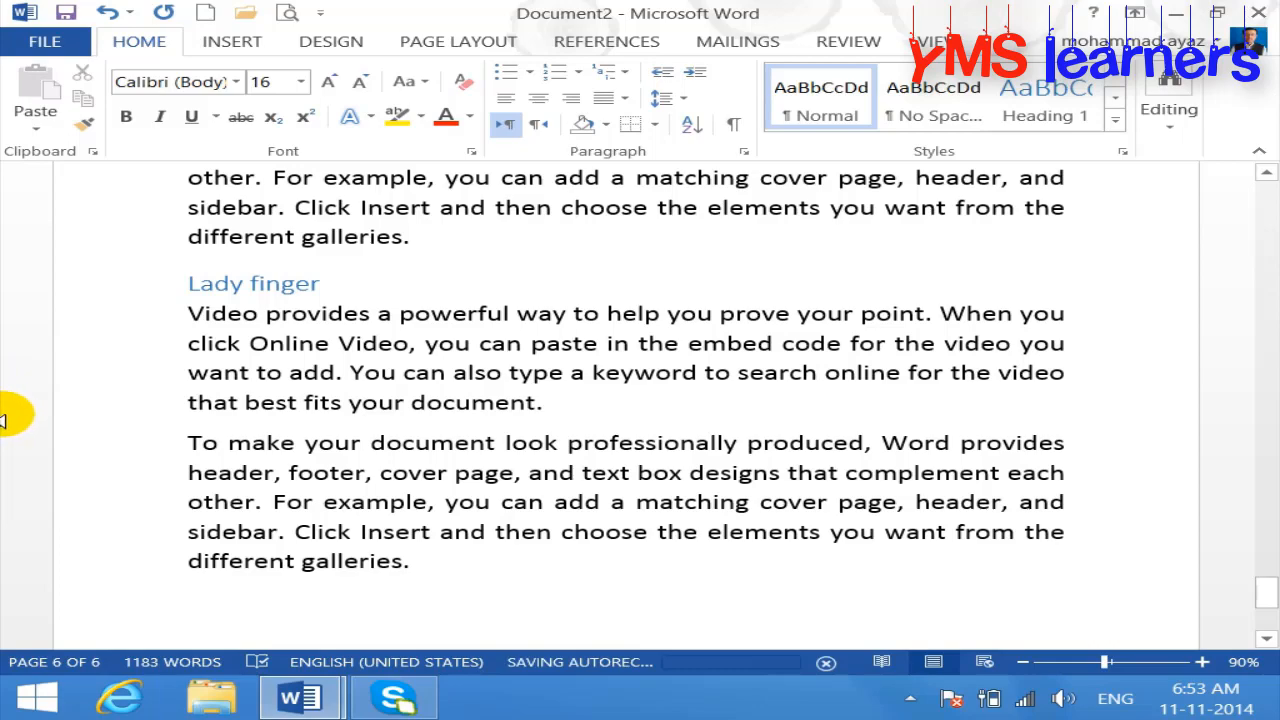
click(757, 591)
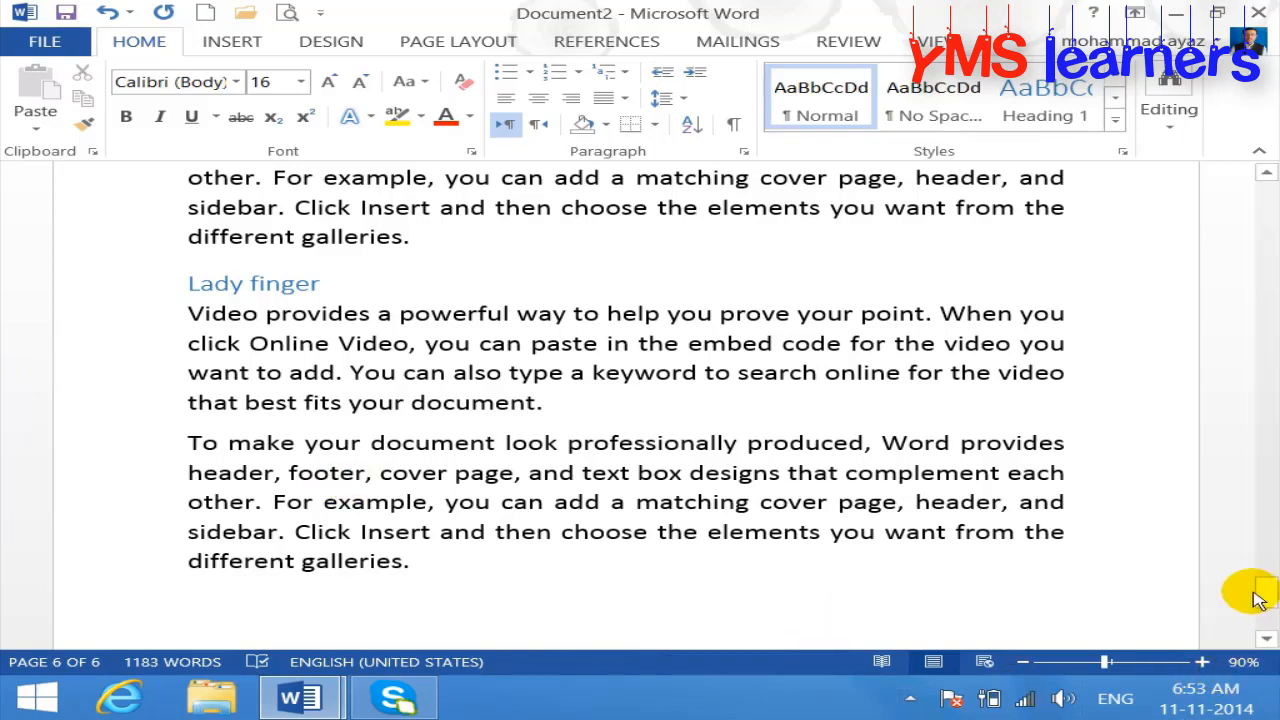
- Insert a page break before the "Computer" heading and place the cursor on the blank first page
drag(1266, 594, 1262, 182)
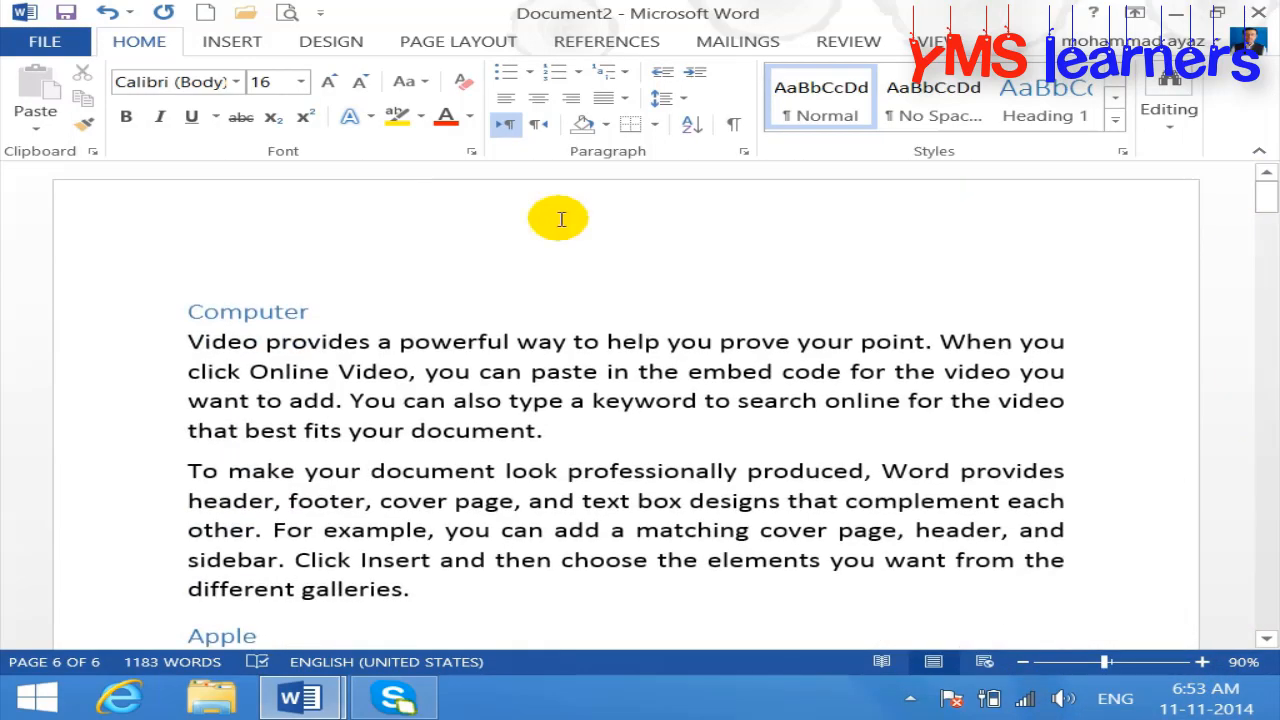
click(190, 310)
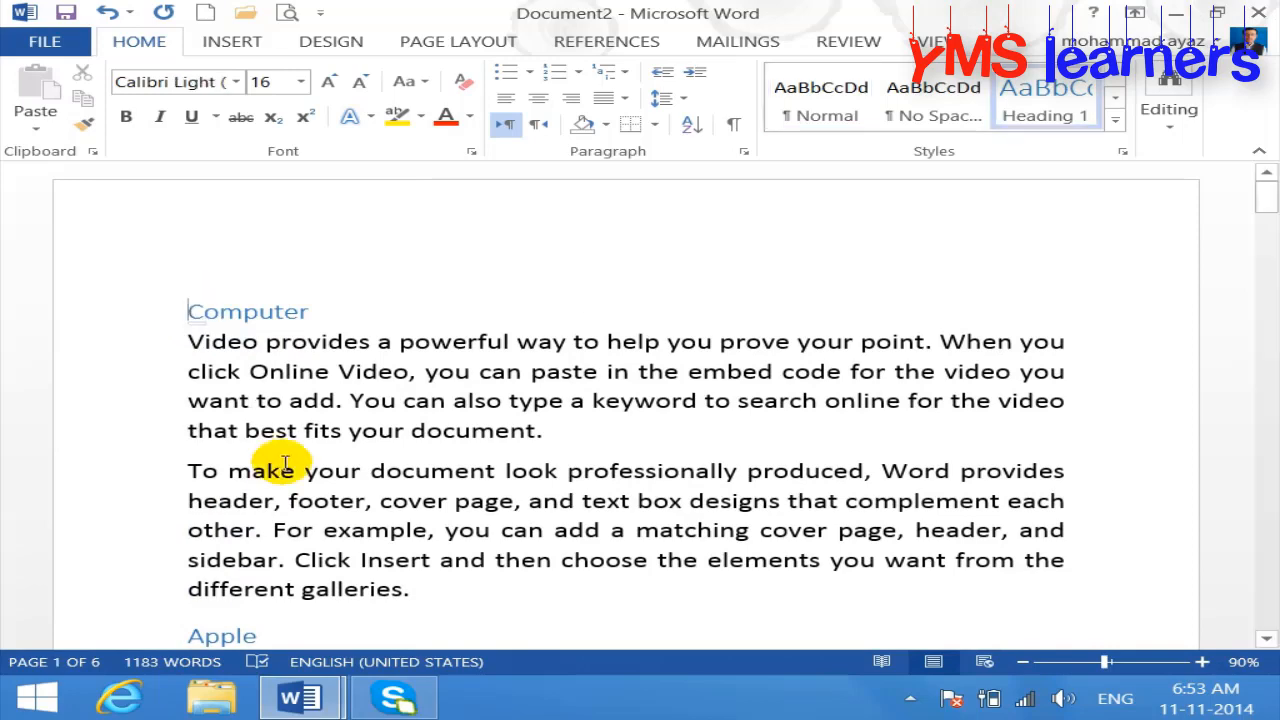
scroll(283, 463, down, 5)
drag(1266, 240, 1268, 178)
click(220, 280)
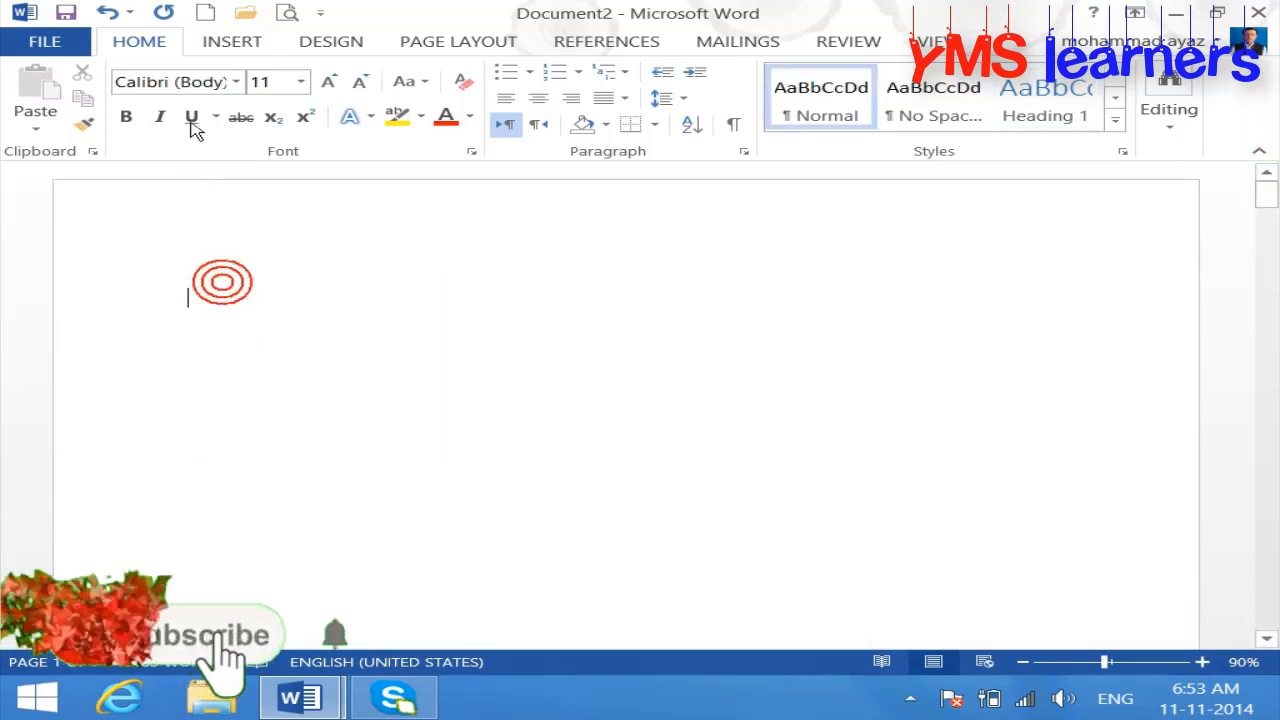
- Insert the built-in Automatic Table 2 table of contents on the blank first page and review its entries
click(606, 41)
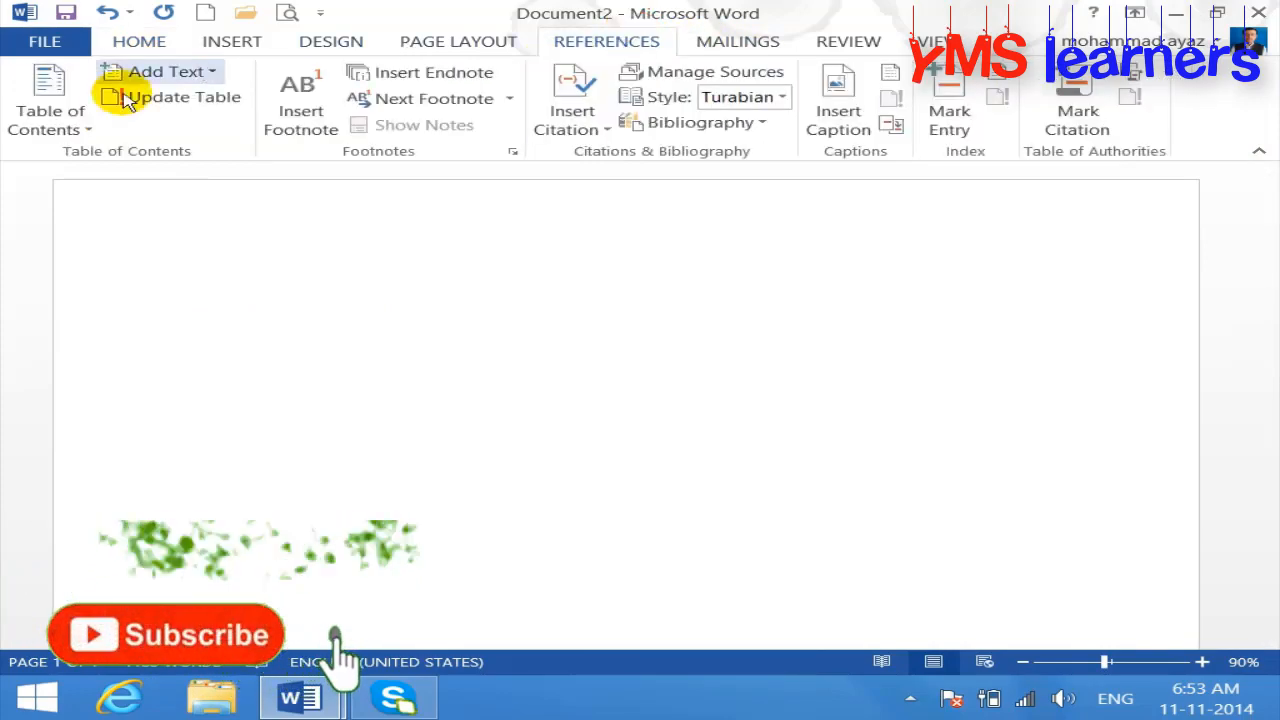
click(72, 122)
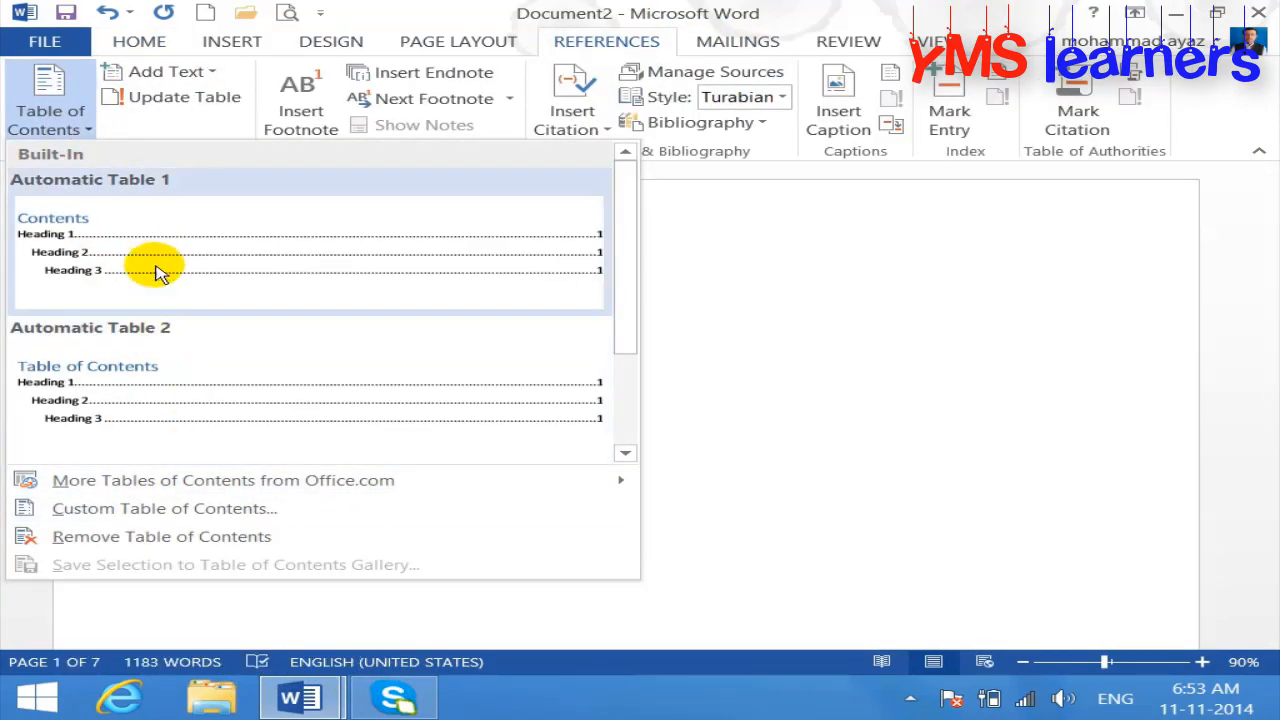
click(147, 370)
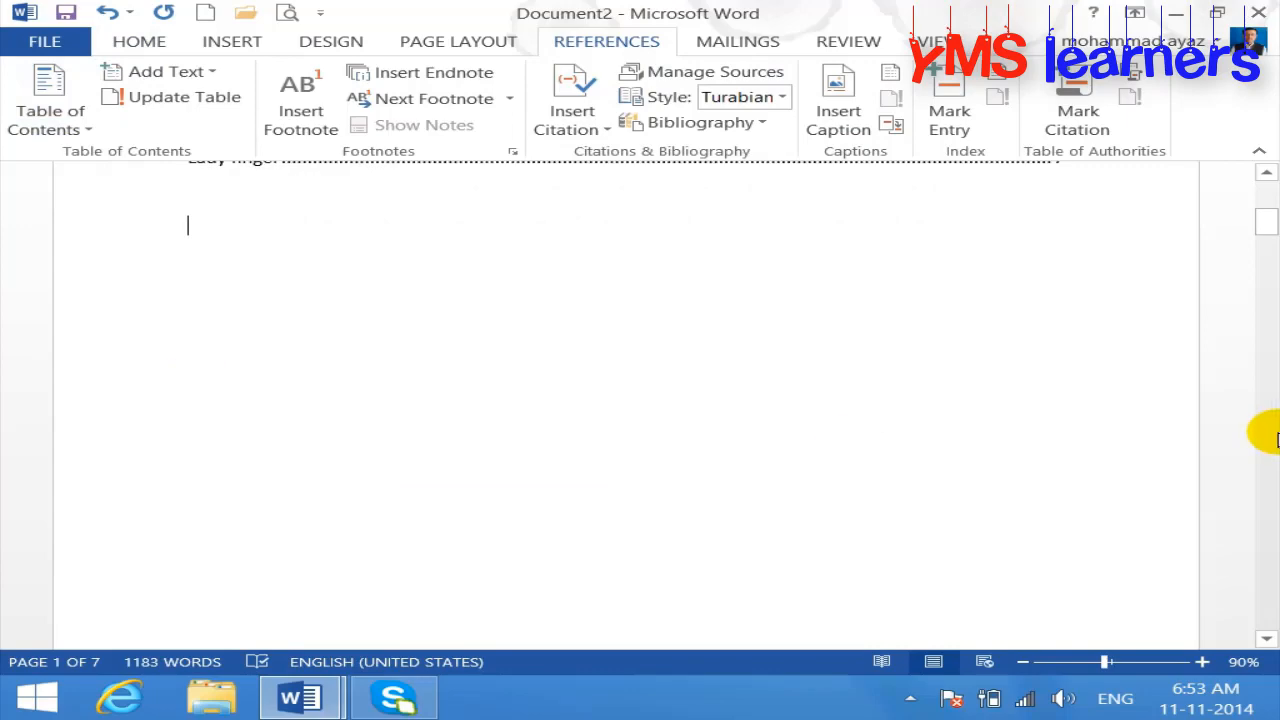
drag(1266, 224, 1257, 191)
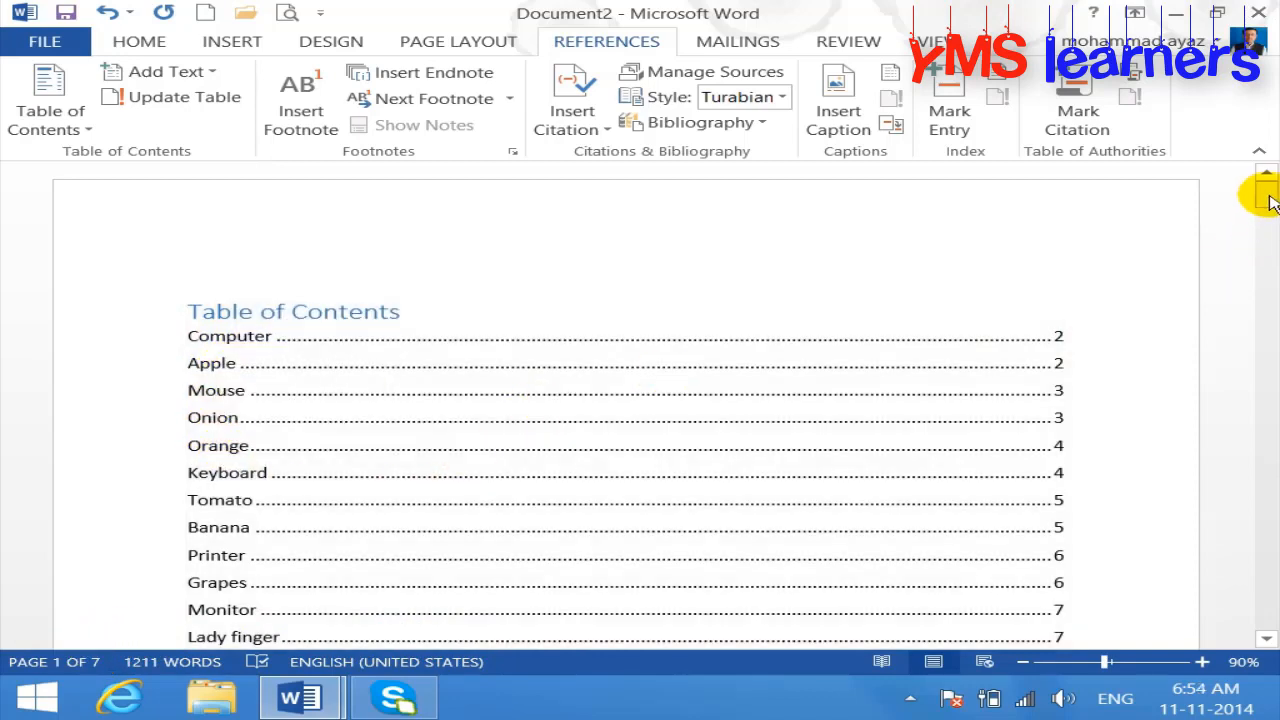
mouse_move(1262, 192)
mouse_down()
mouse_move(1262, 223)
mouse_move(1261, 194)
mouse_up()
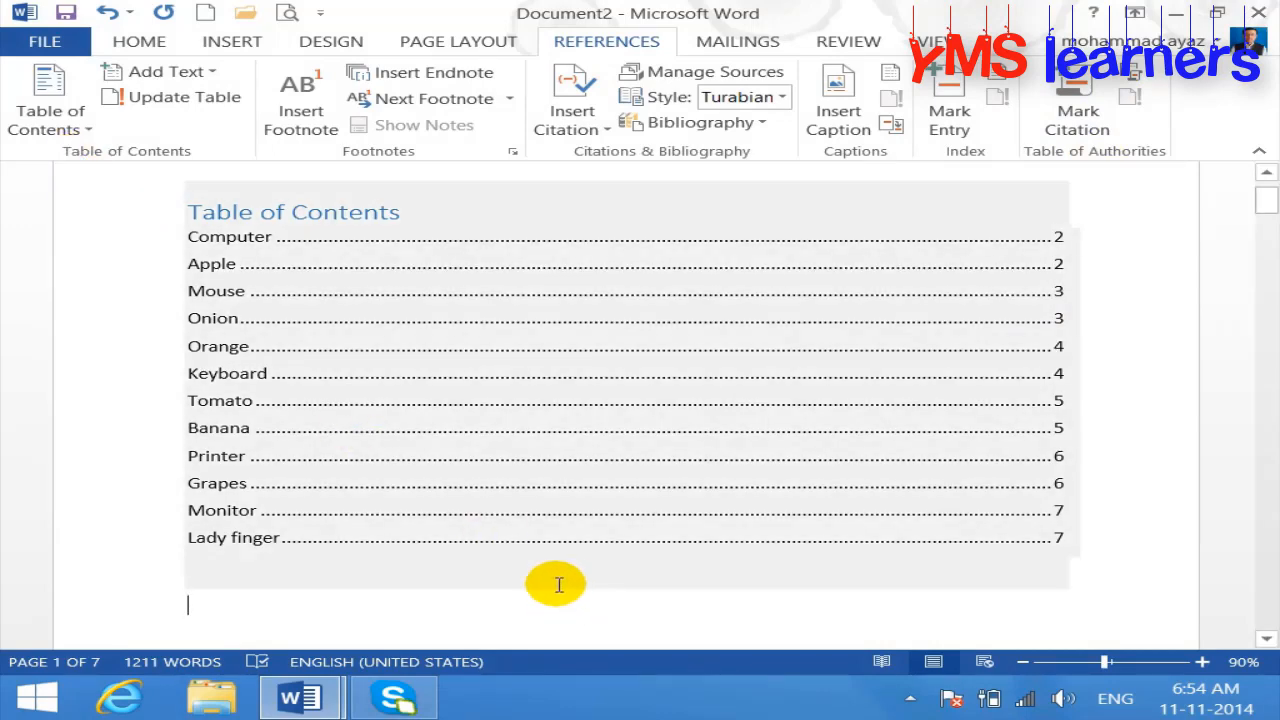
- Undo the table of contents insertion and return to the start of the first page
key(ctrl+z)
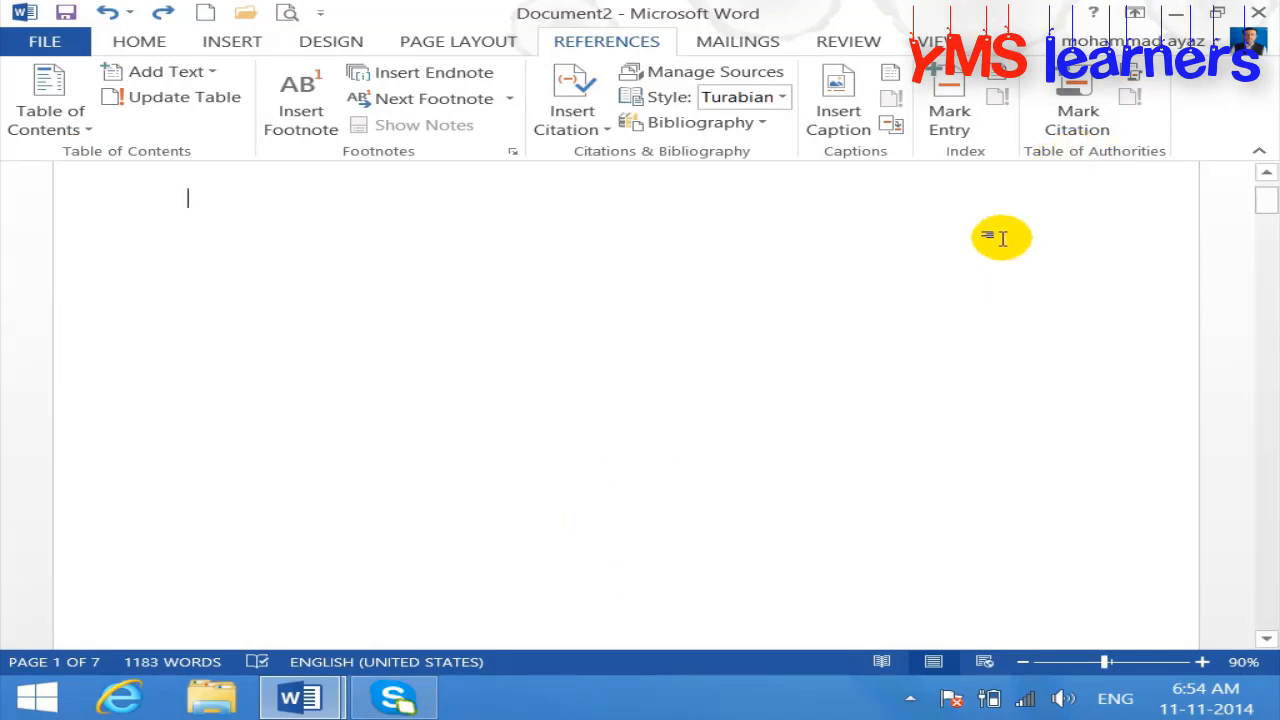
click(1268, 193)
drag(1268, 193, 1260, 177)
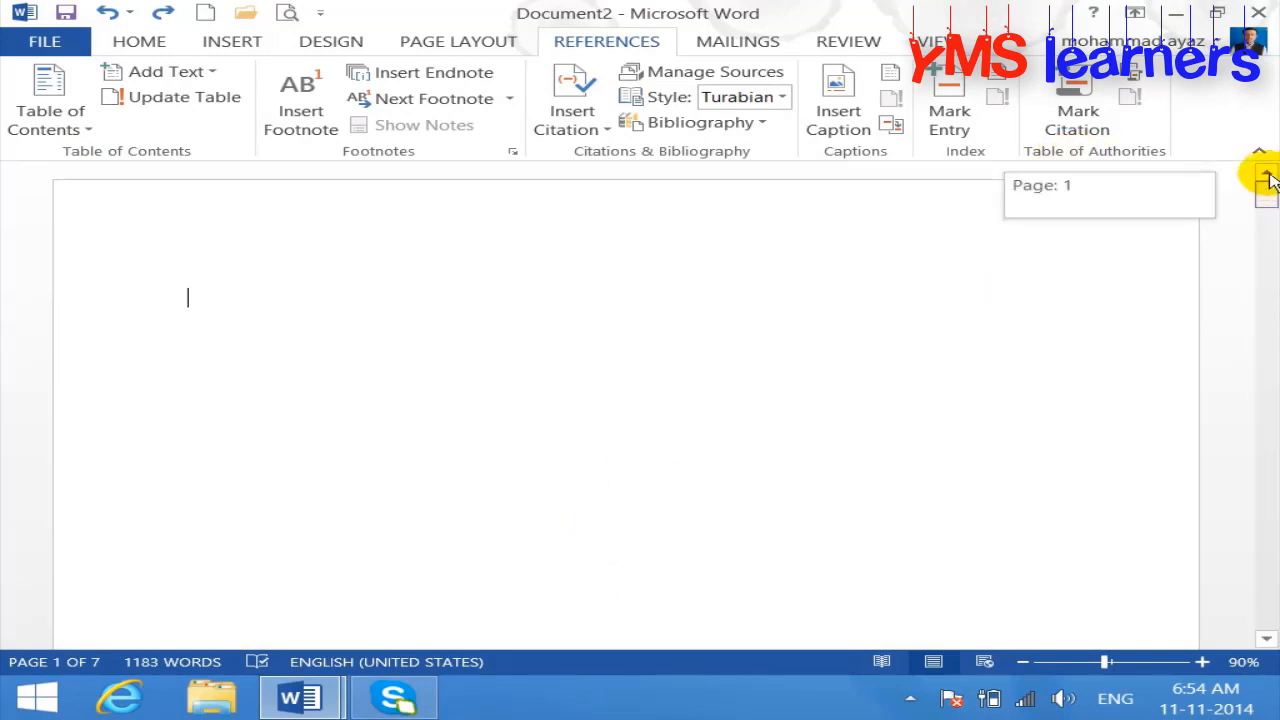
- Open the Mark Citation dialog, review the available citation categories and choose Rules
click(1097, 122)
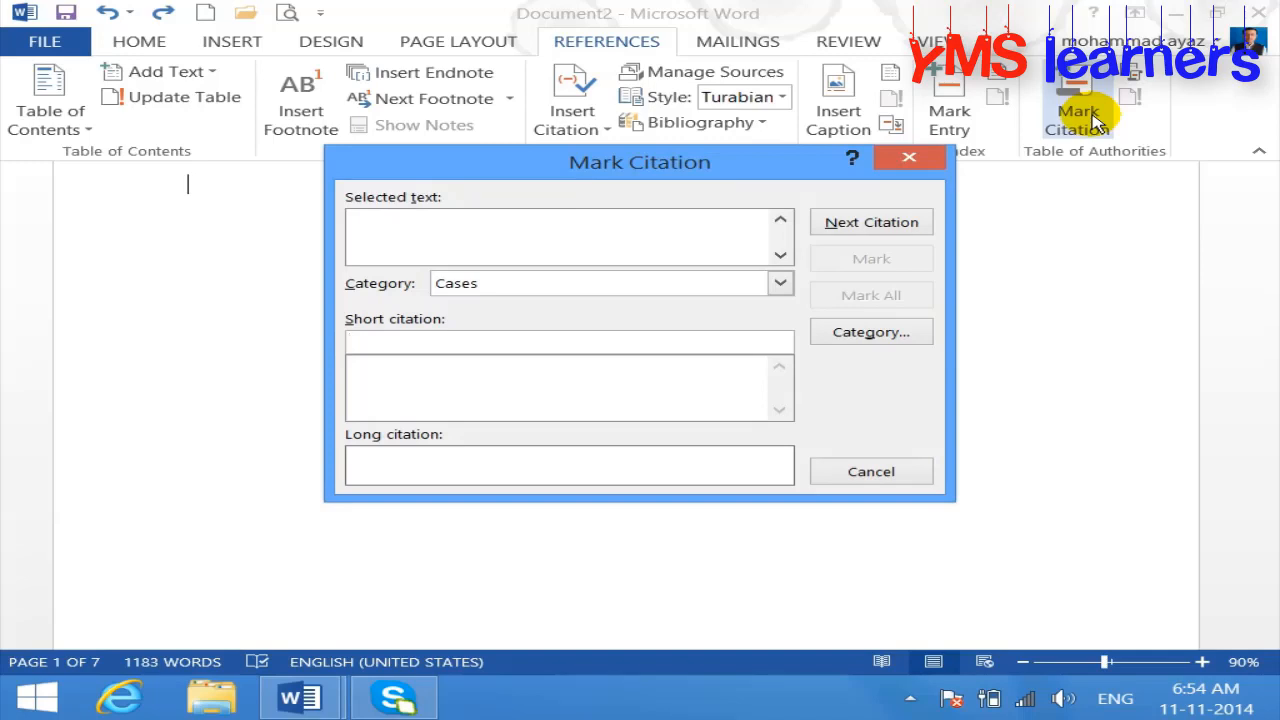
click(780, 283)
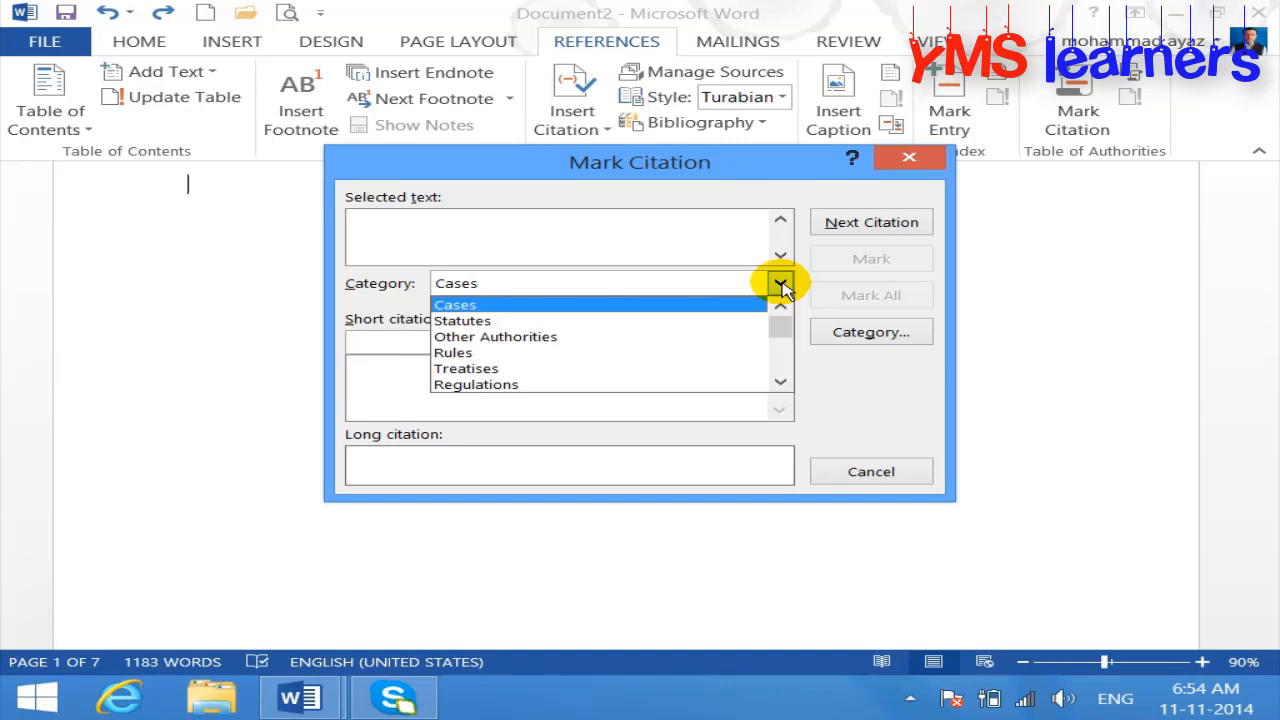
click(781, 285)
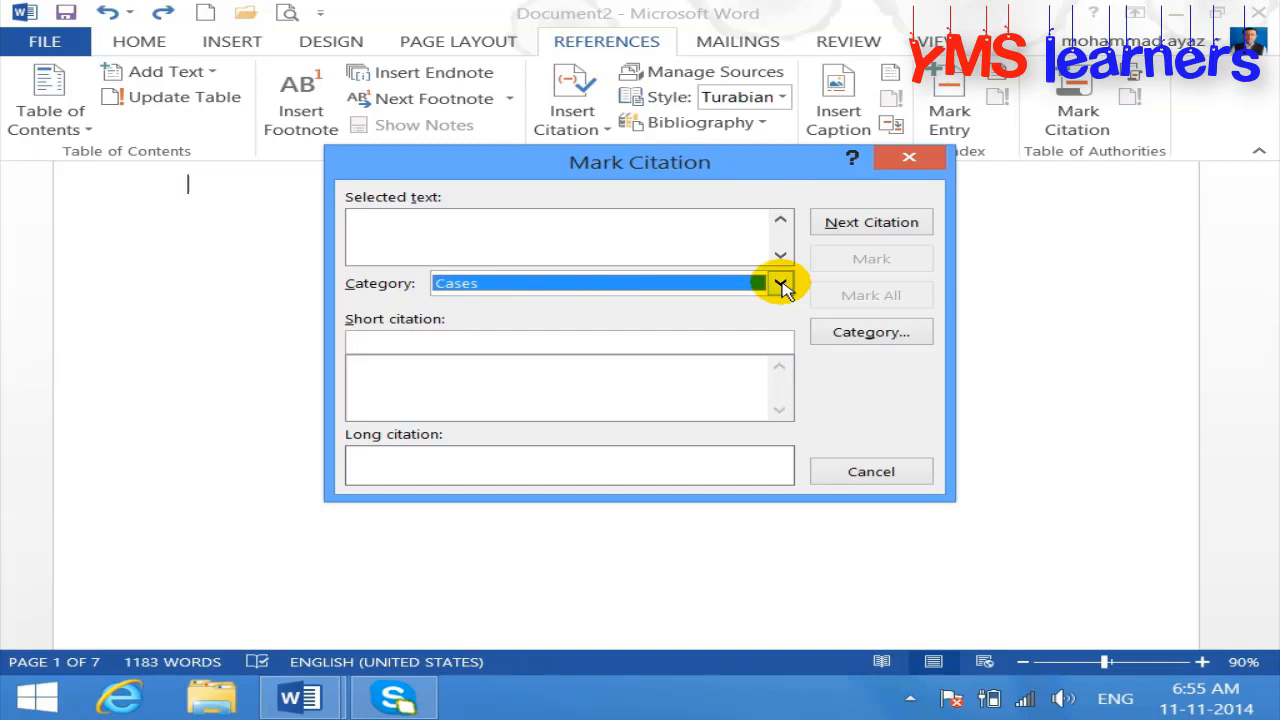
click(780, 285)
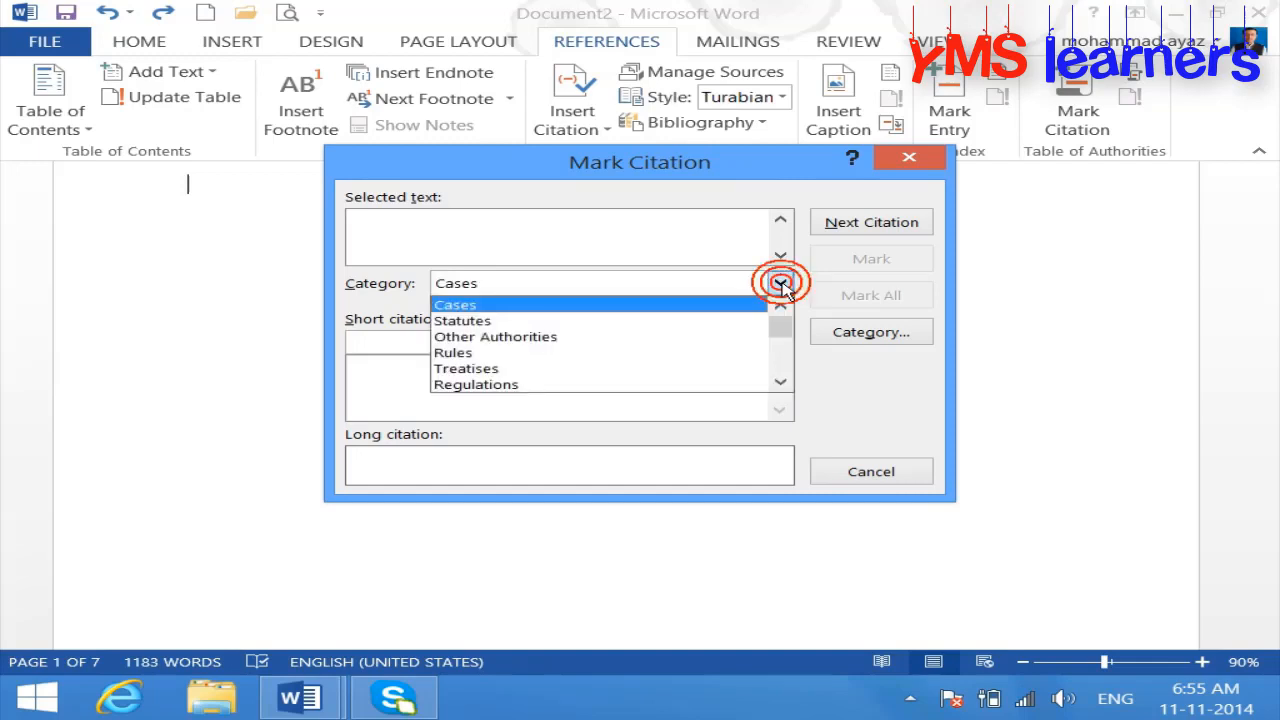
click(566, 352)
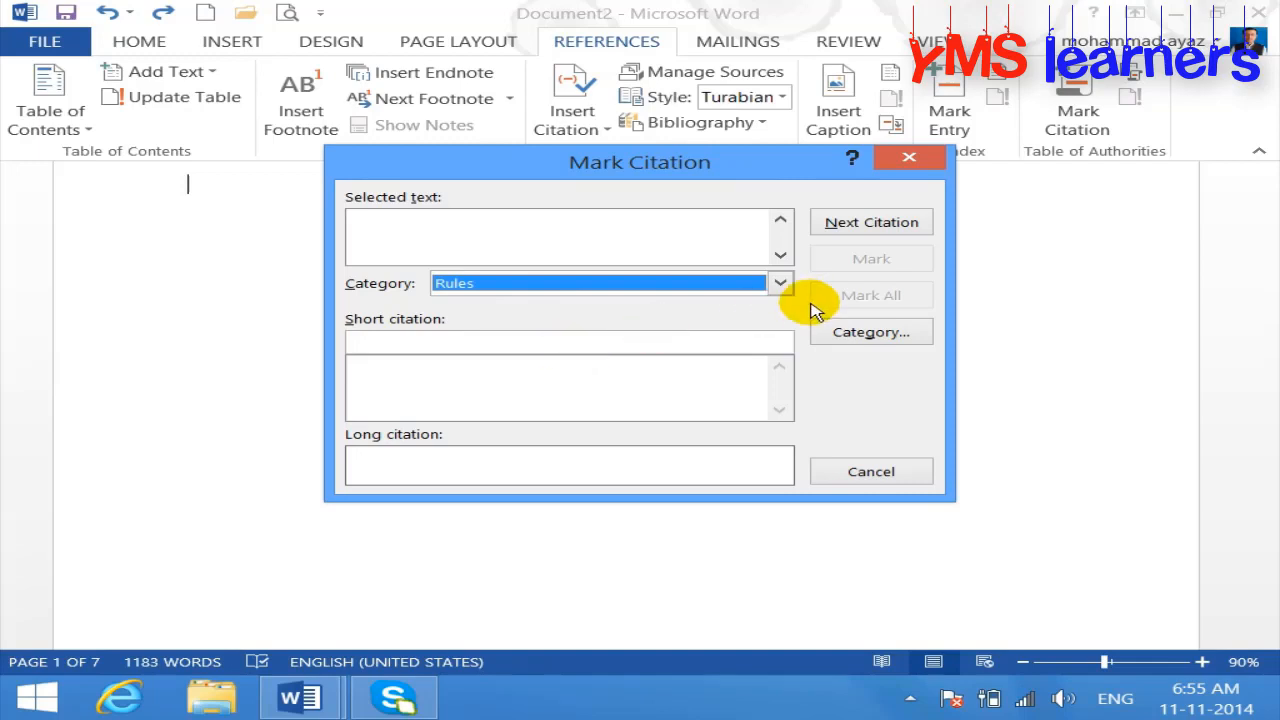
click(779, 284)
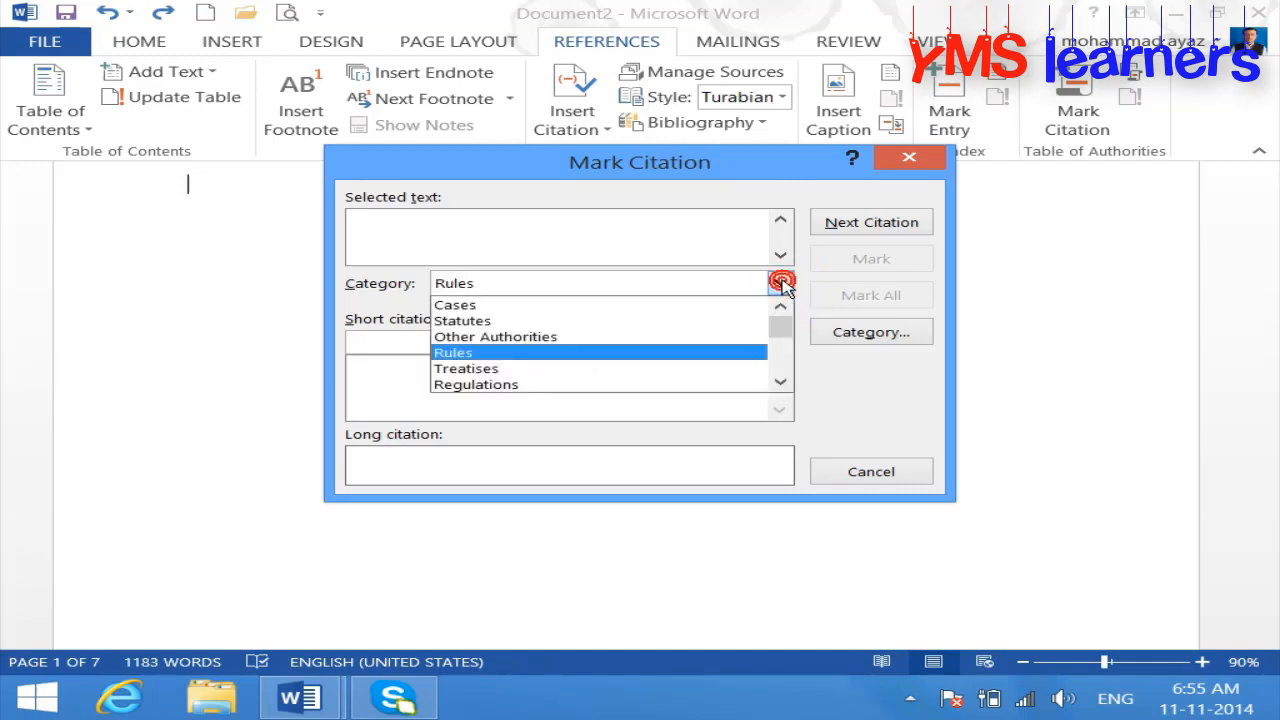
click(782, 383)
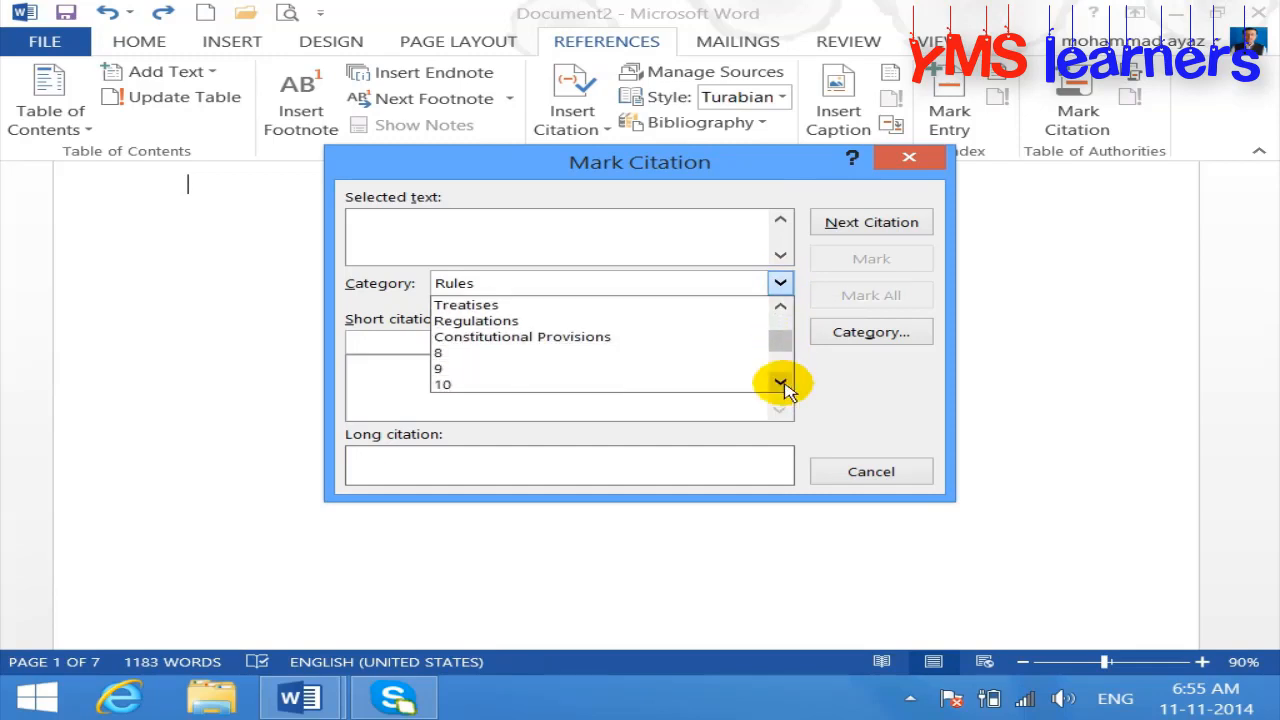
click(781, 285)
click(781, 285)
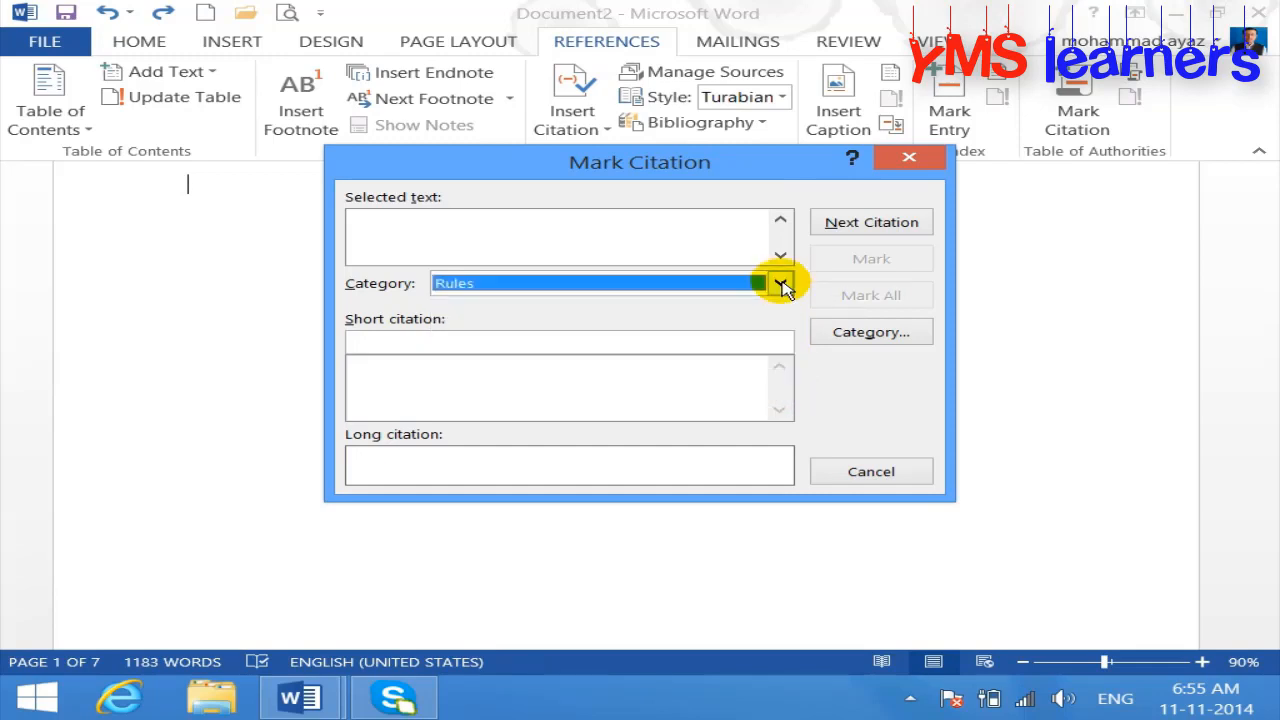
- Go through the built-in citation categories for editing and rename category 8 as "Computer List"
click(871, 334)
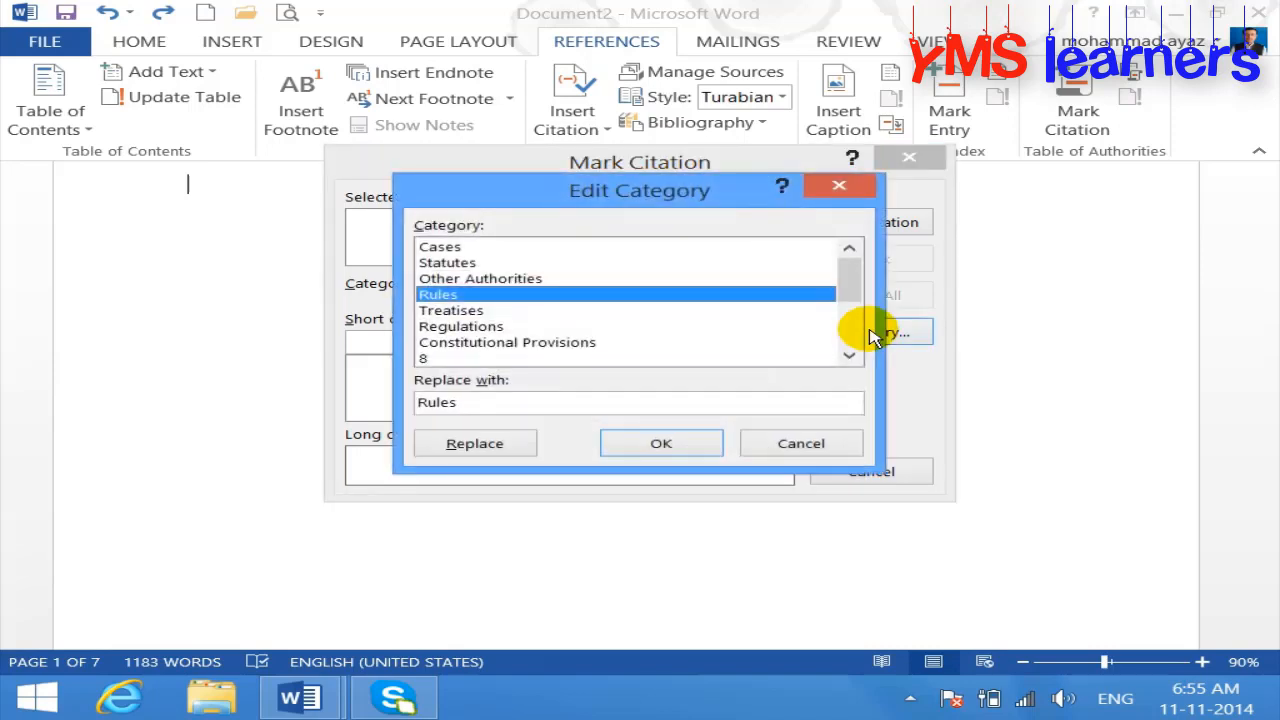
click(437, 248)
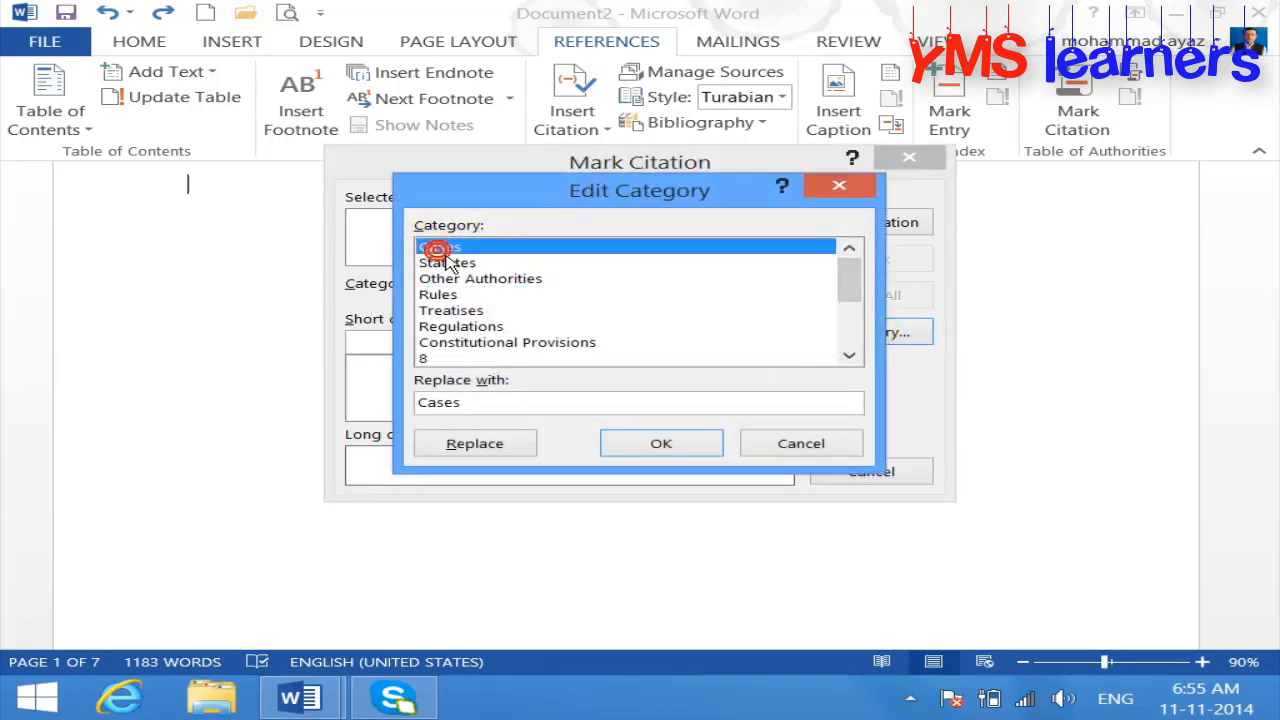
click(447, 263)
click(452, 279)
click(456, 296)
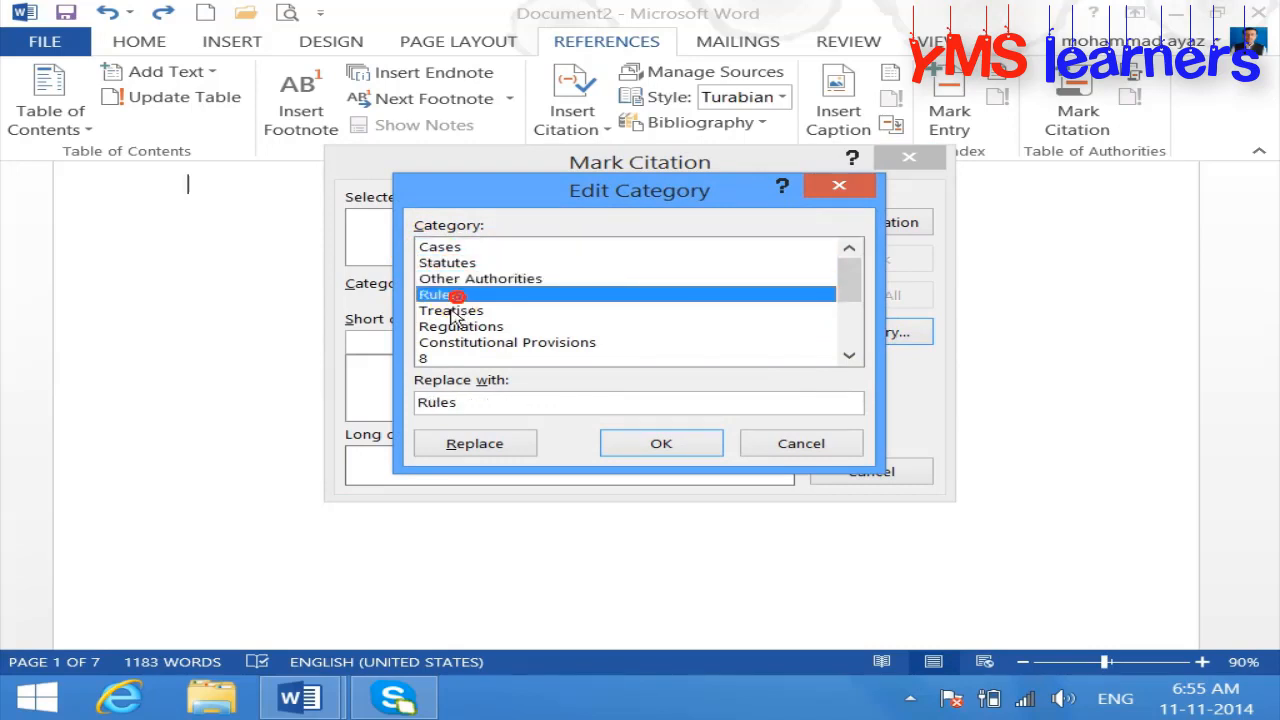
click(455, 311)
click(460, 327)
click(462, 343)
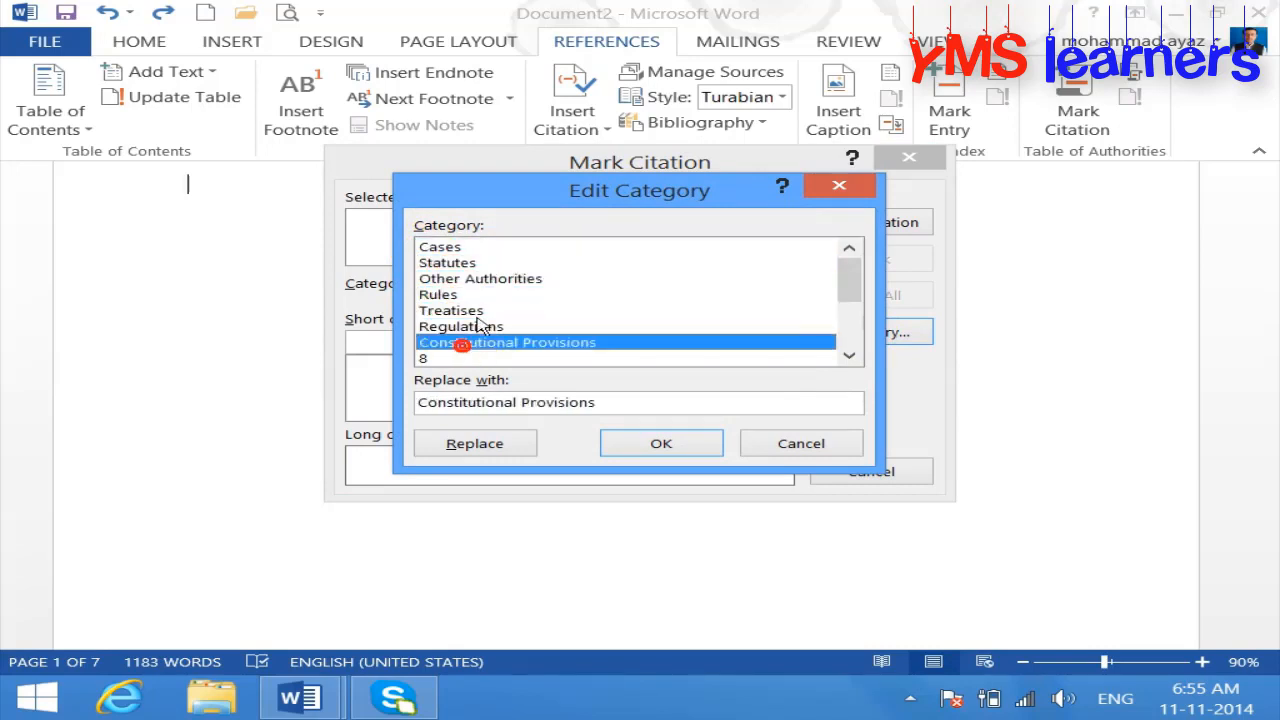
click(438, 360)
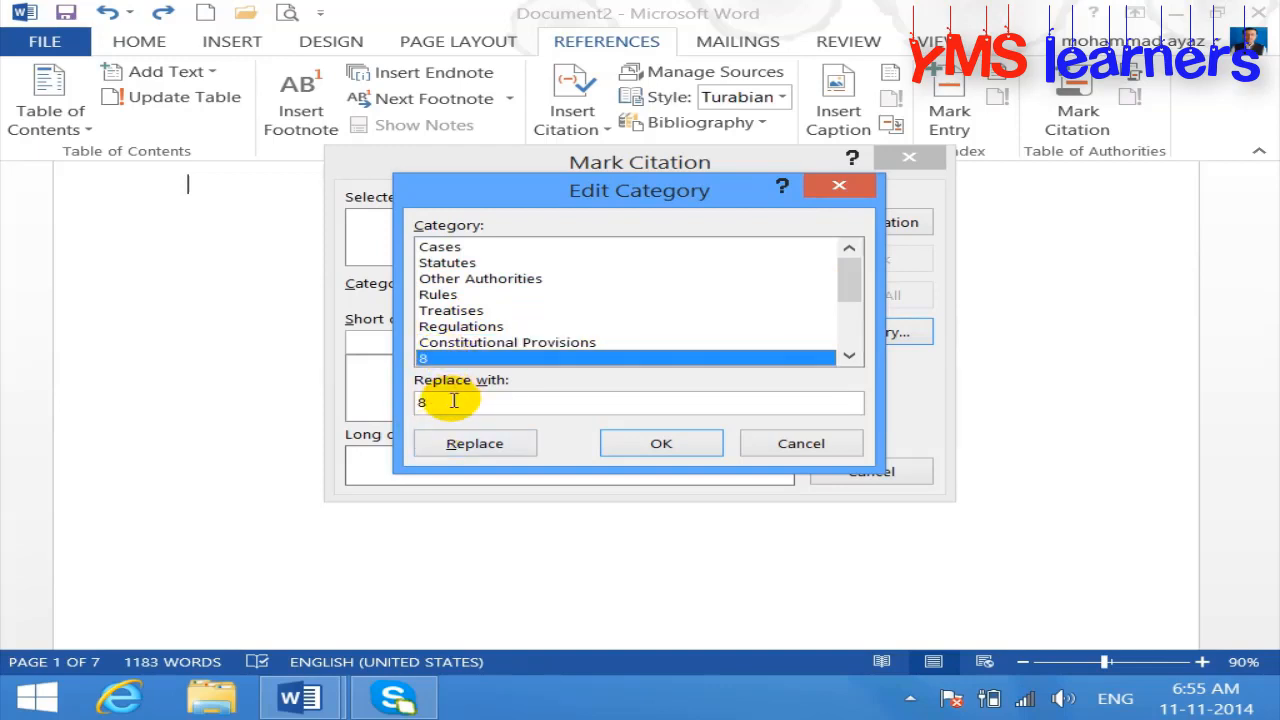
double_click(449, 398)
text(Computer List)
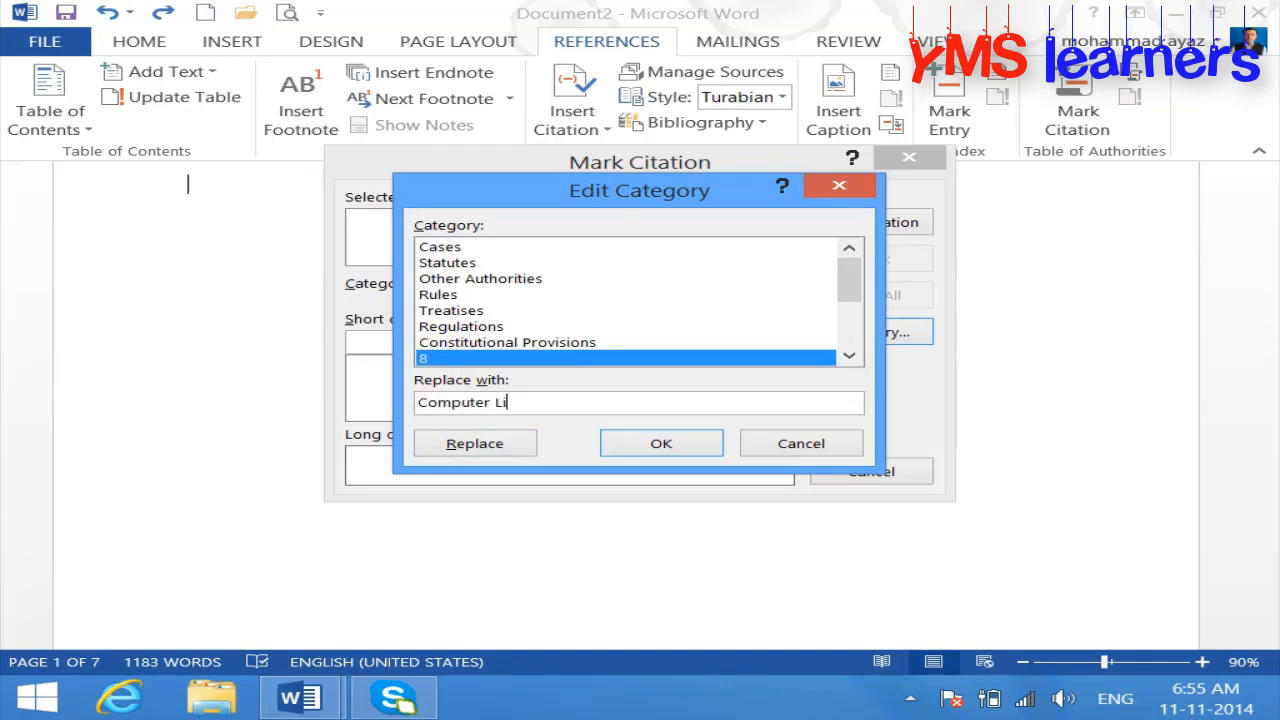
click(474, 446)
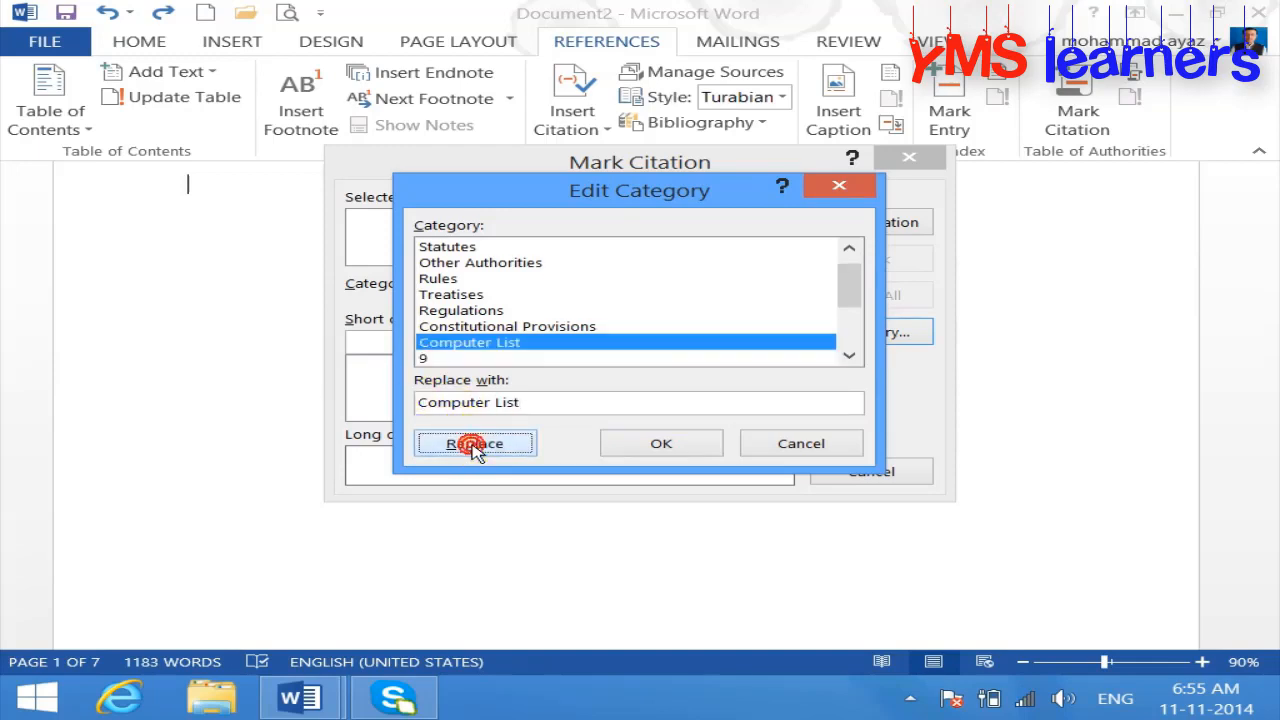
- Rename citation category 9 as "Fruit List"
click(460, 360)
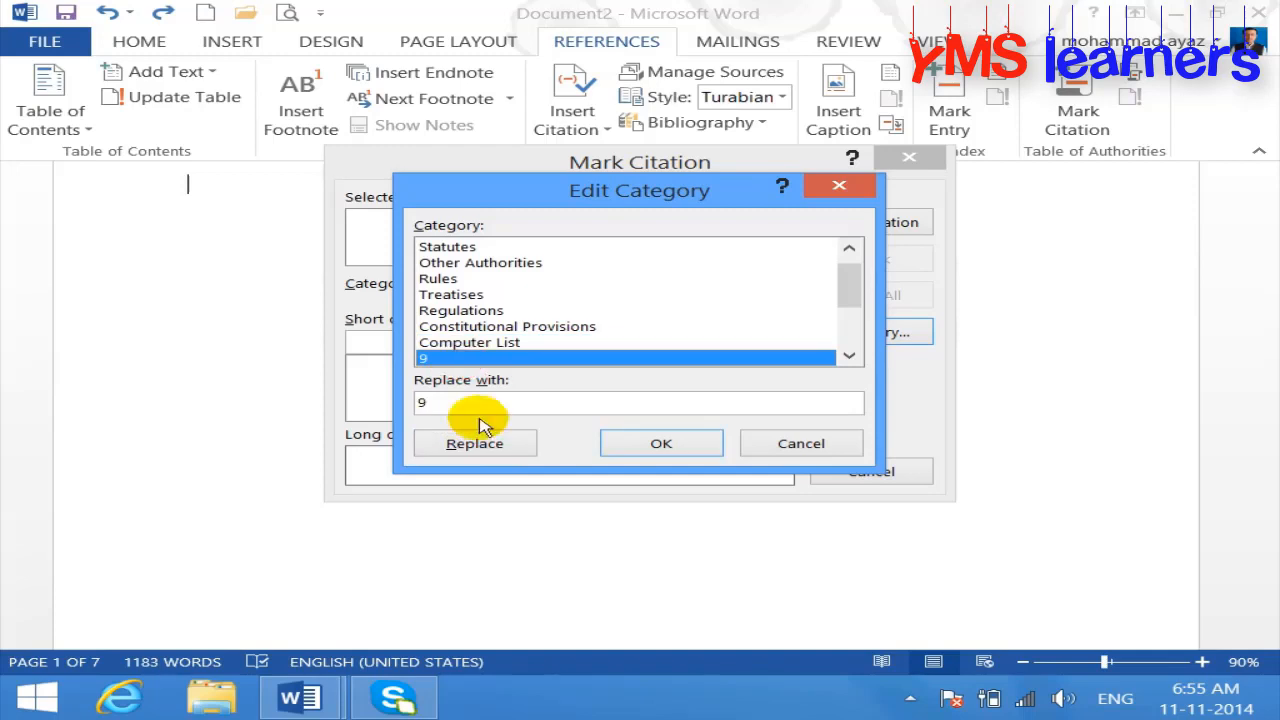
drag(474, 404, 338, 400)
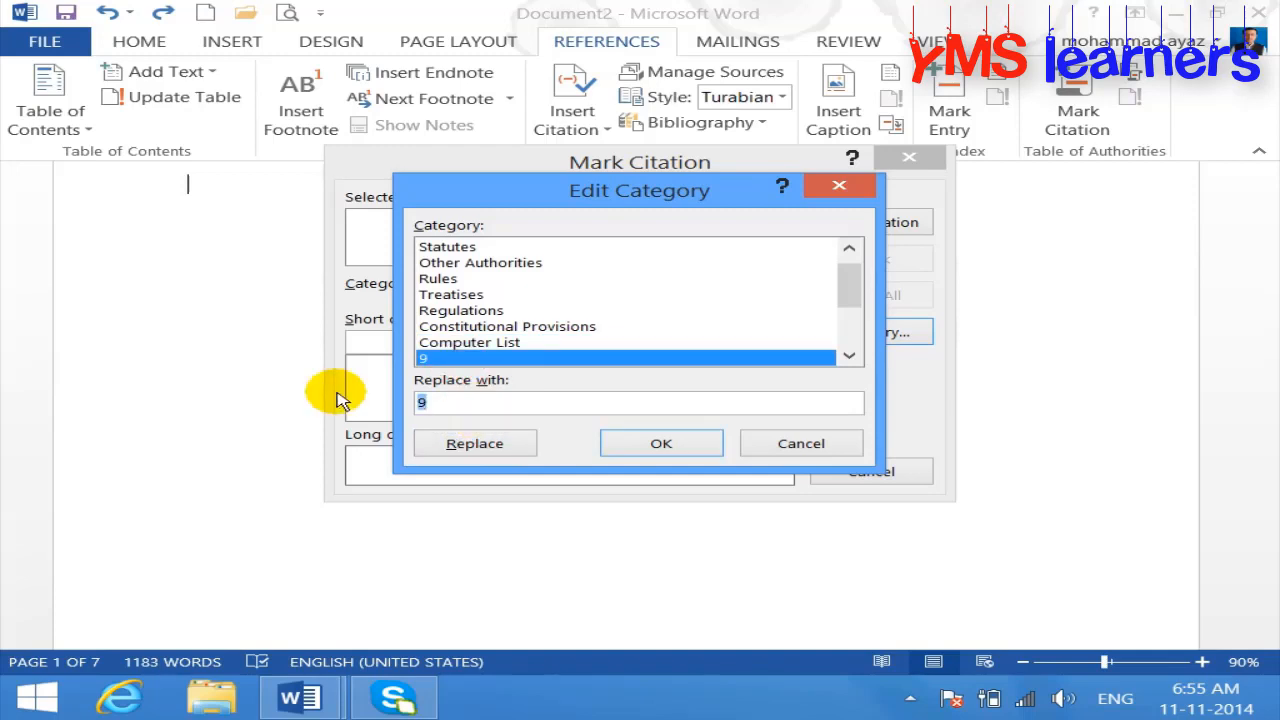
text(Fu)
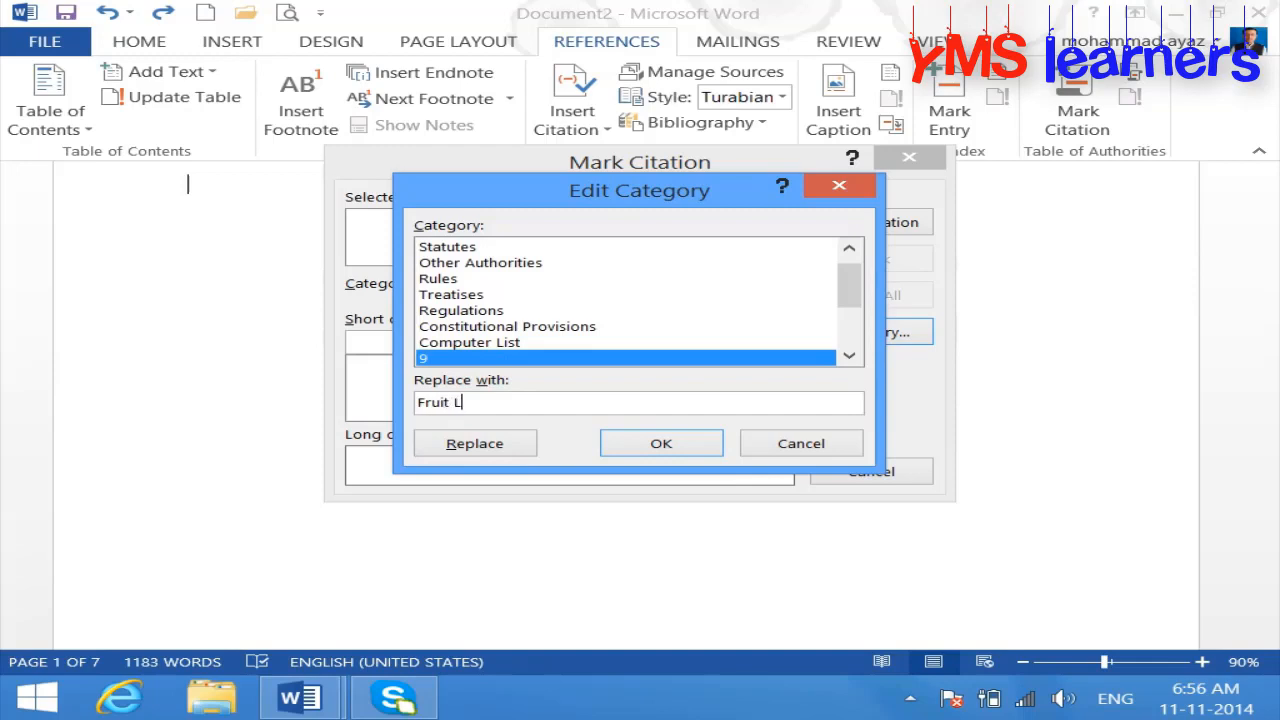
click(478, 443)
- Rename citation category 10 as "Vegetable List" and accept the category edits
click(458, 360)
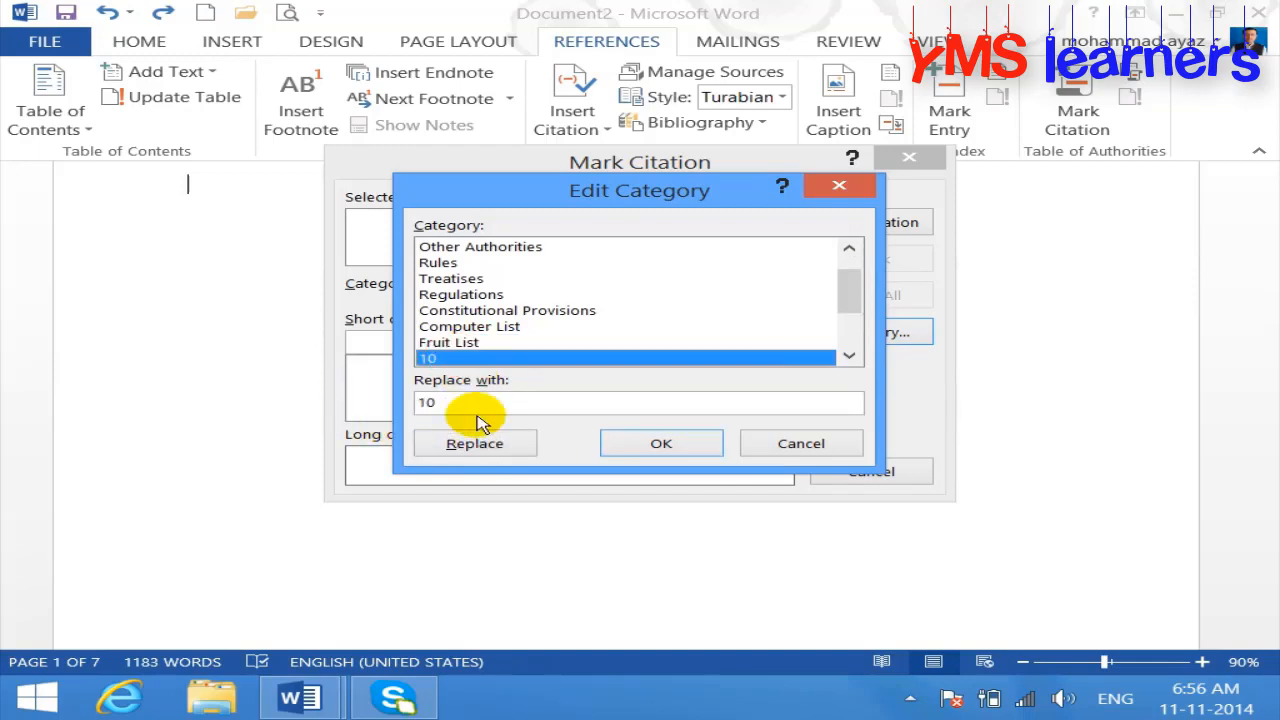
drag(472, 405, 363, 382)
text(Vegetable List)
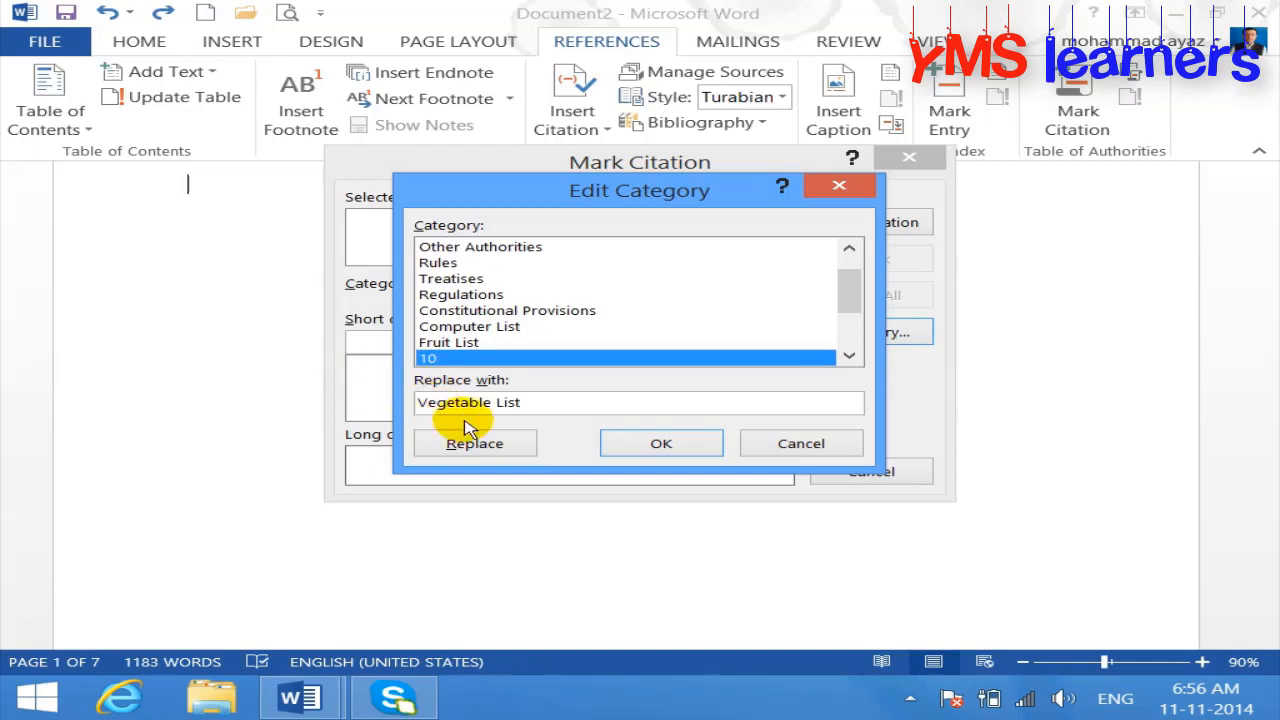
click(474, 446)
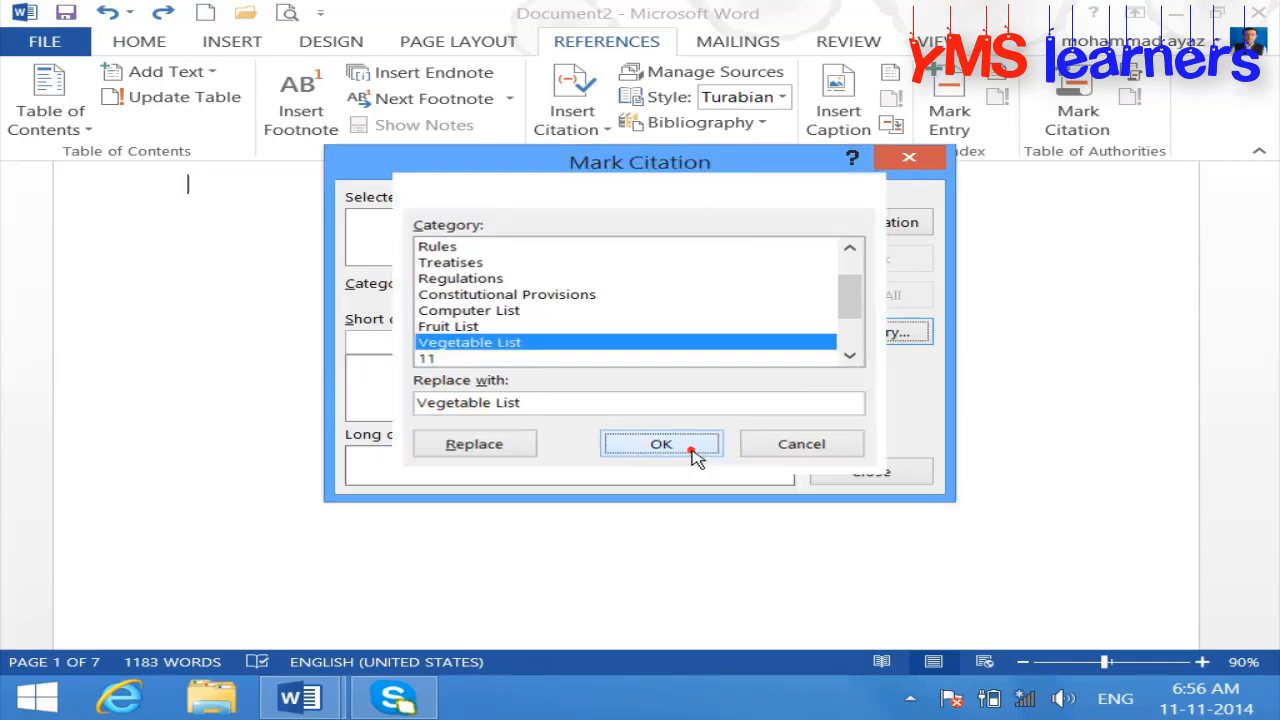
click(697, 456)
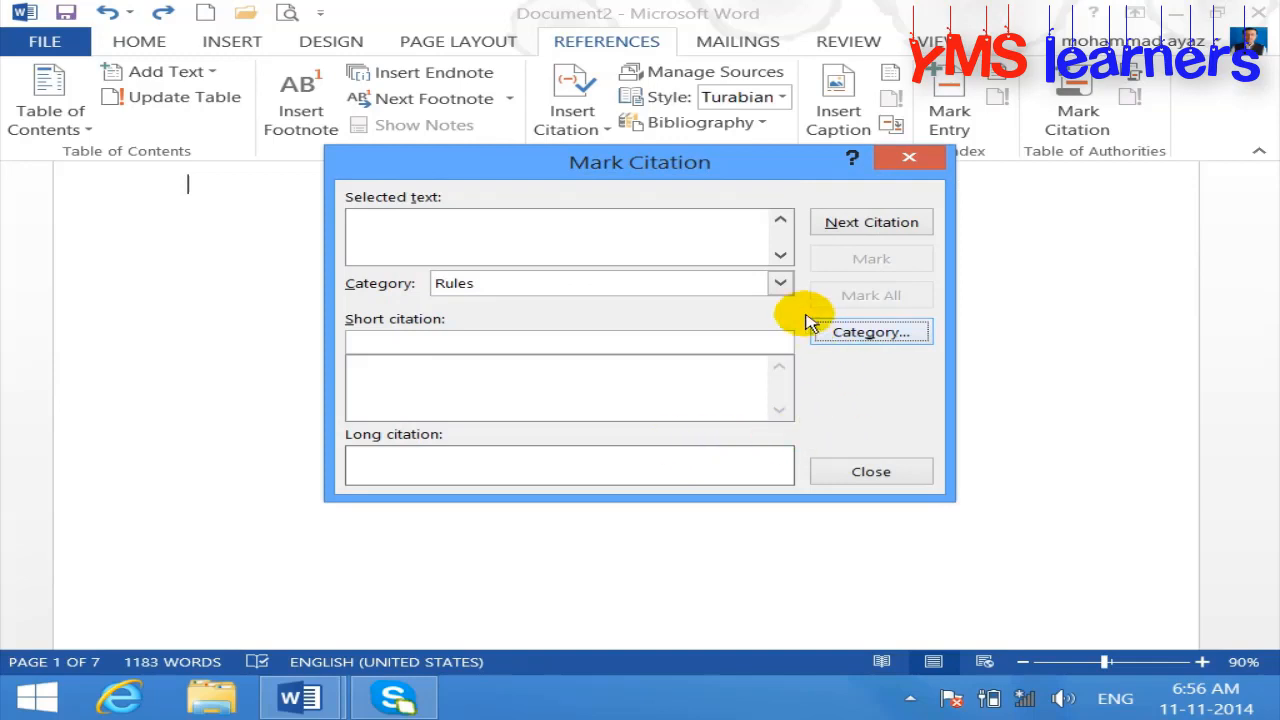
- Choose Computer List as the citation category and close the Mark Citation dialog
click(782, 285)
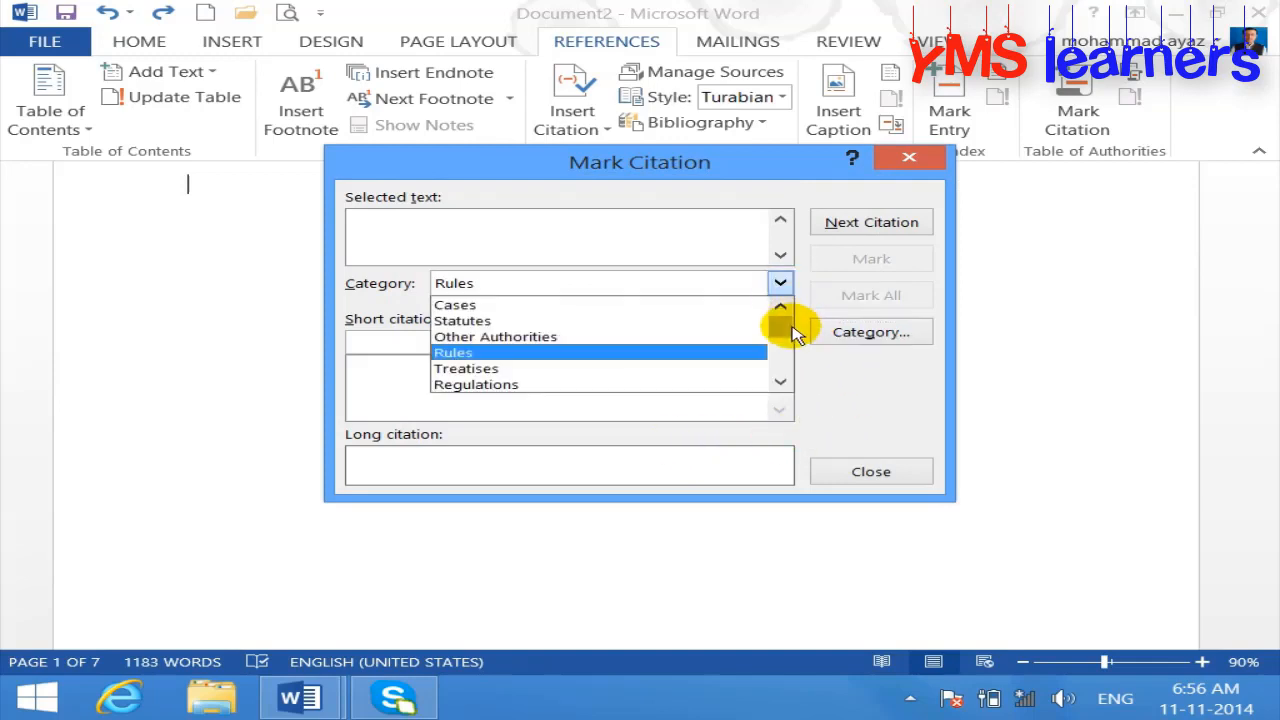
drag(785, 326, 786, 340)
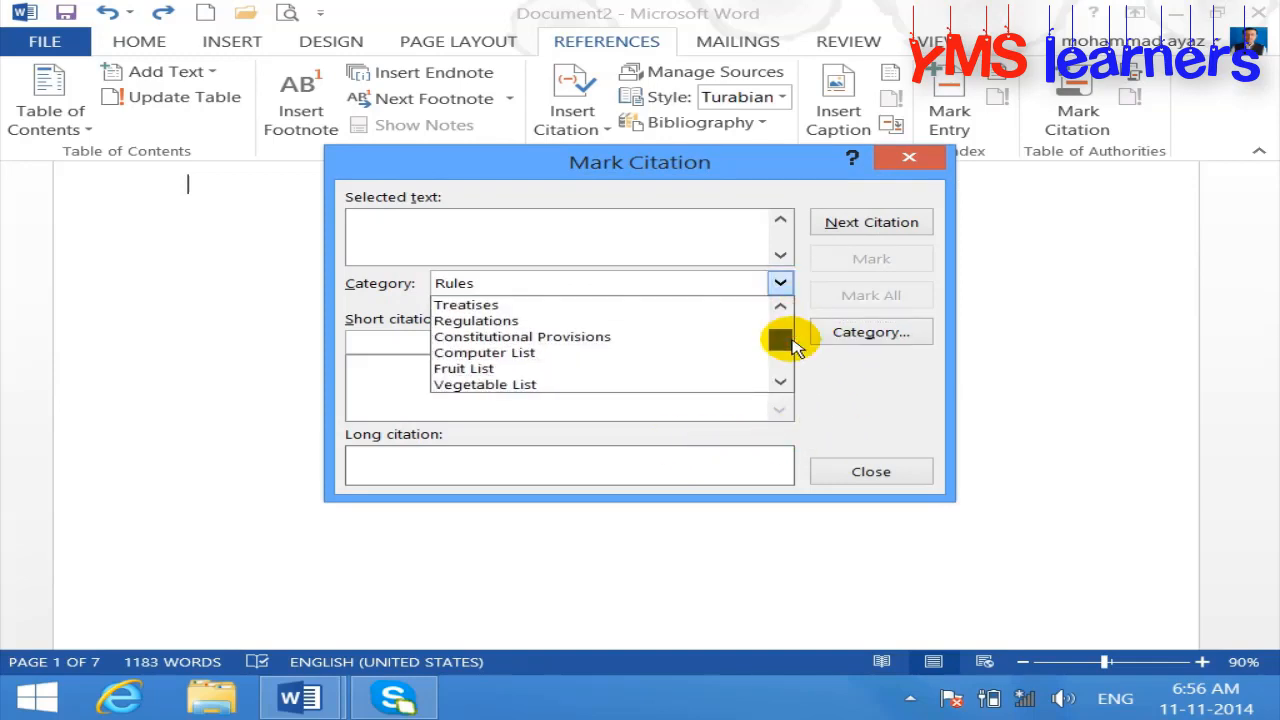
click(551, 354)
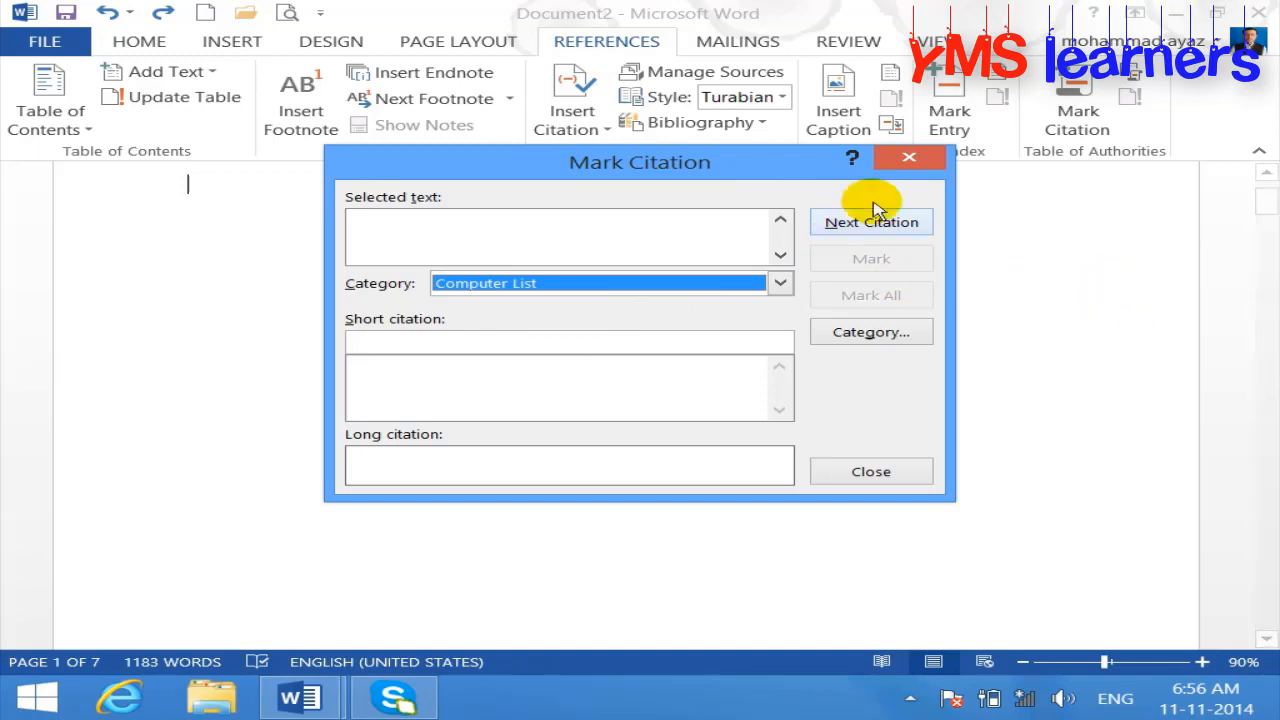
click(876, 473)
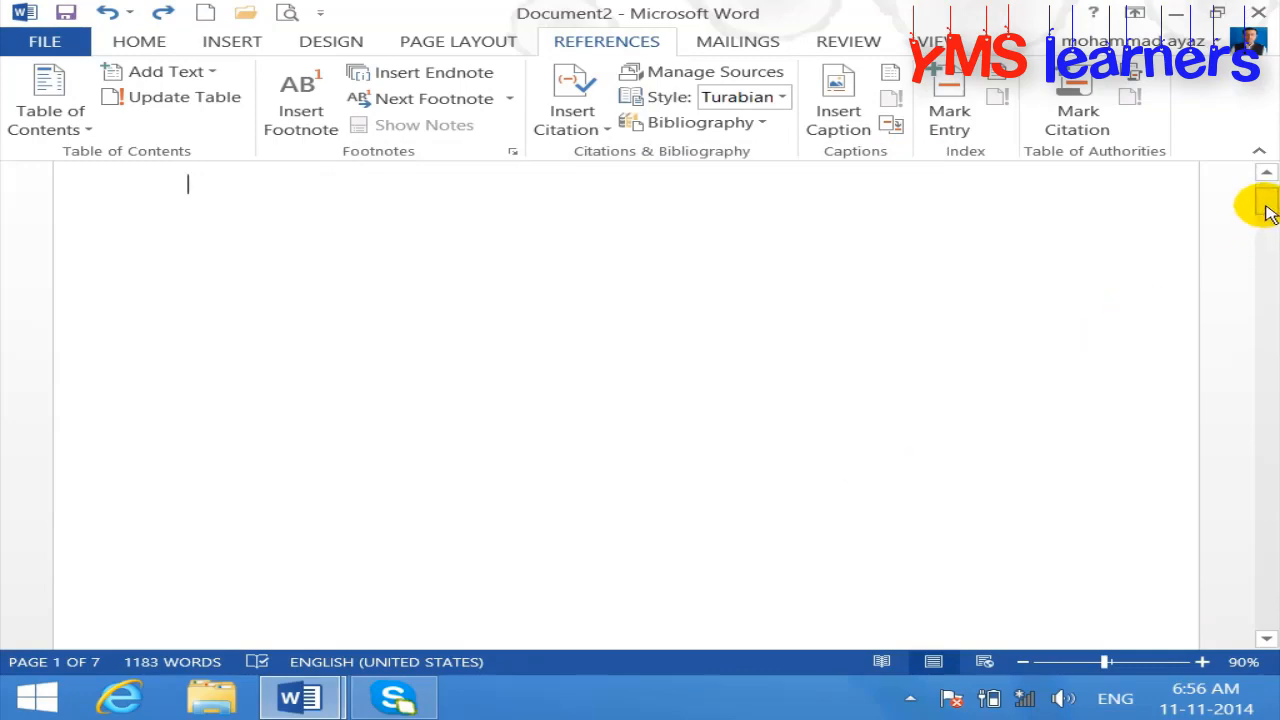
- Mark the "Computer" heading on page 2 as a citation in the Computer List category
drag(1268, 213, 1260, 249)
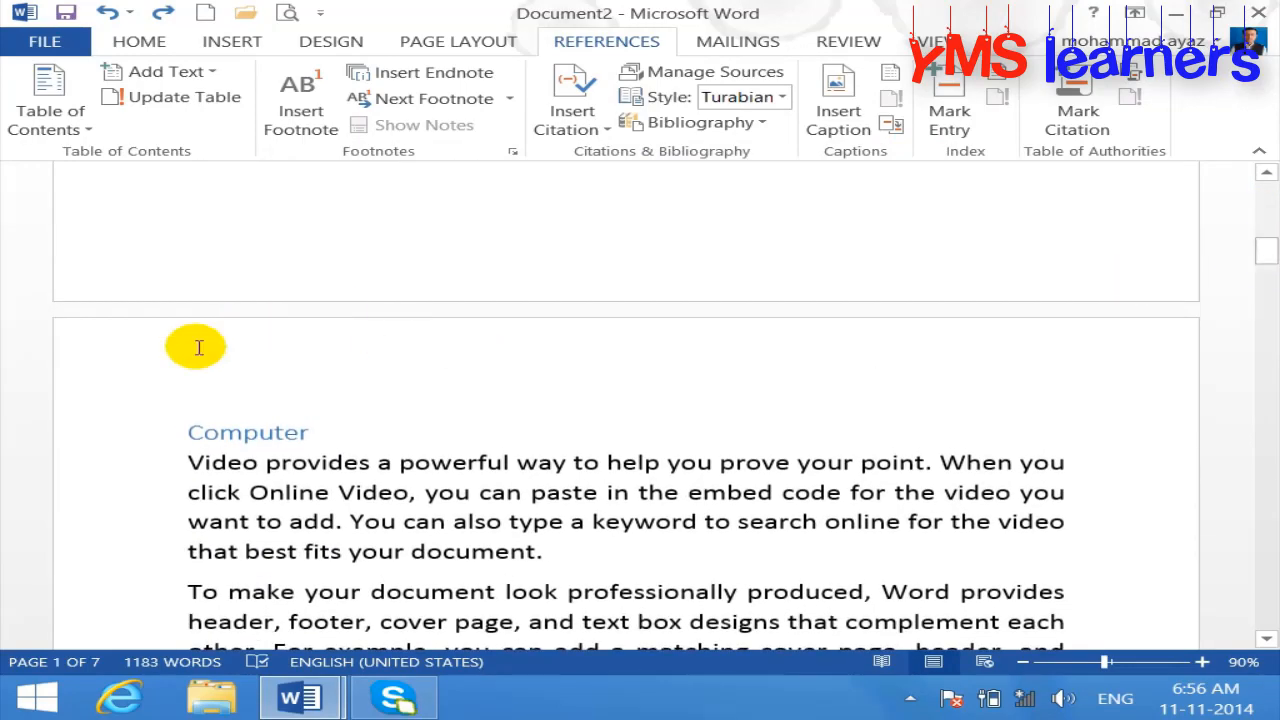
drag(320, 431, 166, 428)
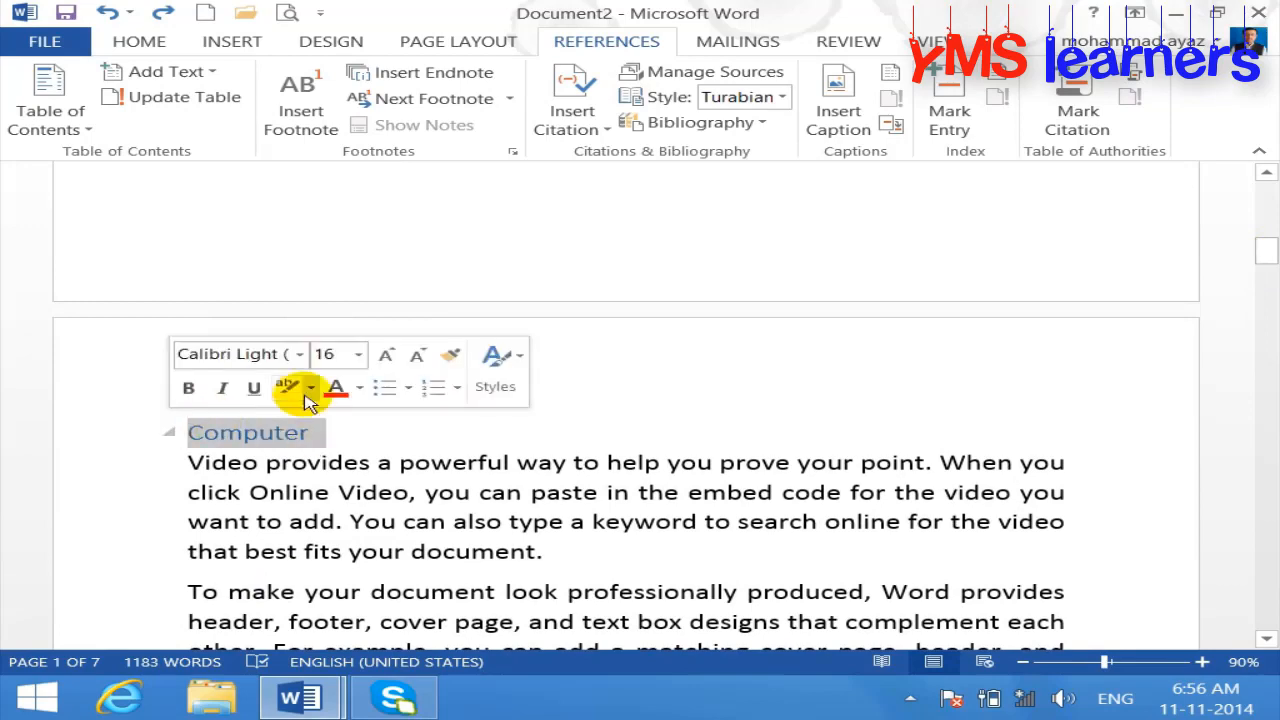
click(1075, 115)
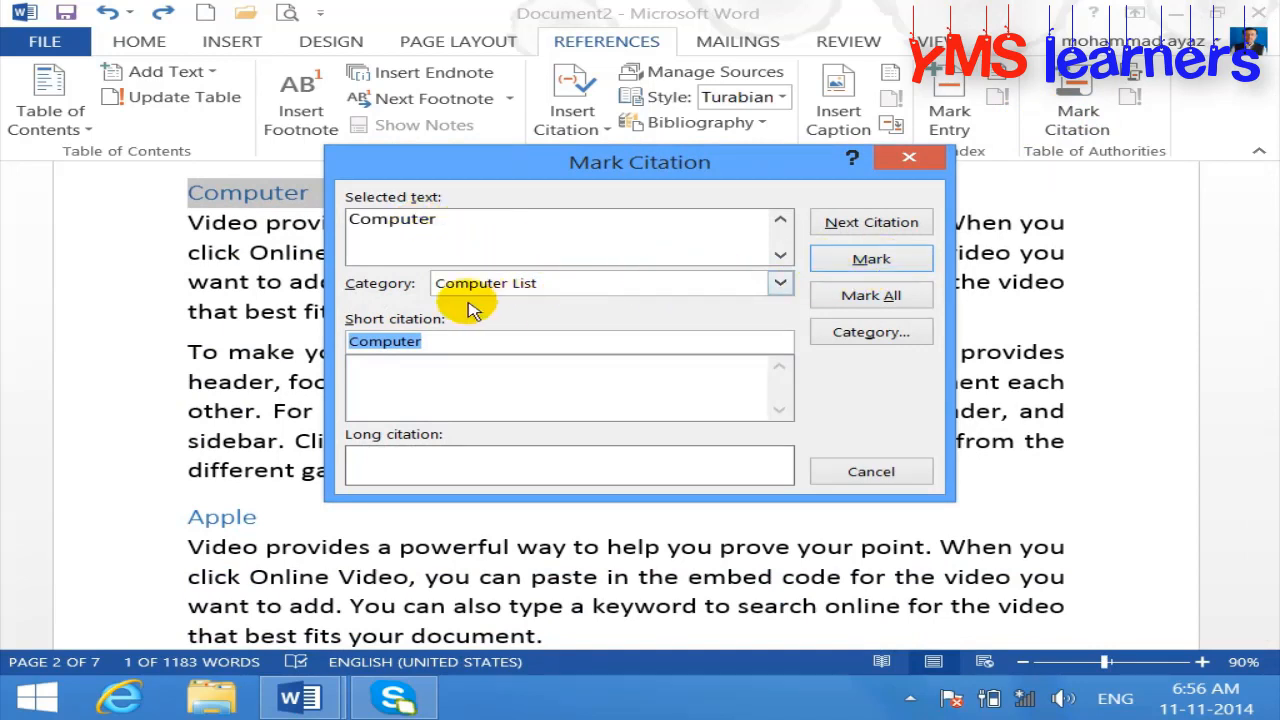
click(858, 266)
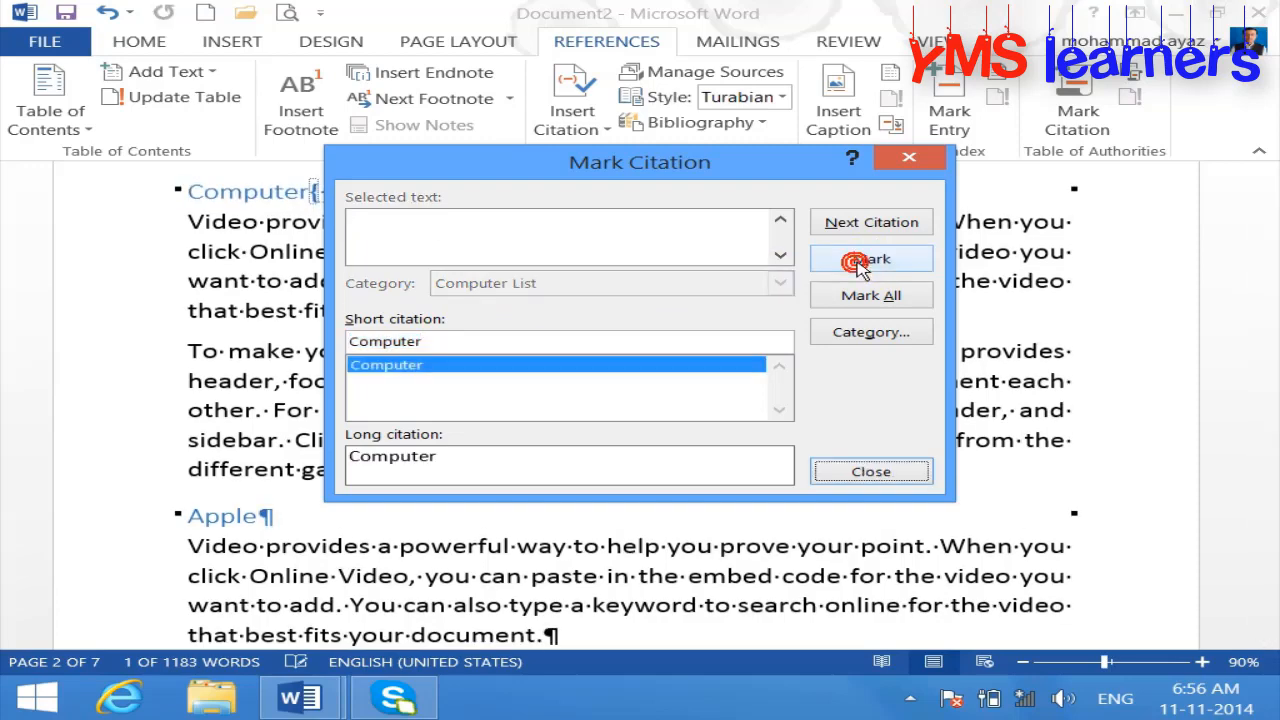
- Mark the "Mouse" heading on page 3 as a citation in the Computer List category
click(226, 523)
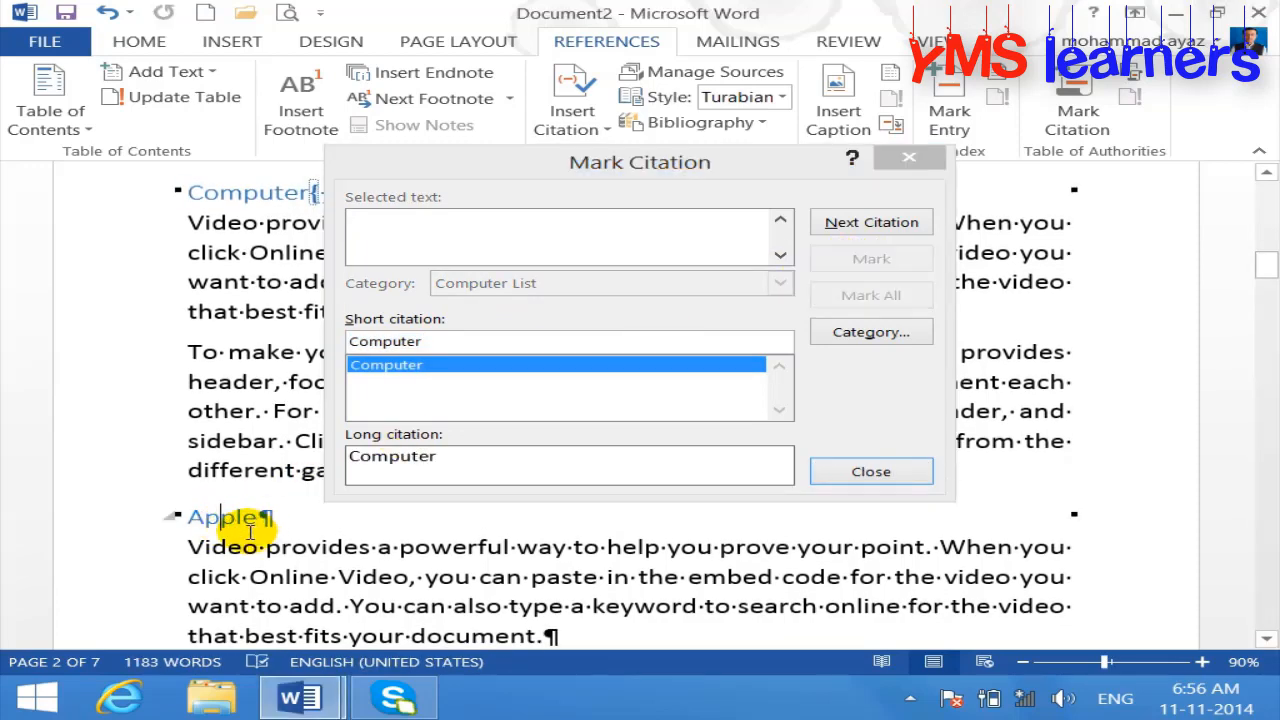
click(1265, 643)
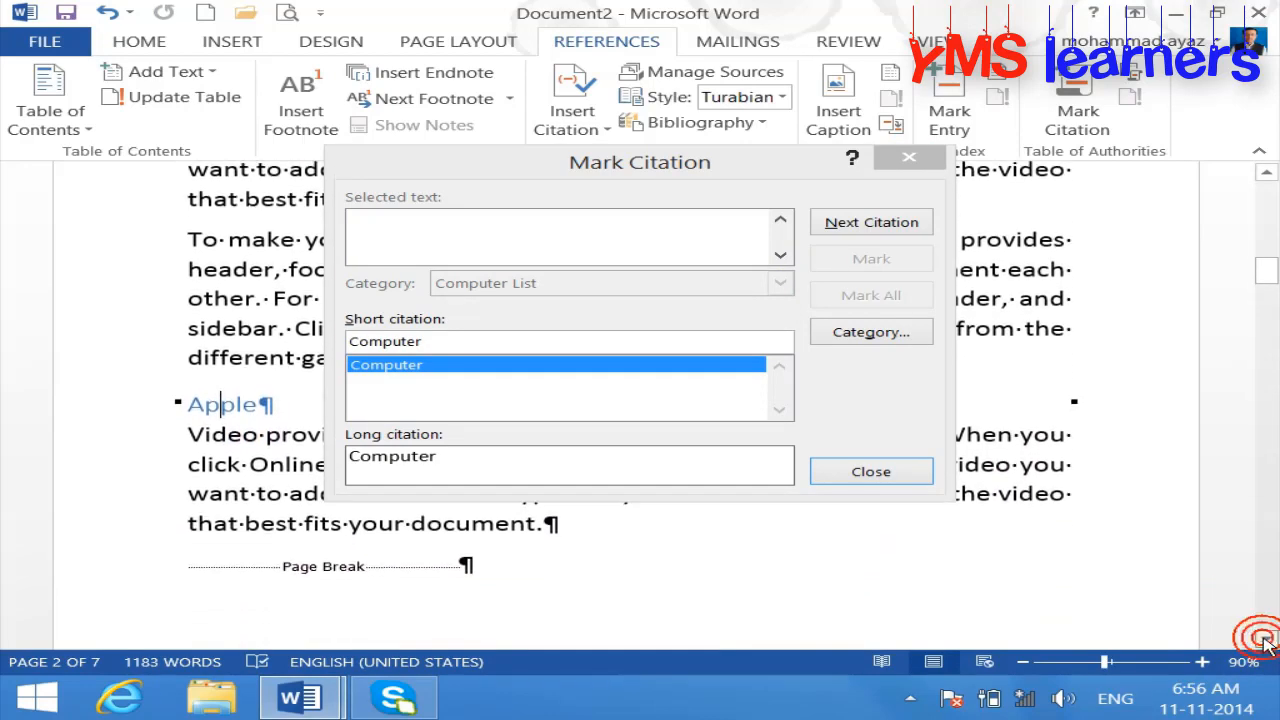
click(1267, 643)
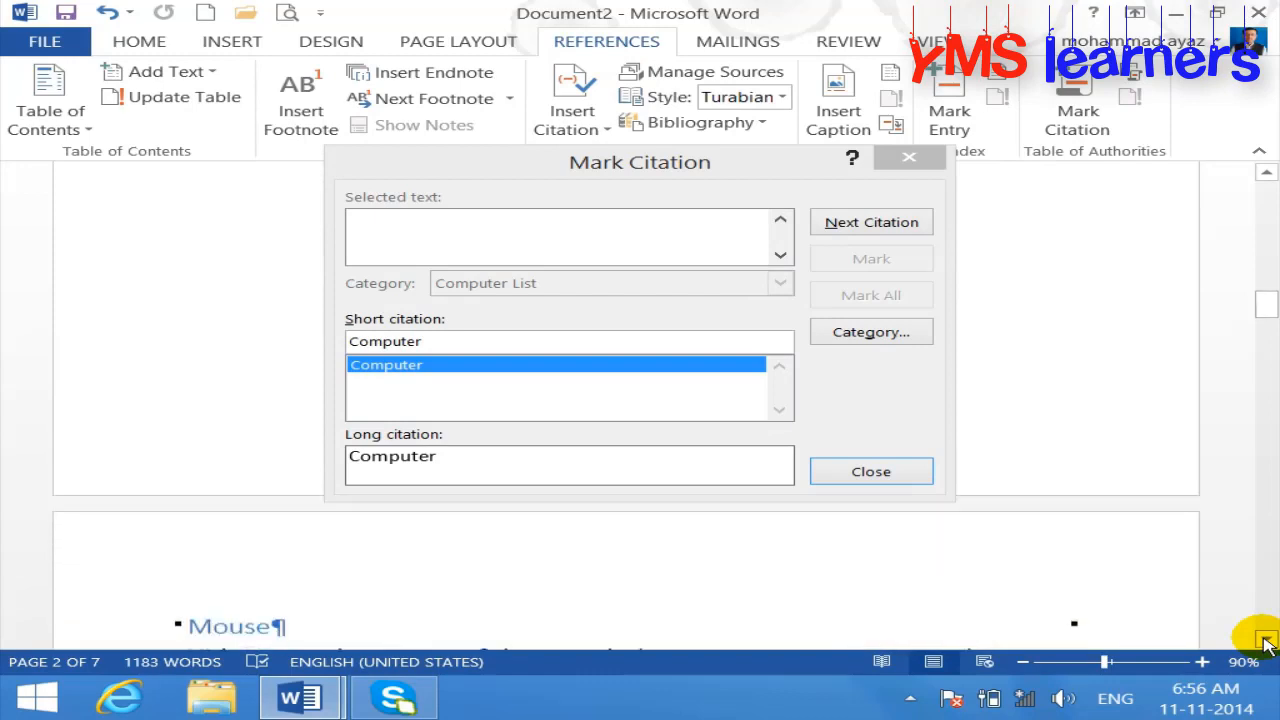
click(1267, 643)
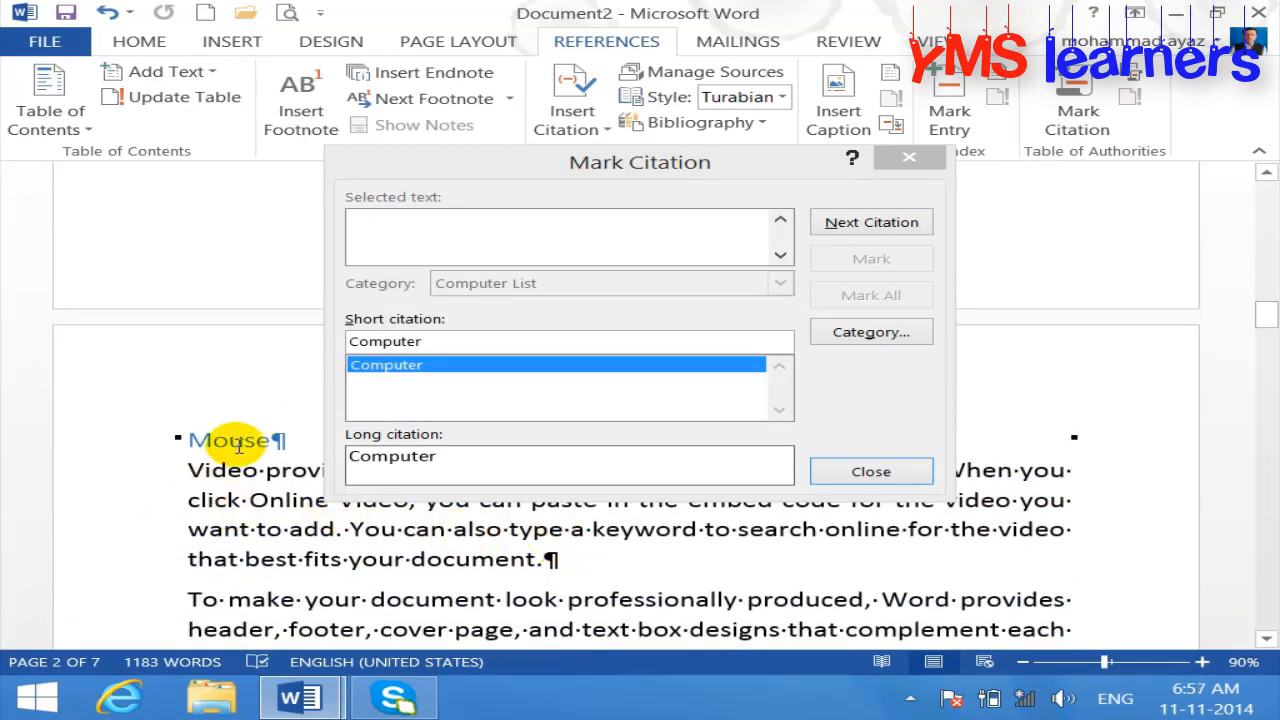
triple_click(240, 445)
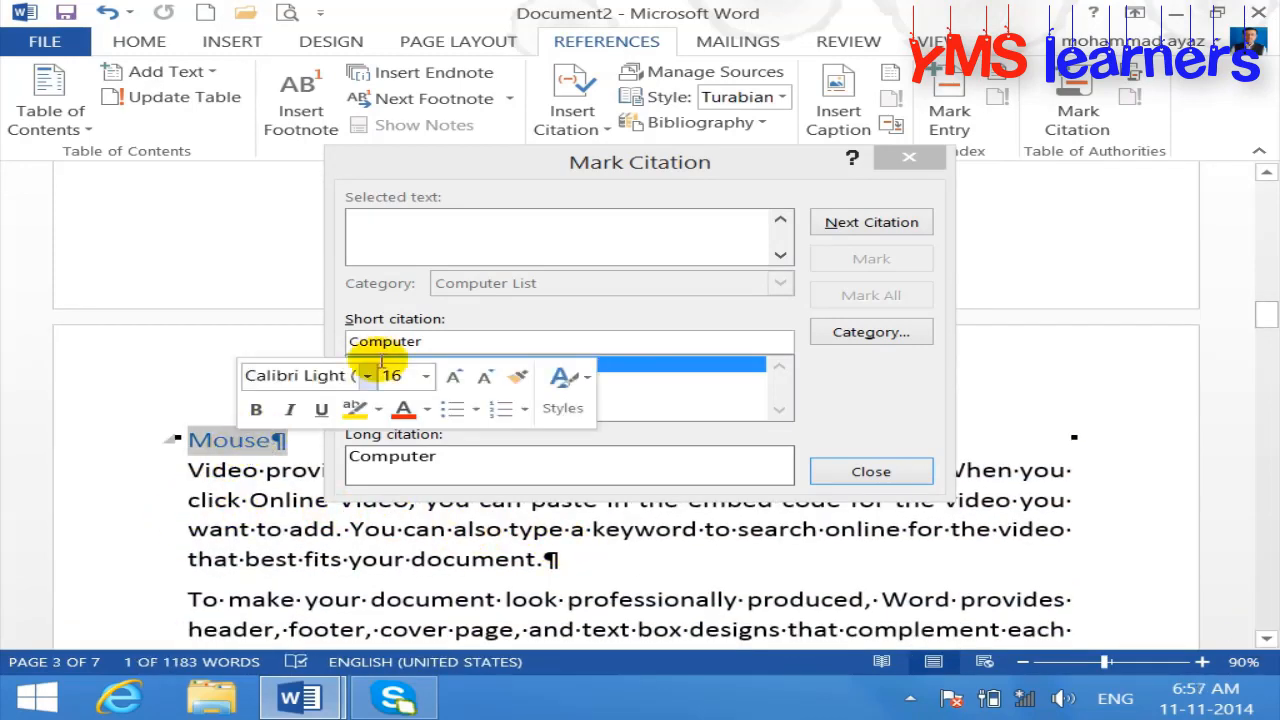
click(542, 162)
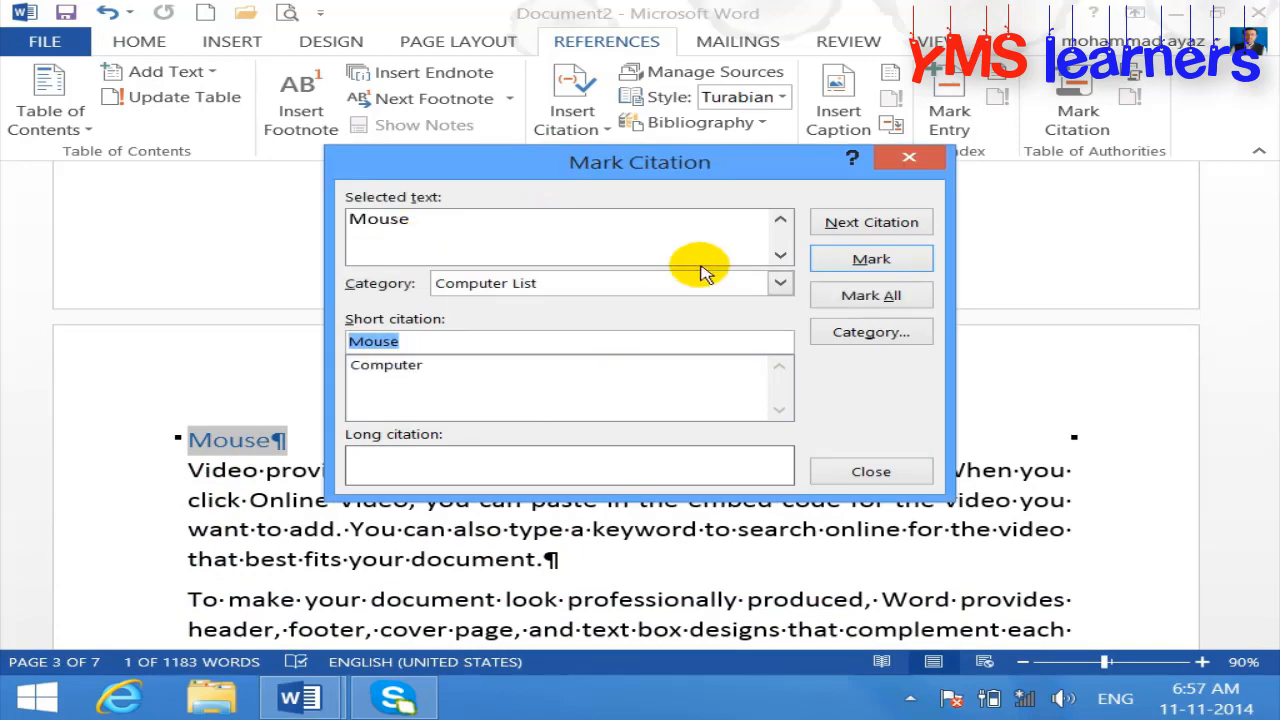
click(885, 263)
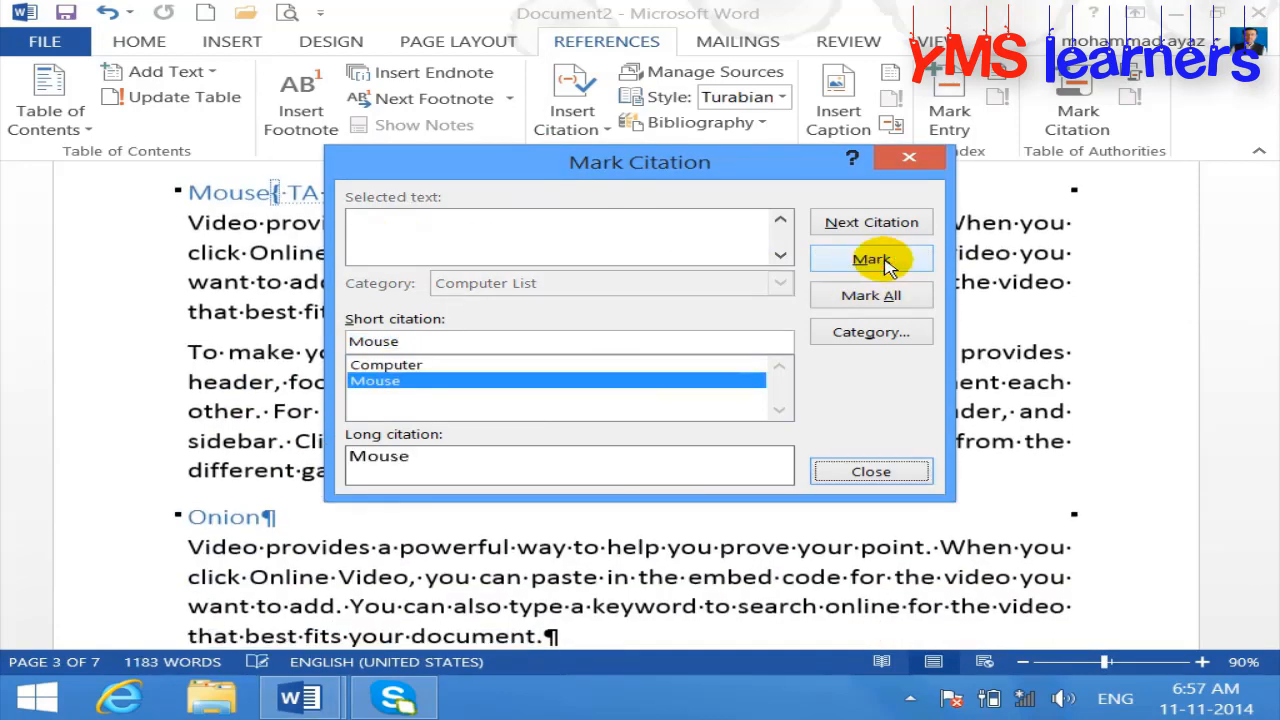
- Mark the "Keyboard" heading on page 4 as a citation in the Computer List category
click(240, 443)
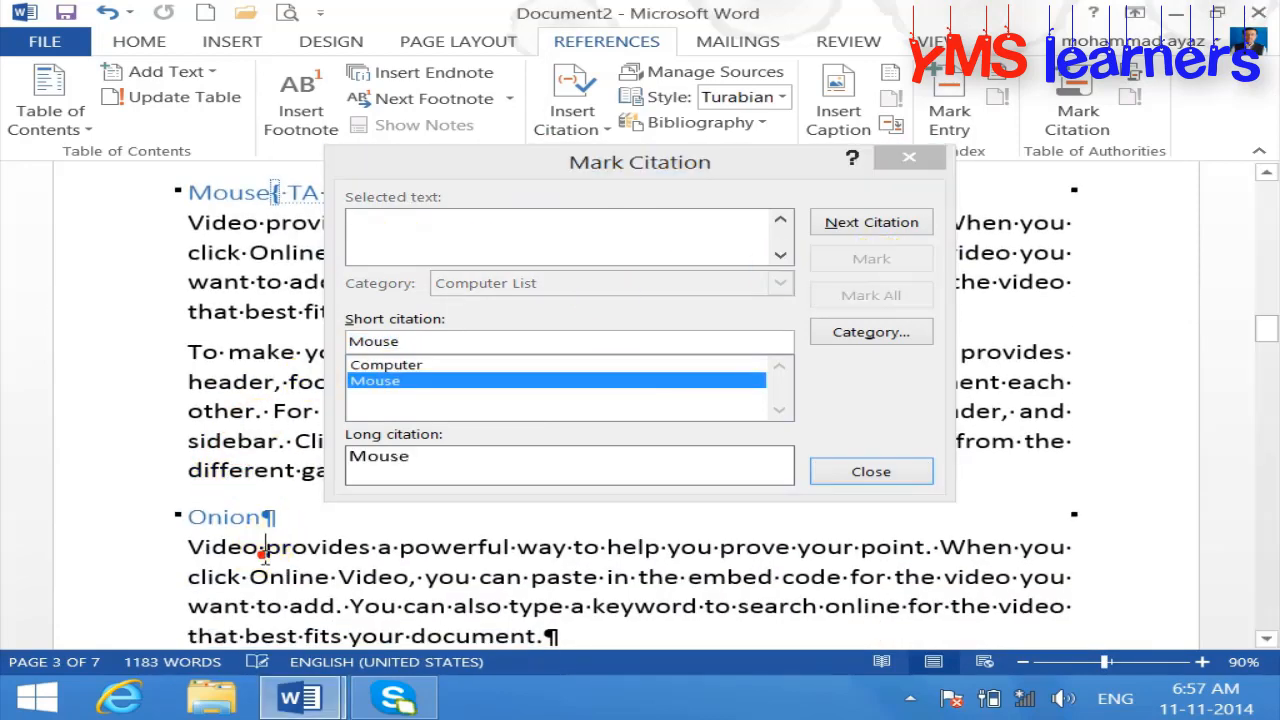
drag(1266, 330, 1268, 408)
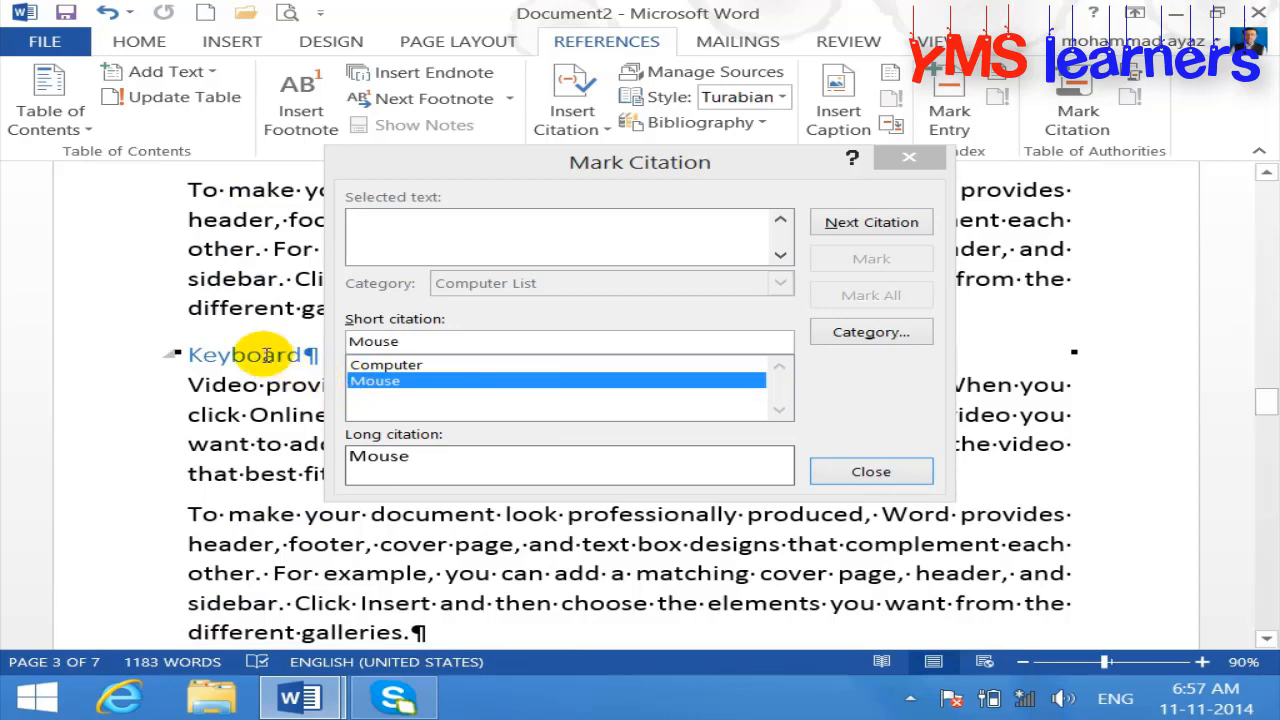
double_click(265, 354)
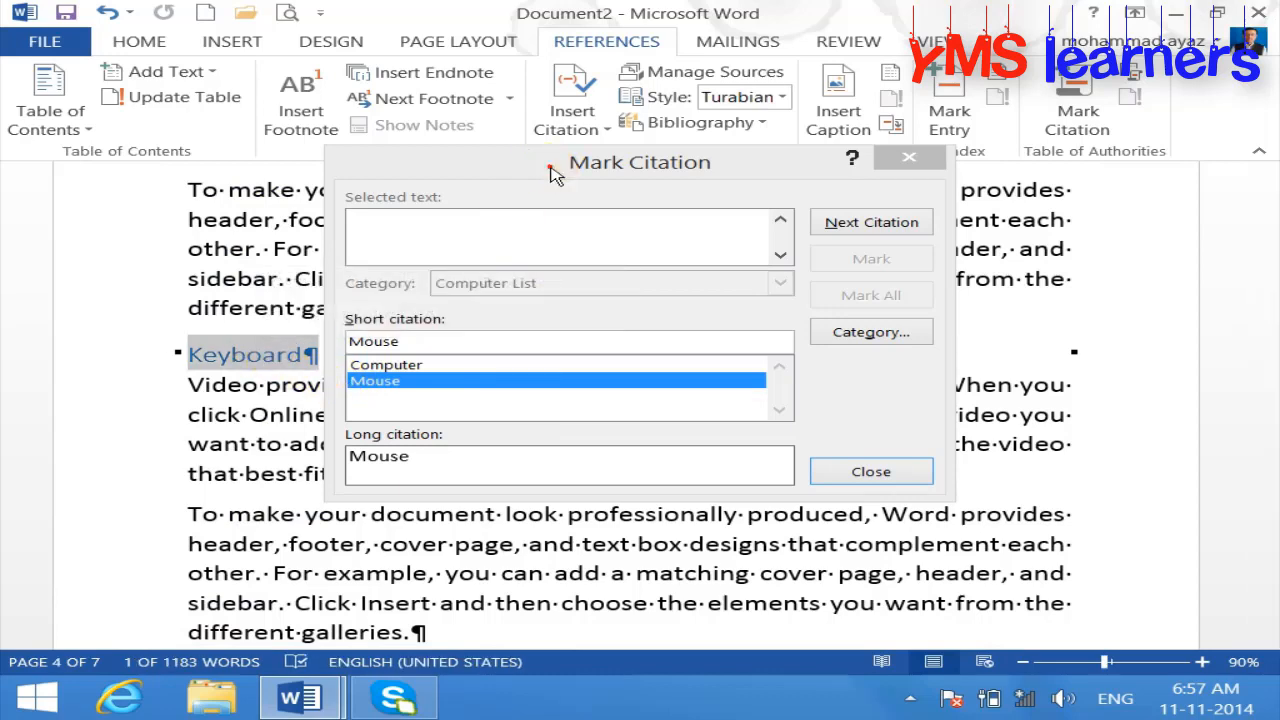
click(557, 166)
click(897, 259)
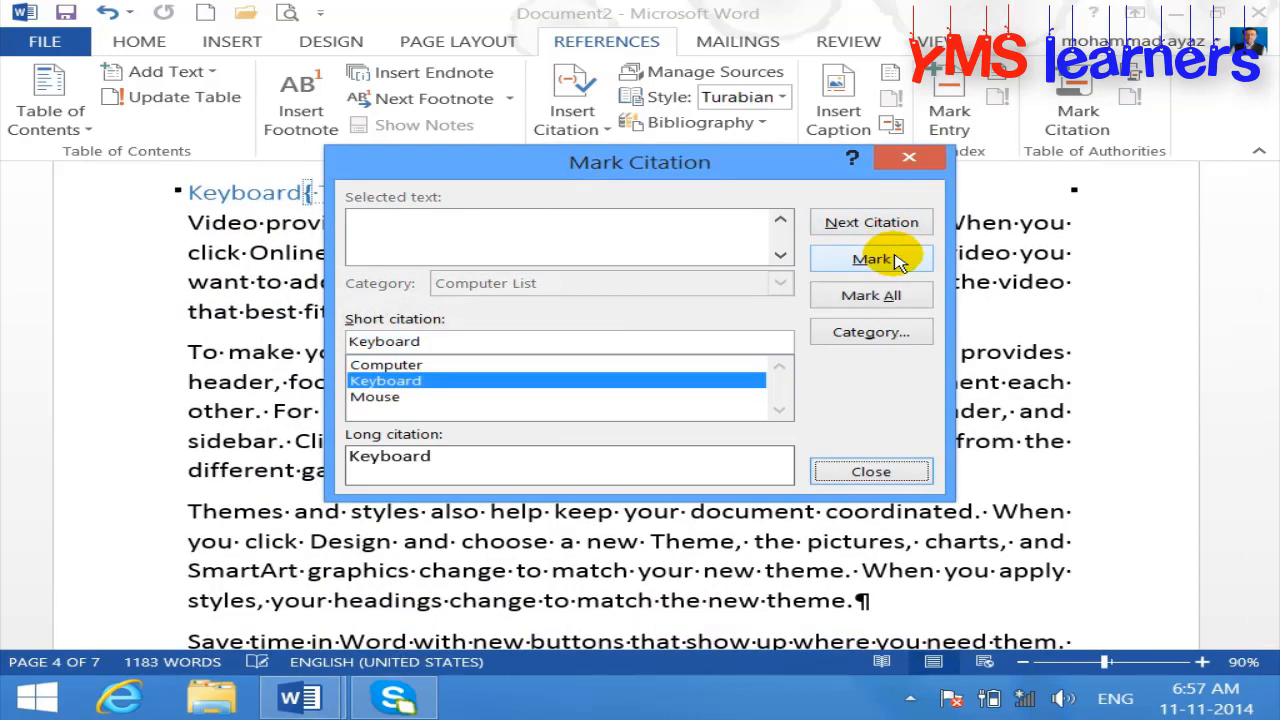
- Mark the "Printer" heading as a citation in the Computer List category
click(250, 381)
drag(1270, 395, 1264, 508)
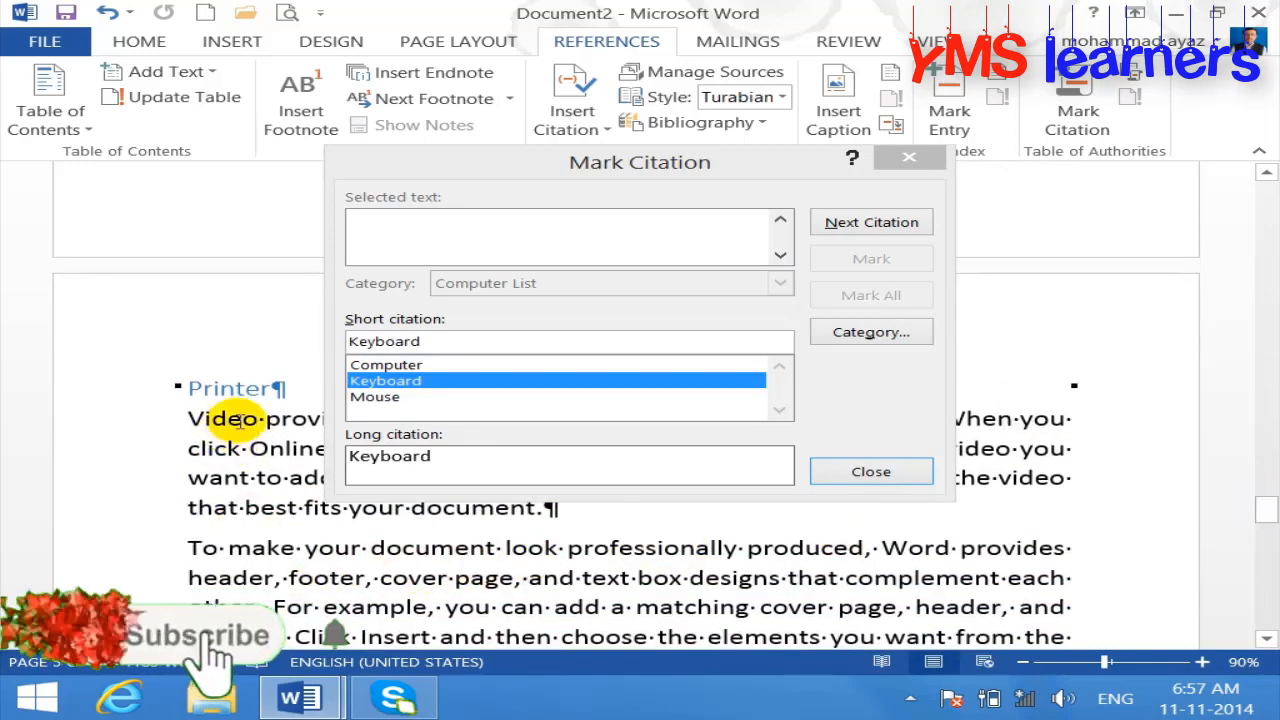
triple_click(234, 391)
click(573, 165)
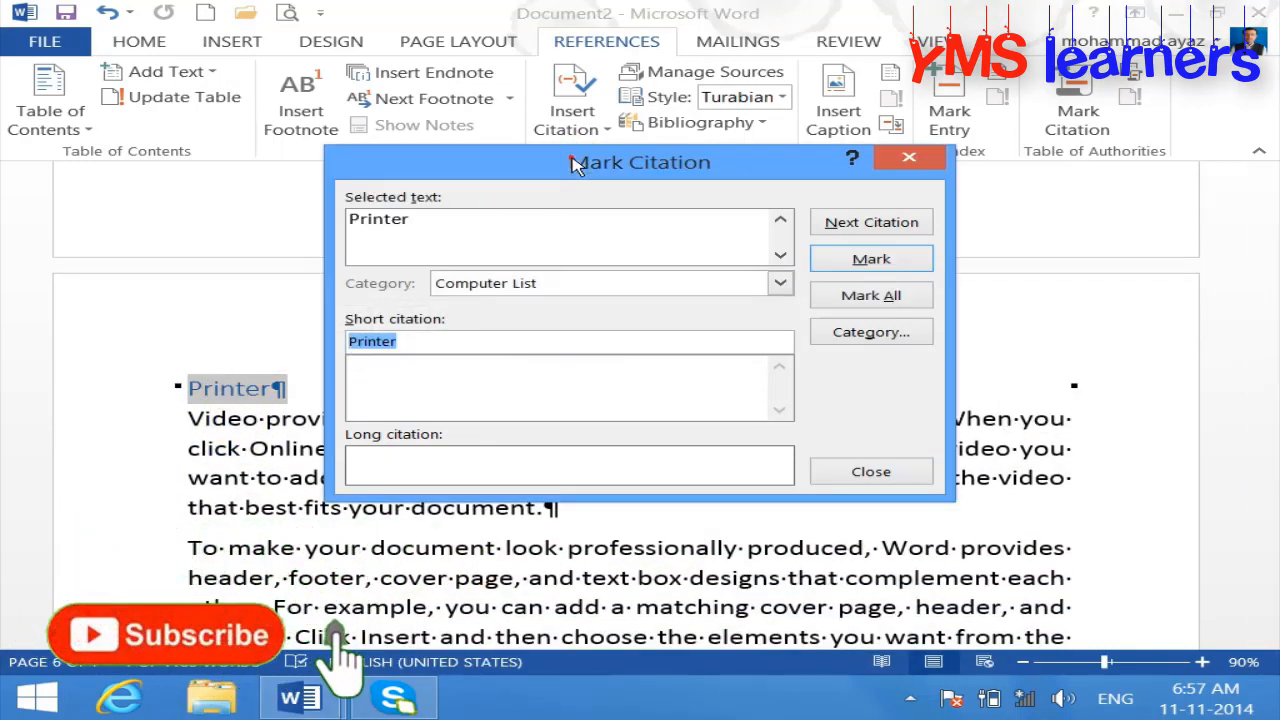
click(871, 259)
- Mark the "Monitor" heading as a citation in the Computer List category and close the Mark Citation dialog
click(1120, 398)
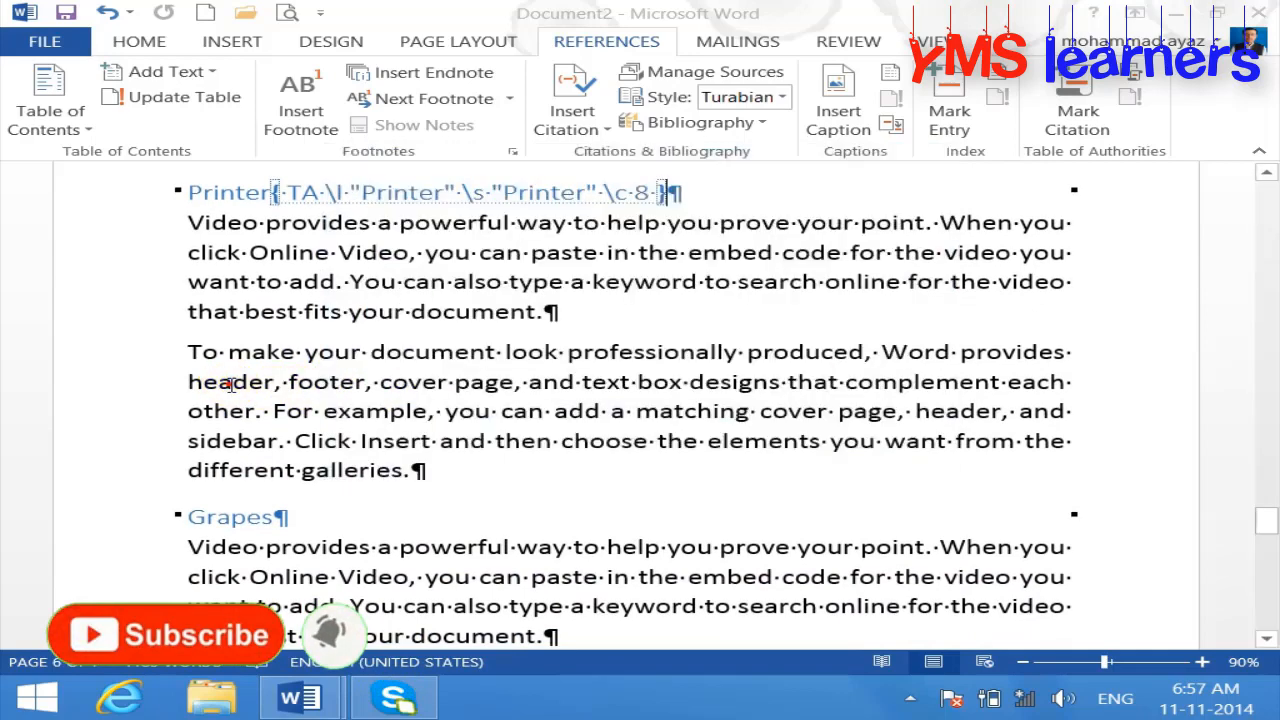
drag(1270, 515, 1266, 576)
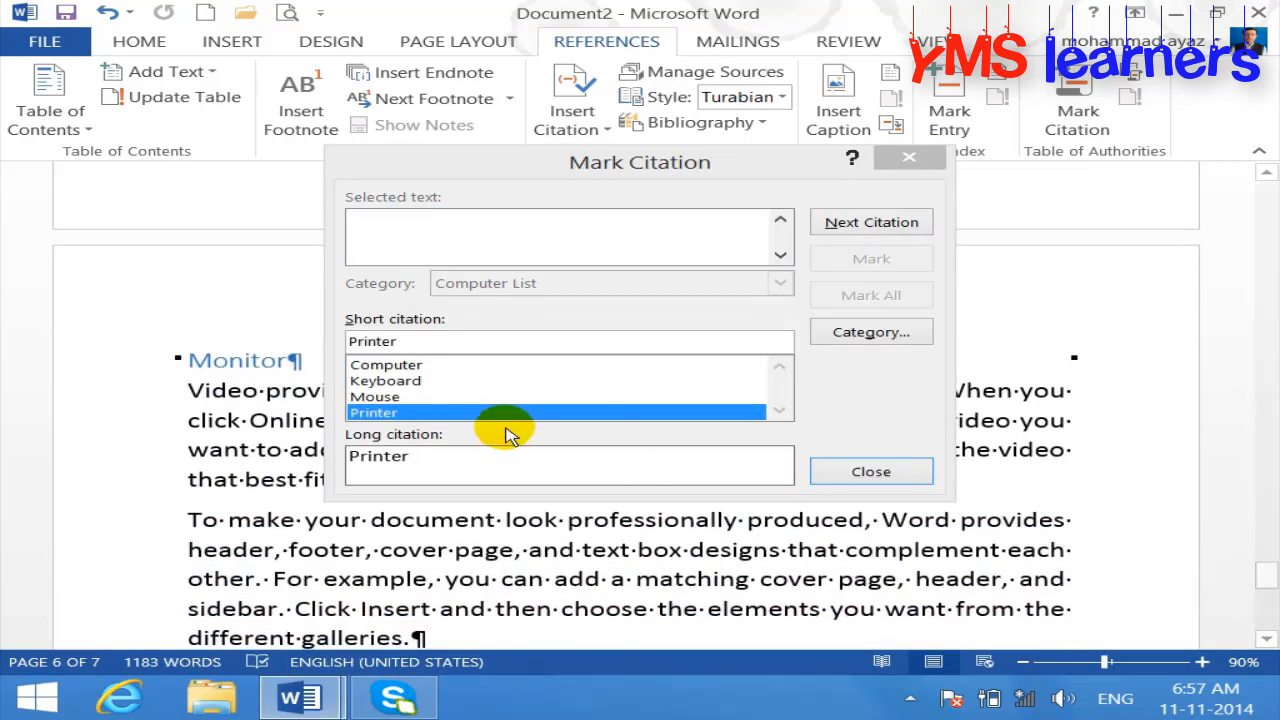
triple_click(232, 360)
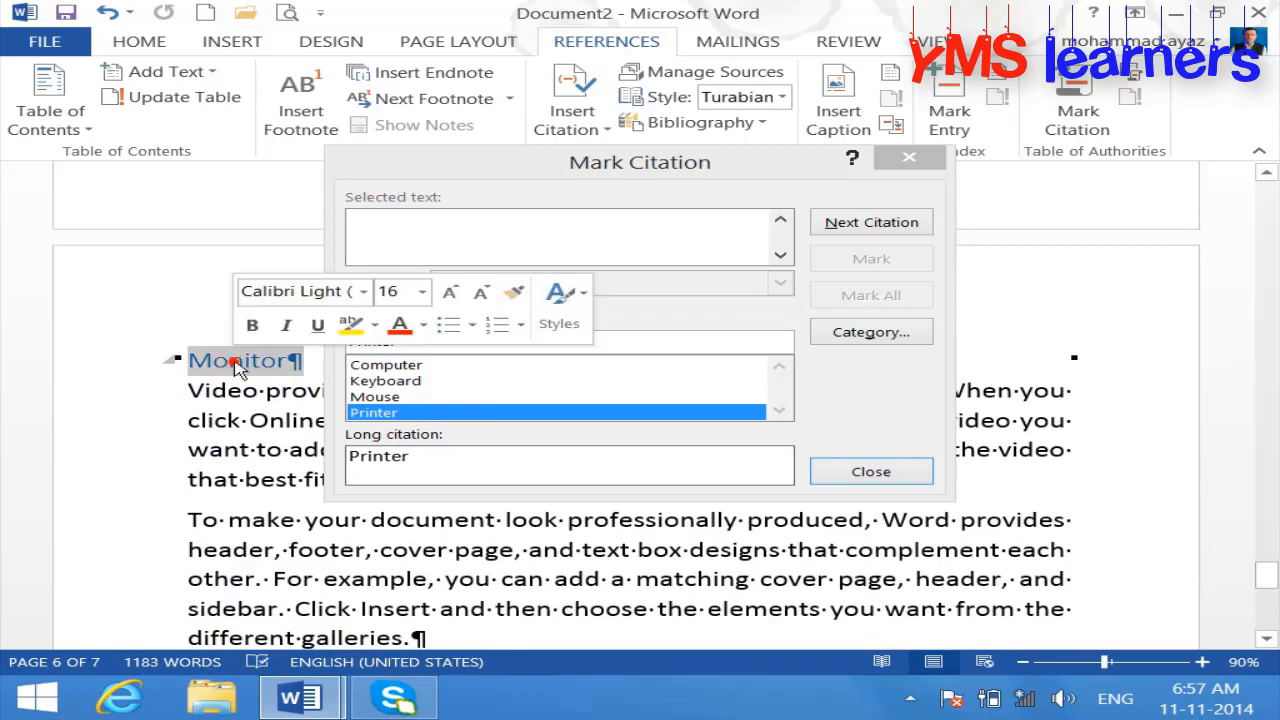
click(500, 182)
click(871, 259)
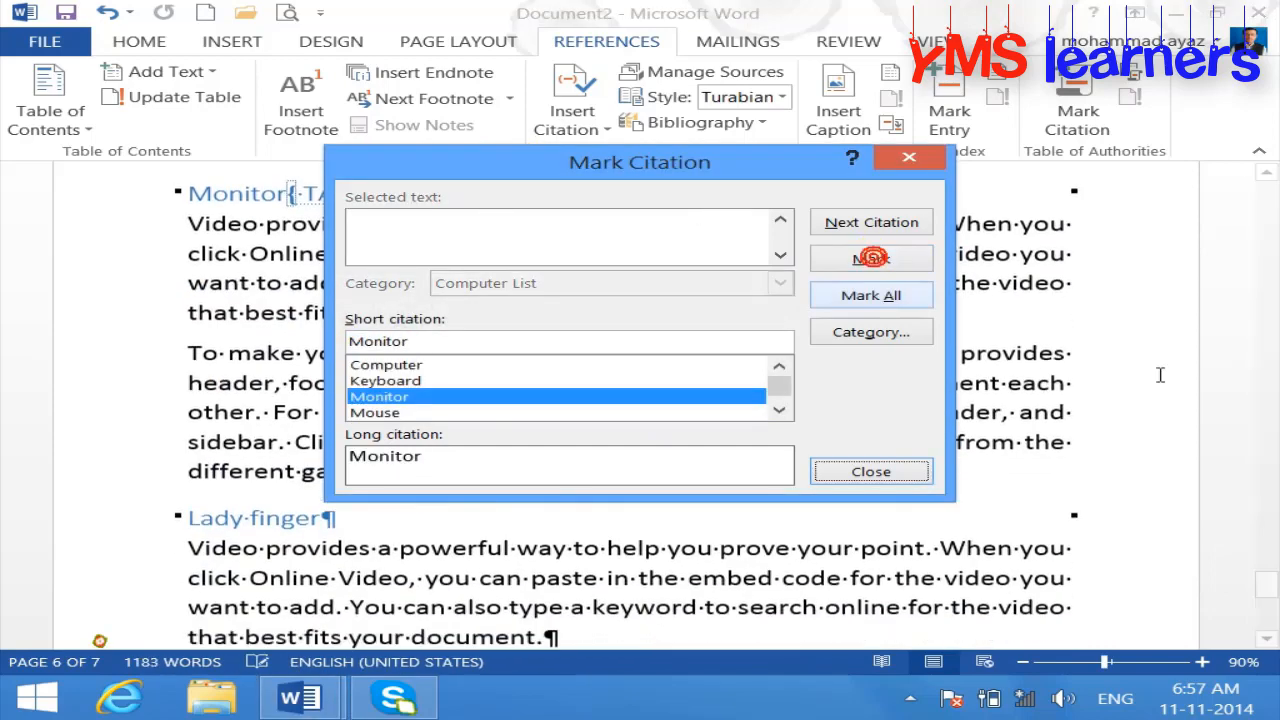
drag(1262, 558, 1261, 269)
click(871, 471)
- Mark the "Apple" heading on page 2 as a citation in the Fruit List category
triple_click(210, 460)
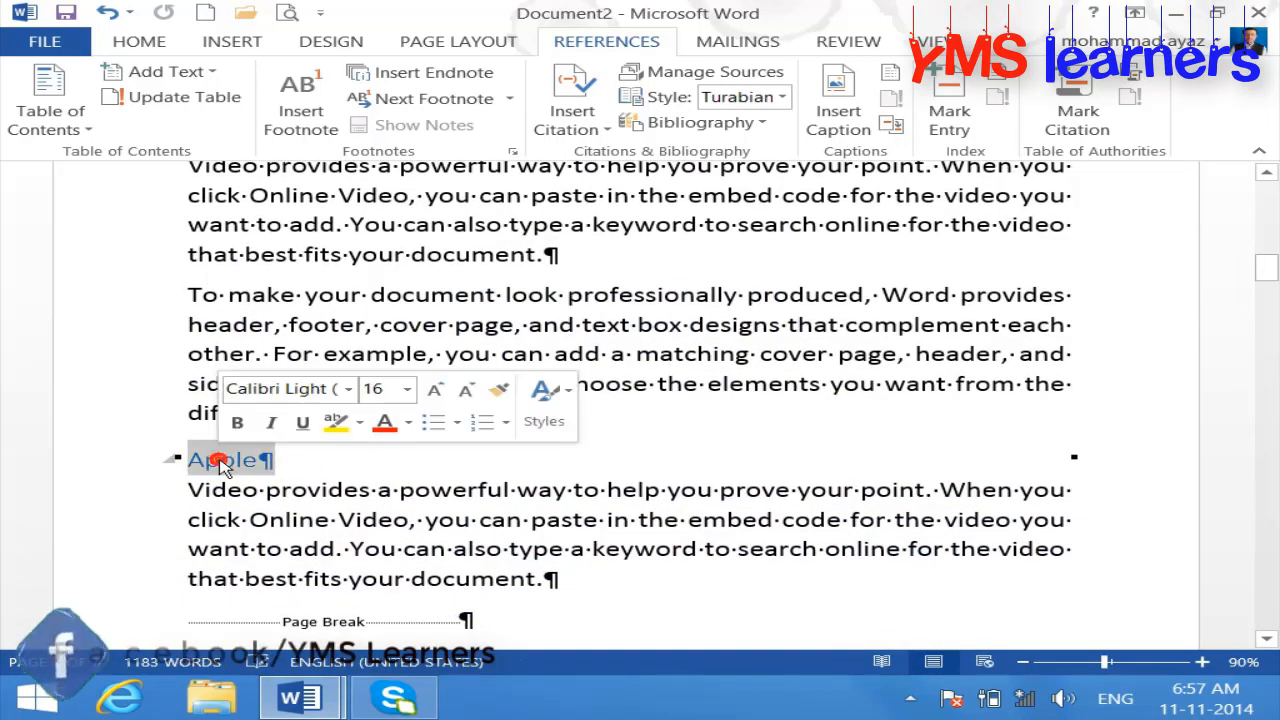
click(1065, 108)
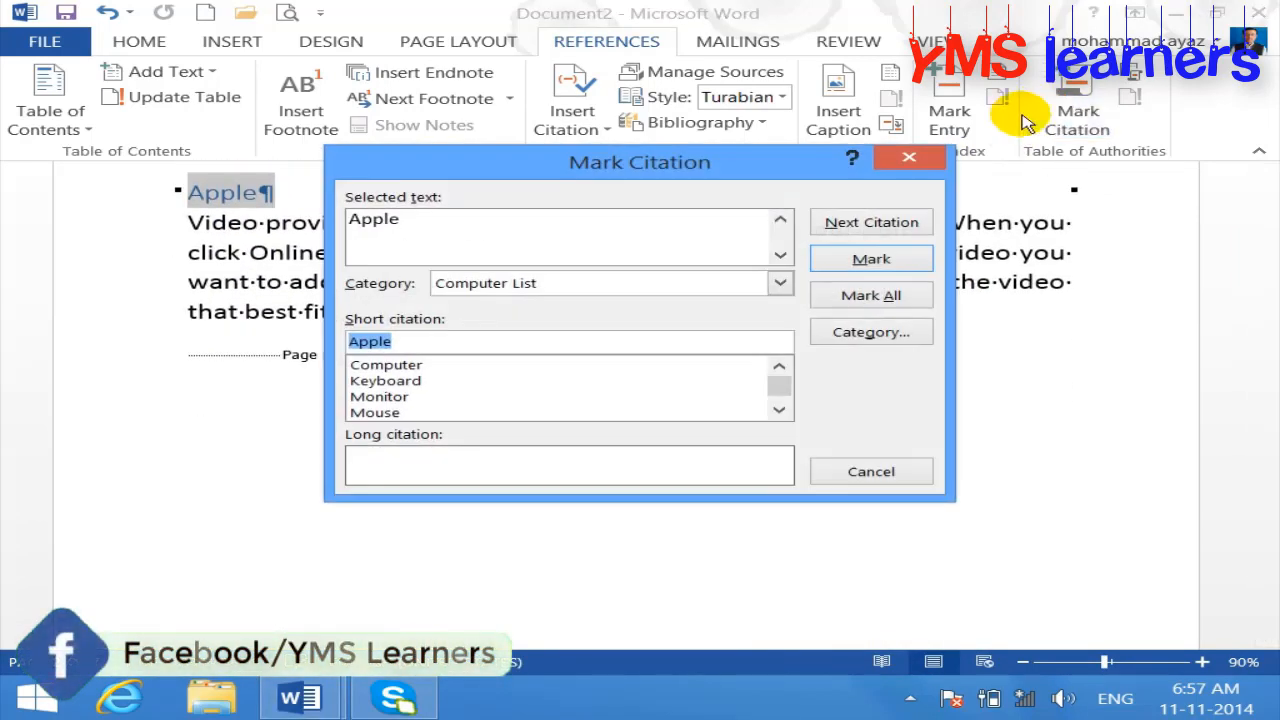
click(781, 290)
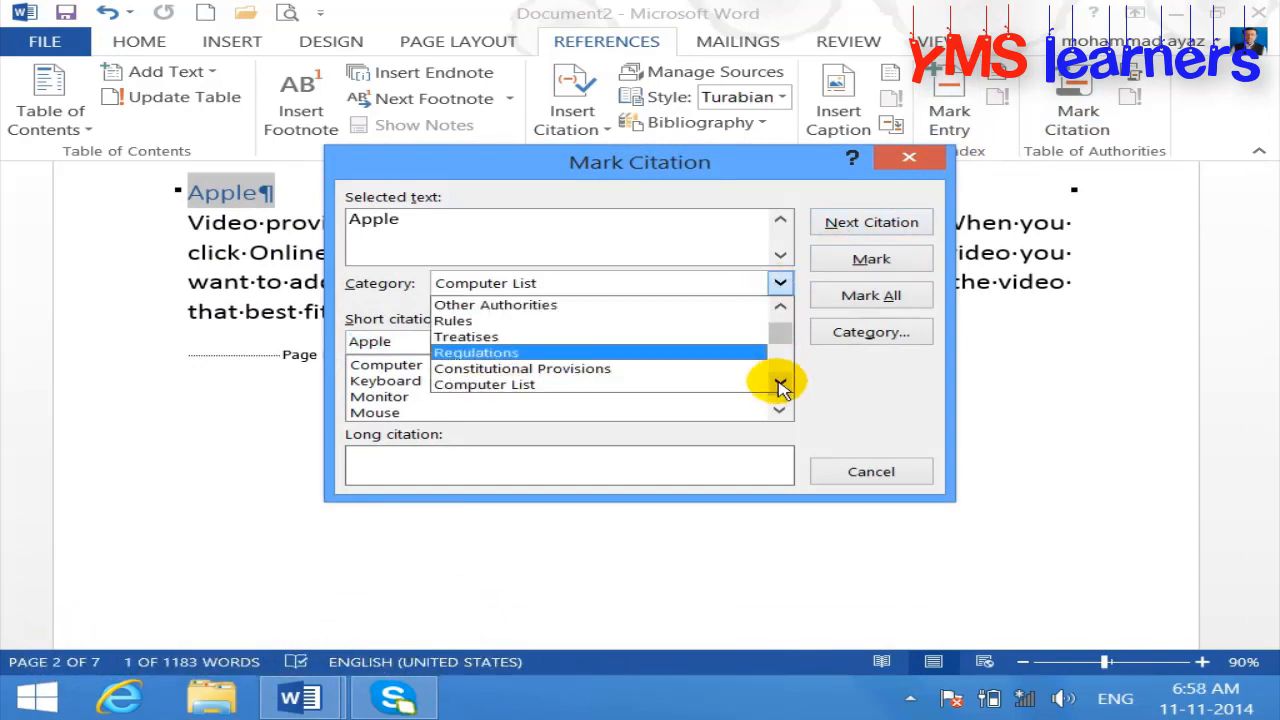
click(780, 381)
click(780, 381)
click(780, 381)
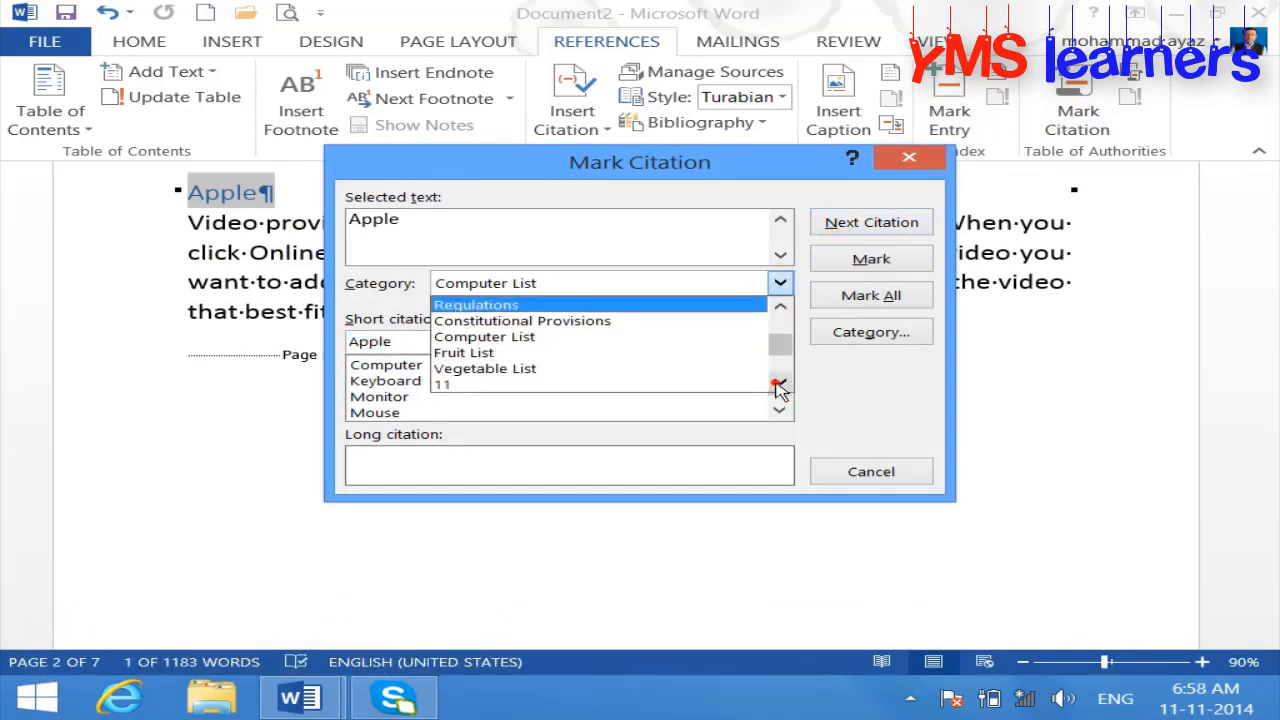
click(465, 355)
click(870, 260)
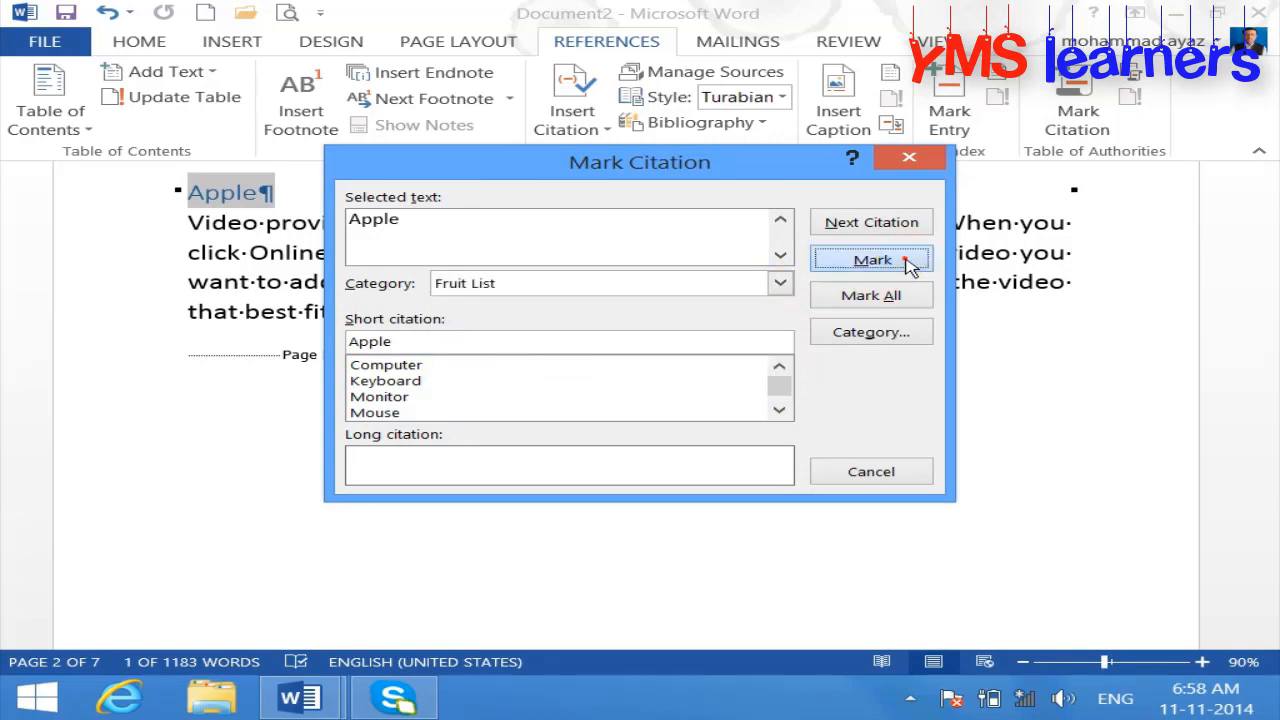
- Mark the "Orange" heading on page 4 as a citation in the Fruit List category
click(223, 313)
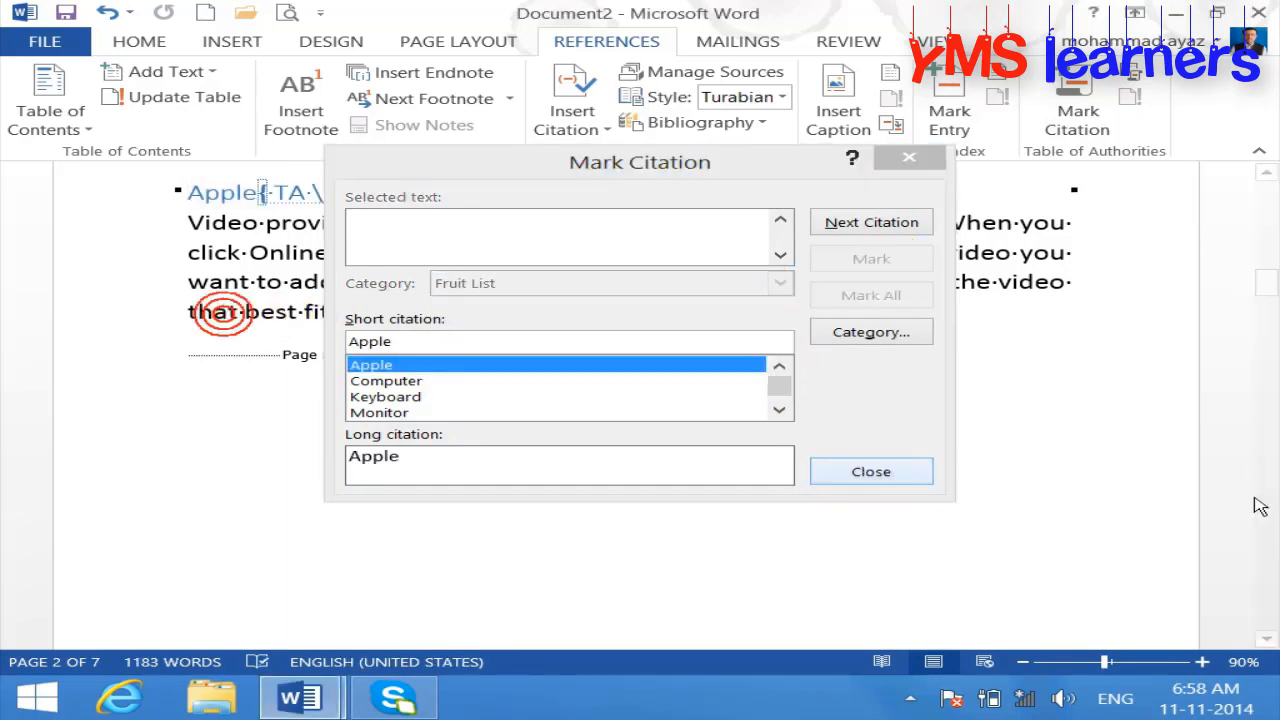
drag(1265, 295, 1257, 386)
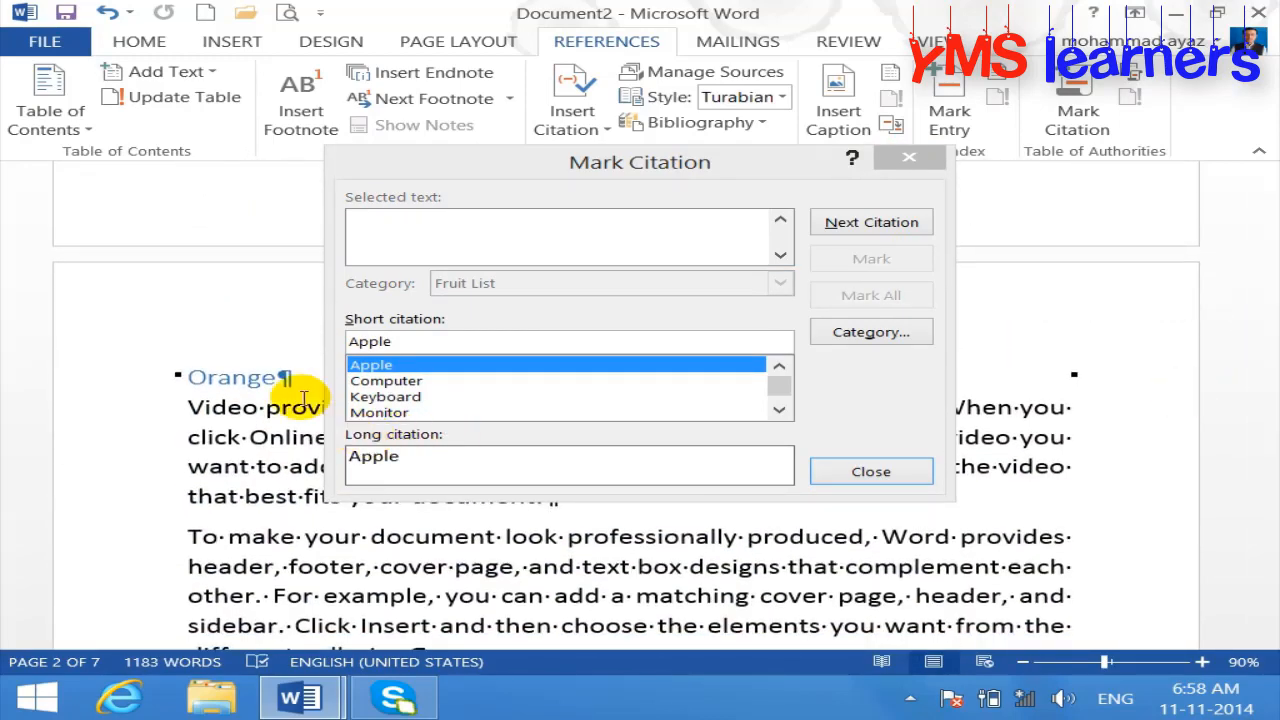
click(631, 162)
click(871, 259)
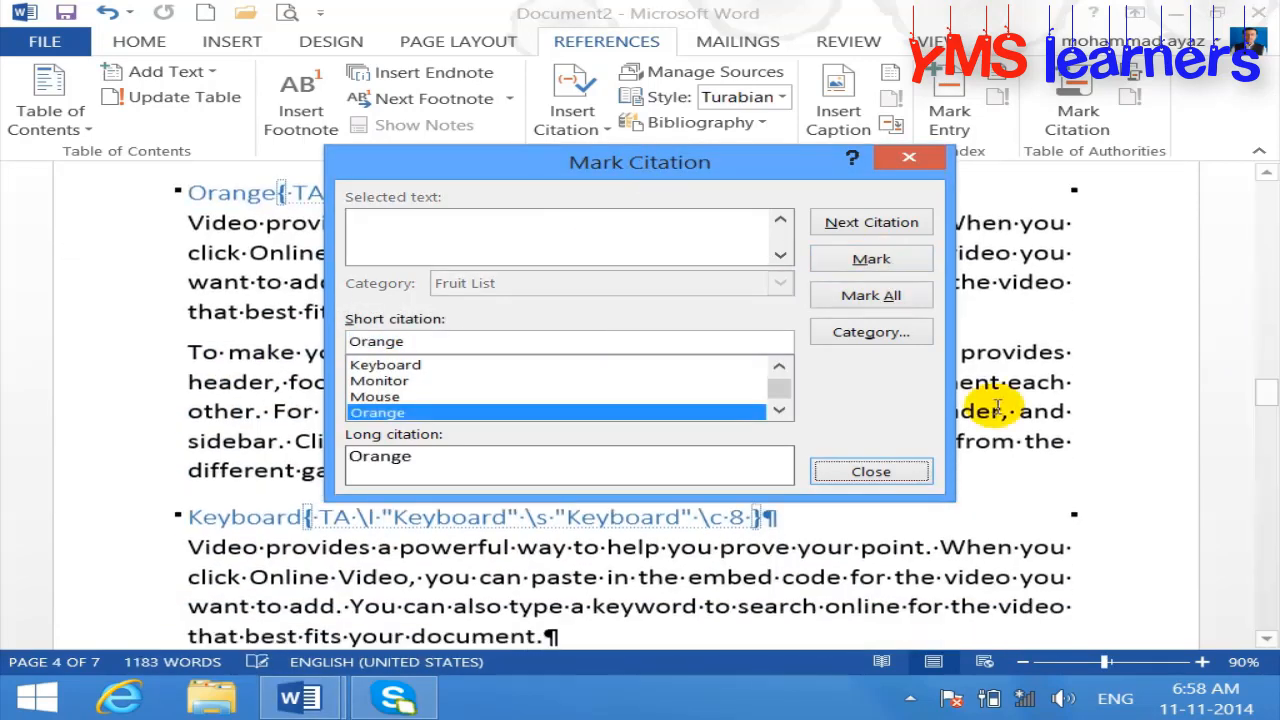
- Mark the "Banana" heading on page 5 as a citation in the Fruit List category
click(1026, 436)
drag(1270, 415, 1270, 468)
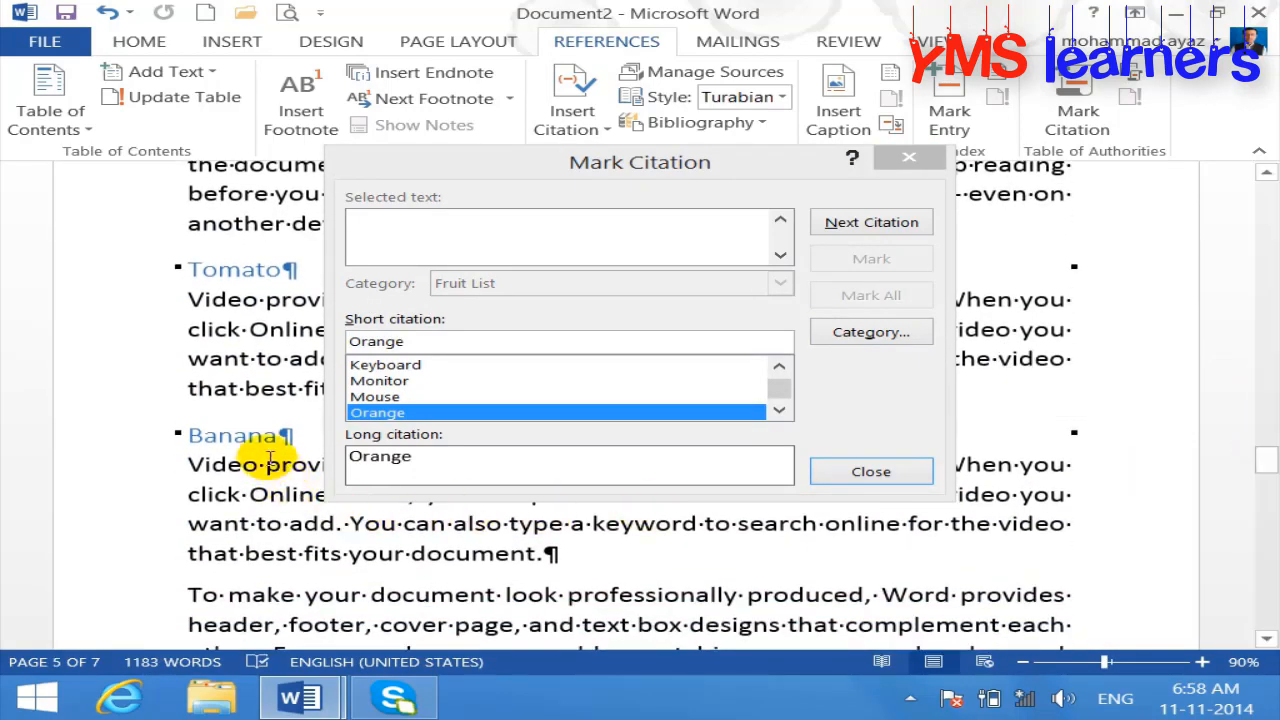
double_click(255, 437)
click(543, 170)
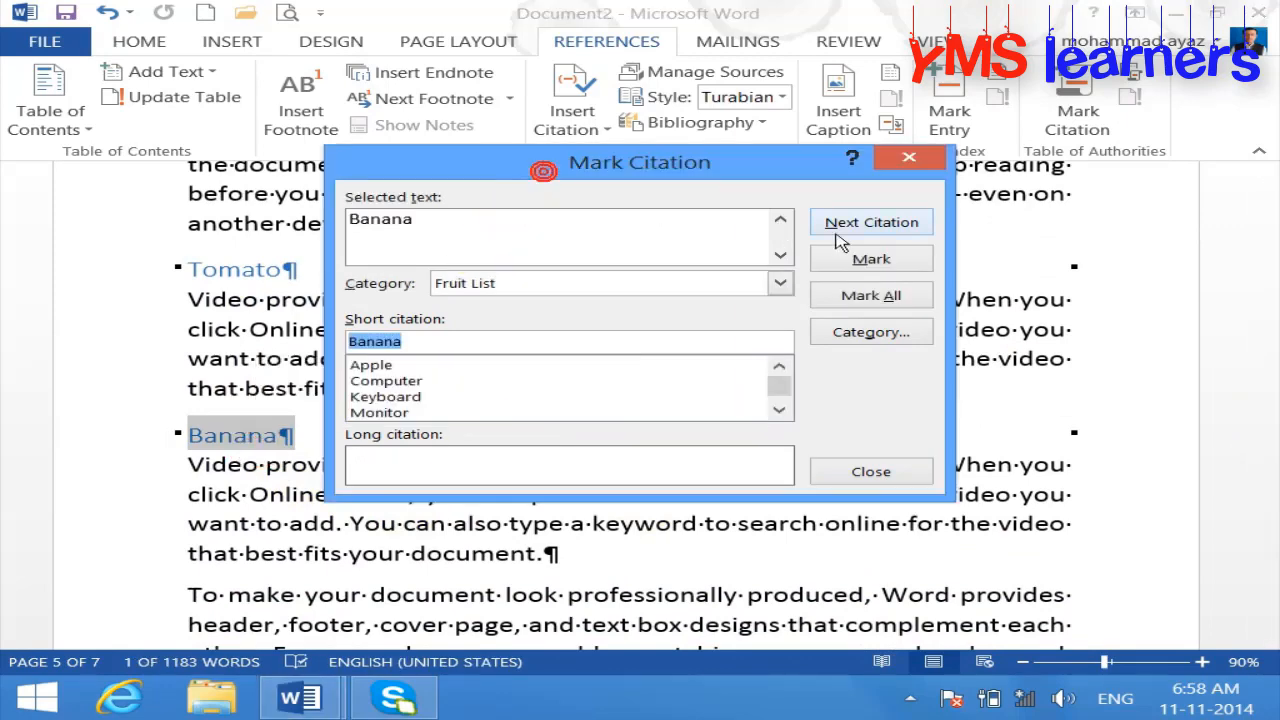
click(880, 263)
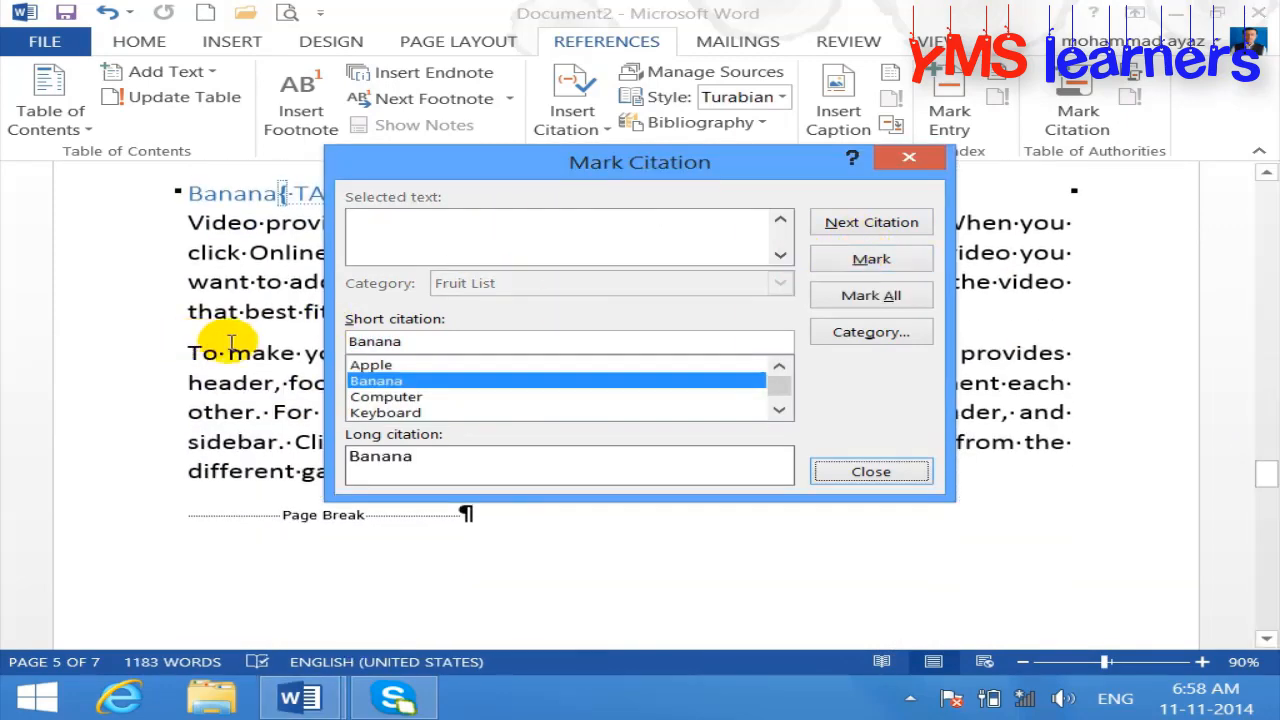
- Mark the "Grapes" heading on page 6 as a citation in the Fruit List category and close the Mark Citation dialog
click(268, 347)
drag(1265, 480, 1265, 535)
double_click(222, 250)
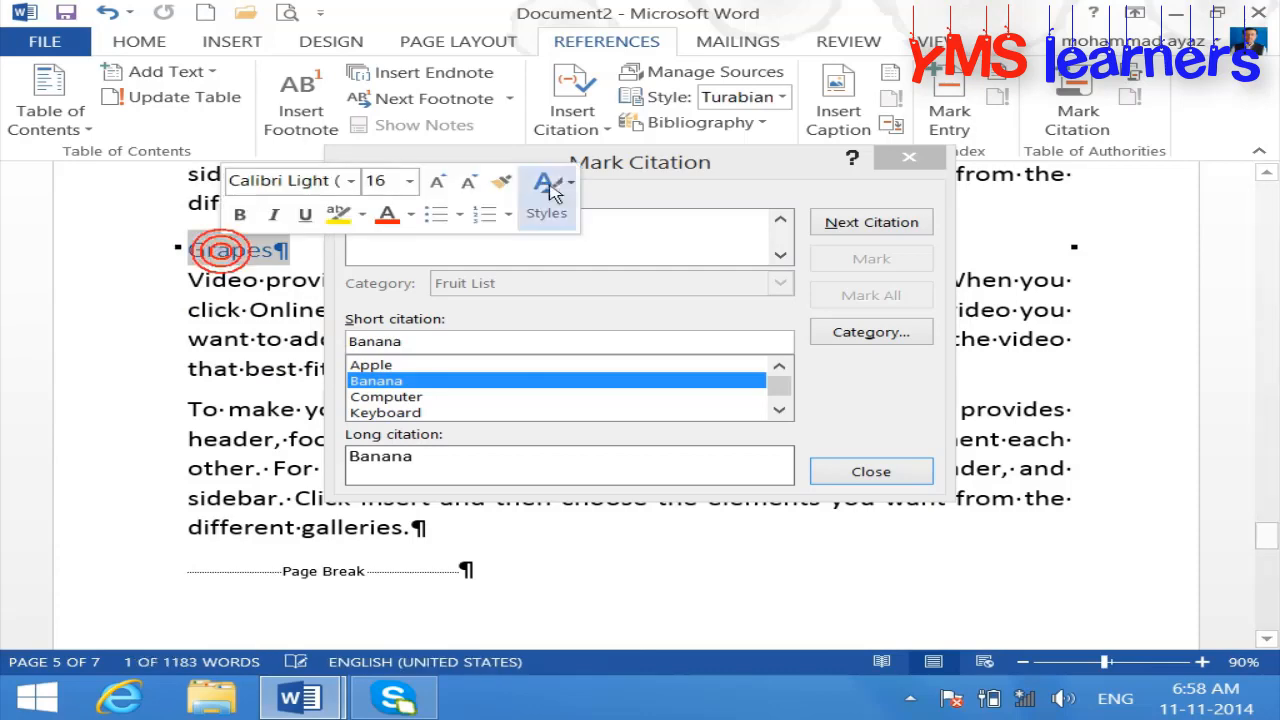
click(668, 163)
click(871, 259)
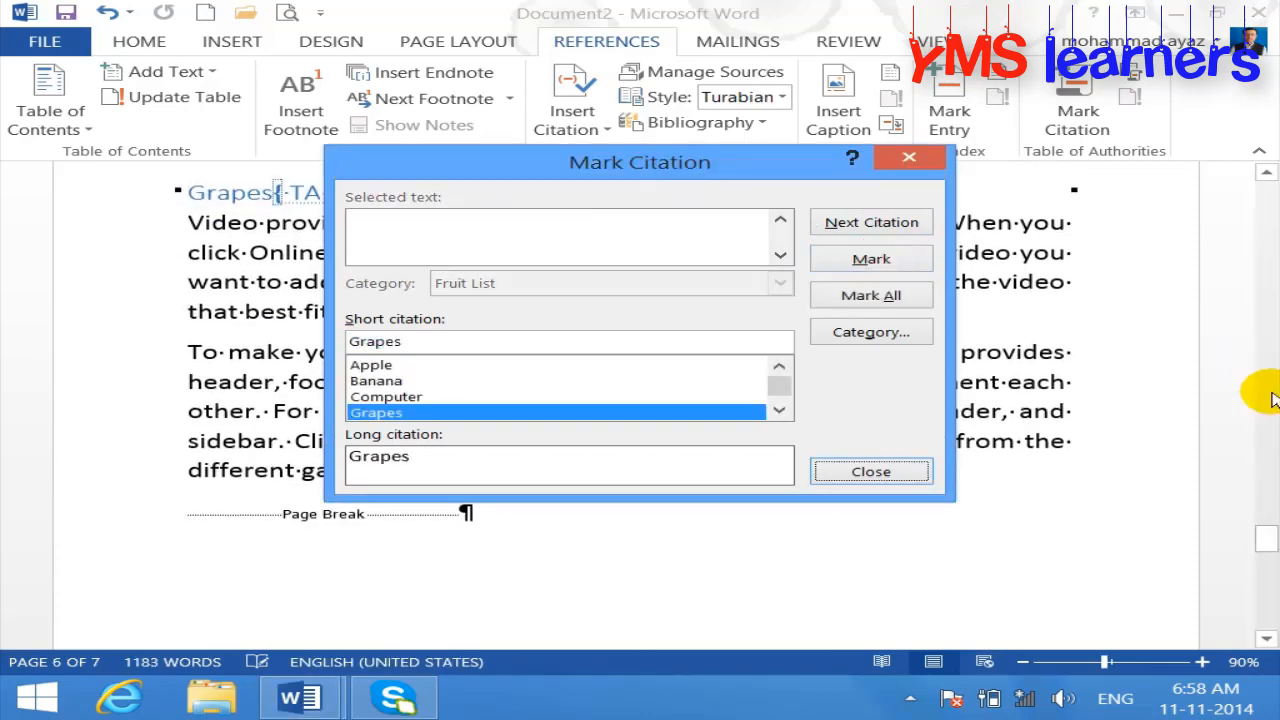
drag(1265, 541, 1270, 614)
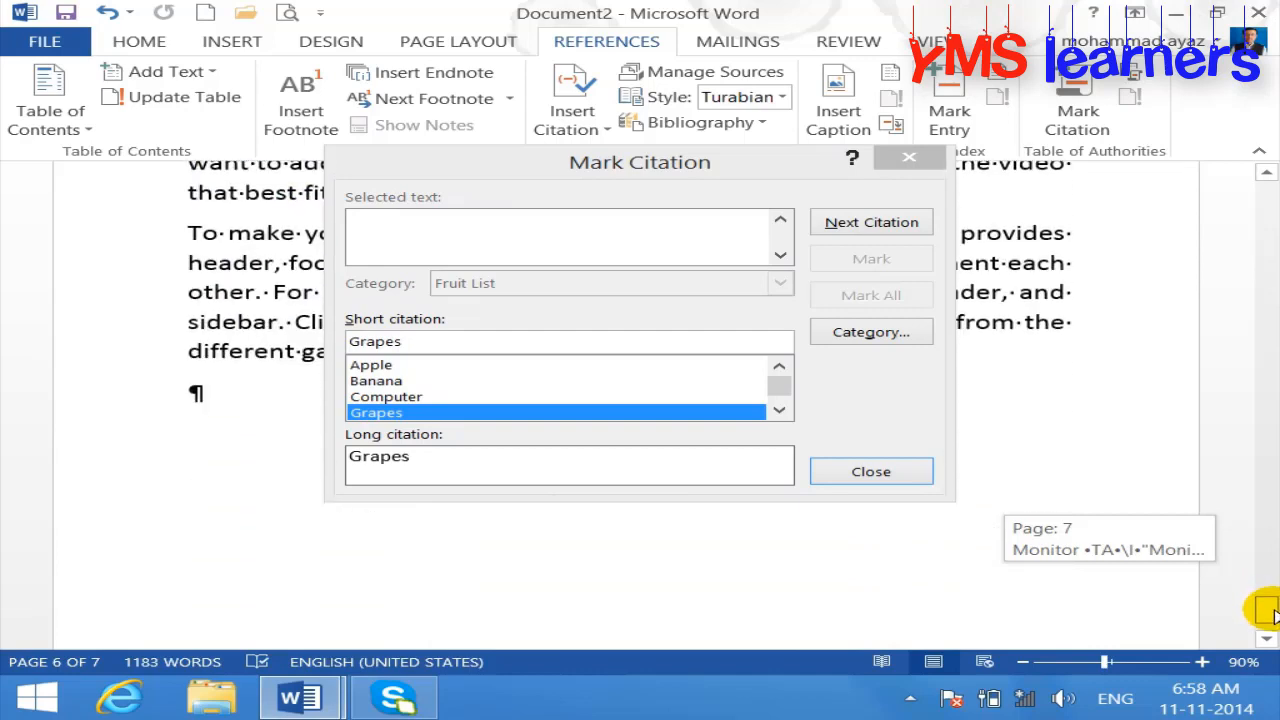
click(866, 474)
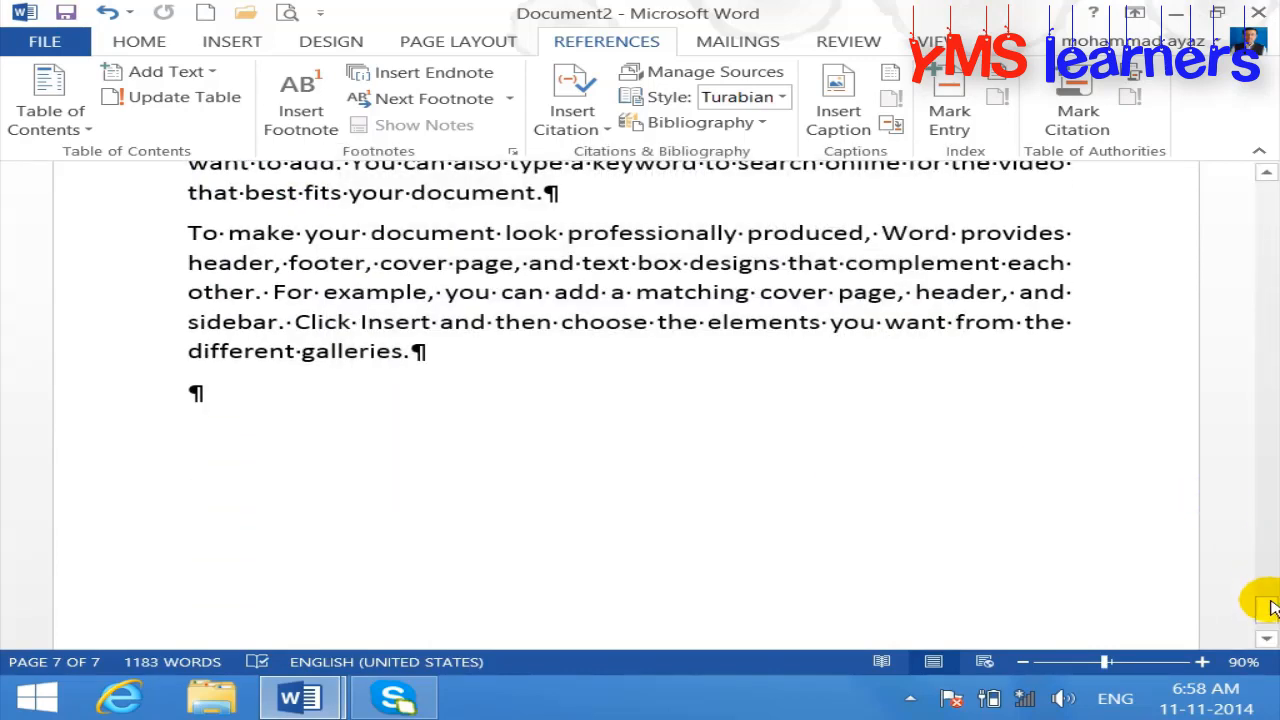
- Mark the "Onion" heading on page 3 as a citation in the Vegetable List category
drag(1270, 608, 1266, 340)
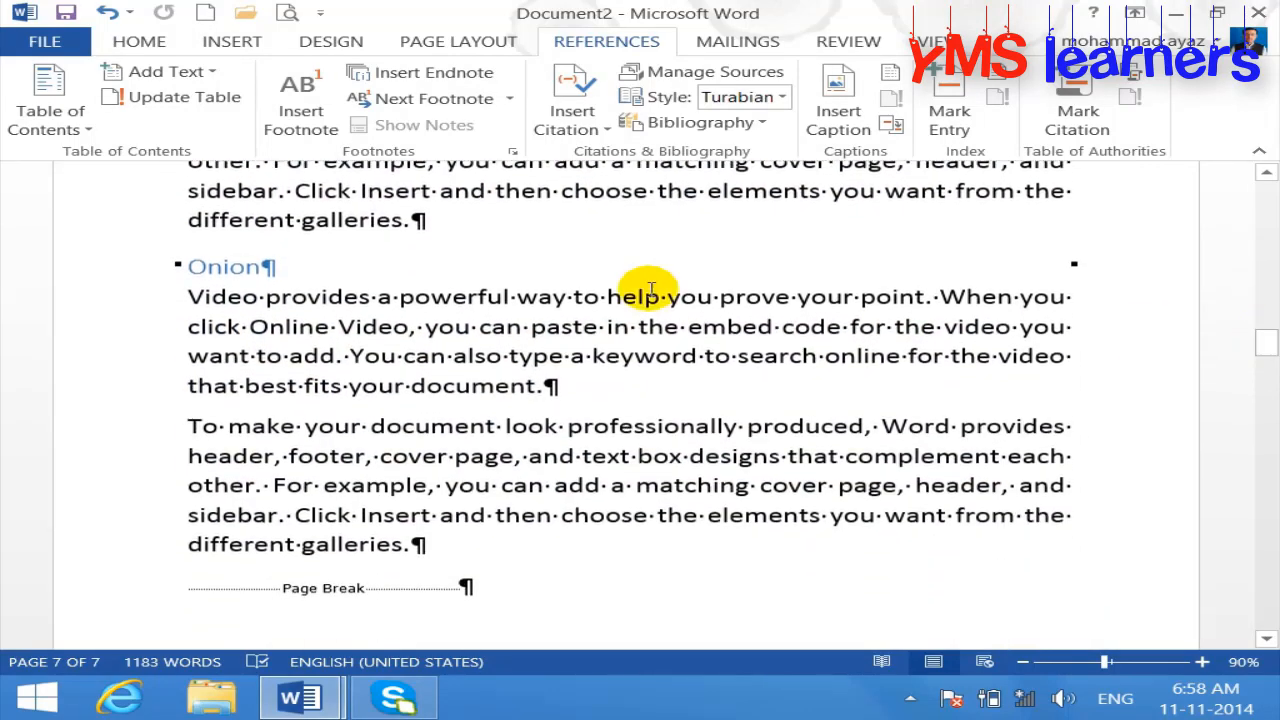
double_click(222, 266)
click(1076, 112)
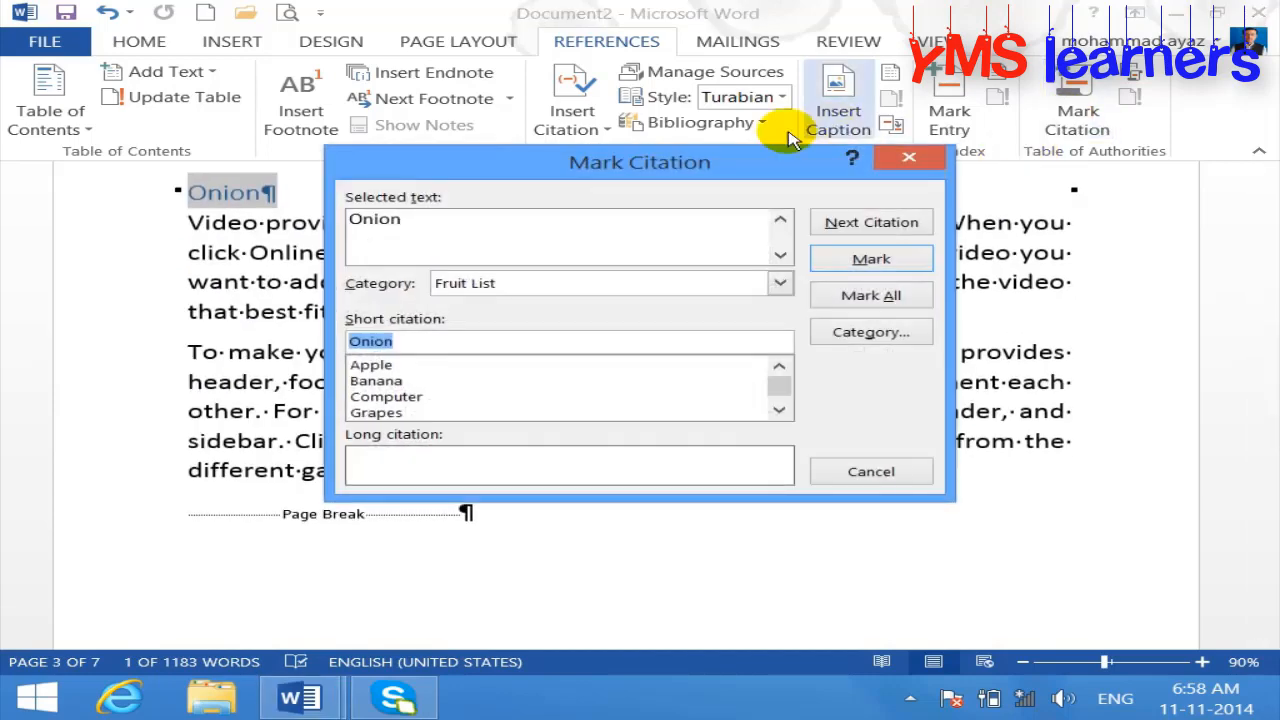
click(779, 287)
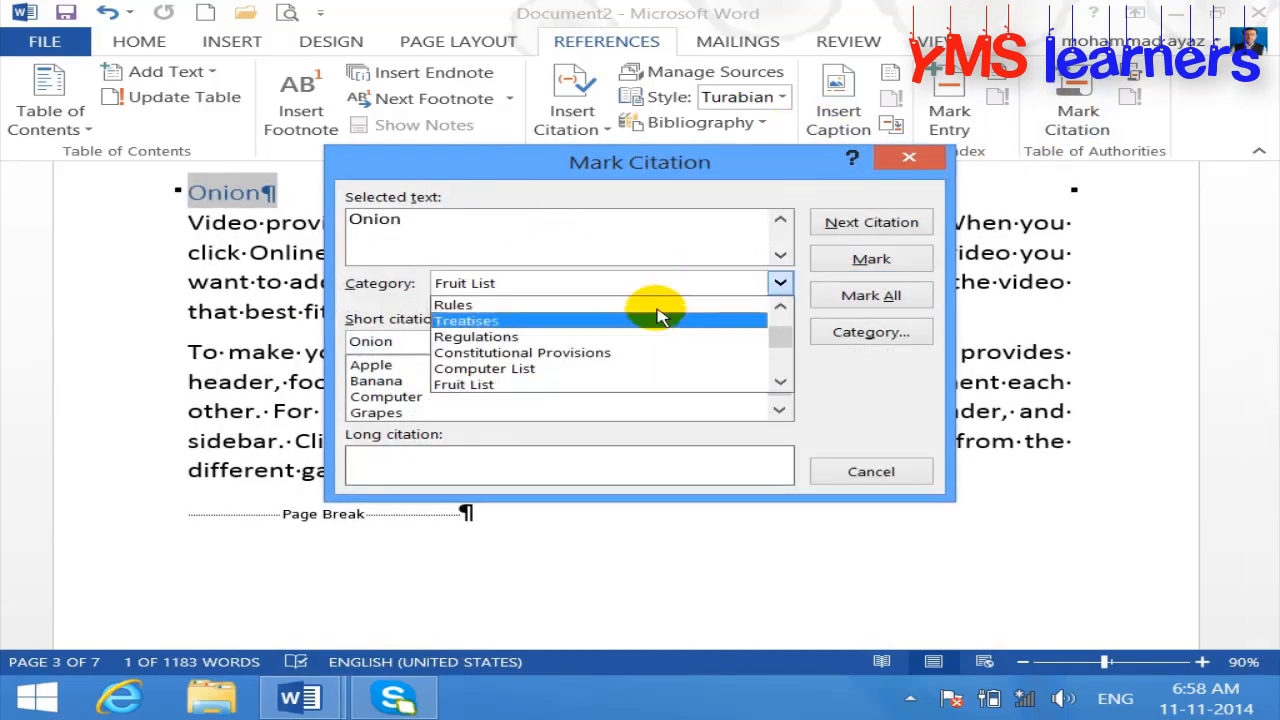
click(782, 382)
click(782, 382)
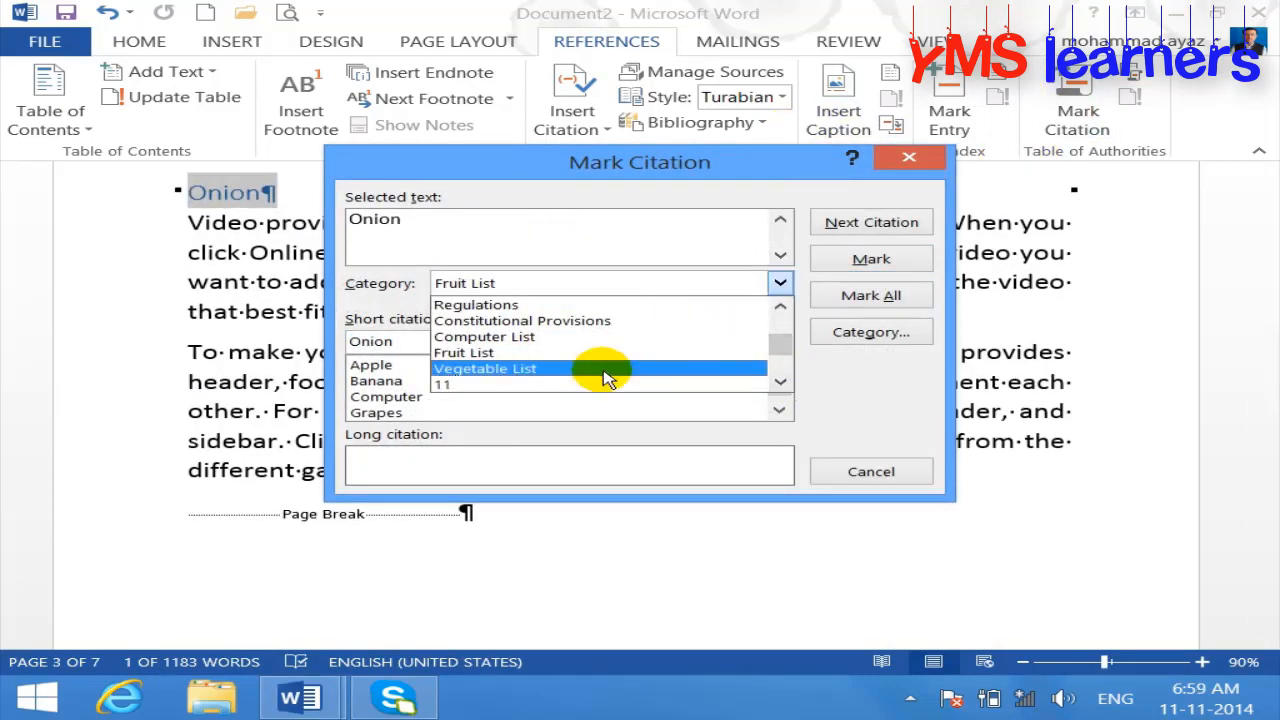
click(600, 368)
click(885, 262)
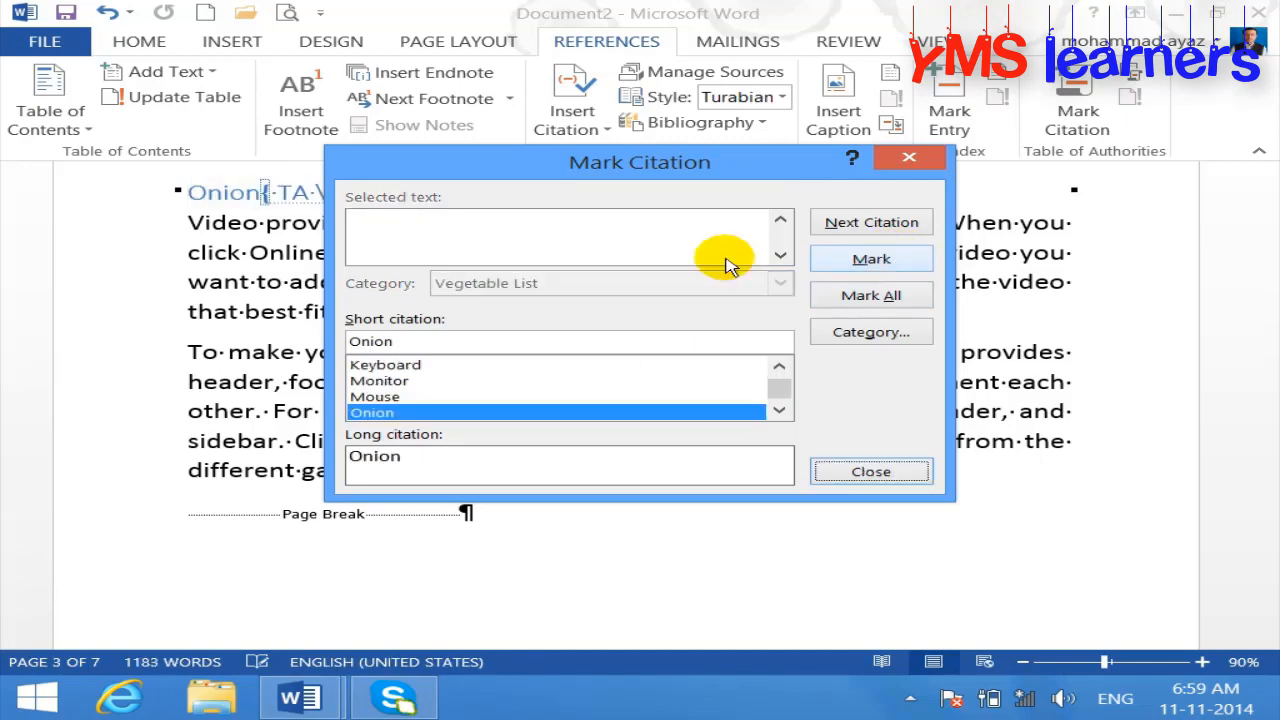
- Mark the "Tomato" heading on page 5 as a citation in the Vegetable List category
drag(1268, 352, 1262, 453)
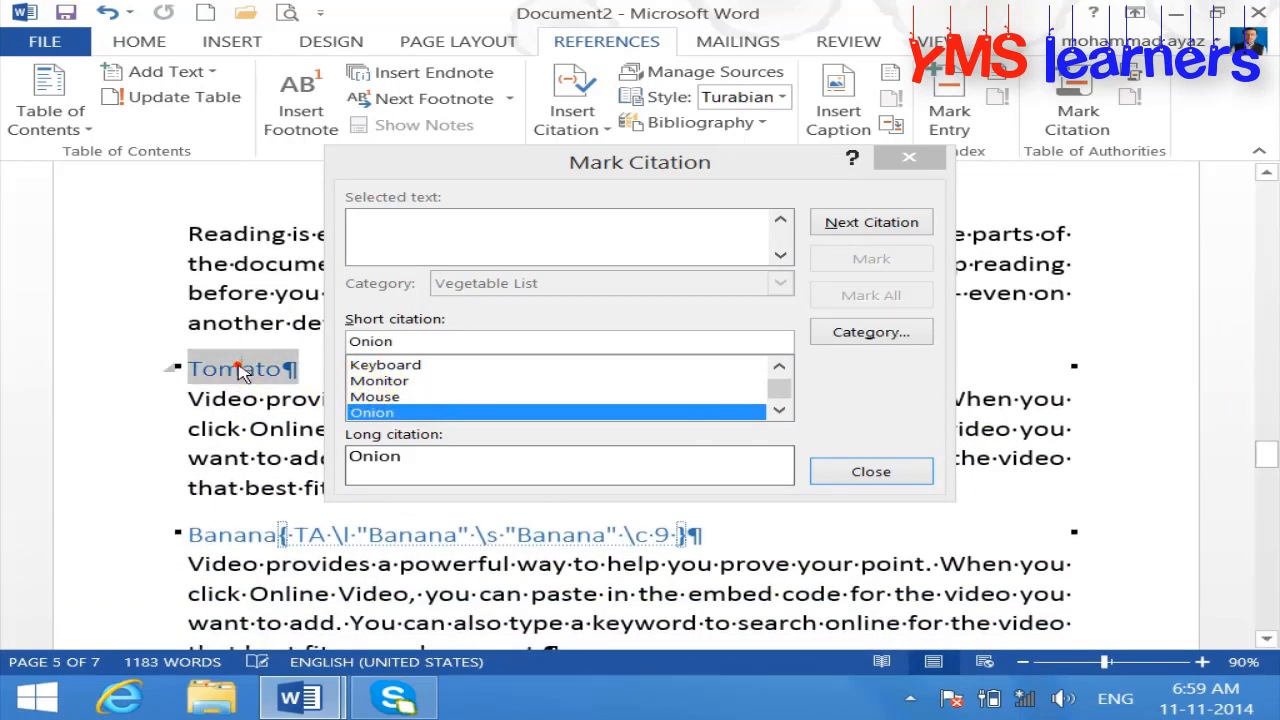
click(645, 190)
click(871, 258)
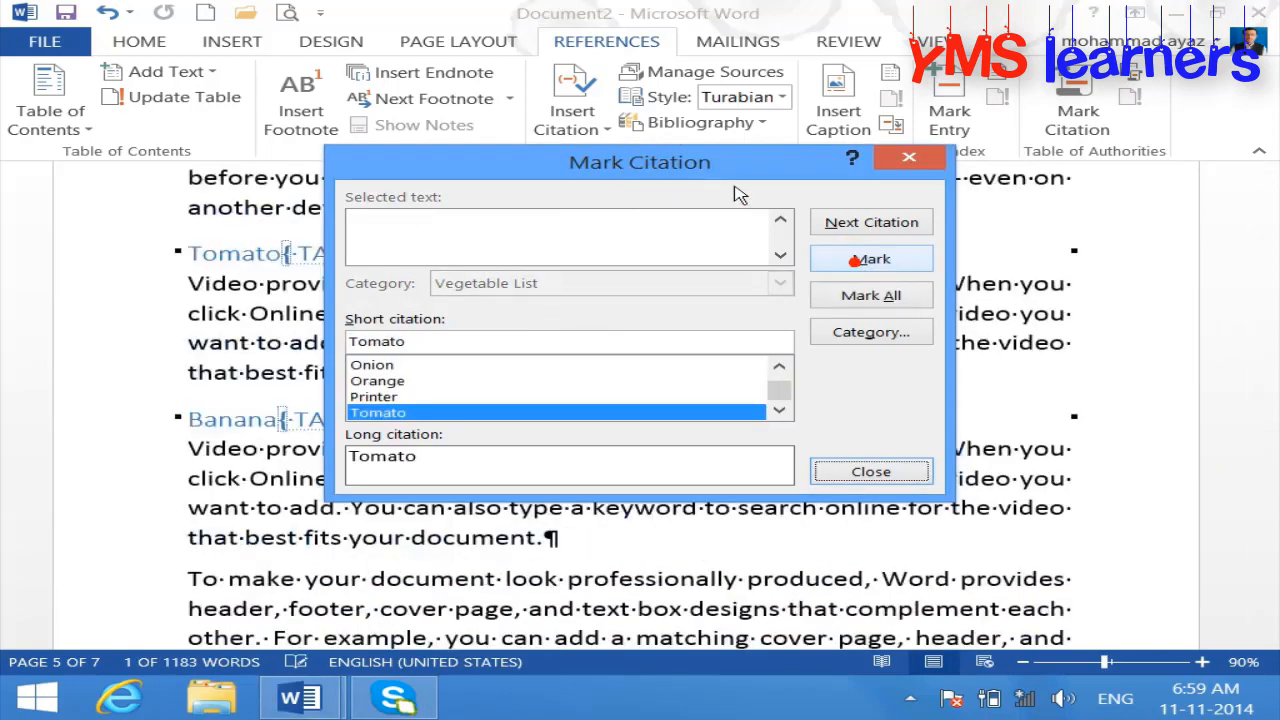
- Mark the "Lady finger" heading on page 7 as a citation in the Vegetable List category and close the Mark Citation dialog
drag(672, 165, 900, 190)
click(1100, 321)
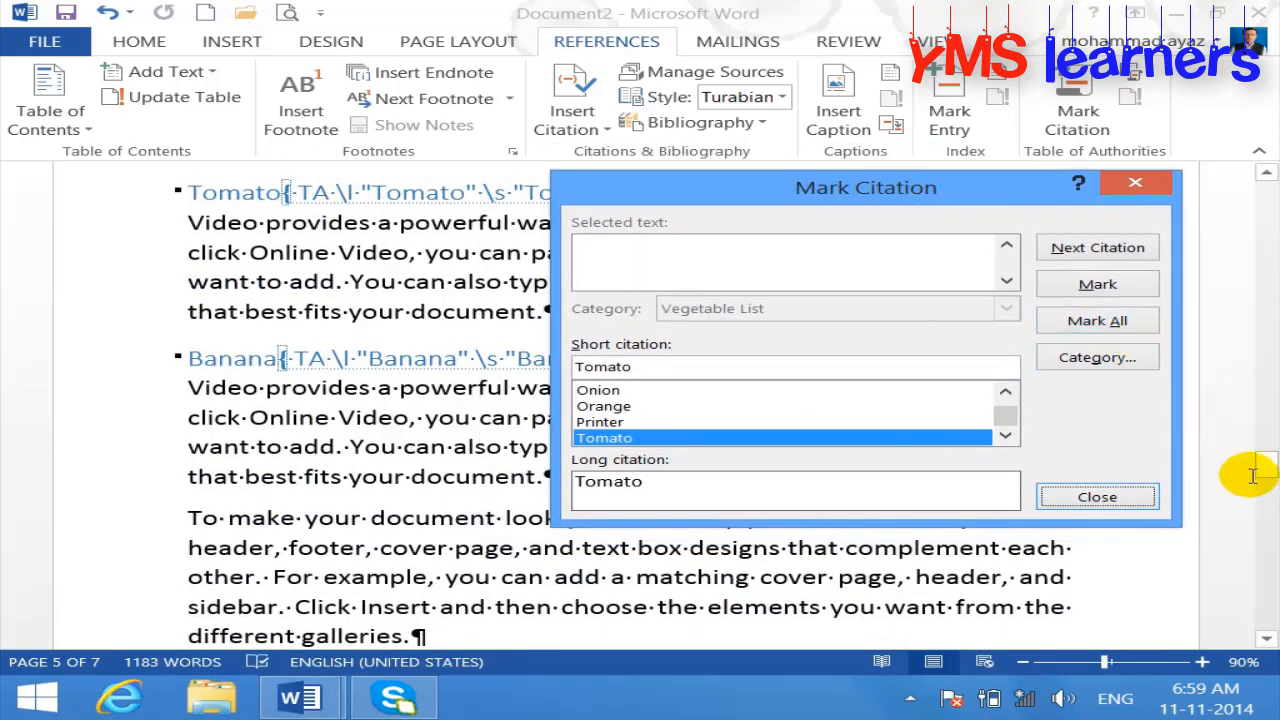
drag(1263, 476, 1266, 598)
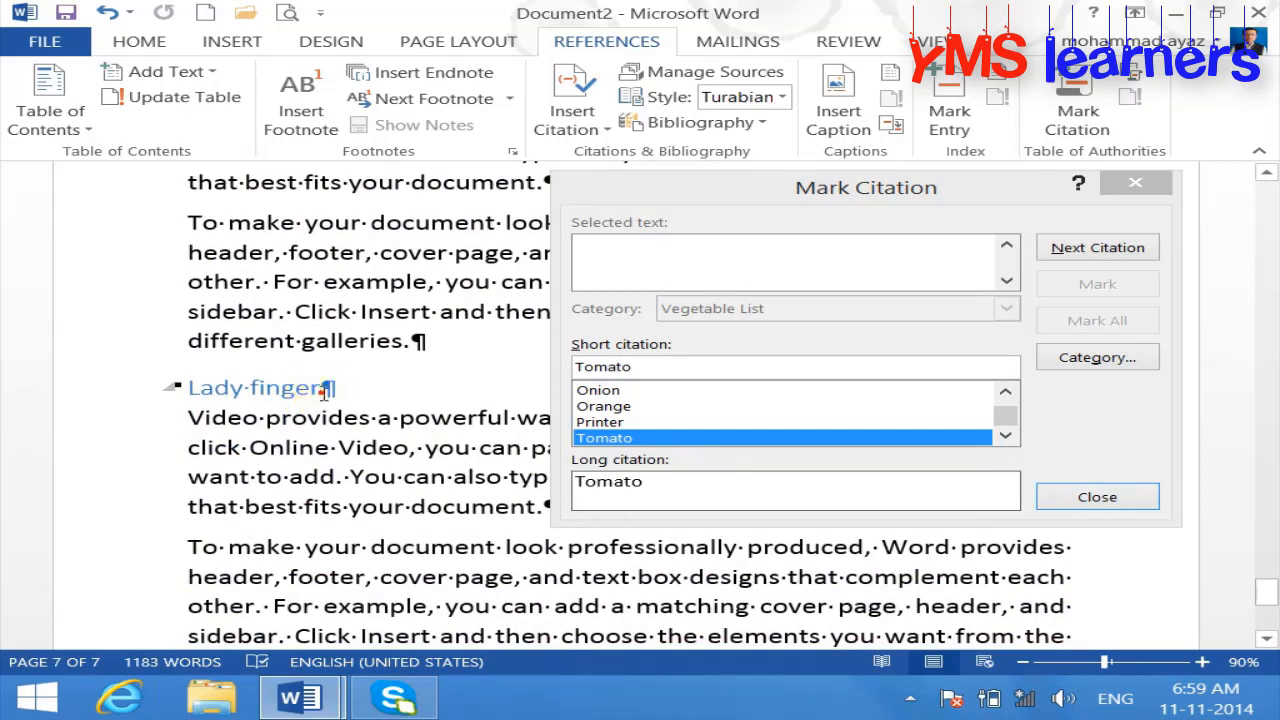
click(700, 187)
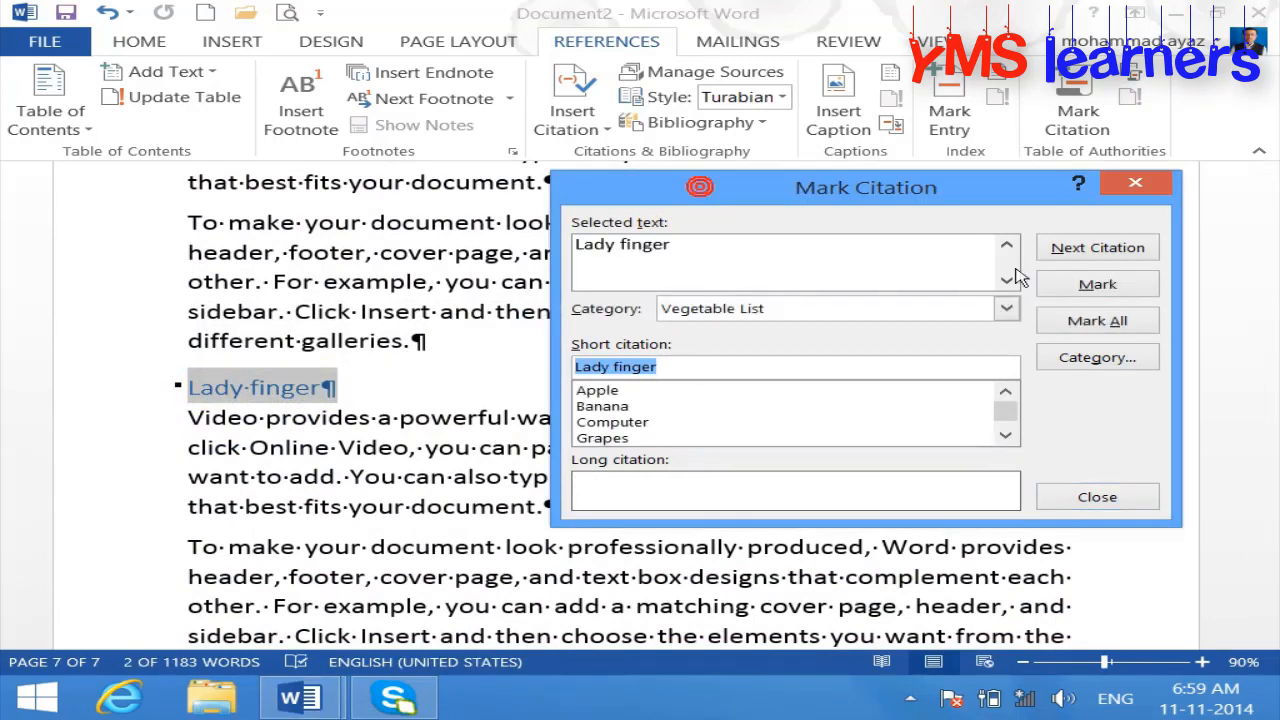
click(1090, 286)
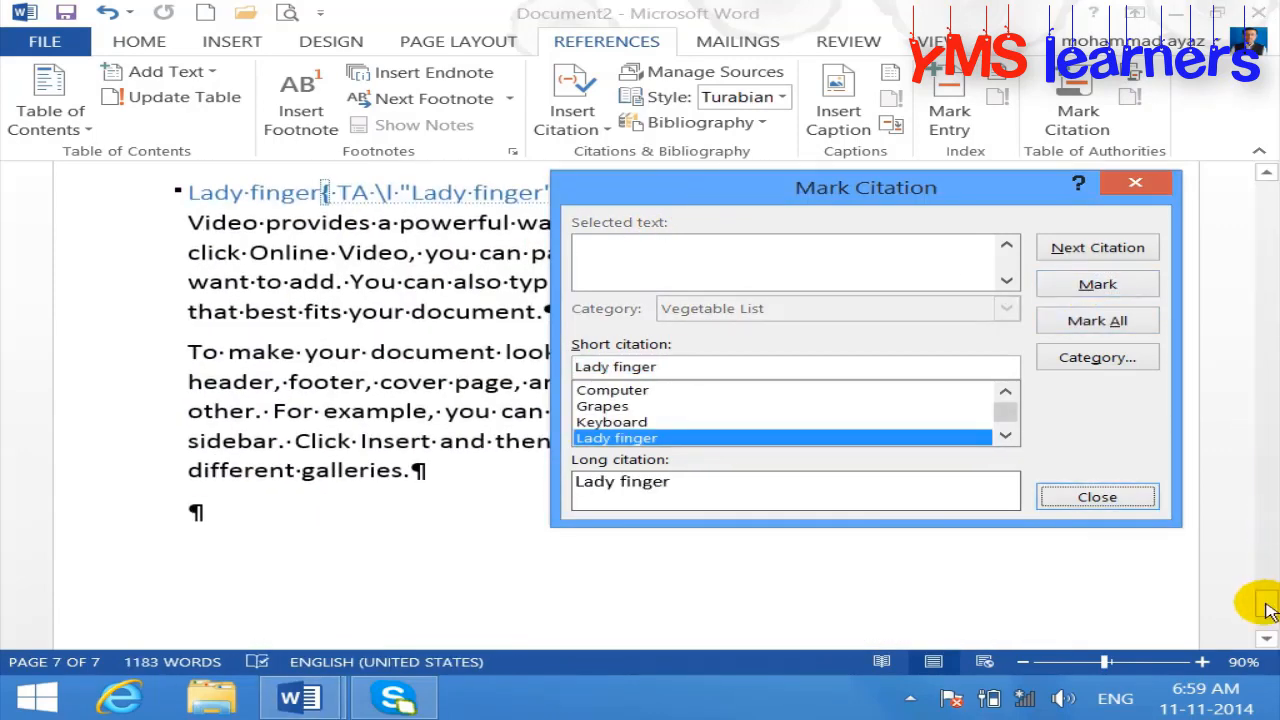
drag(1268, 610, 1240, 190)
click(1110, 505)
click(1108, 503)
- Hide the formatting marks and enter the title "Table of authorities:" on the blank first page, followed by a new line
click(139, 45)
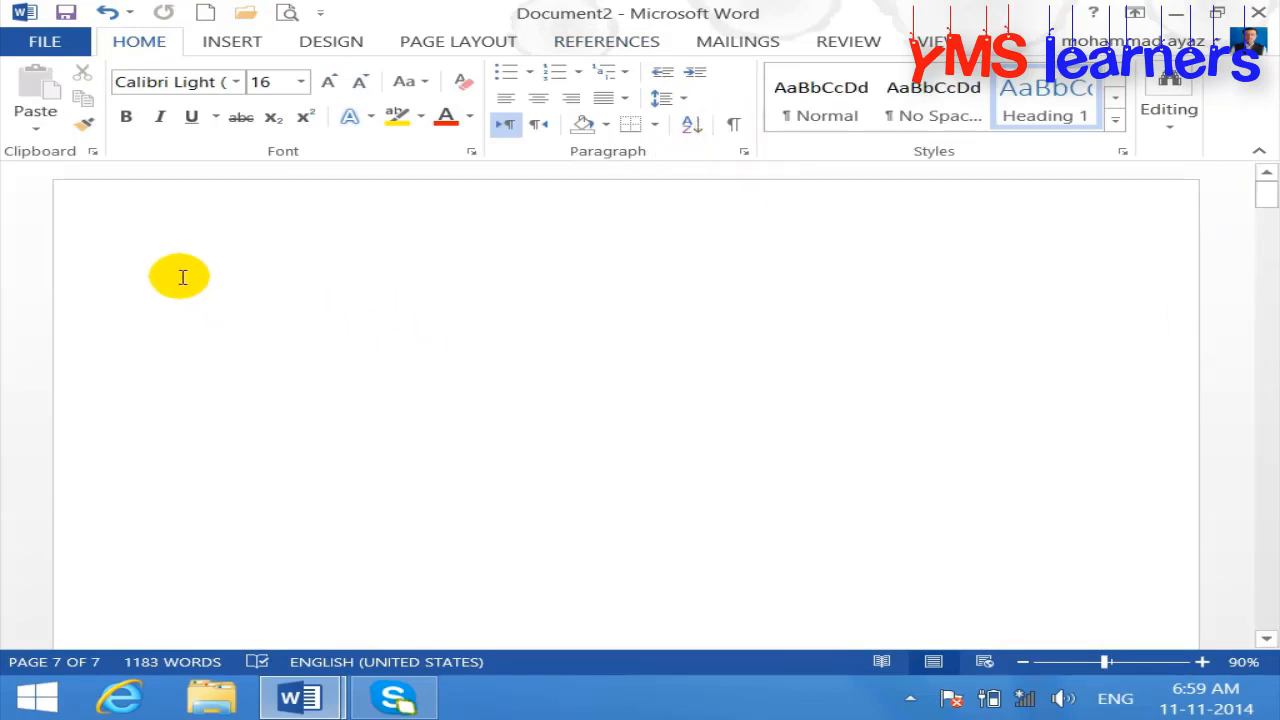
text(tab)
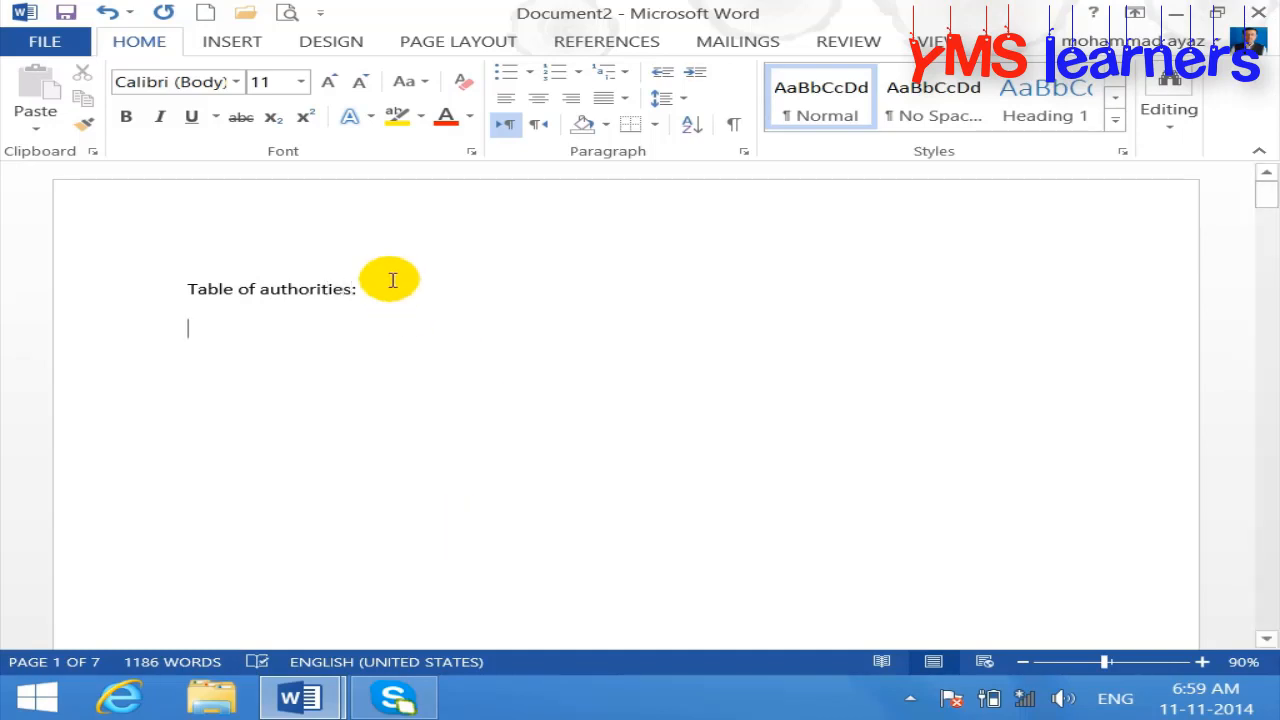
- Enlarge the "Table of authorities:" title to 32 pt and make it bold
drag(389, 277, 131, 280)
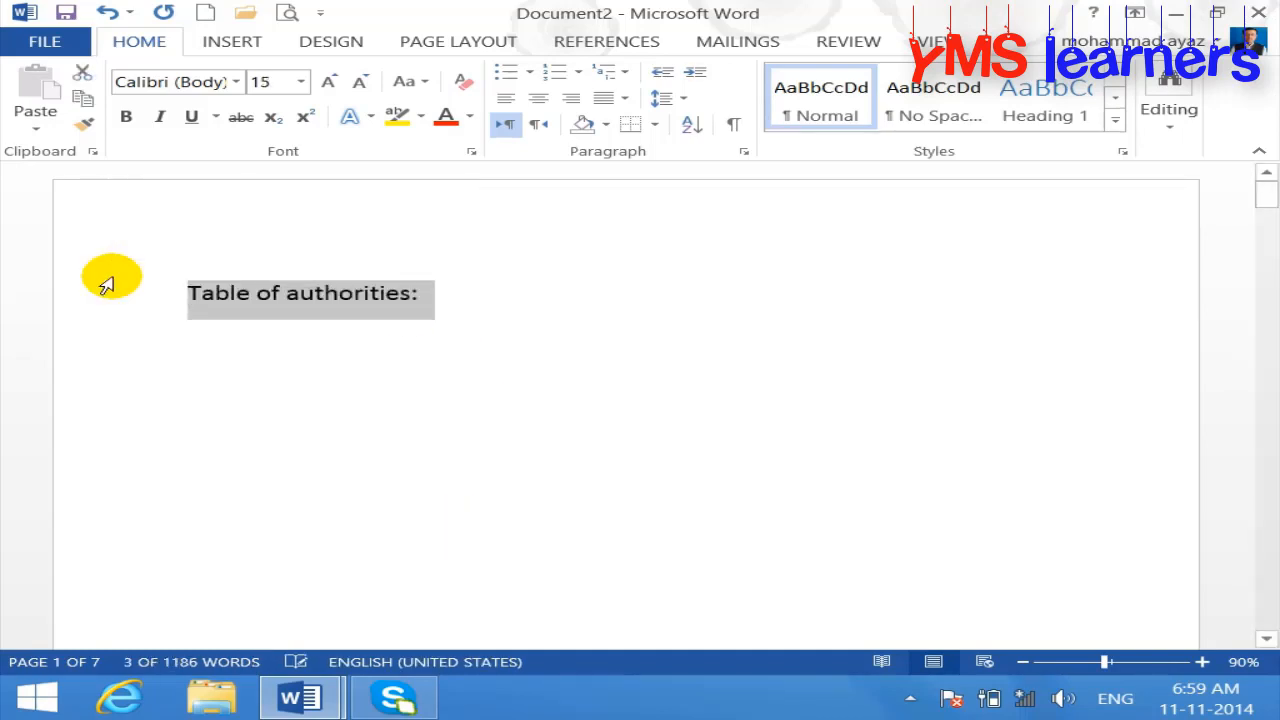
key(ctrl+])
key(ctrl+])
key(ctrl+])
key(ctrl+])
key(ctrl+])
key(ctrl+])
key(ctrl+])
key(ctrl+])
key(ctrl+])
key(ctrl+])
key(ctrl+])
key(ctrl+])
key(ctrl+])
key(ctrl+])
key(ctrl+])
key(ctrl+])
key(ctrl+])
key(ctrl+b)
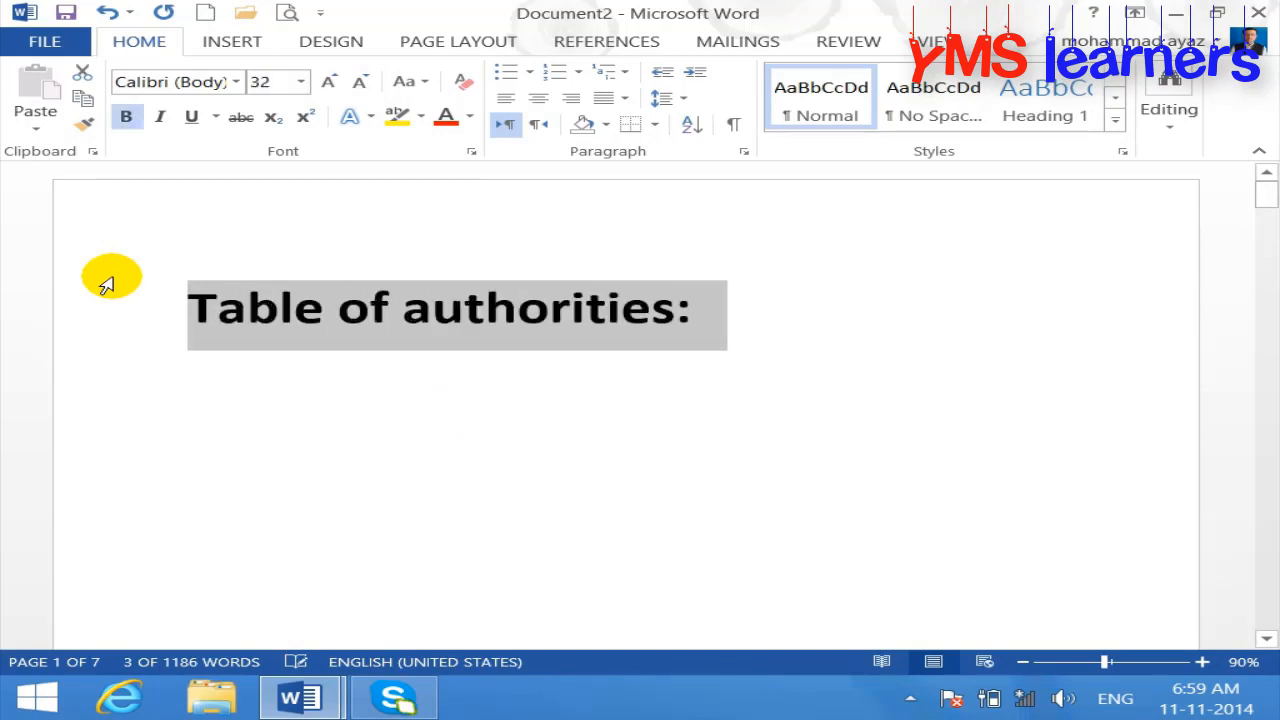
click(224, 404)
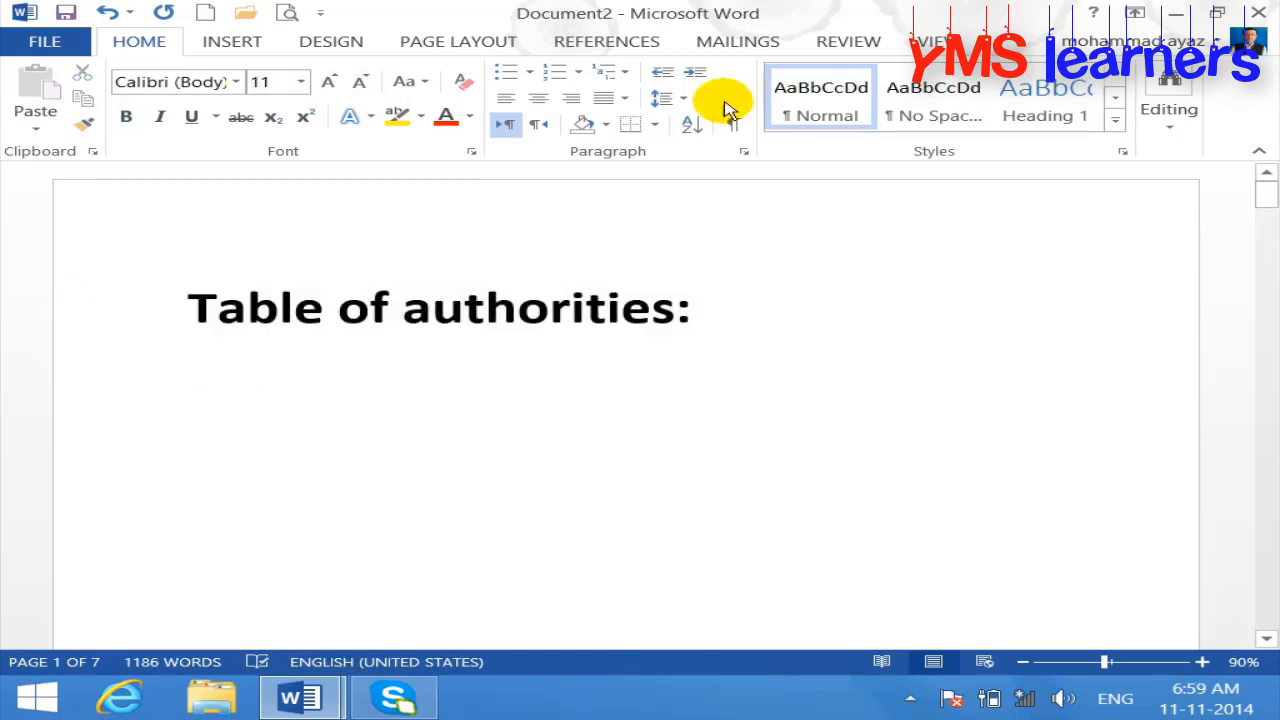
- Insert a table of authorities for all categories below the title, using the dotted tab leader and the From template format
click(643, 38)
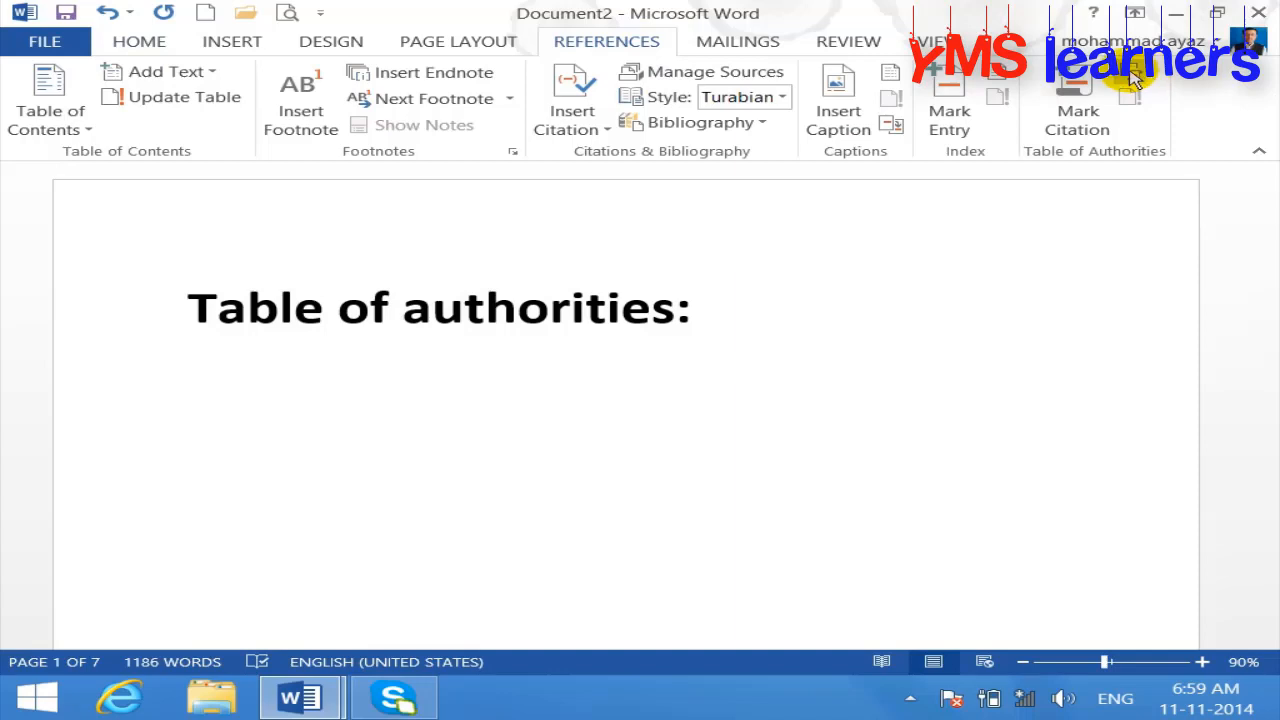
click(1133, 79)
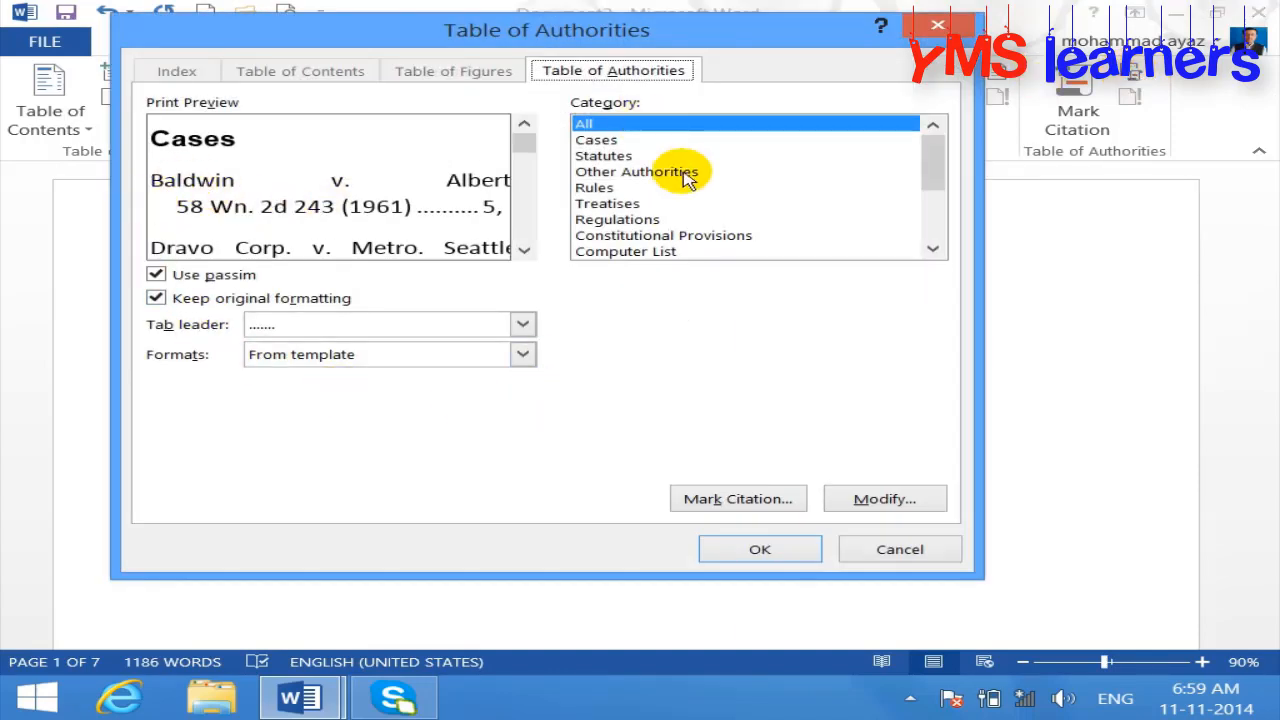
click(757, 551)
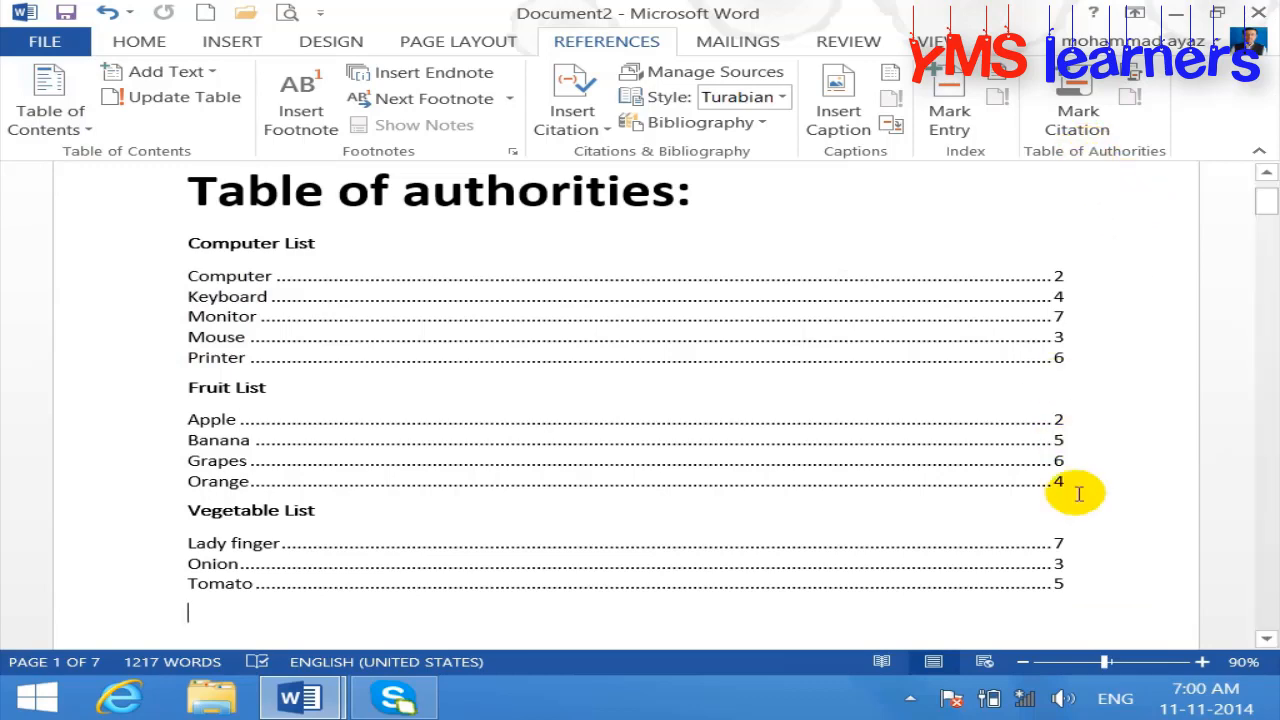
- Select the whole table of authorities, open its settings and review the original formatting, tab leader and format options
drag(1080, 585, 329, 277)
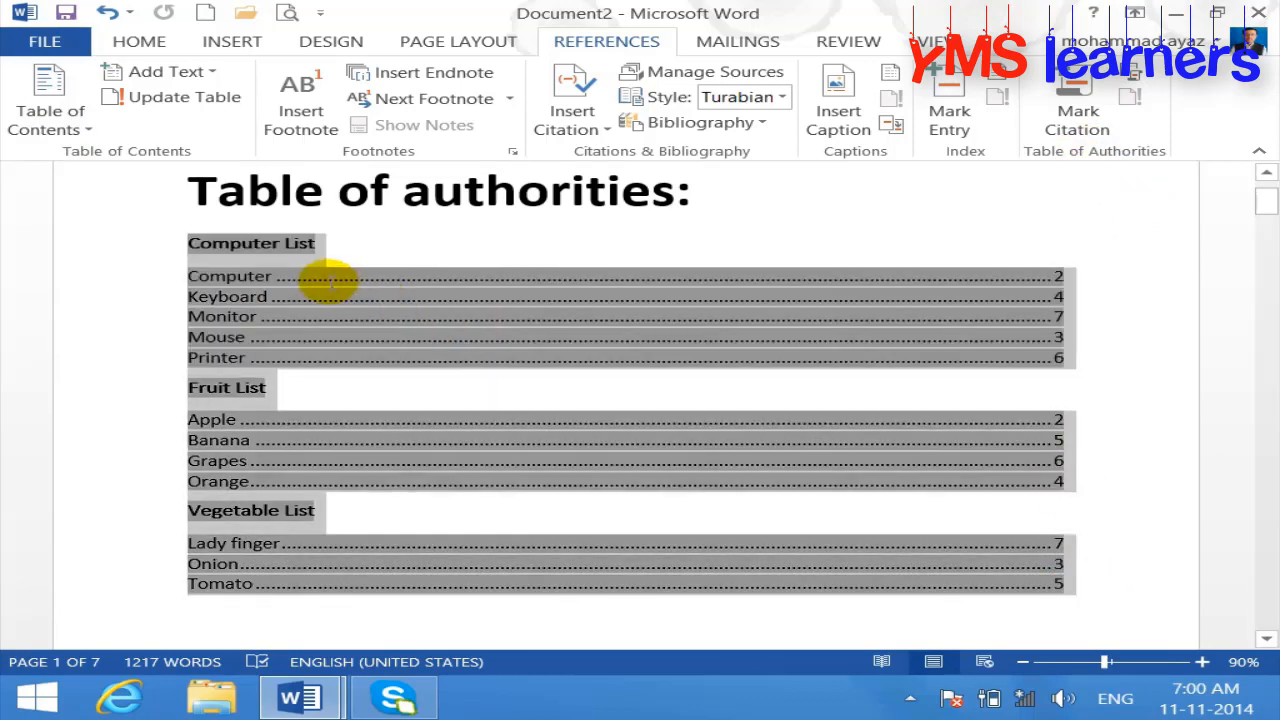
click(1135, 72)
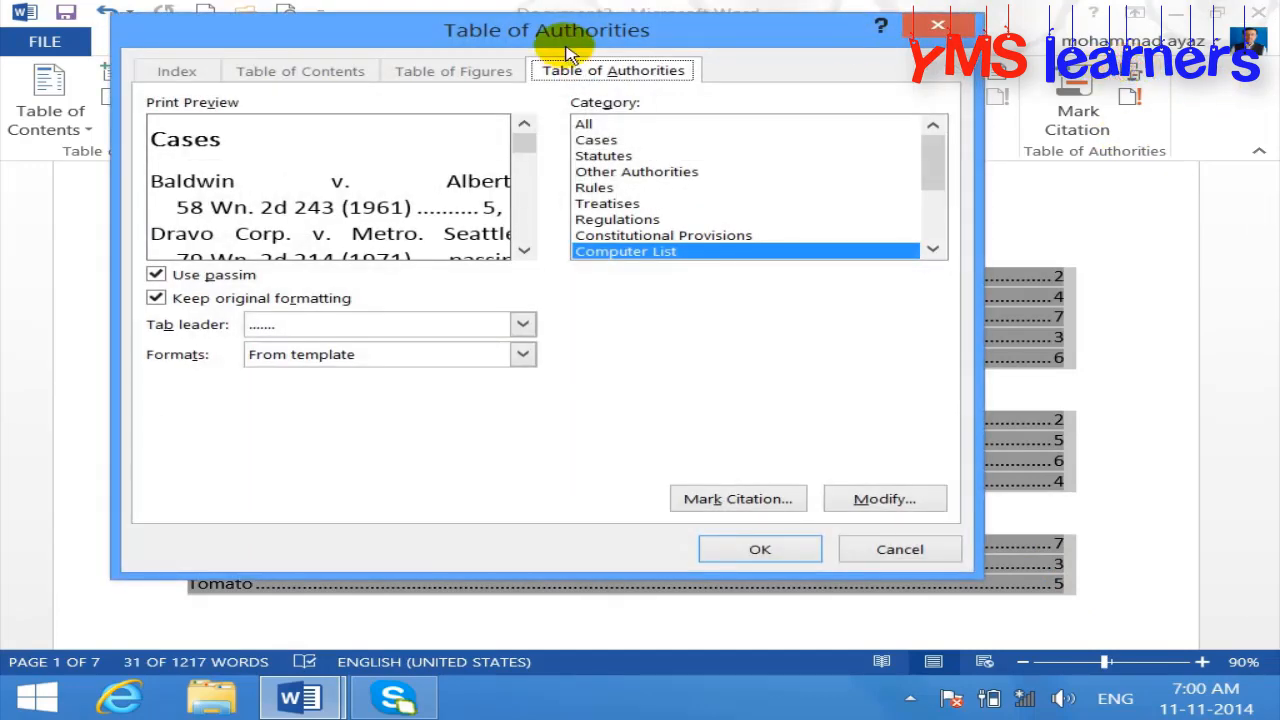
drag(563, 49, 728, 50)
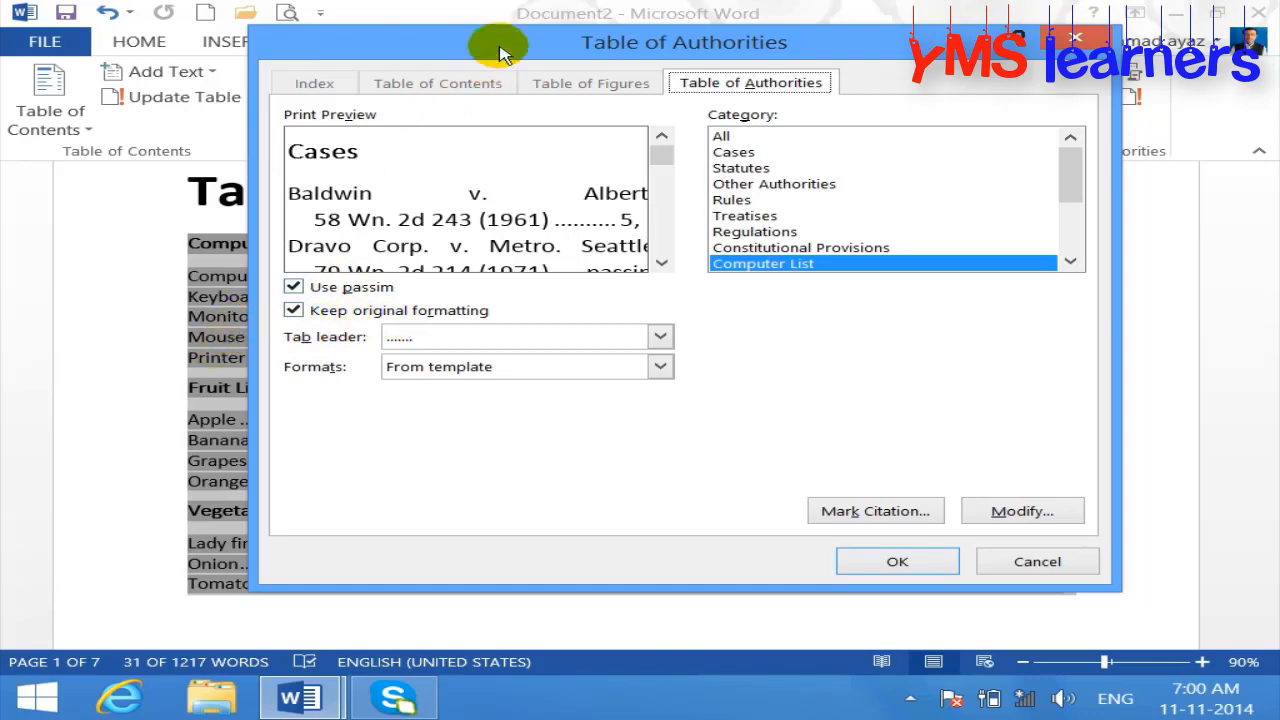
drag(500, 52, 634, 52)
click(427, 312)
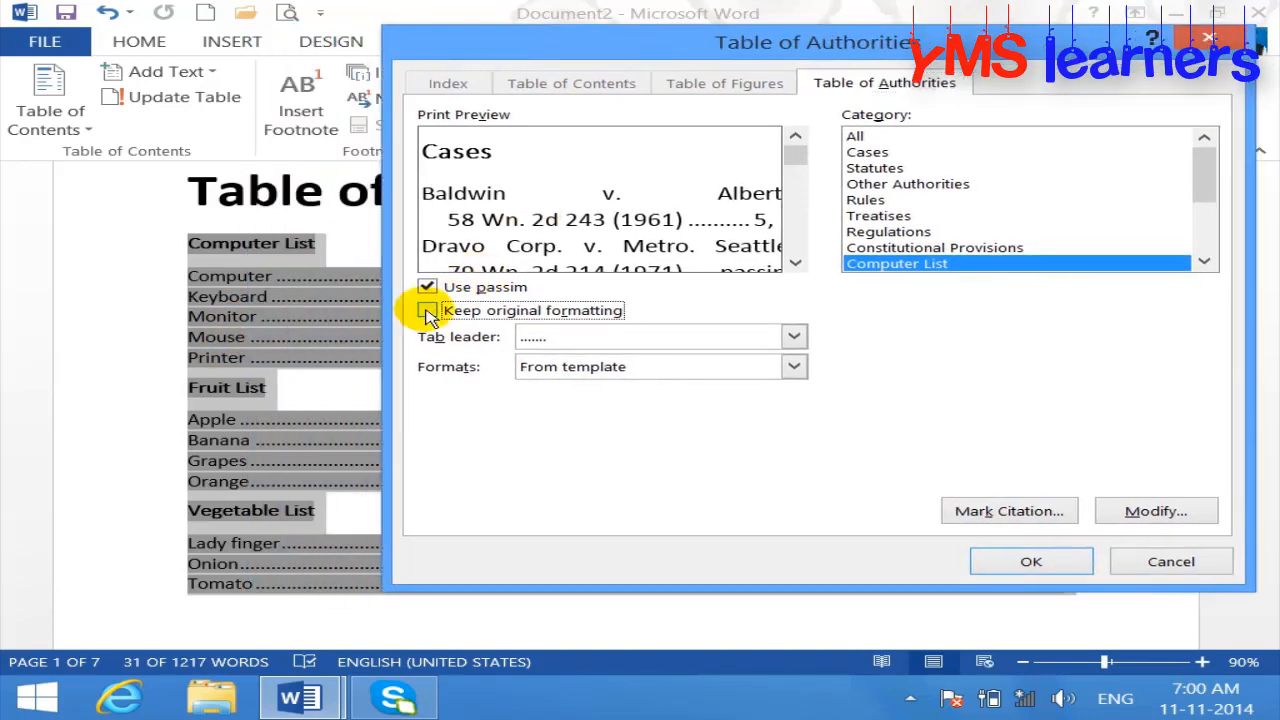
click(427, 312)
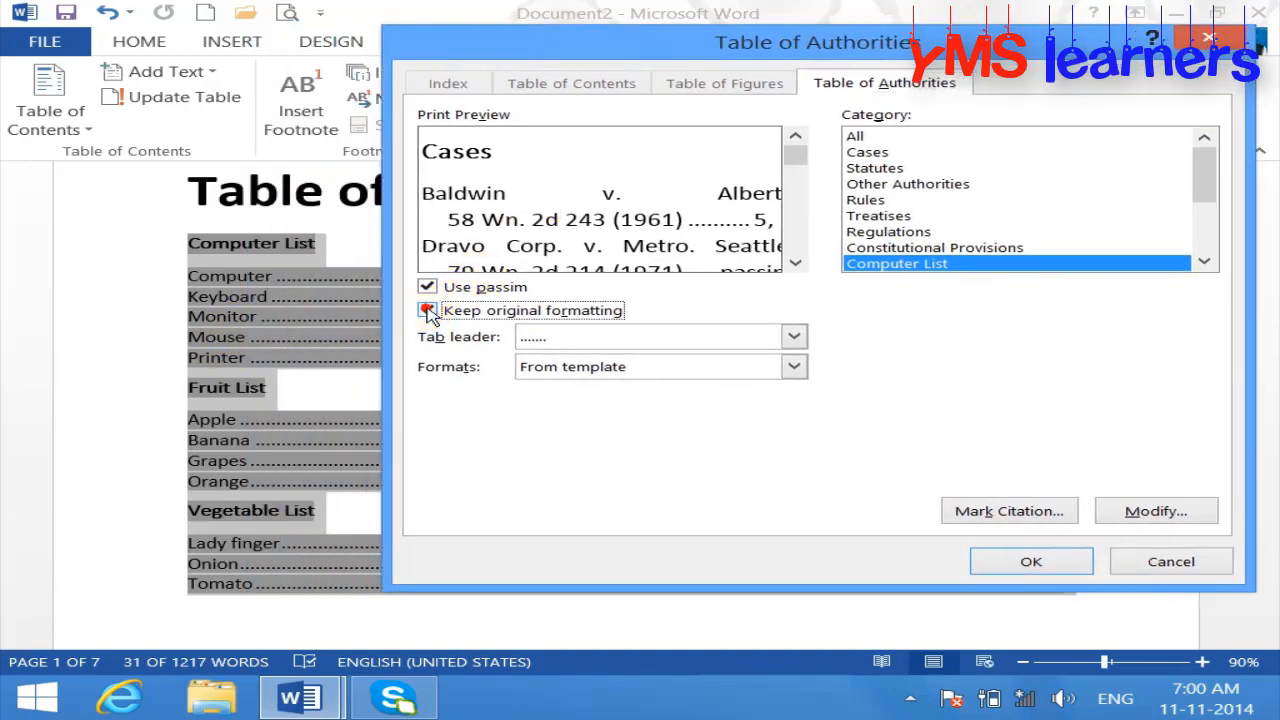
click(793, 340)
click(794, 336)
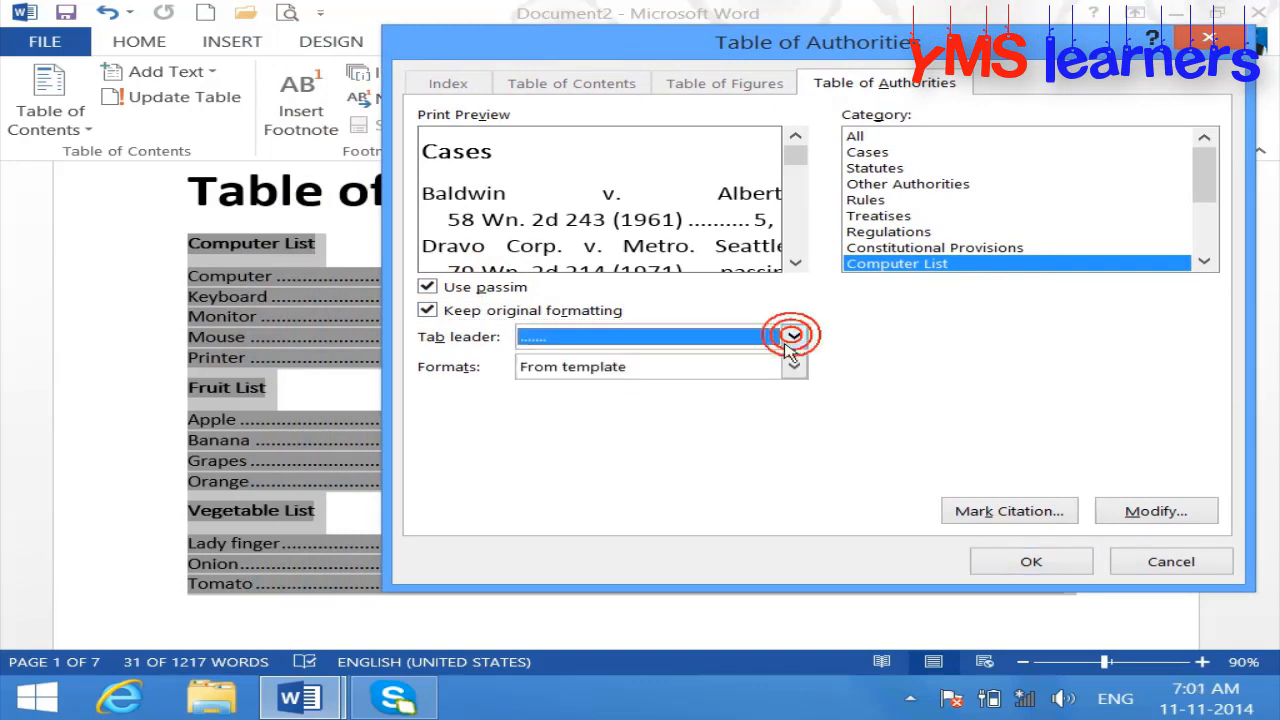
click(793, 370)
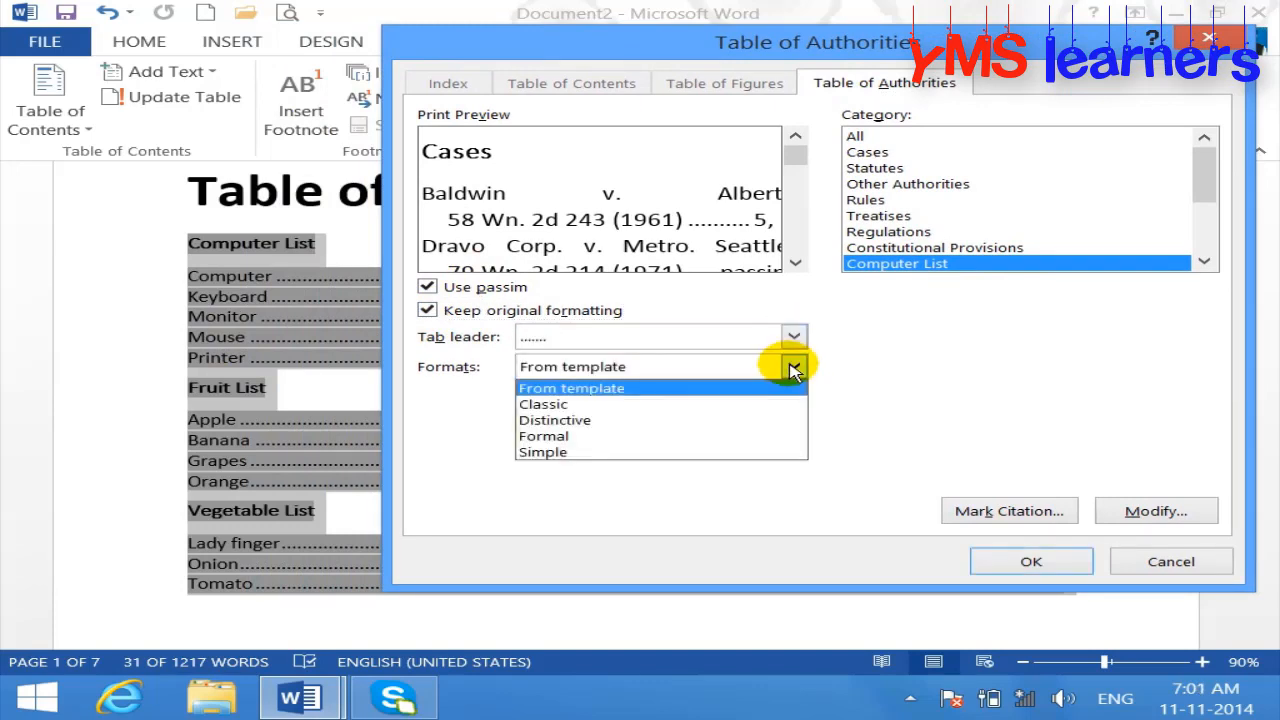
click(794, 370)
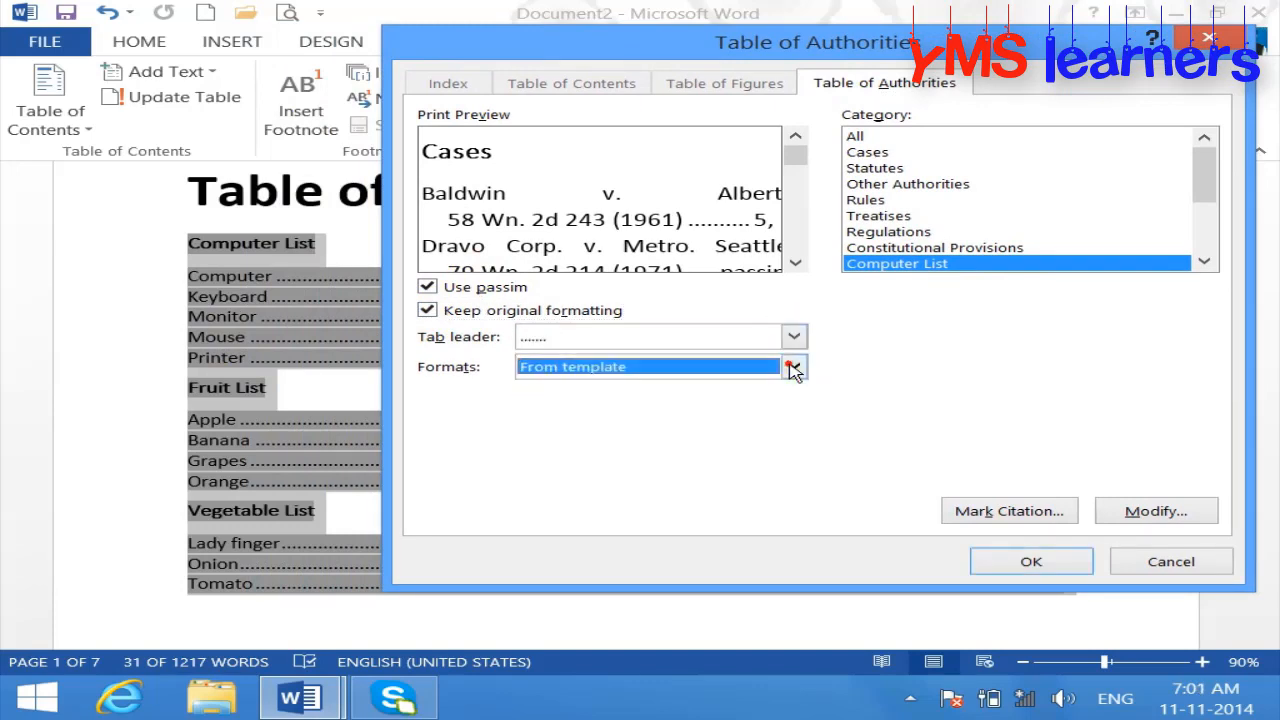
- Modify the TOA Heading style to Aharoni, 20 pt, red, with bold turned off
click(1158, 512)
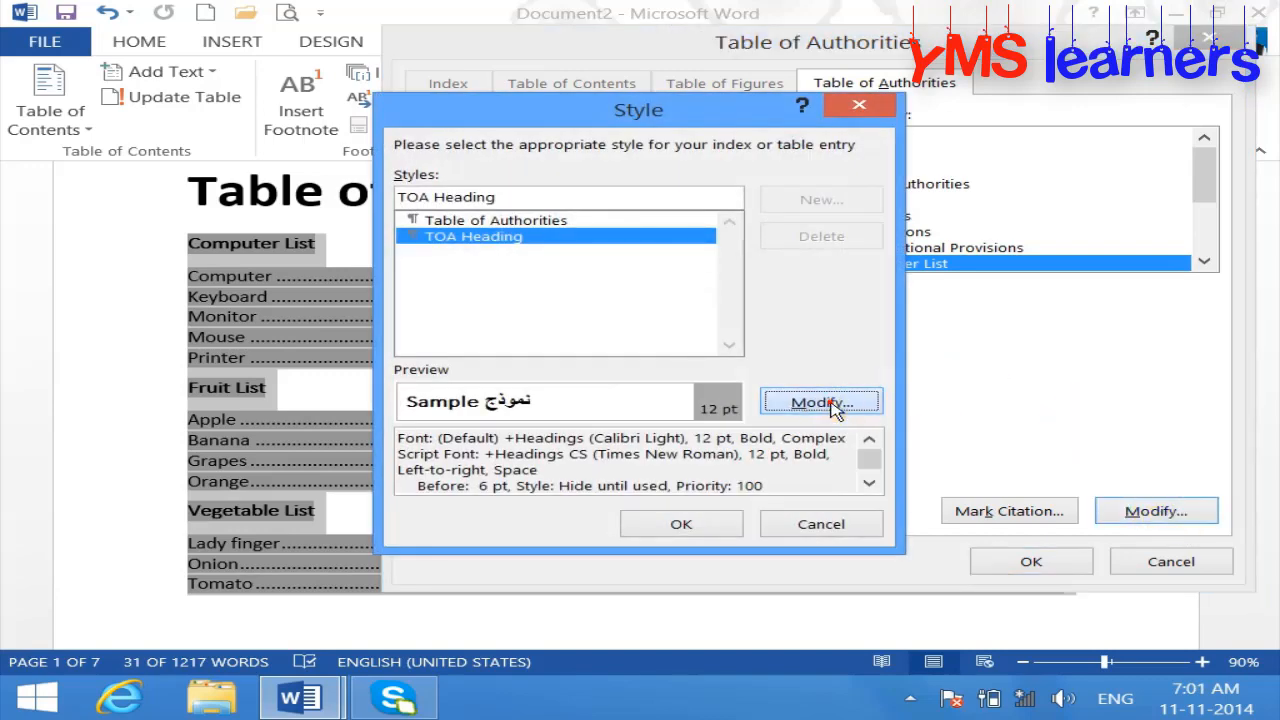
click(822, 403)
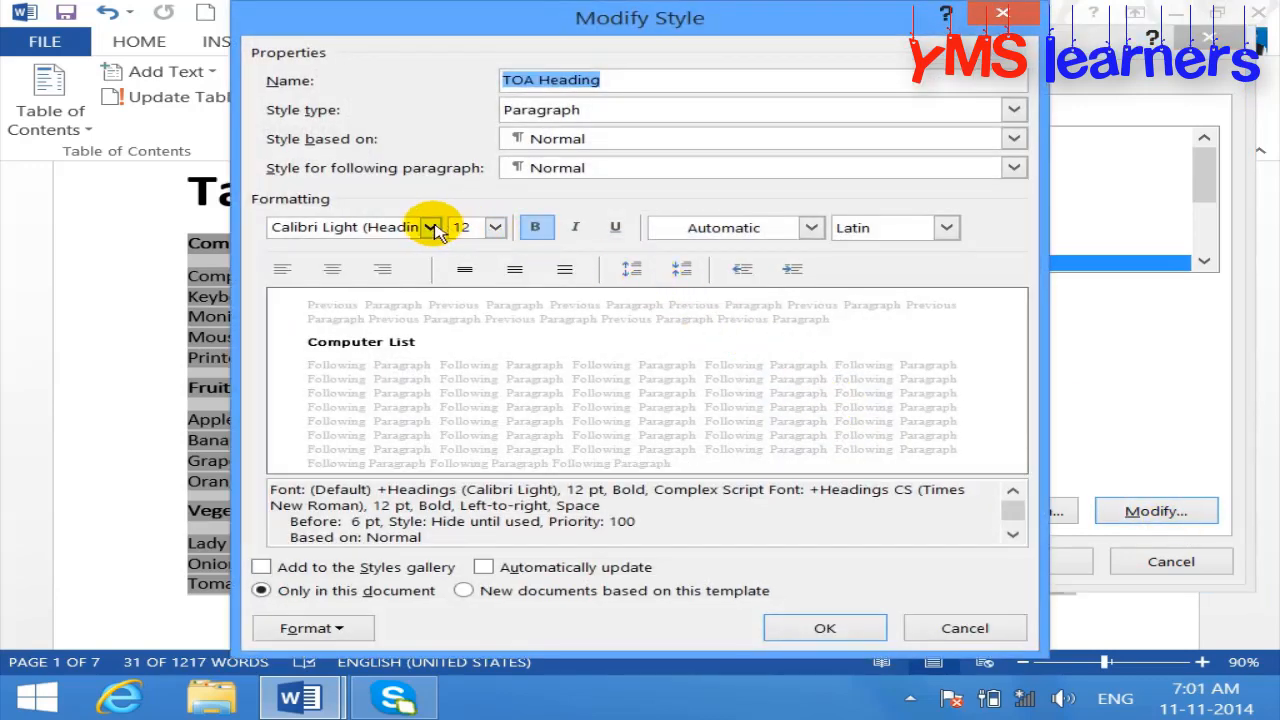
click(431, 228)
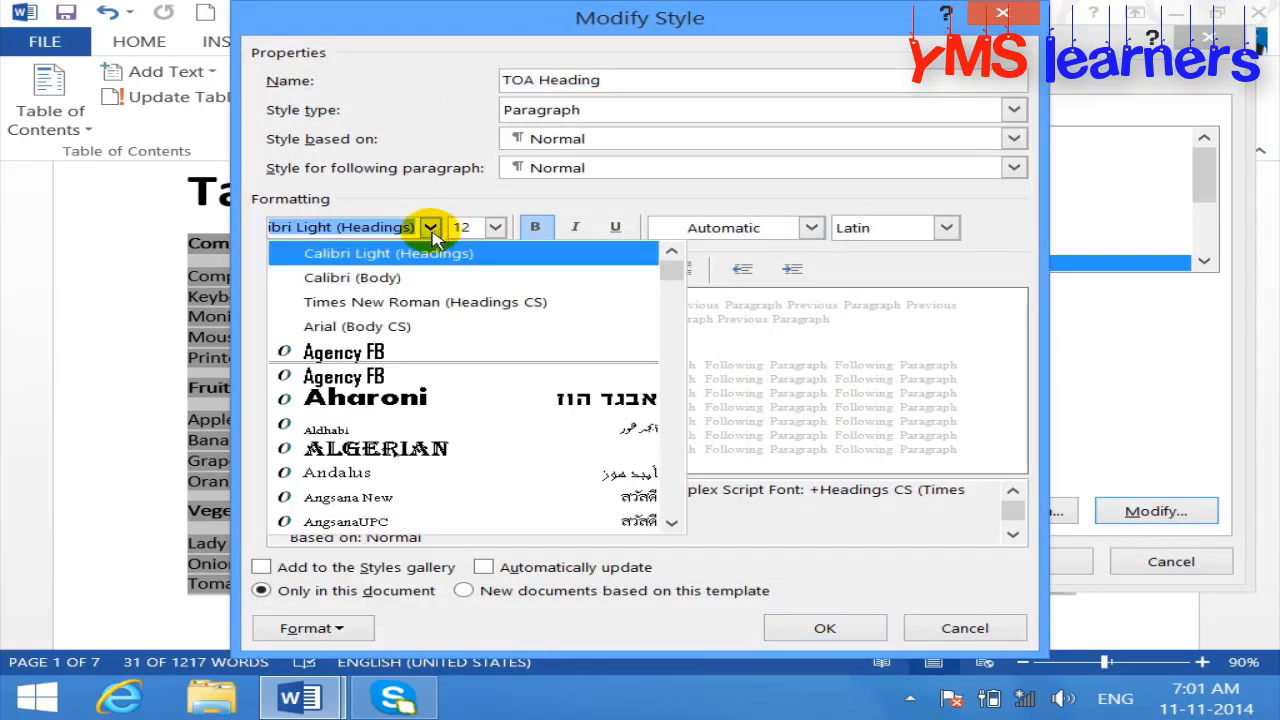
click(410, 397)
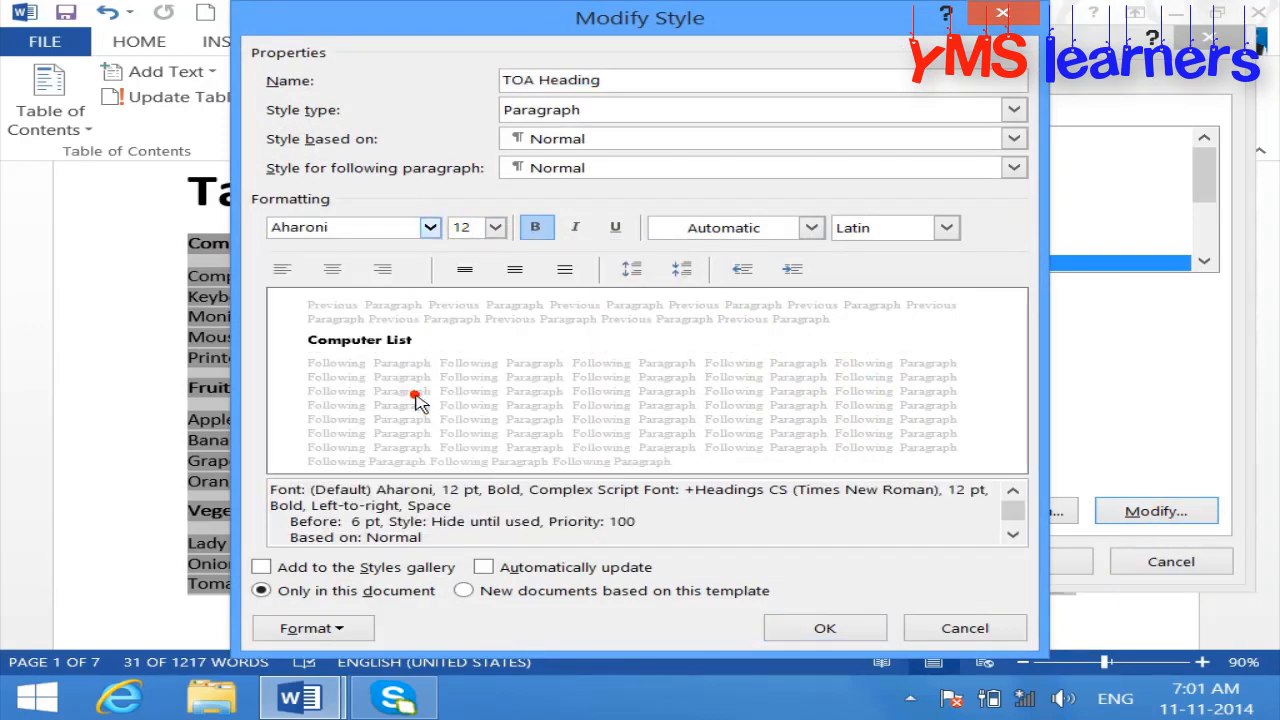
click(495, 229)
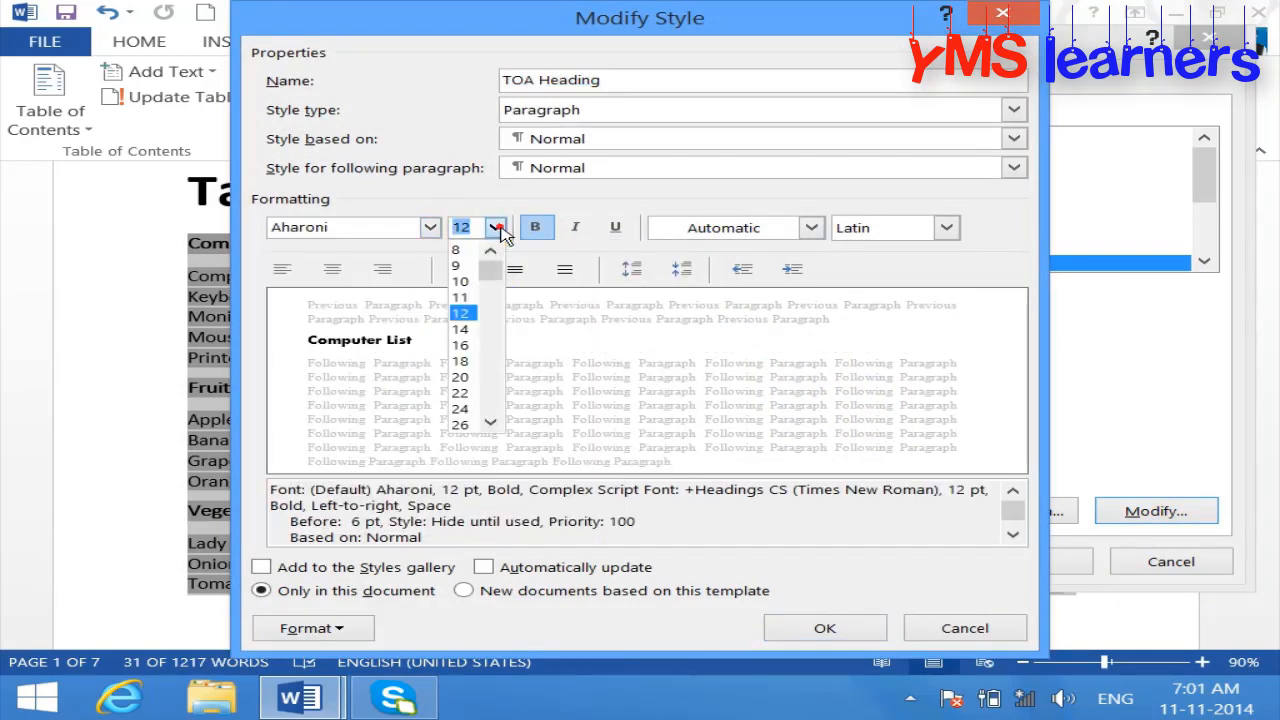
click(461, 377)
click(812, 228)
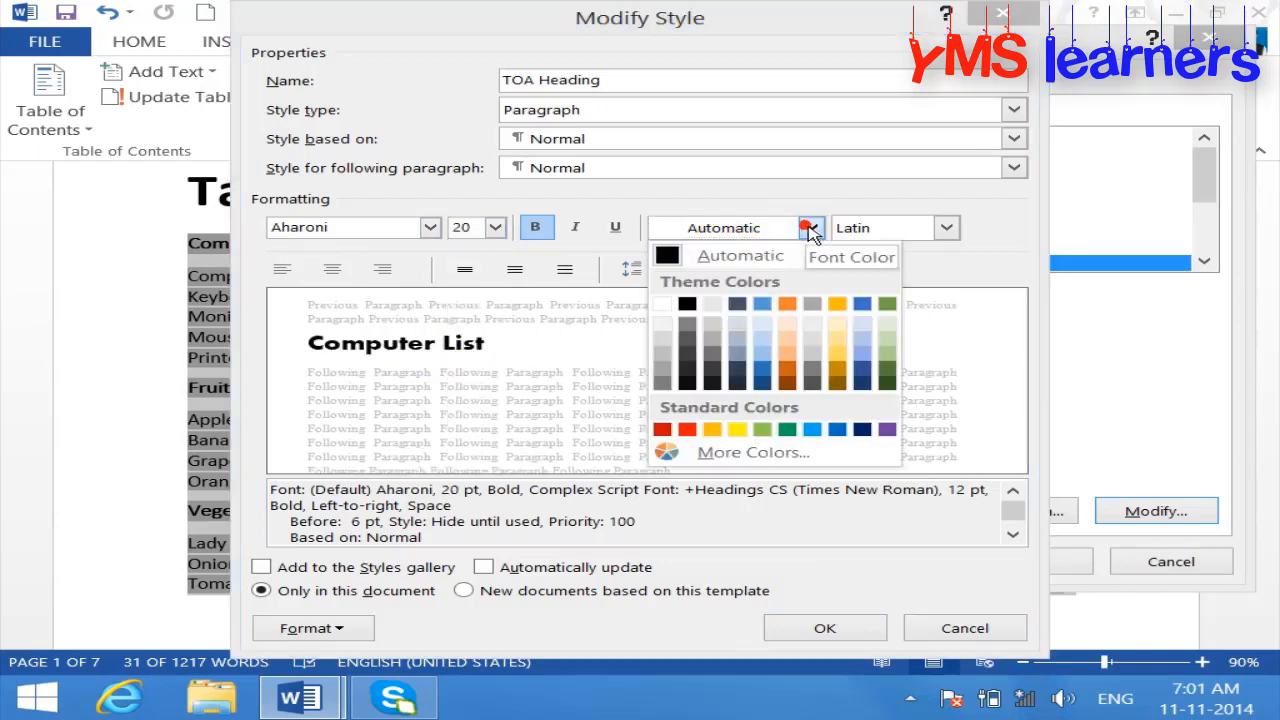
click(687, 429)
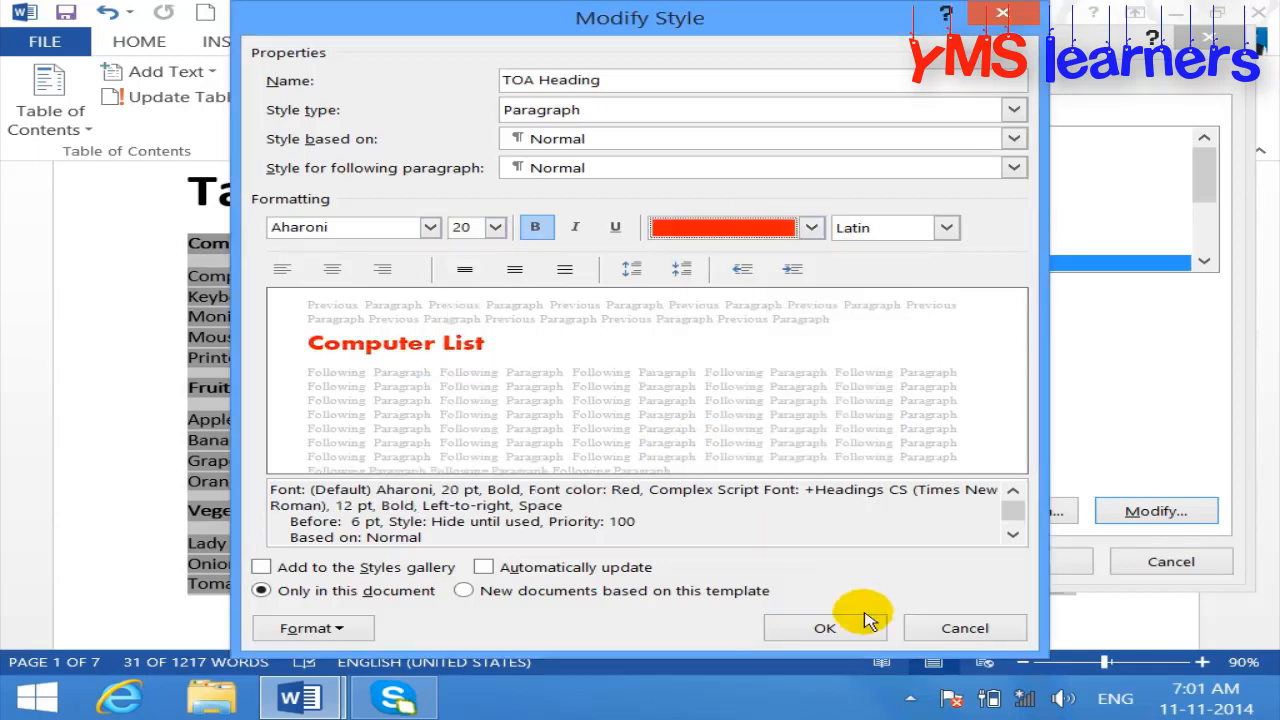
click(537, 224)
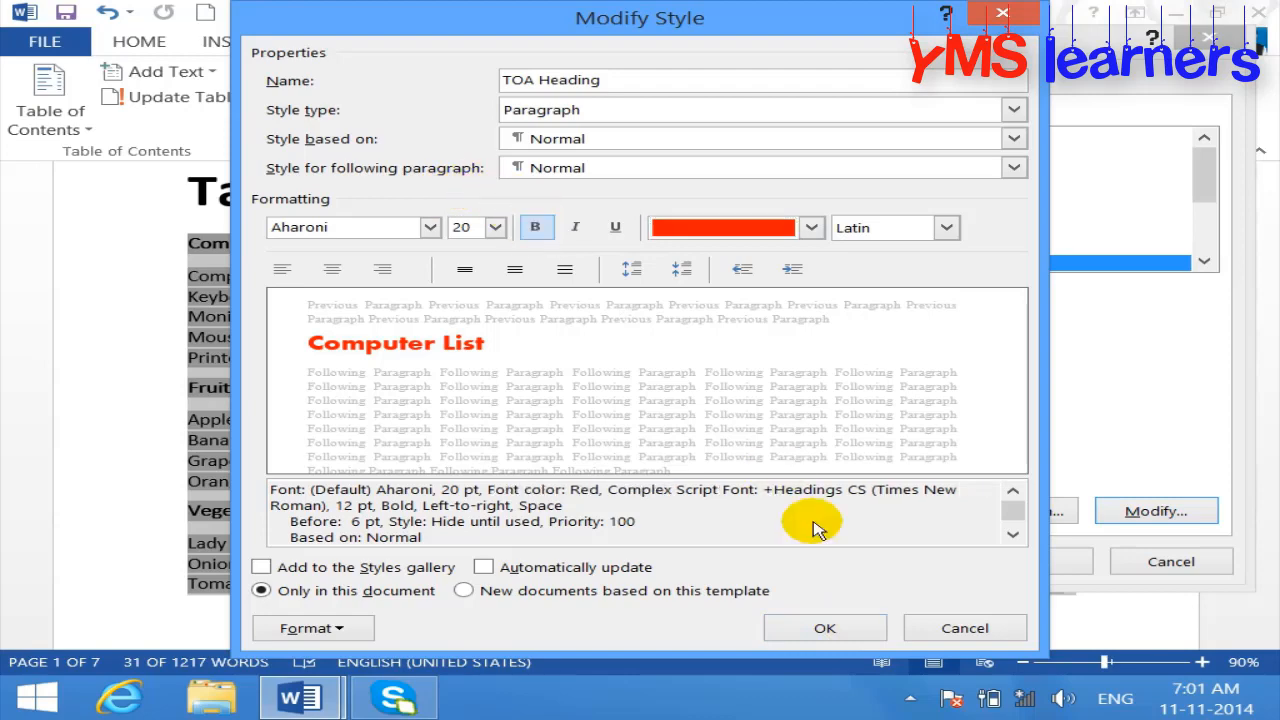
click(862, 630)
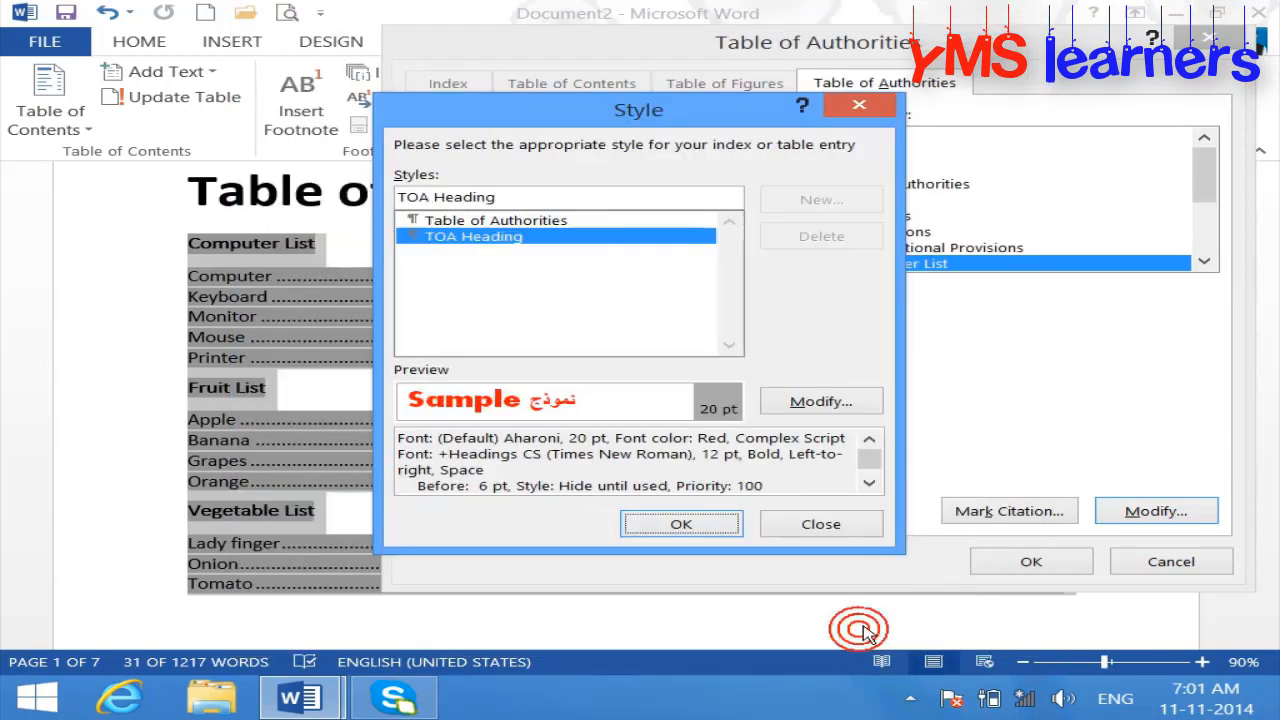
click(692, 514)
- Apply the table of authorities settings, accept replacing the existing categories, and clear the selection
click(1022, 561)
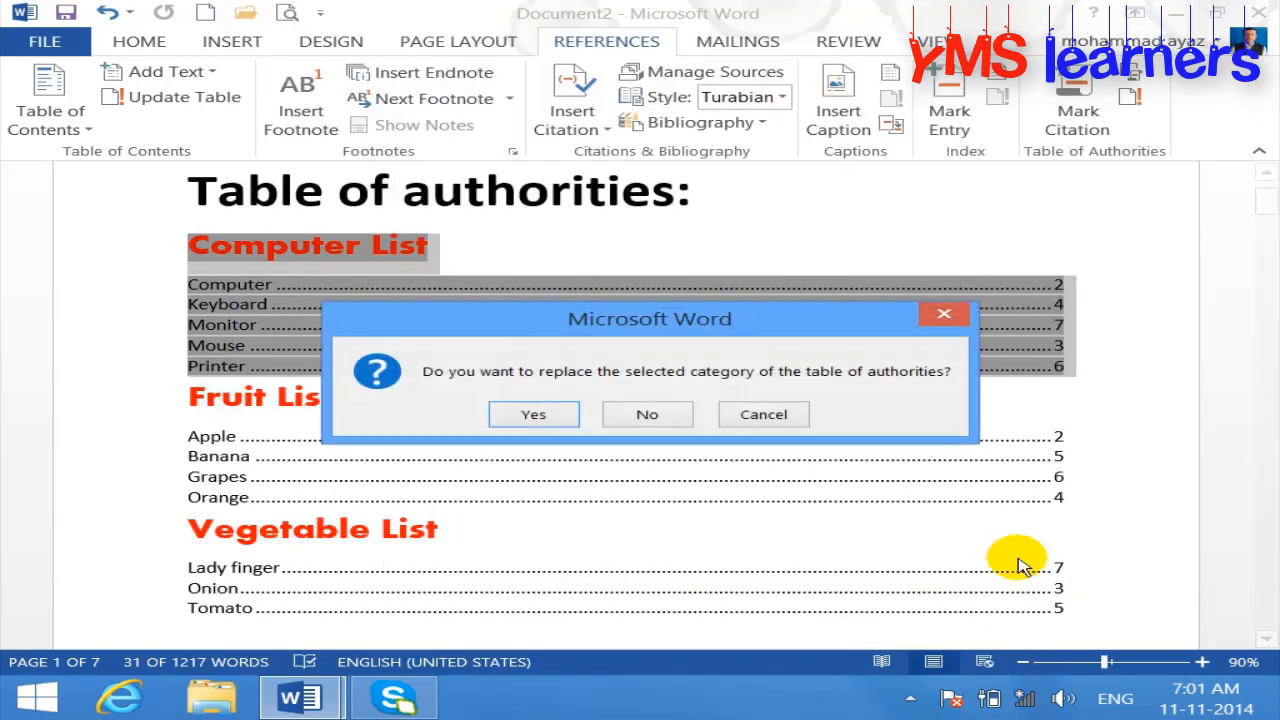
click(558, 414)
click(558, 414)
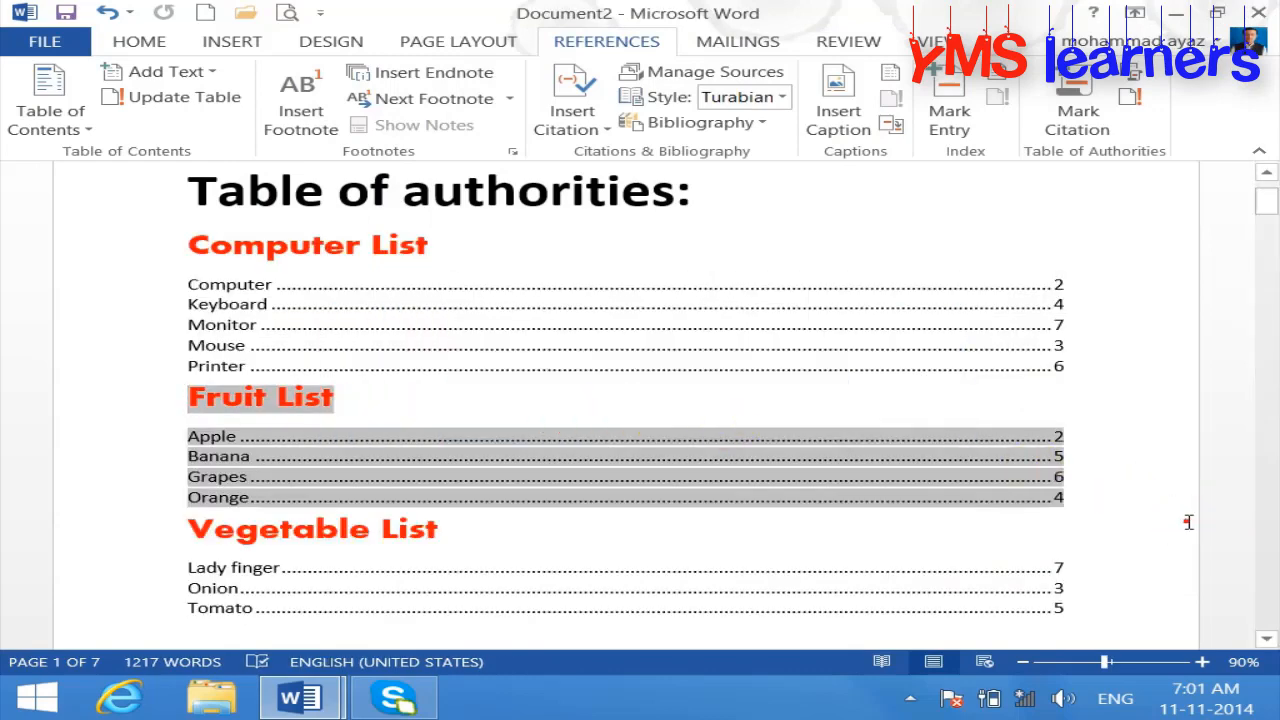
click(1188, 521)
click(960, 221)
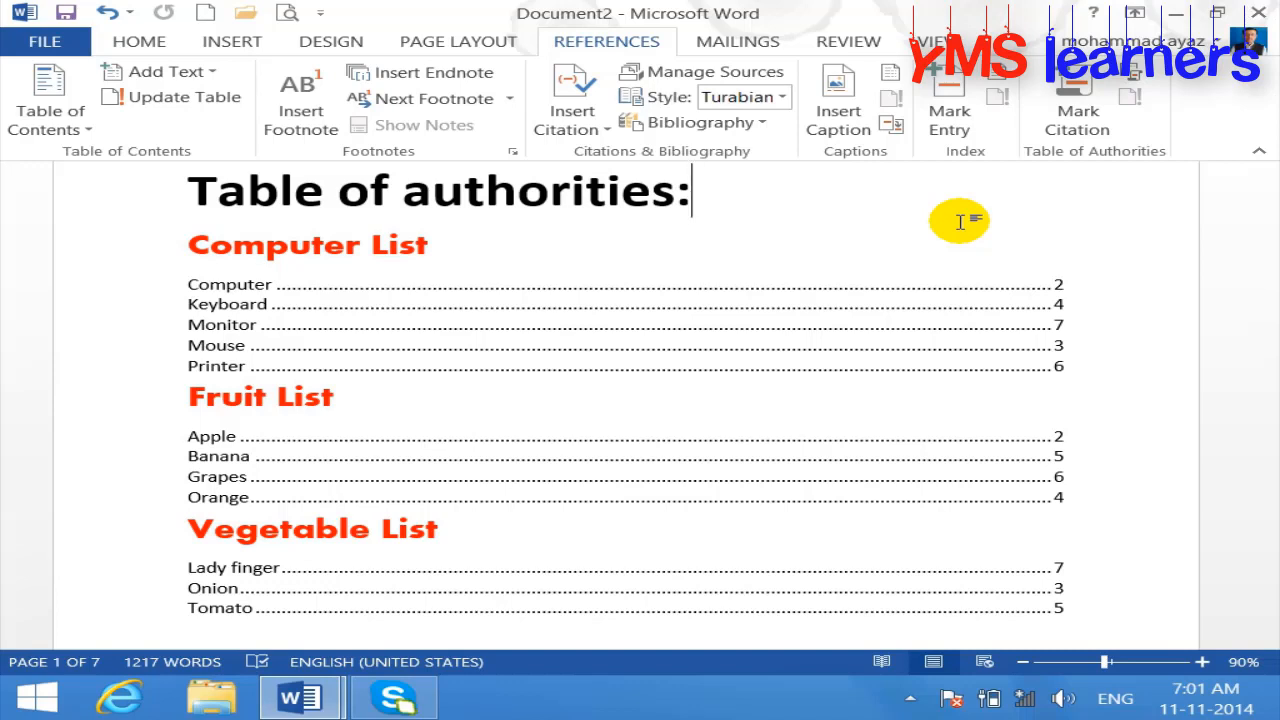
- Review the Mark Citation options and the list of editable citation categories without changing anything
click(1097, 130)
drag(906, 252, 770, 160)
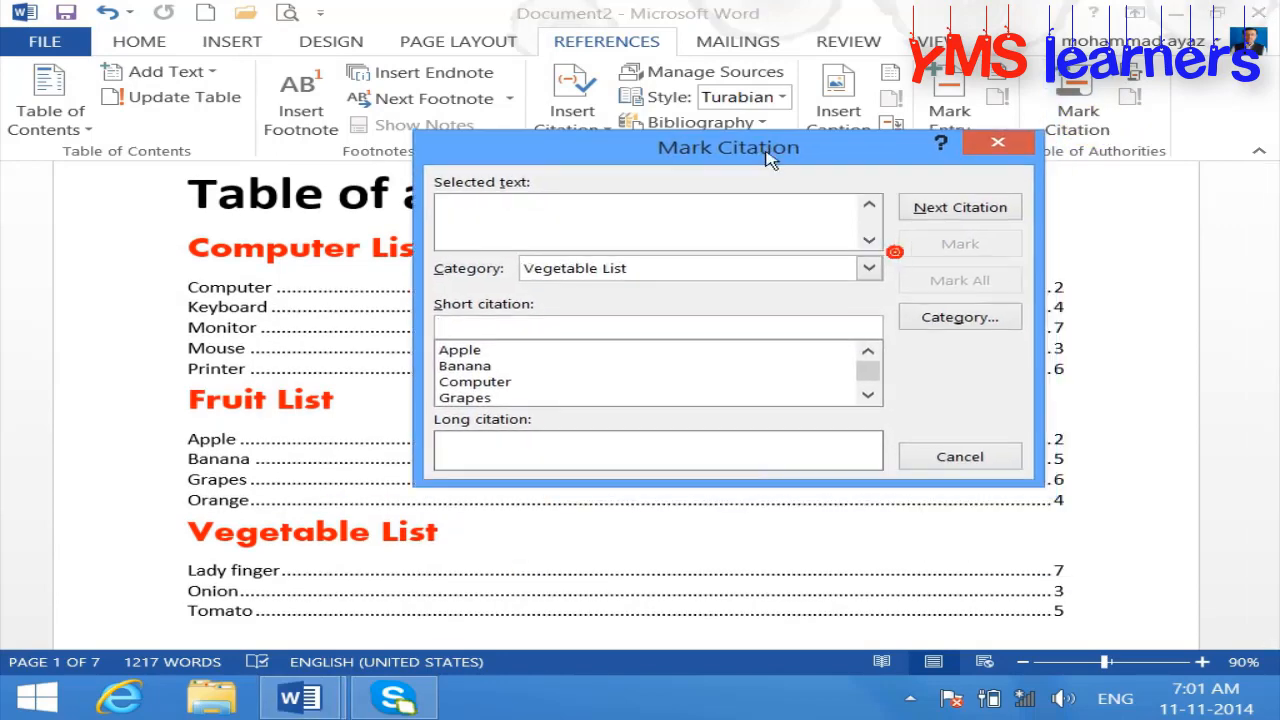
click(968, 318)
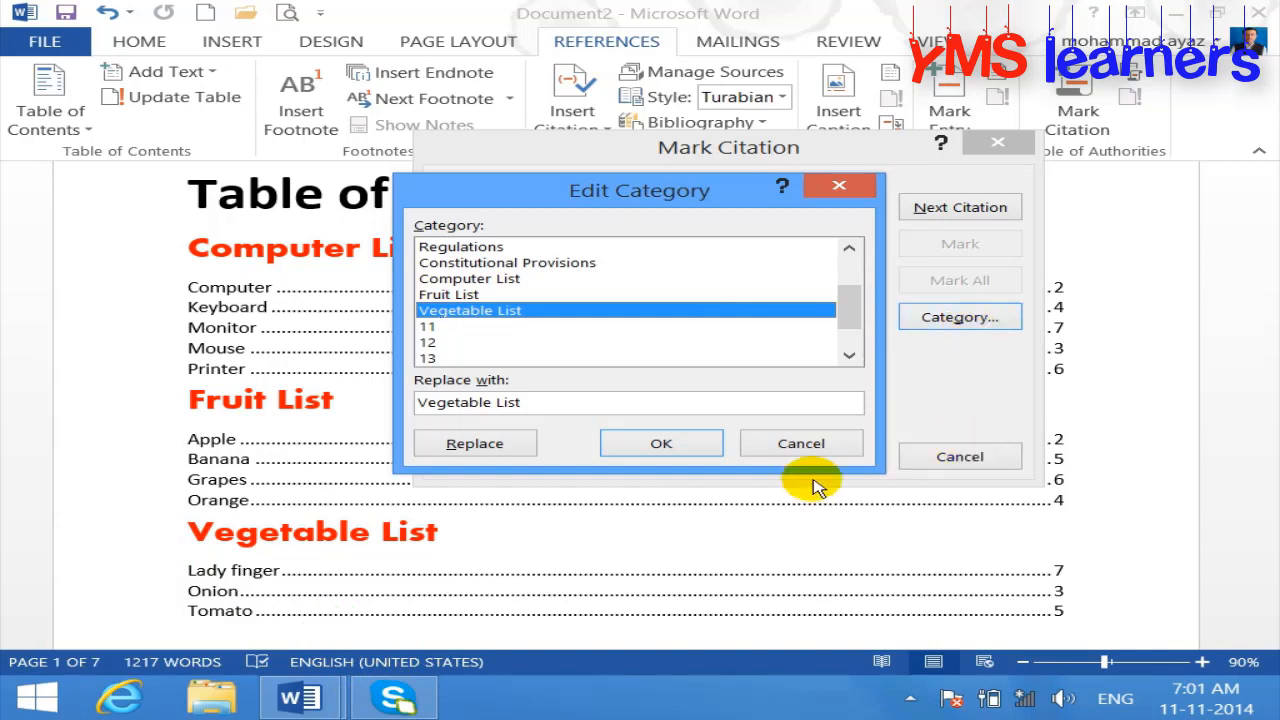
click(835, 440)
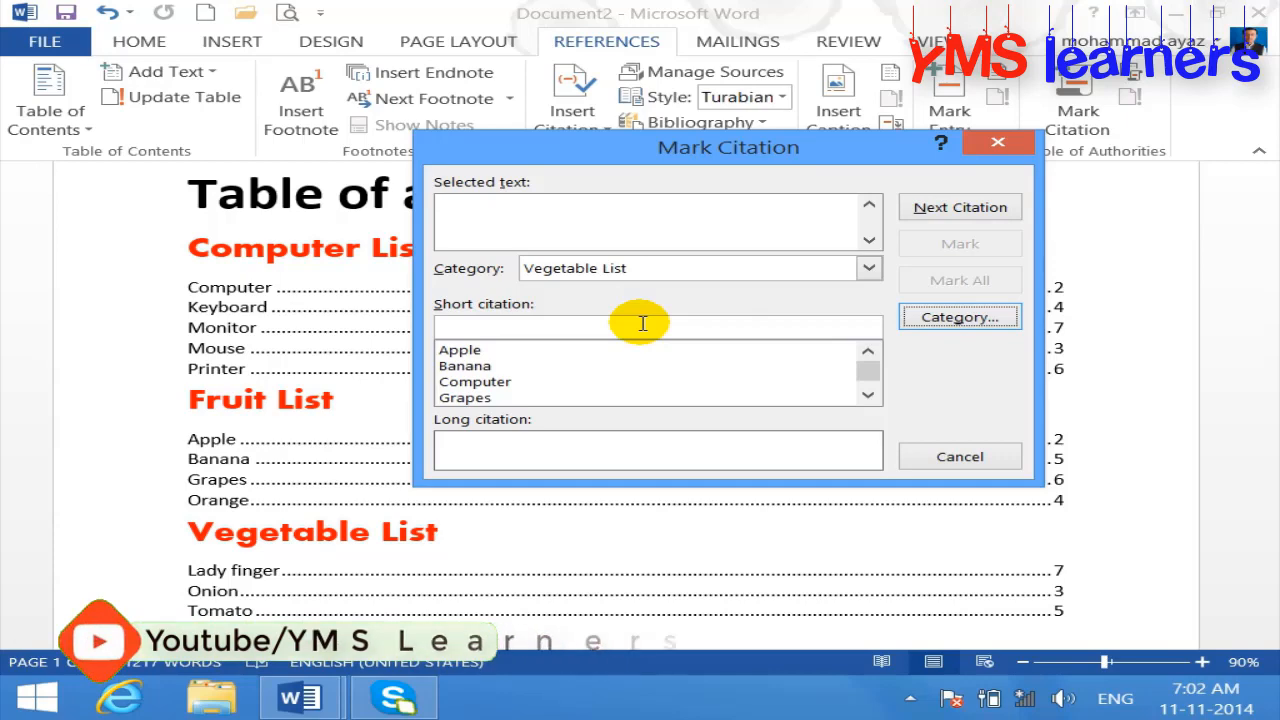
click(946, 455)
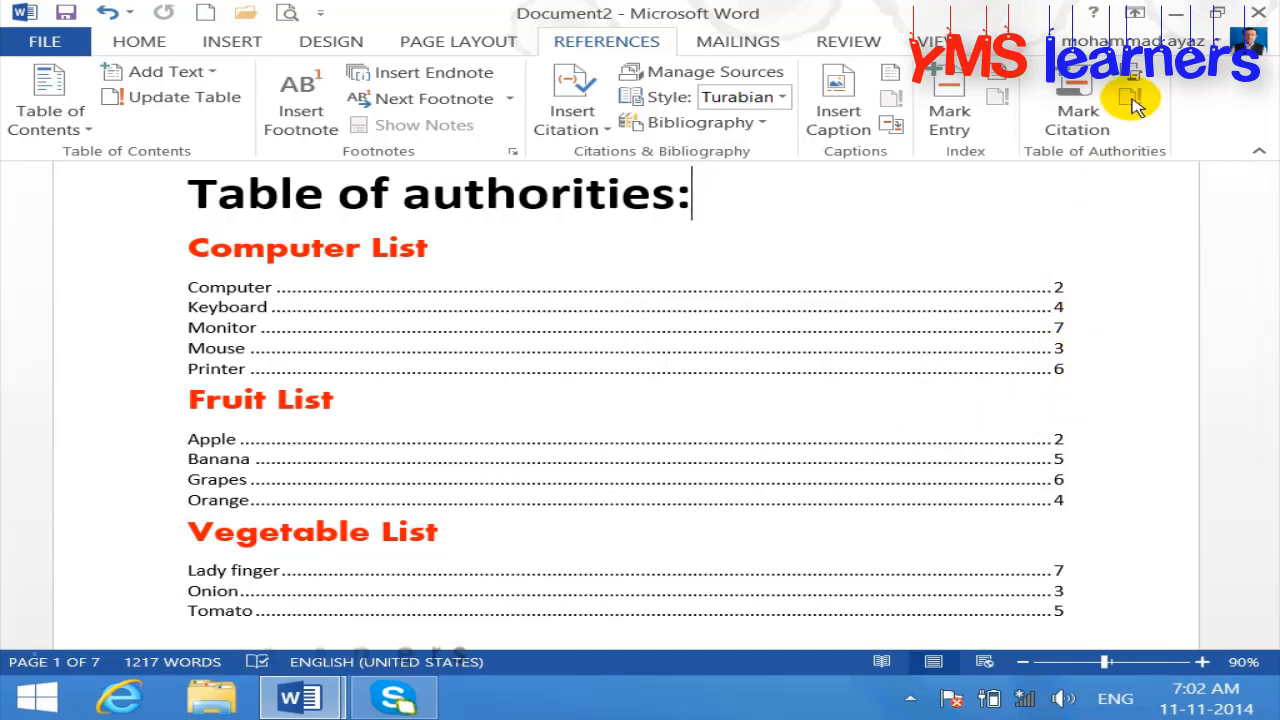
click(1073, 122)
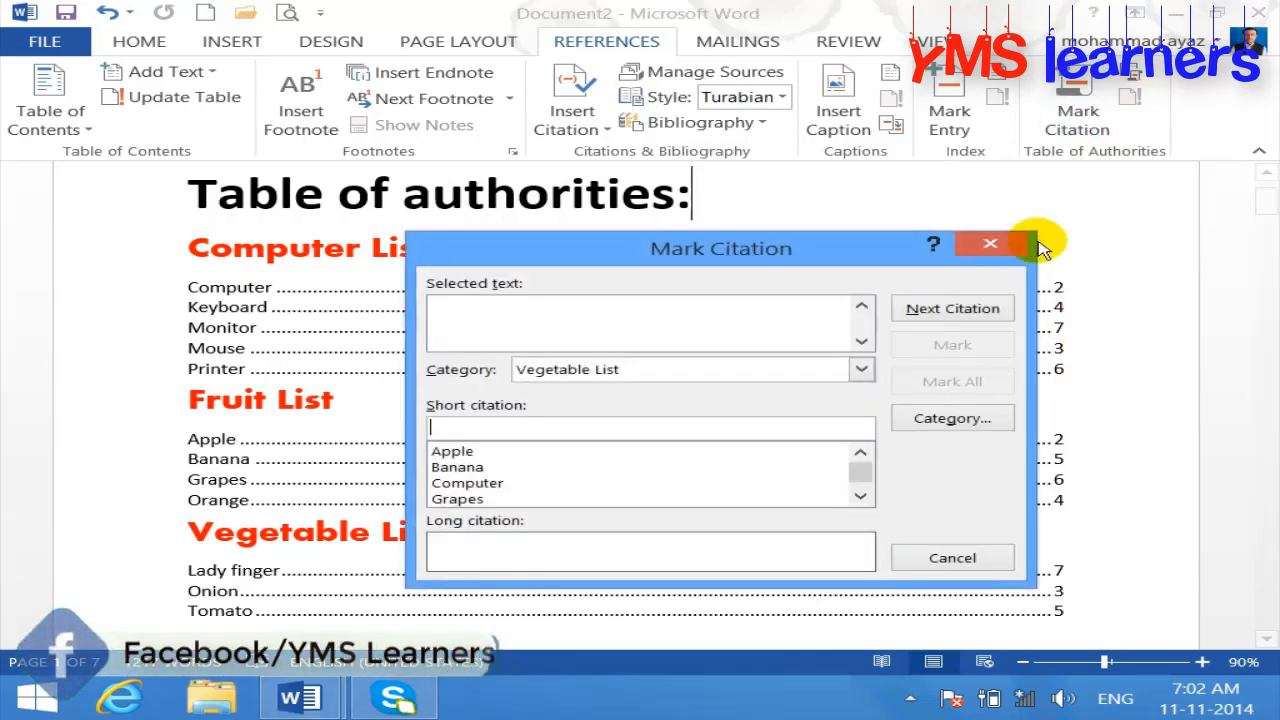
click(1009, 258)
- Review the citation-marking and style-modification options in the table of authorities settings, and leave without changes
click(1130, 72)
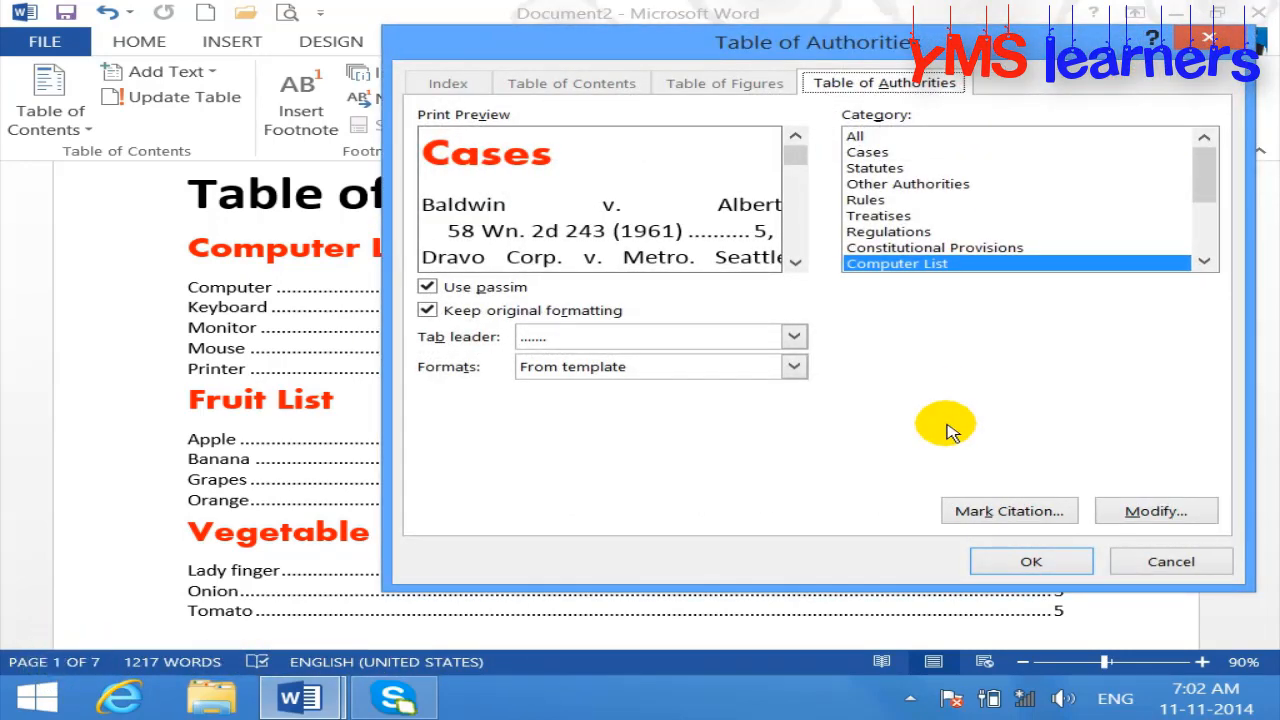
click(1009, 511)
click(985, 559)
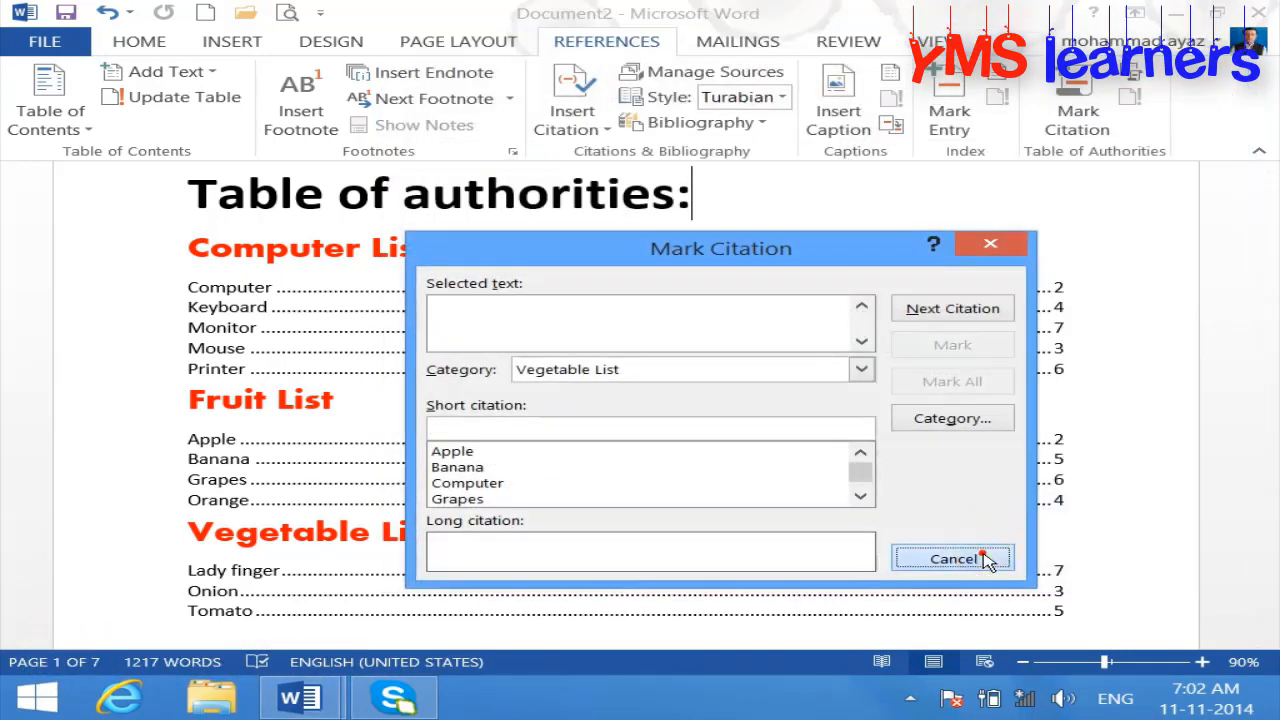
click(1131, 75)
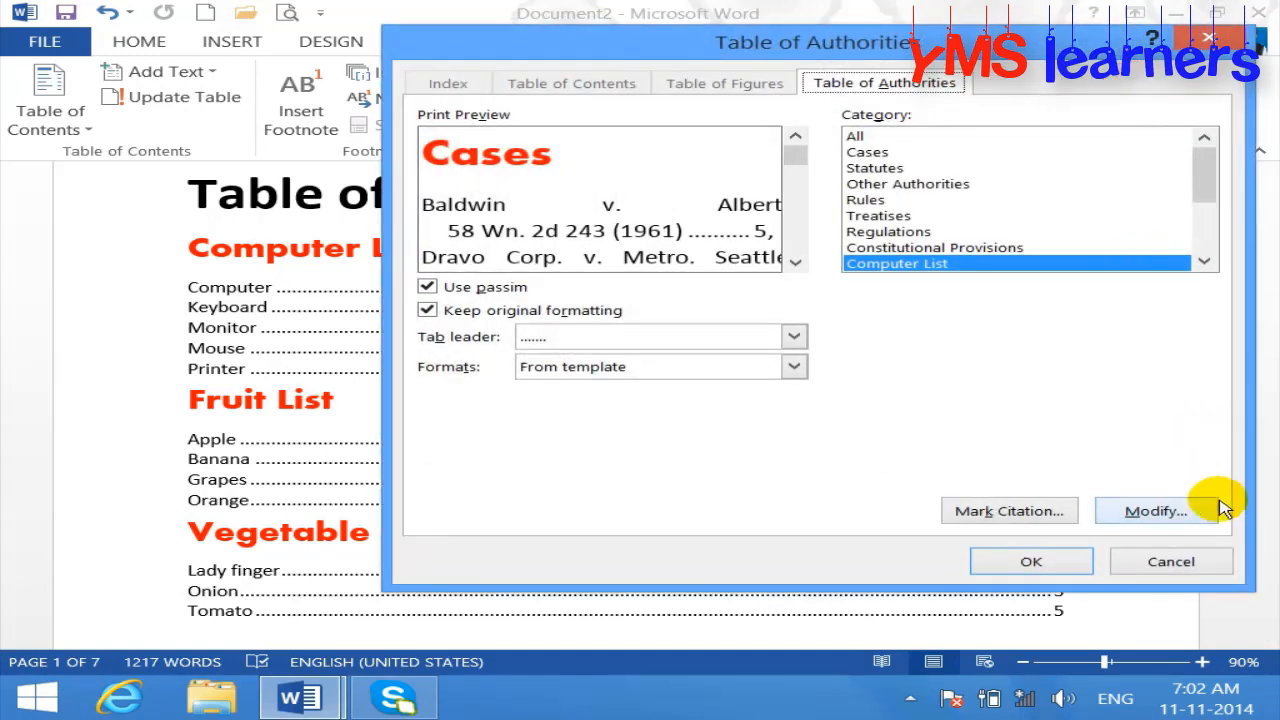
click(1180, 510)
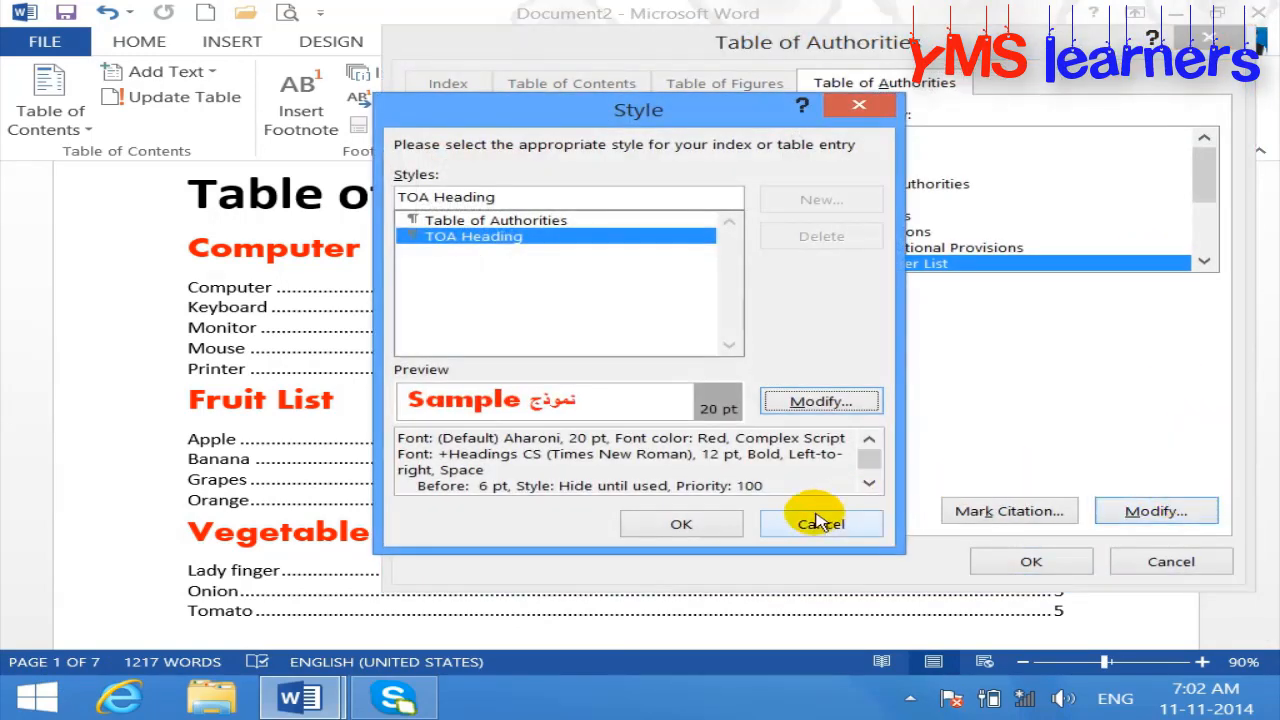
click(820, 522)
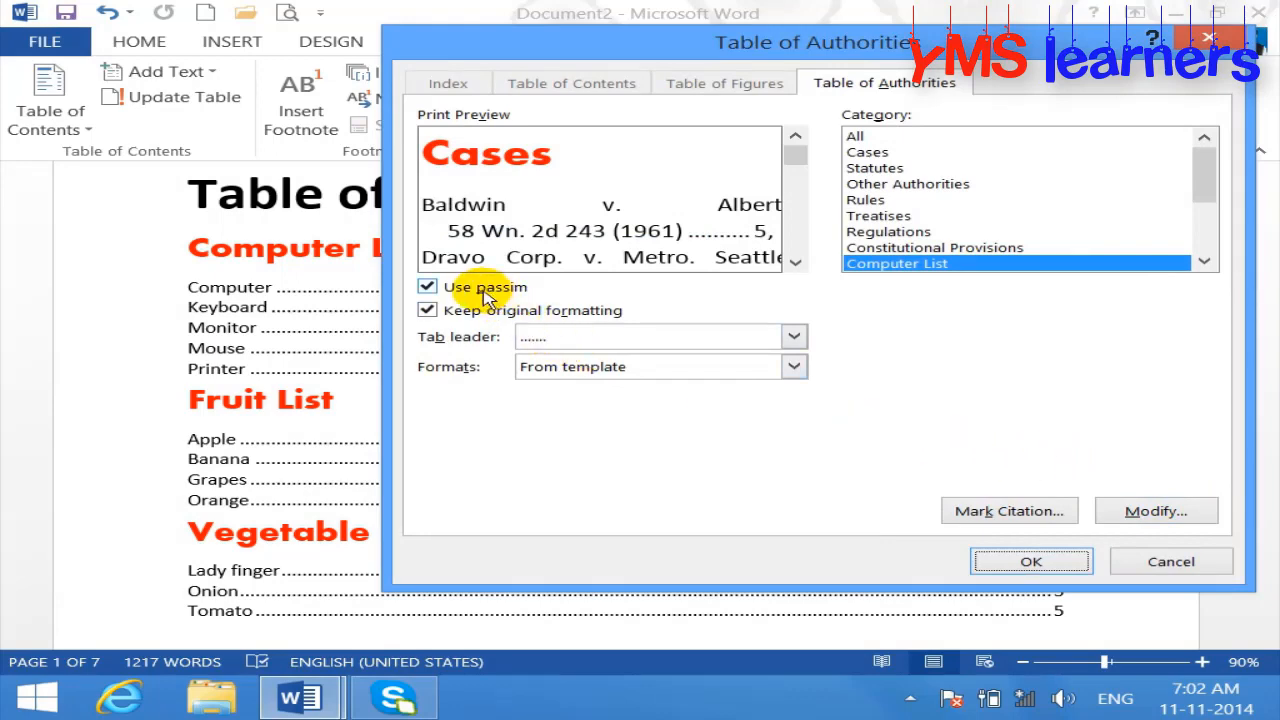
click(1200, 562)
- Create a new blank document and generate sample paragraphs in it with =rand()
click(205, 12)
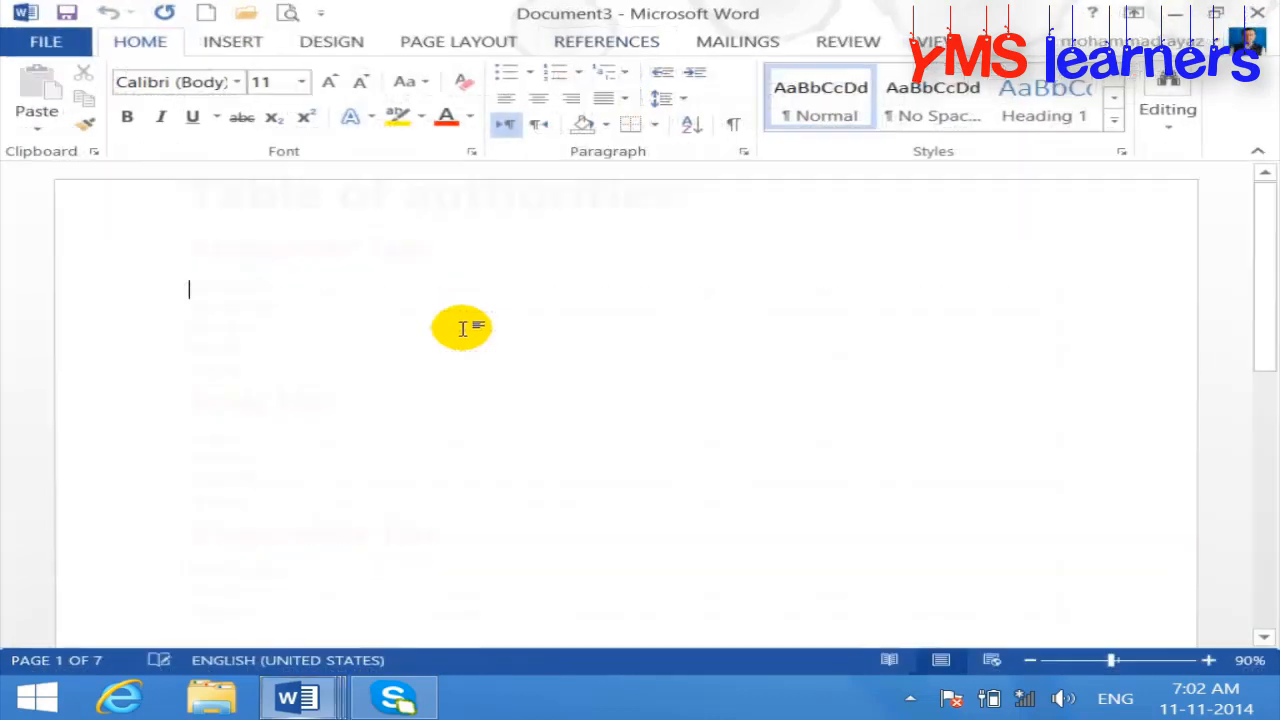
text(=ran)
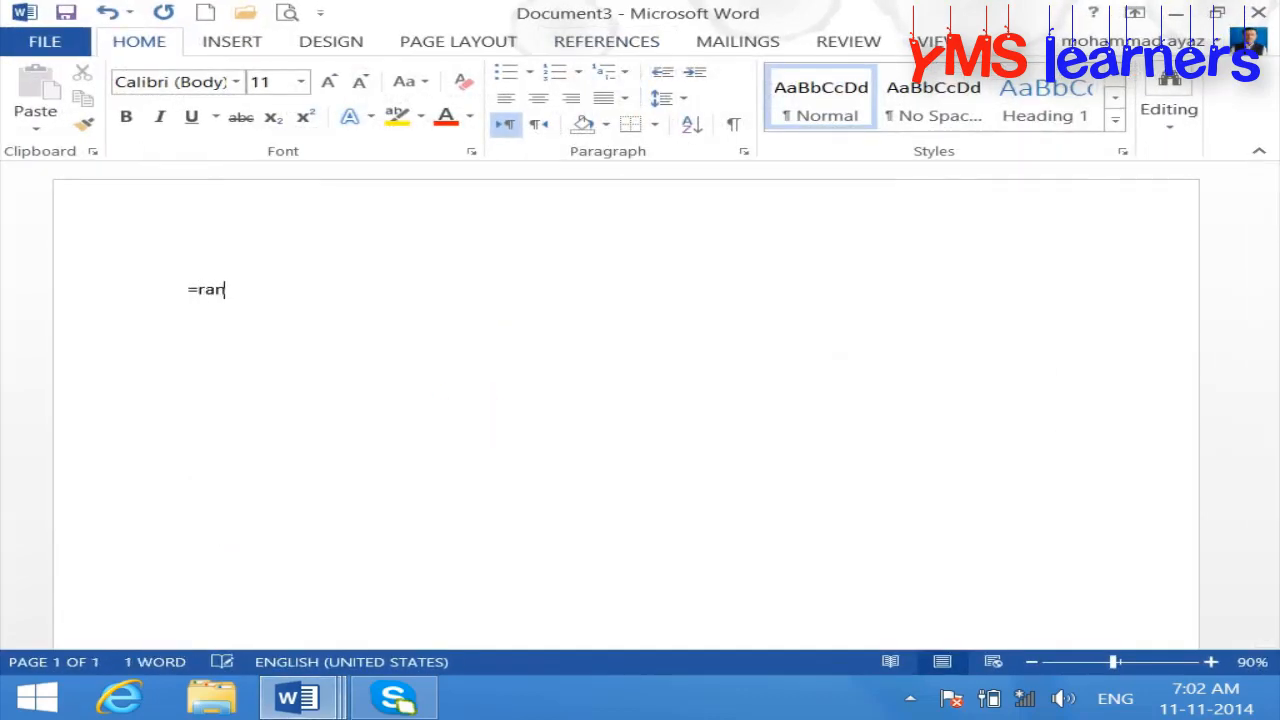
text(d())
key(Return)
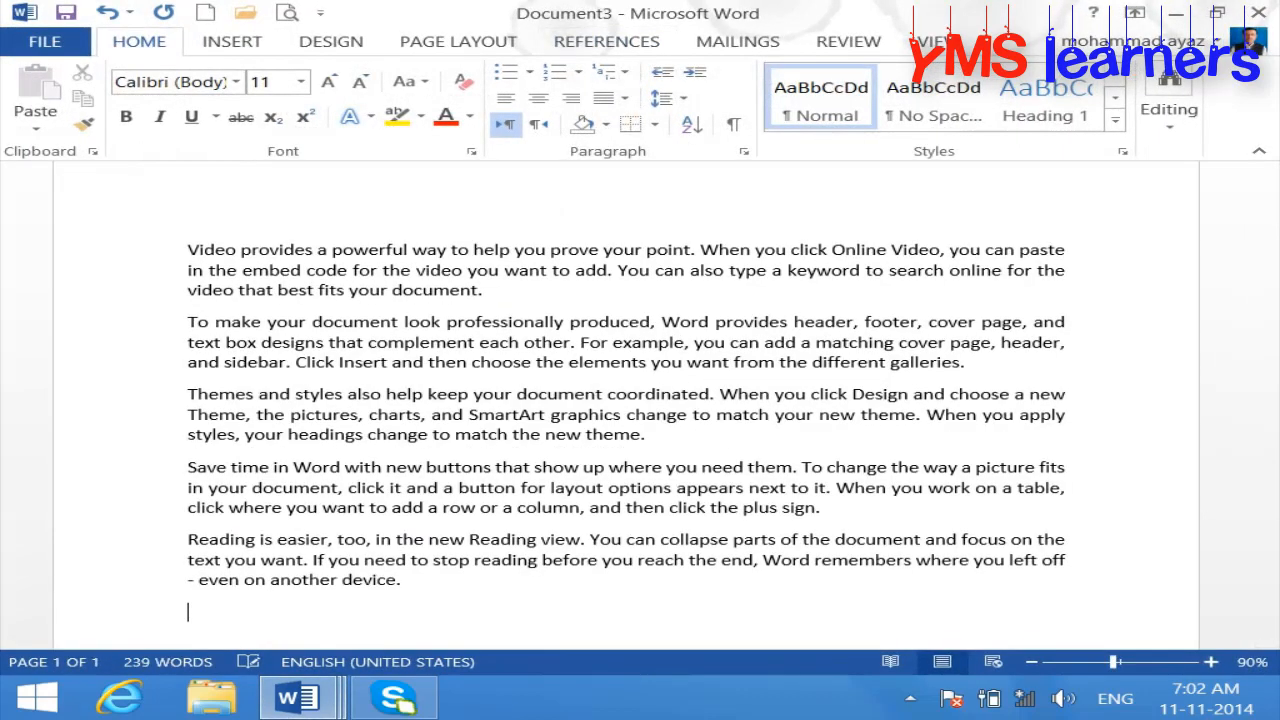
- Copy all the sample text and paste it repeatedly until the document runs to 19 pages
key(ctrl+a)
click(478, 420)
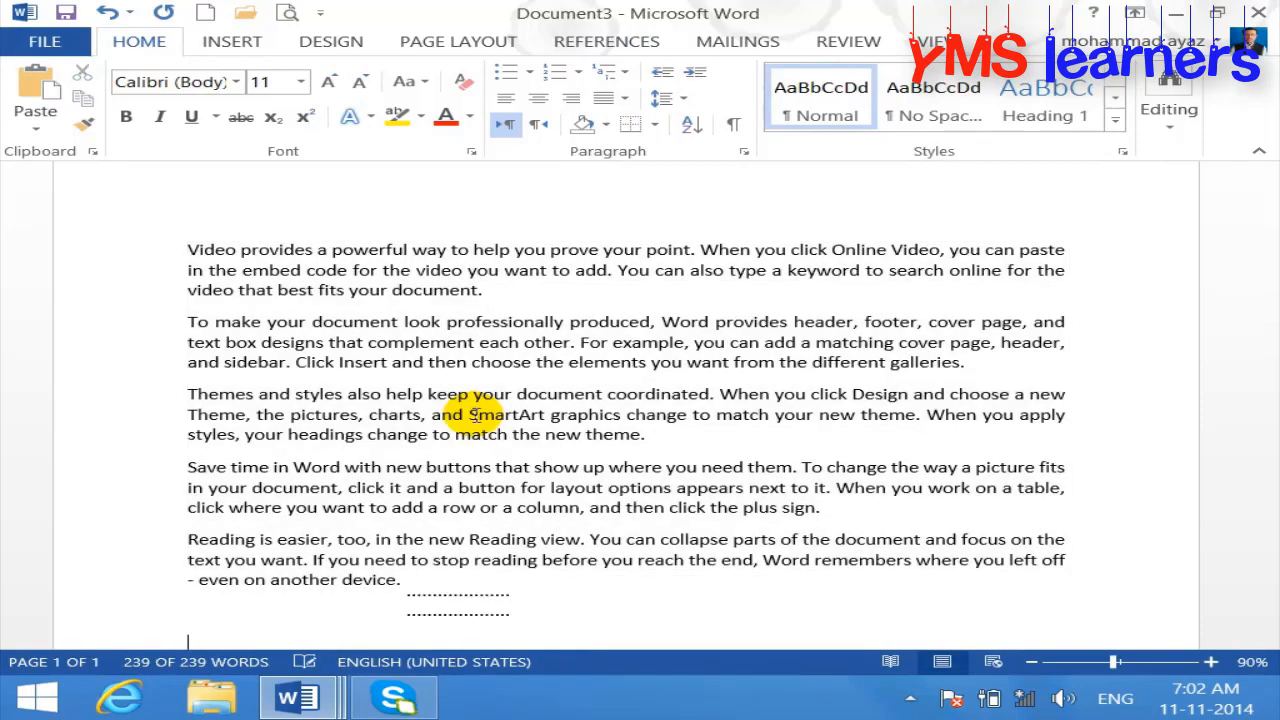
key(alt+shift+Down)
key(alt+shift+Down)
key(alt+shift+Down)
key(alt+shift+Down)
key(alt+shift+Down)
key(ctrl+v)
key(ctrl+v)
key(ctrl+v)
key(ctrl+v)
key(ctrl+v)
key(ctrl+v)
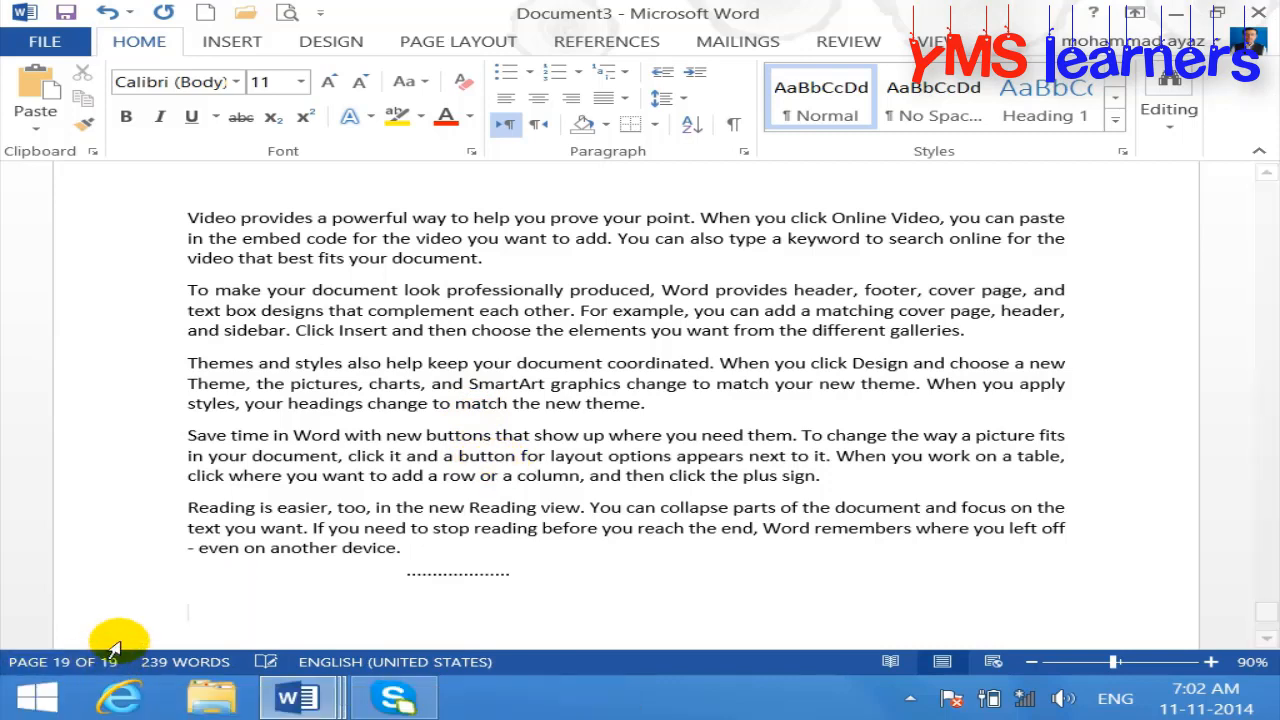
- Enlarge all of the document's text to 15 pt
key(ctrl+a)
key(ctrl+shift+period)
key(ctrl+shift+period)
key(ctrl+shift+period)
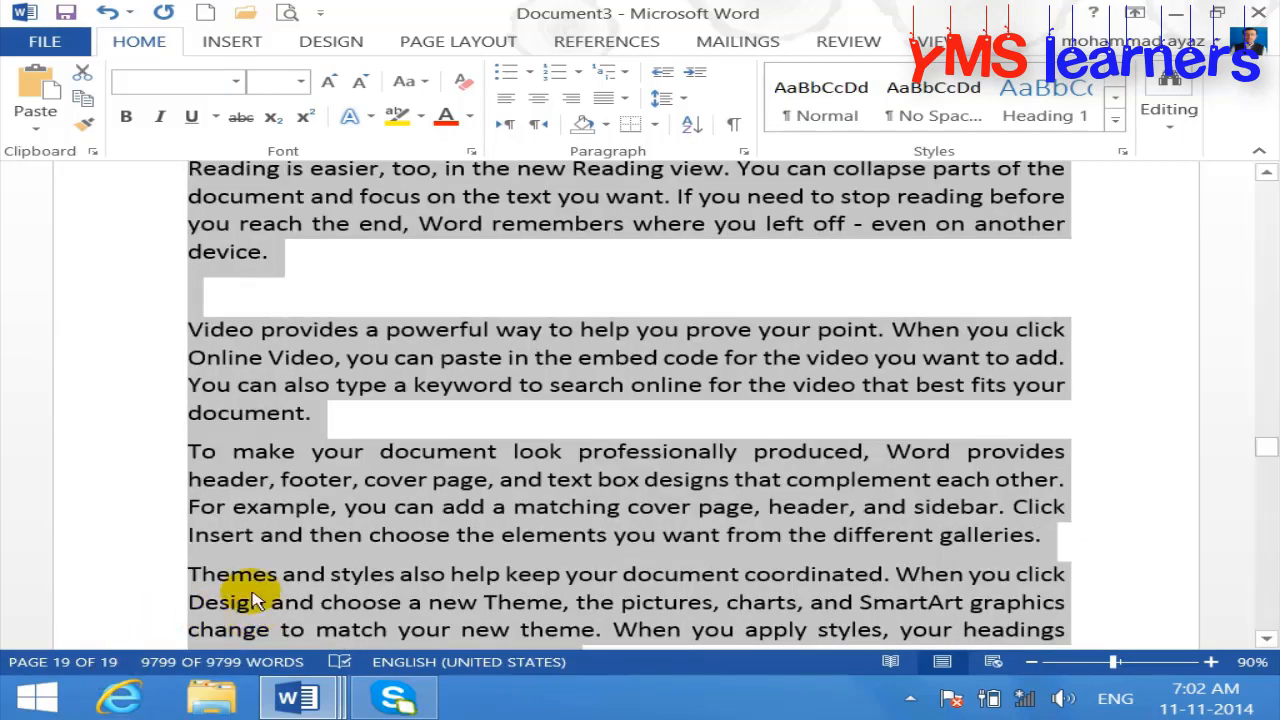
click(272, 574)
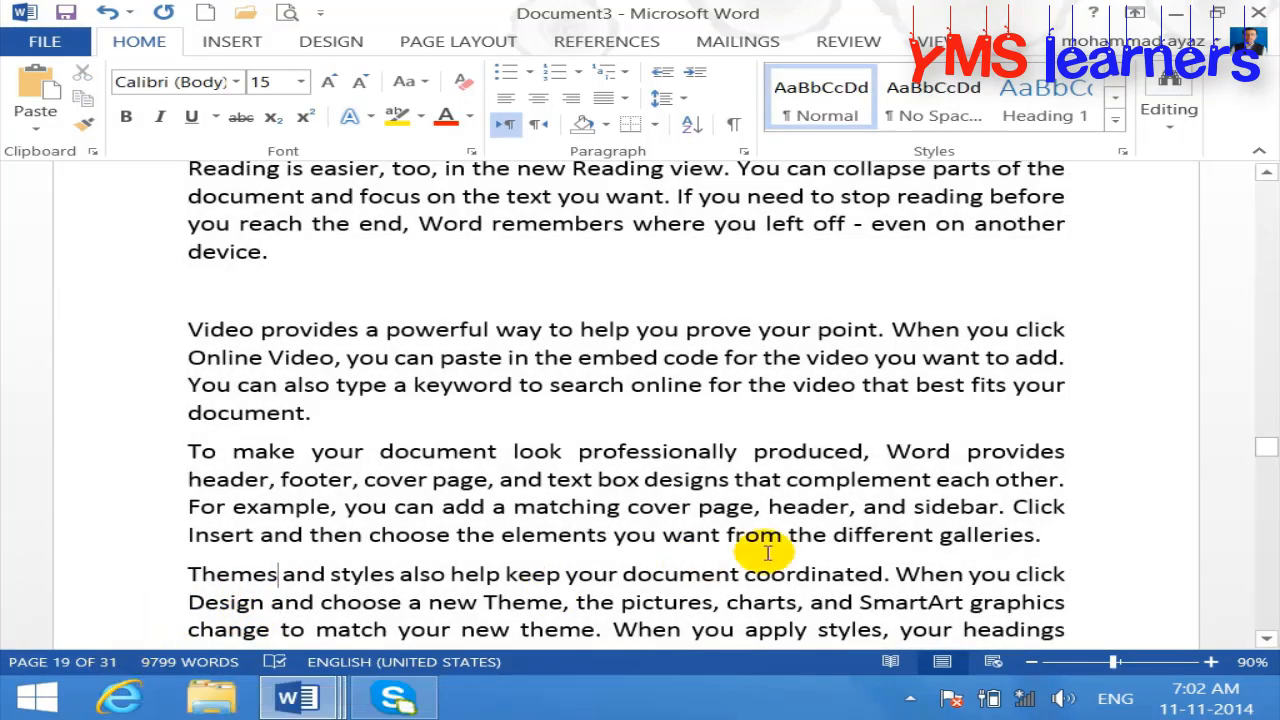
- Insert eight blank lines before the first paragraph at the start of the document
drag(1262, 445, 1262, 172)
click(203, 295)
click(199, 294)
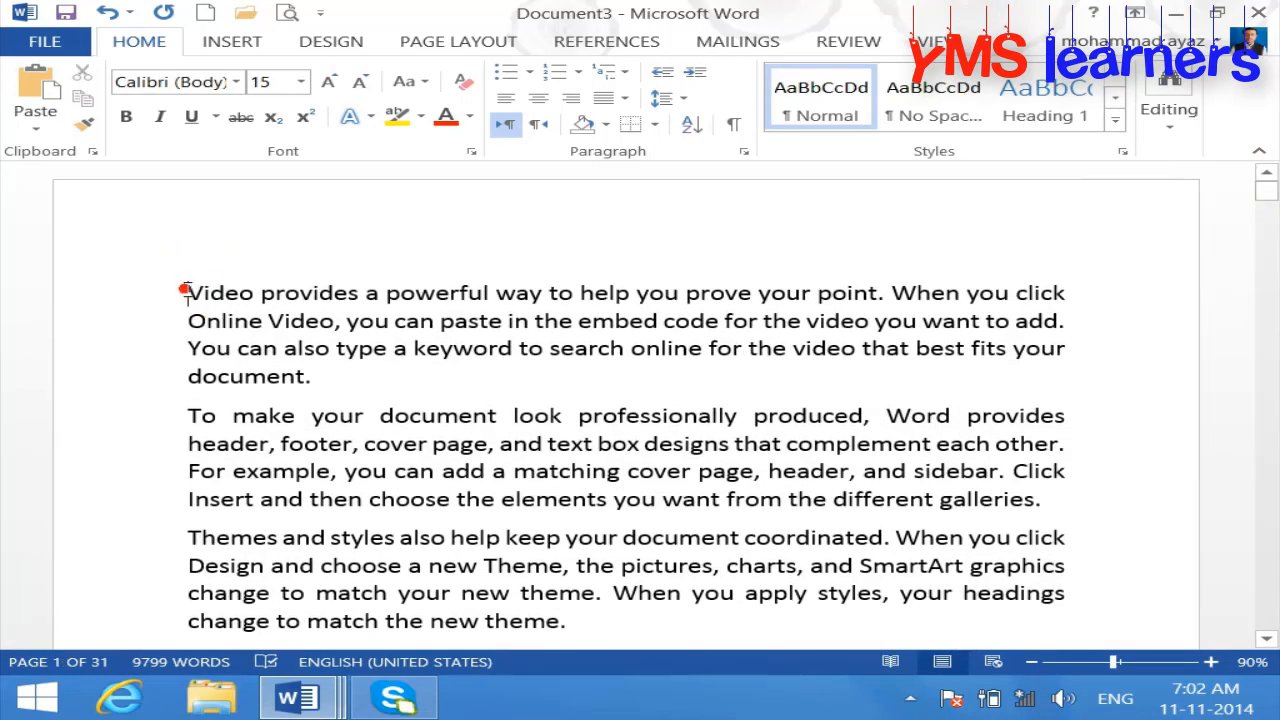
key(Return)
key(Return)
key(Return)
key(Return)
key(Return)
key(Return)
key(Return)
key(Return)
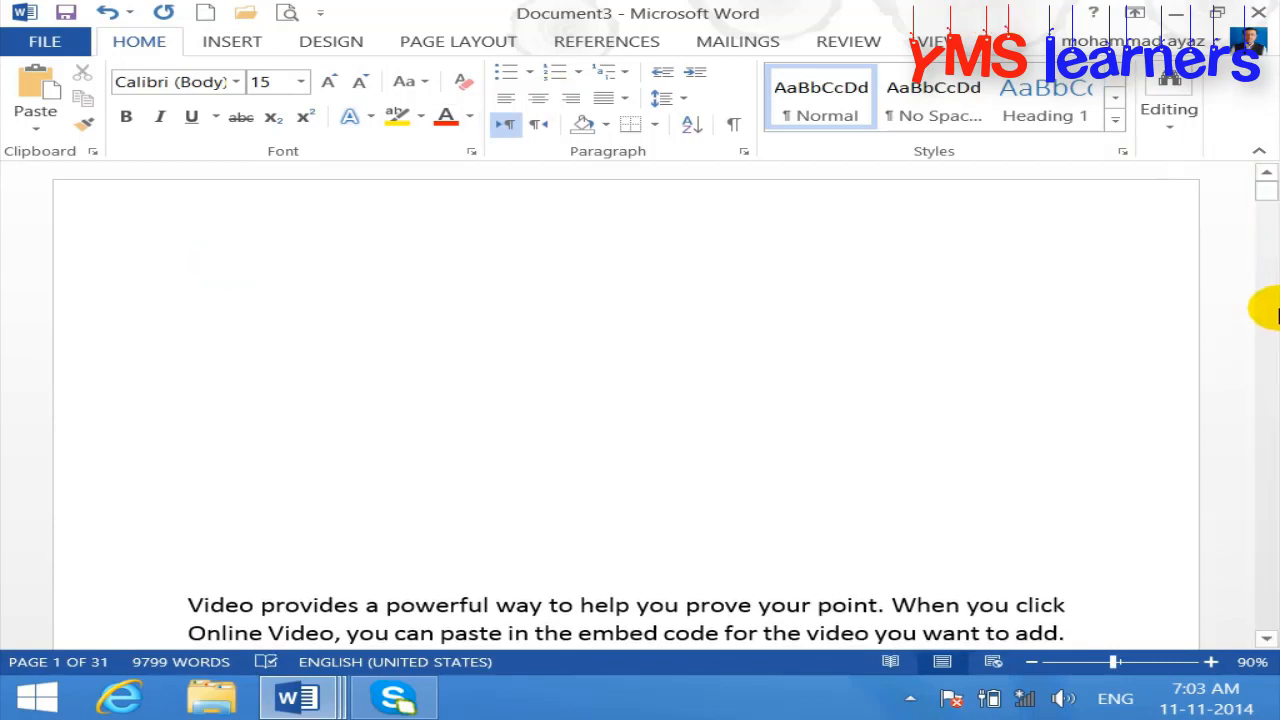
- Enter the heading "USE Passim:" on the first blank line and add a new line below it
click(241, 255)
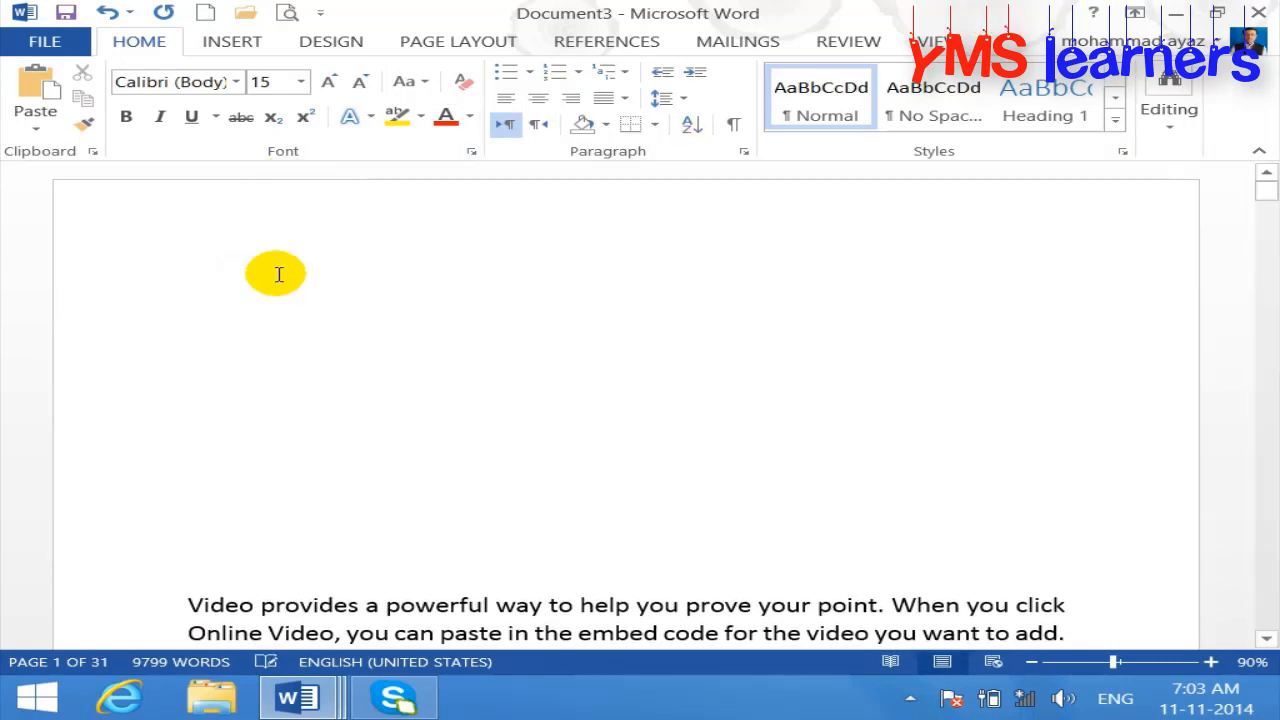
text(USE Pa)
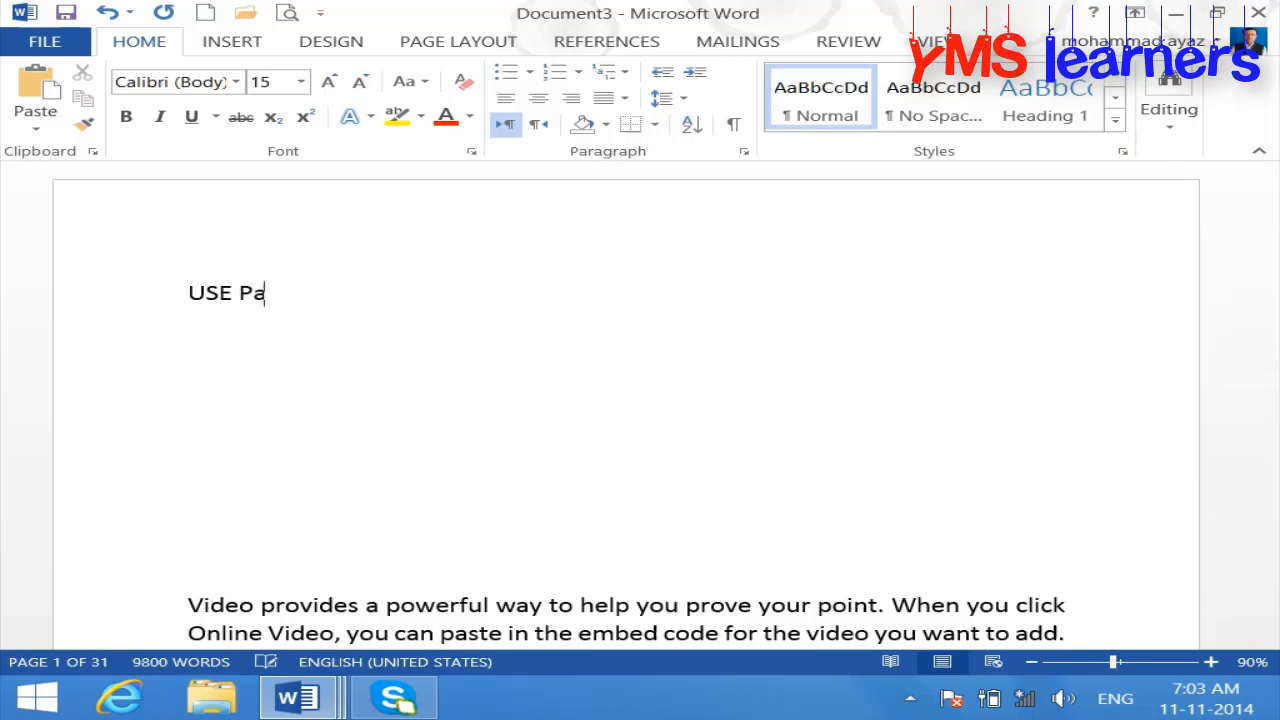
text(ssim)
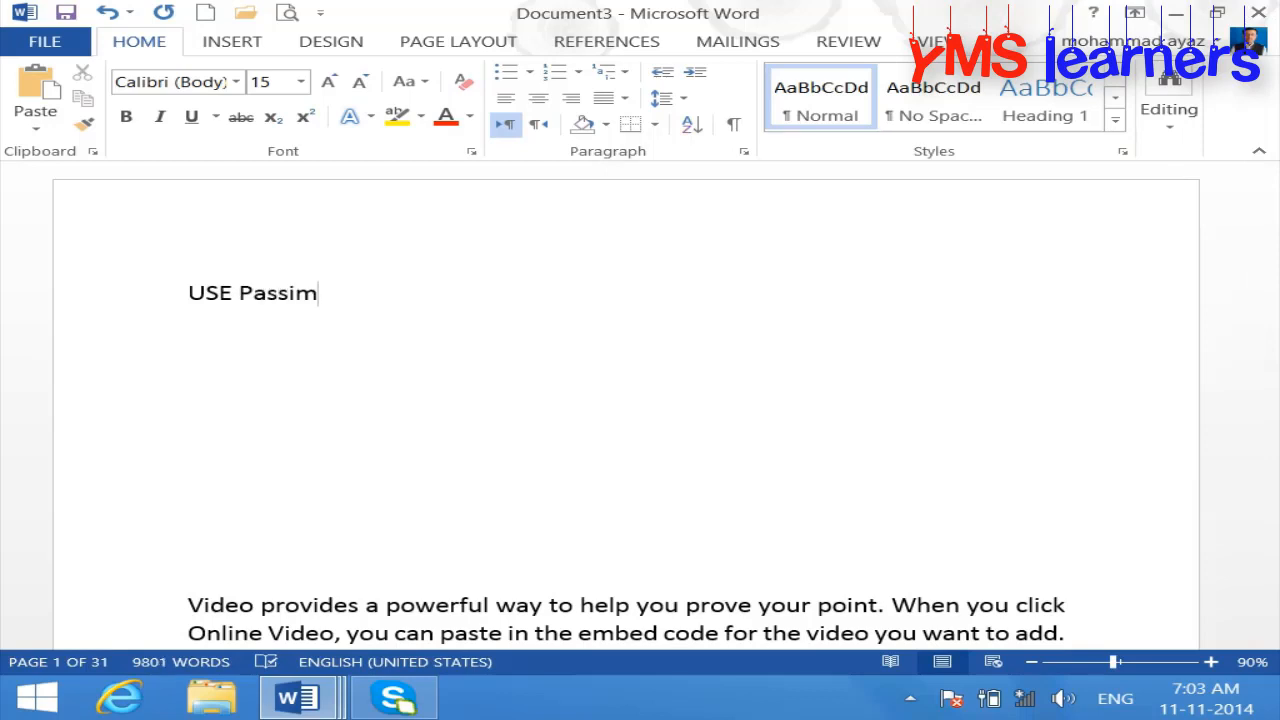
text(:)
key(Return)
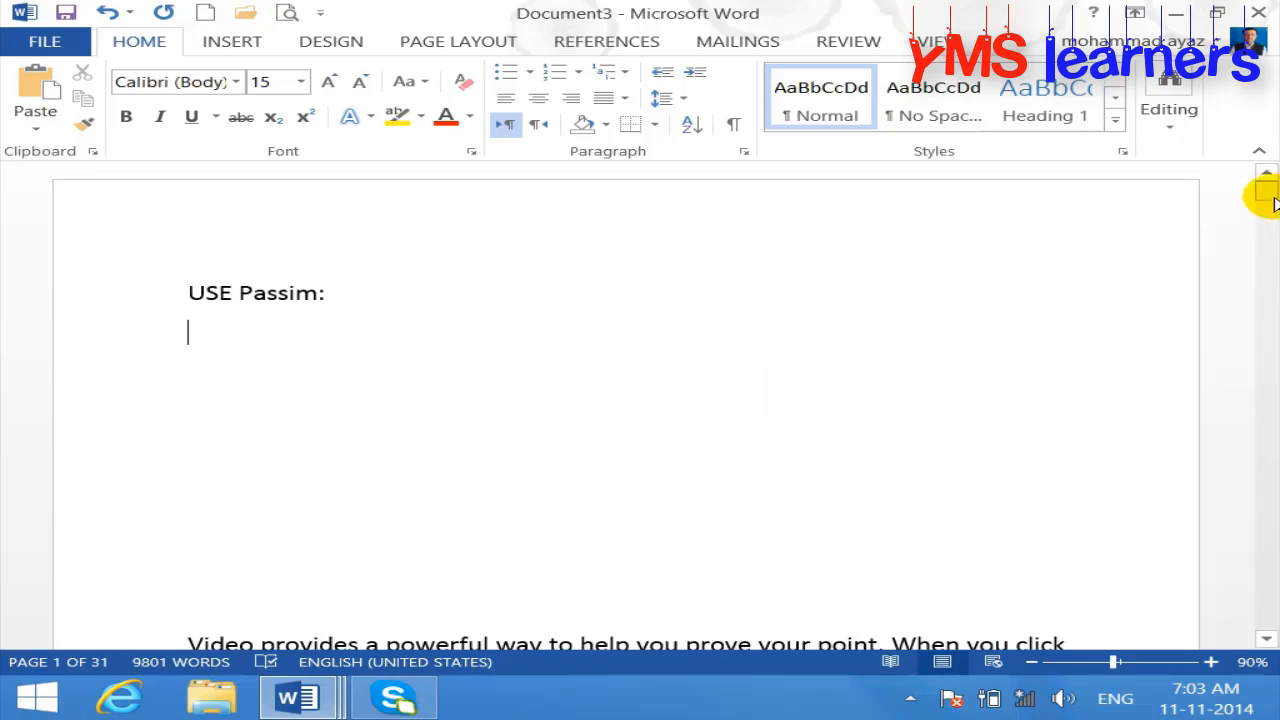
- Open citation marking for the word "powerful" in the first paragraph and rename citation category 11 as "Passim List"
mouse_move(1264, 195)
mouse_down()
mouse_move(1266, 206)
mouse_move(1257, 194)
mouse_up()
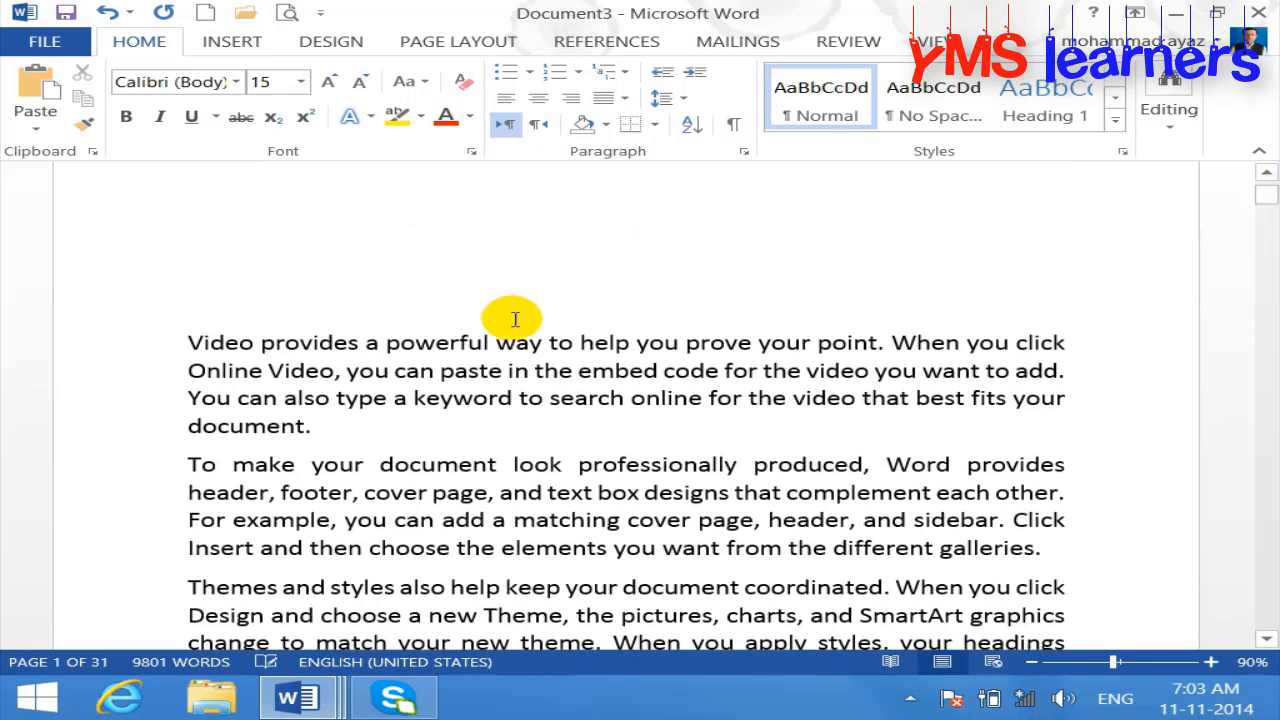
double_click(456, 342)
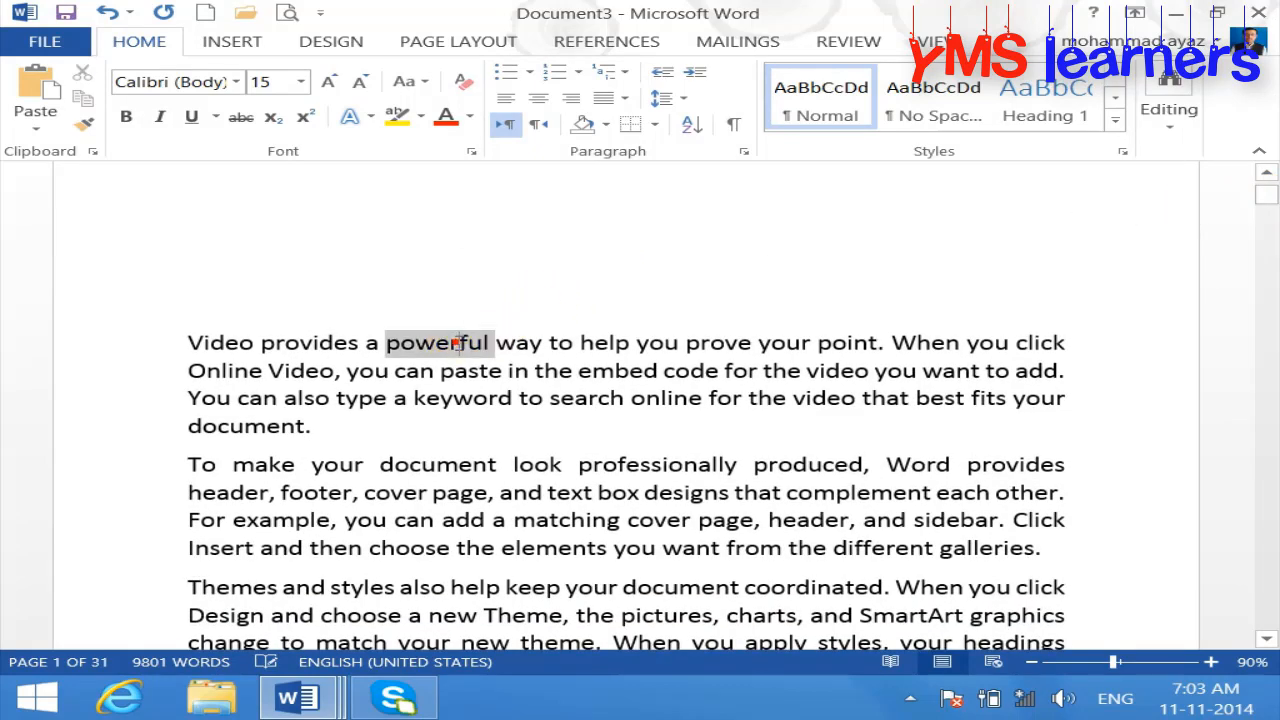
click(655, 42)
click(1092, 128)
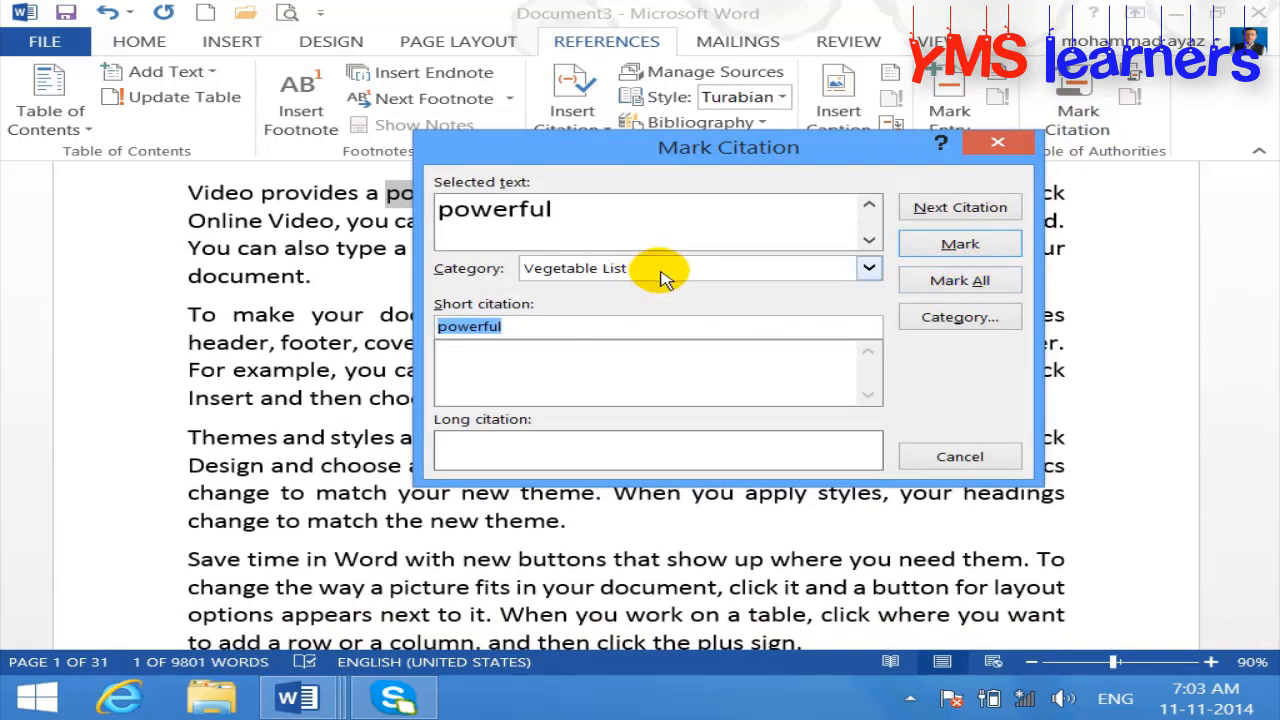
click(960, 317)
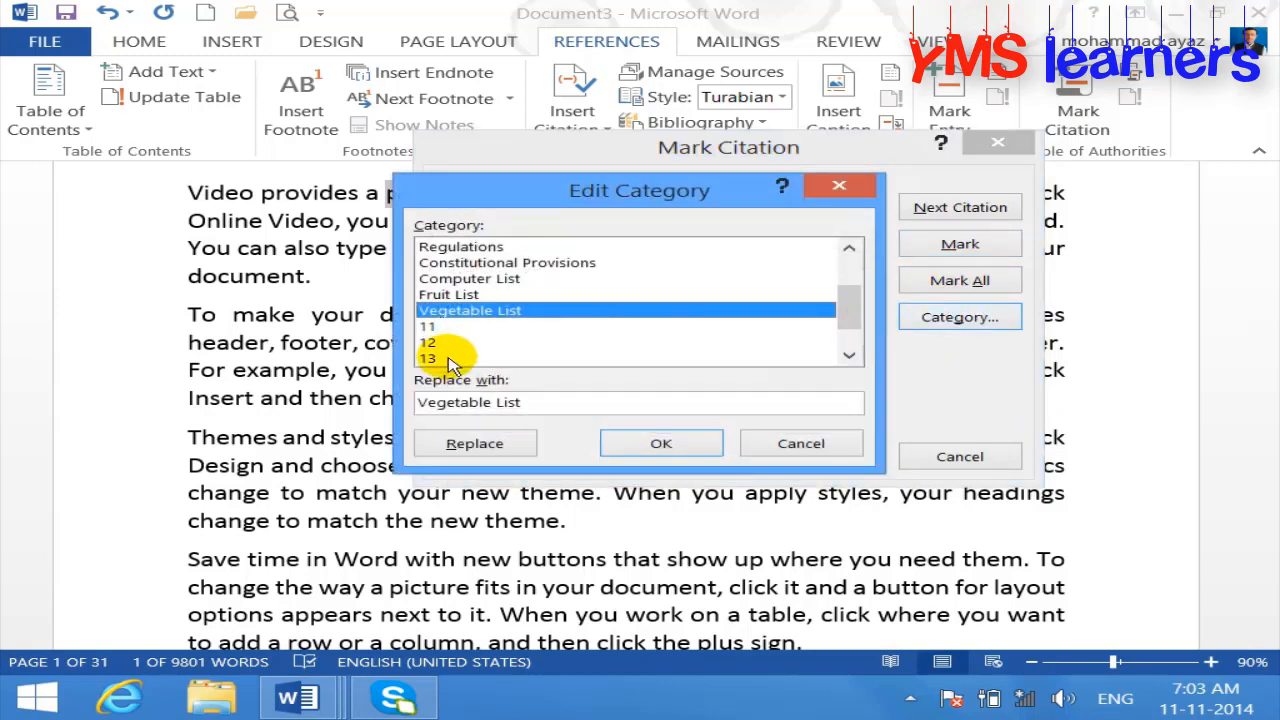
click(440, 326)
double_click(500, 398)
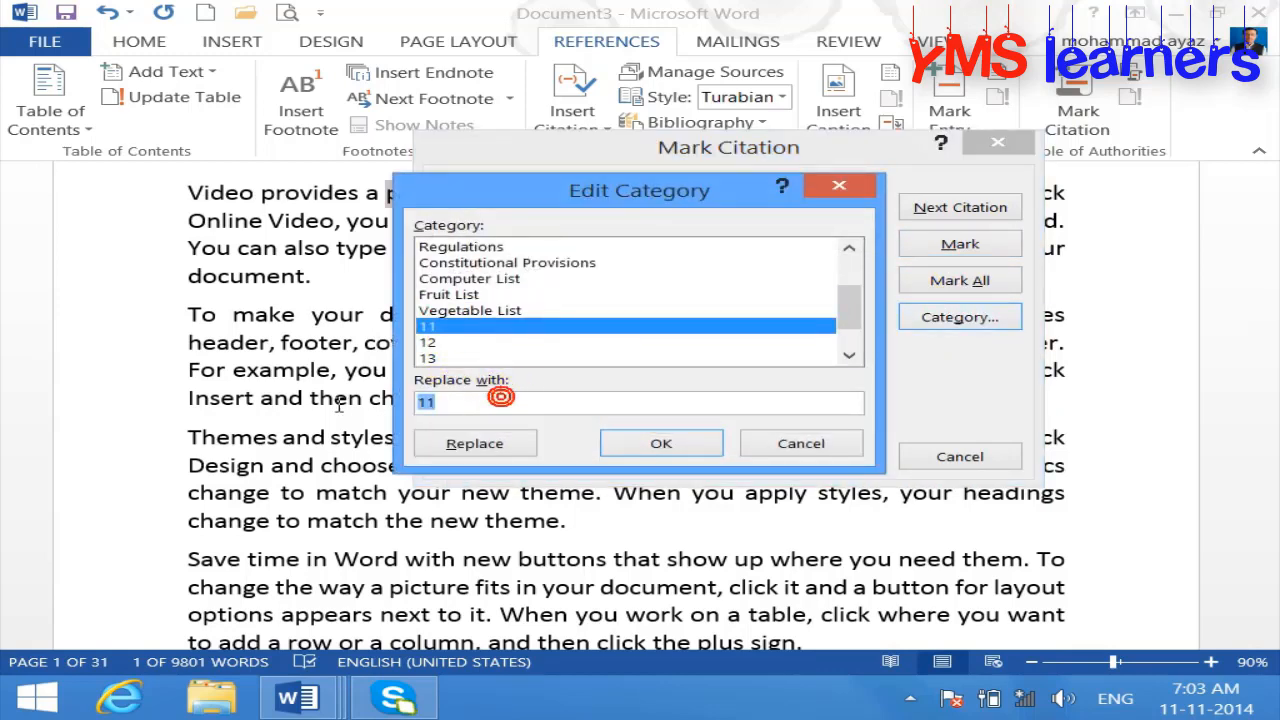
text(assim List)
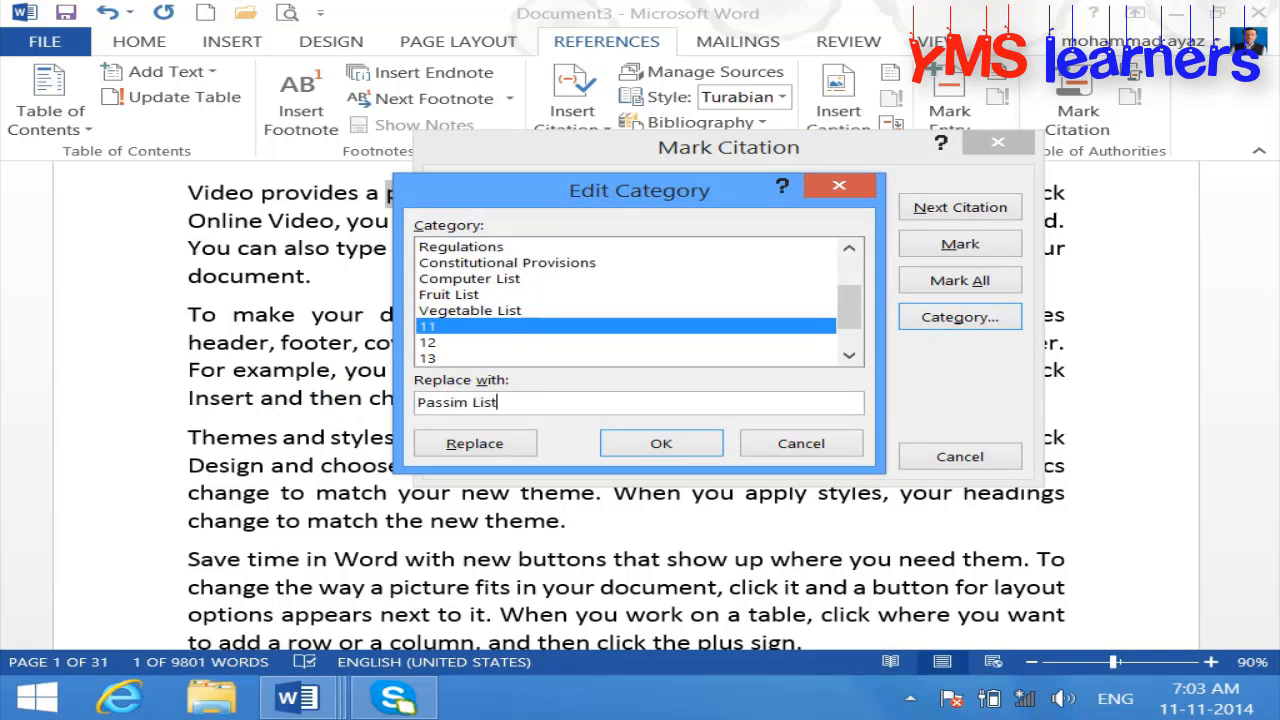
click(470, 445)
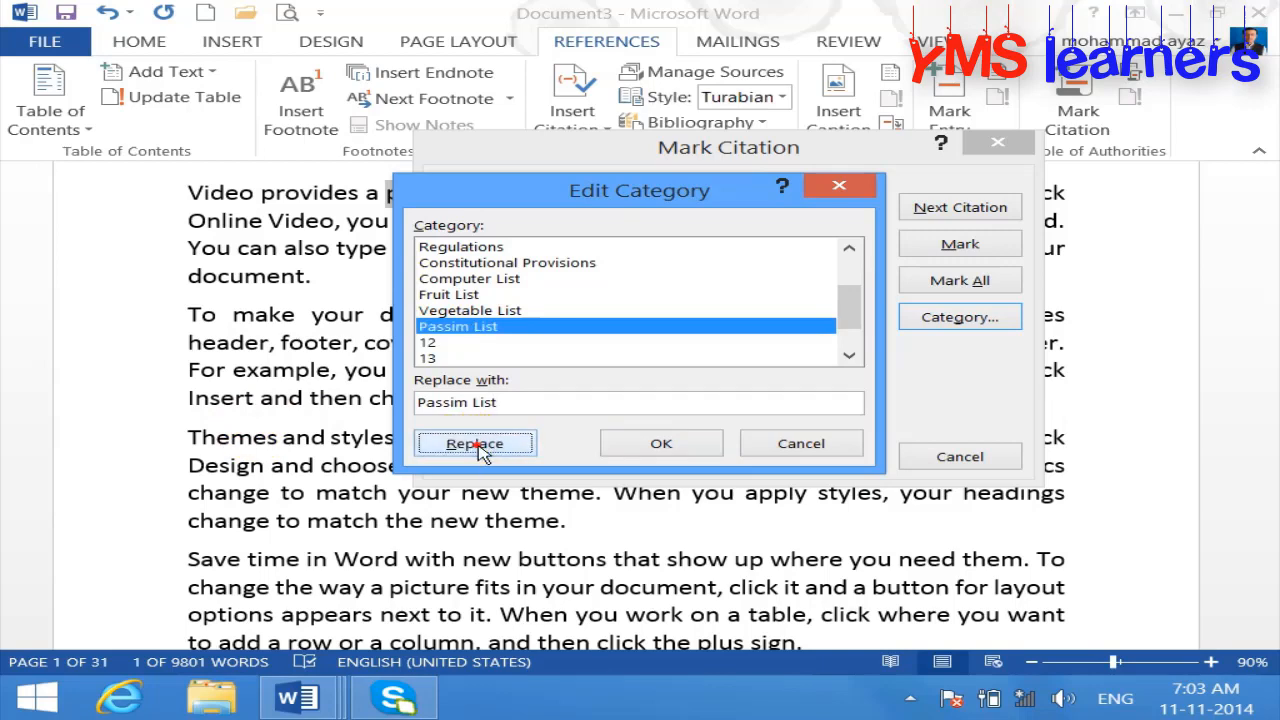
click(665, 442)
- Mark all occurrences of "powerful" as citations in the Passim List category and close the citation dialog
click(869, 268)
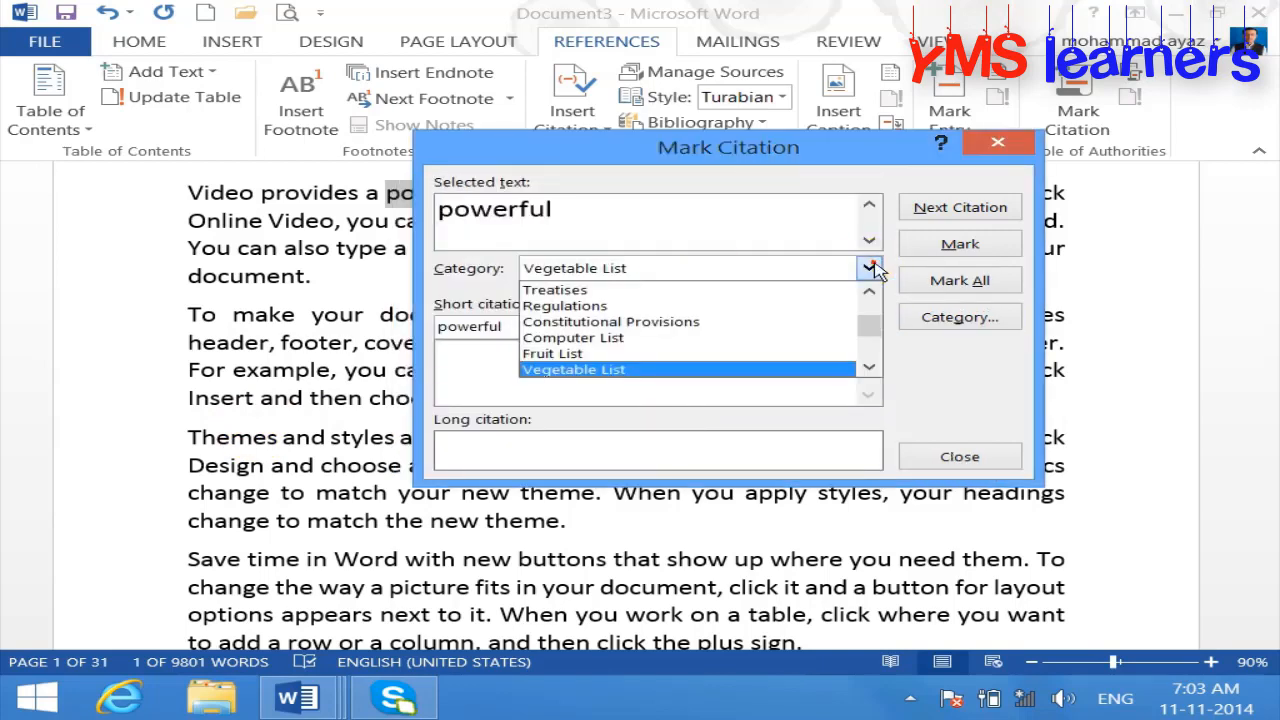
click(867, 366)
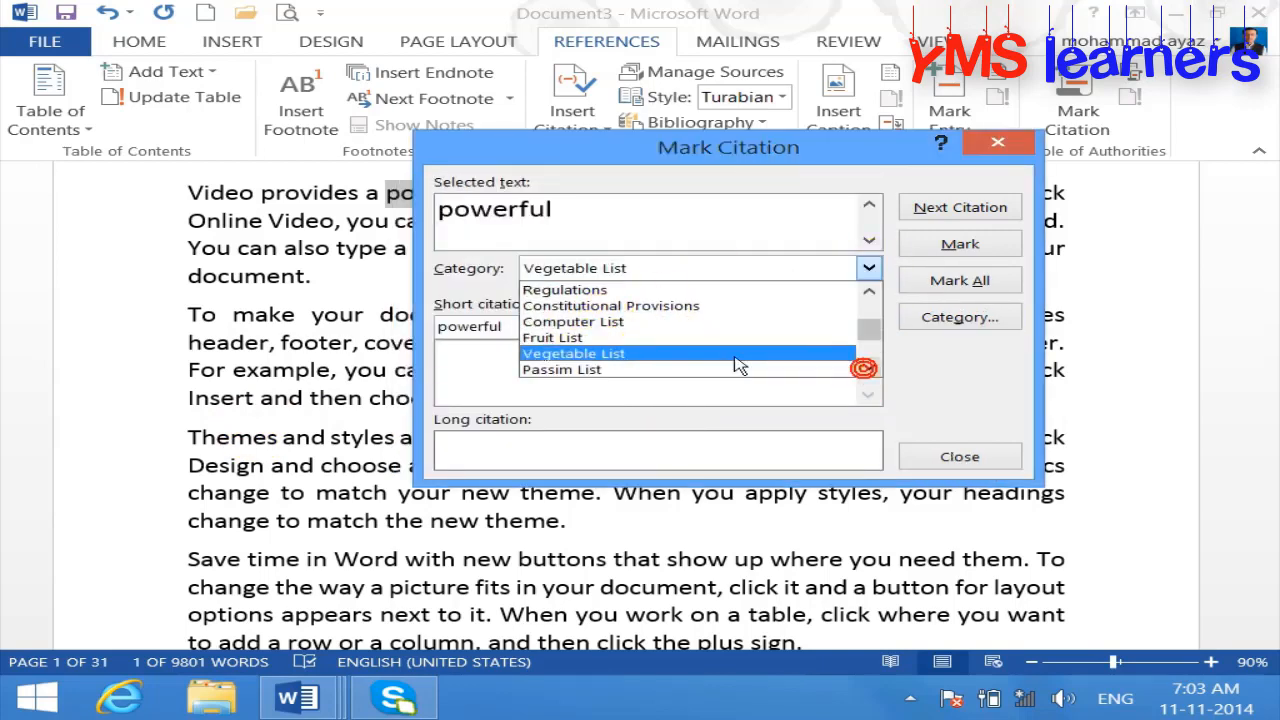
click(693, 372)
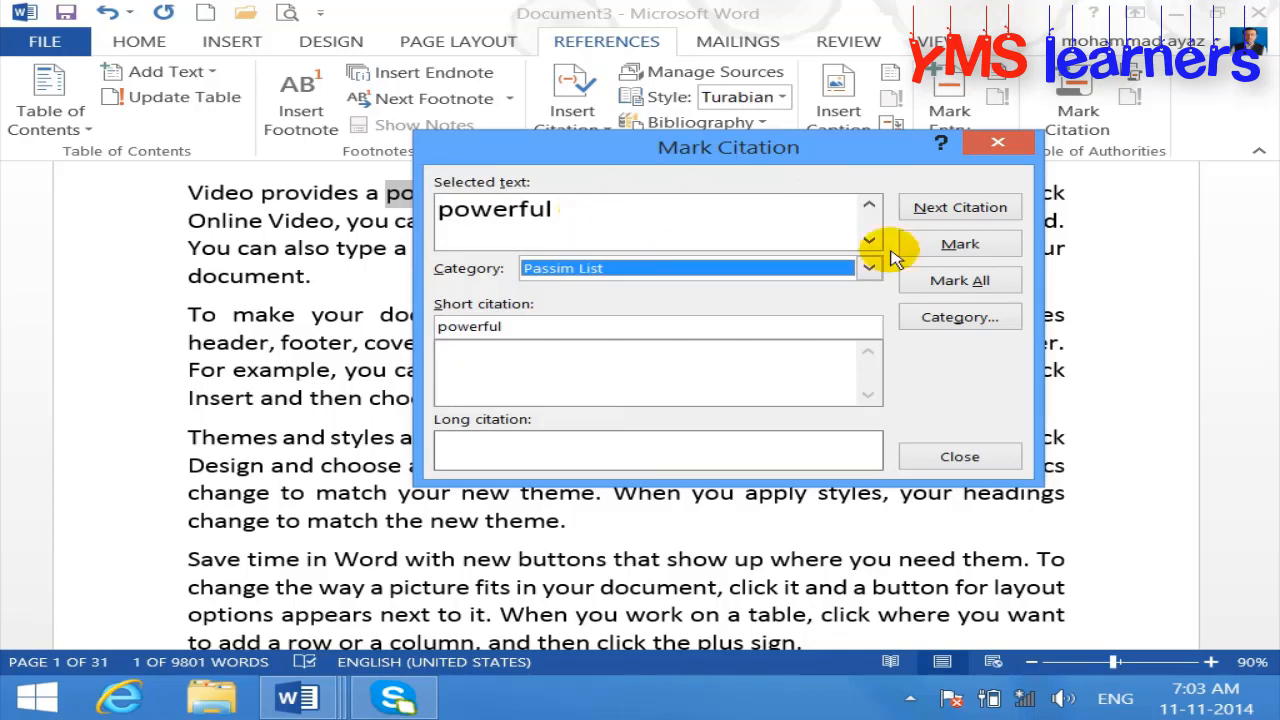
click(960, 280)
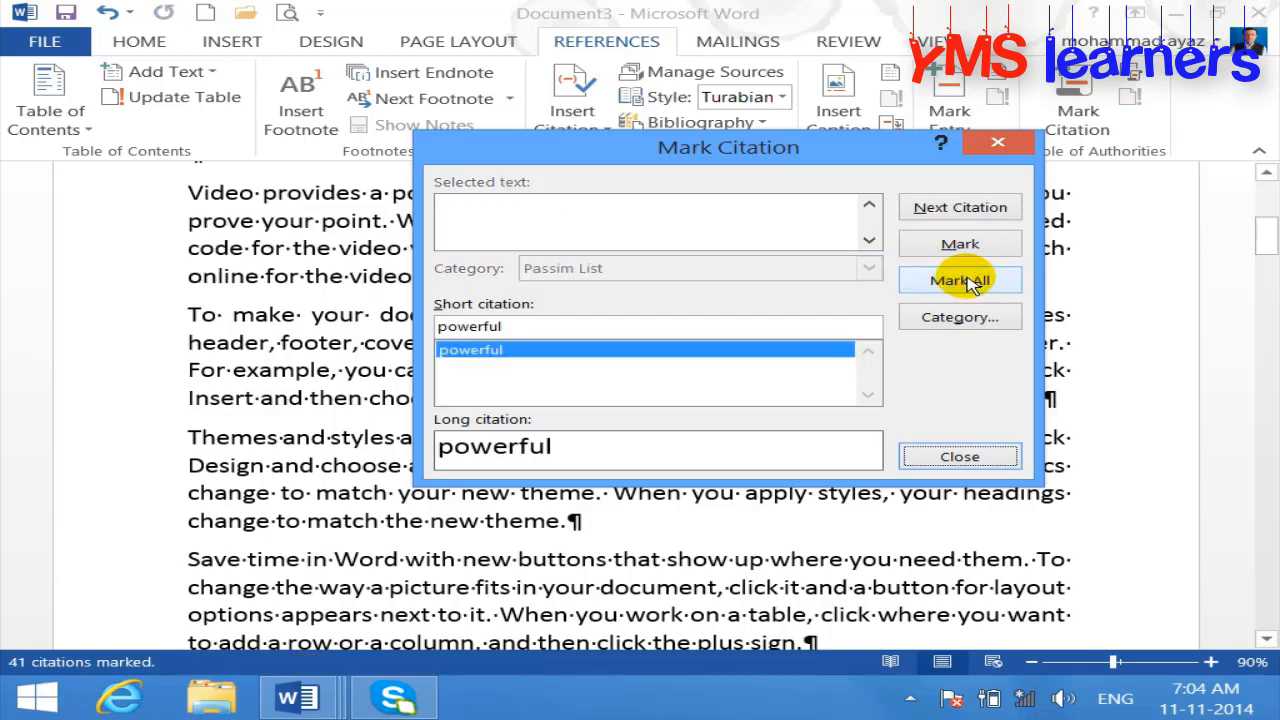
click(958, 457)
- Return to the start of the document and hide the formatting marks
drag(1264, 237, 1268, 178)
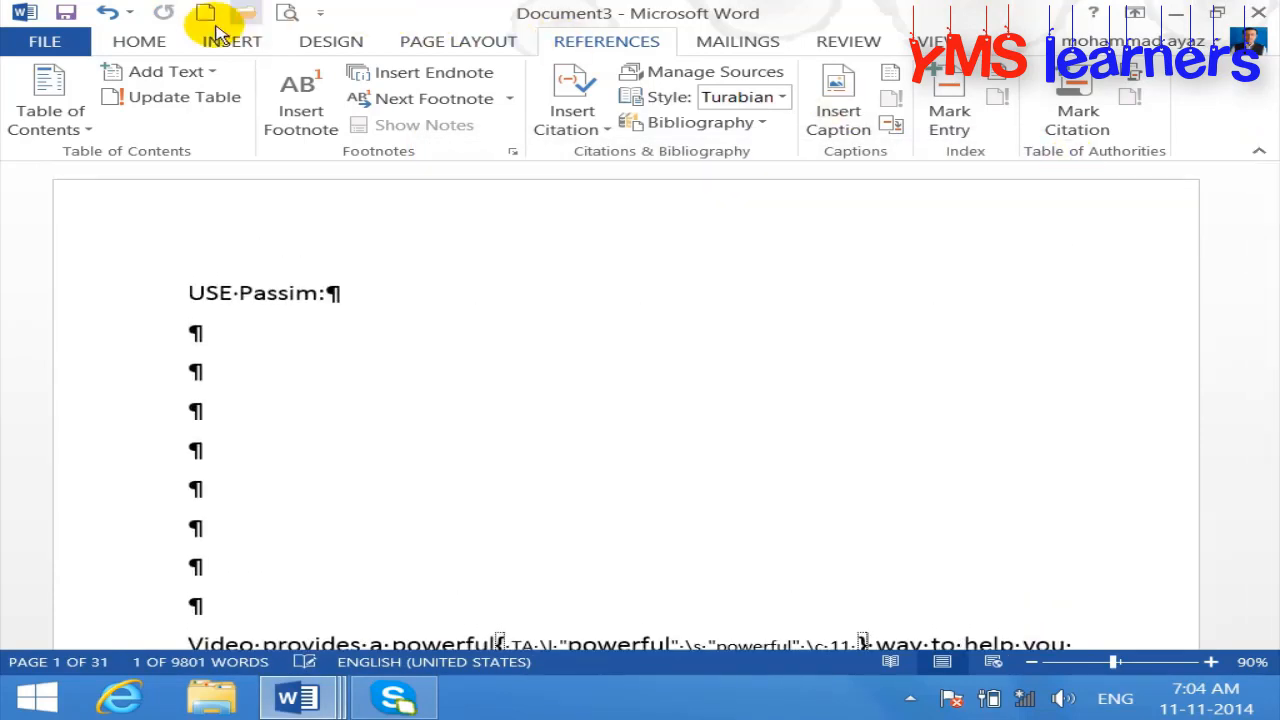
click(155, 41)
click(735, 124)
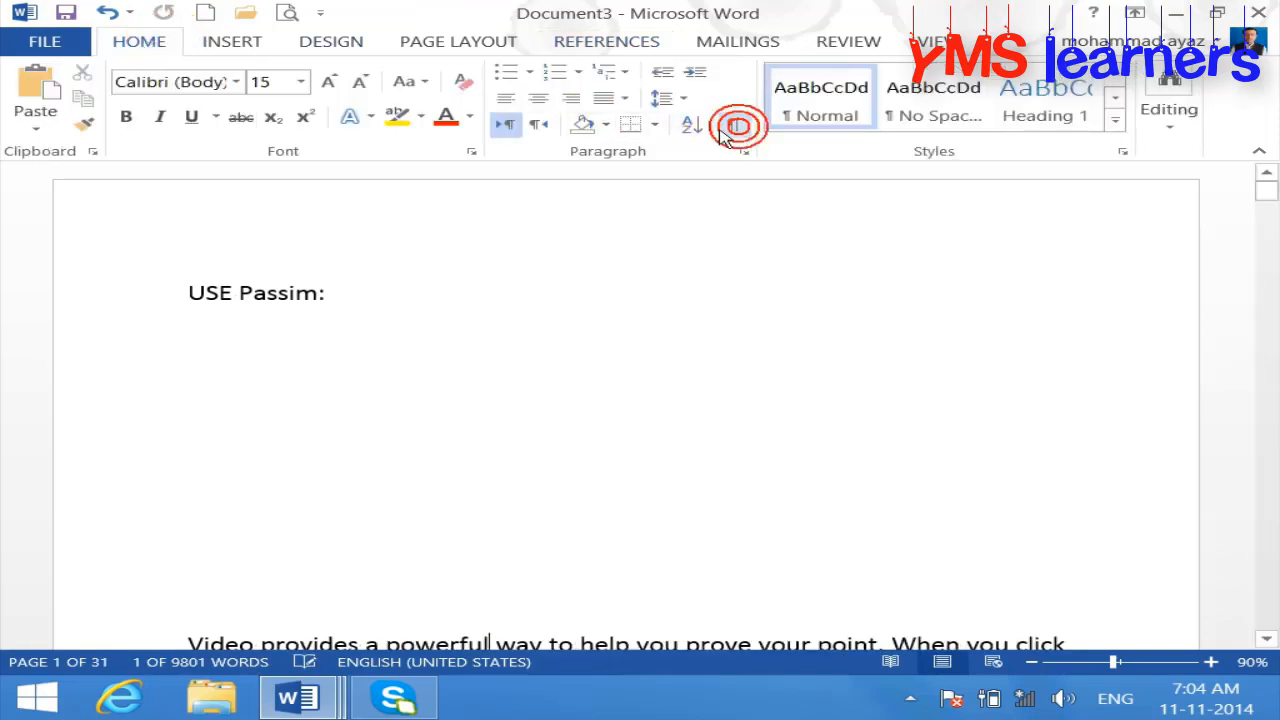
- Insert a table of authorities for the Passim List category below the "USE Passim:" heading, with Use passim enabled
click(277, 350)
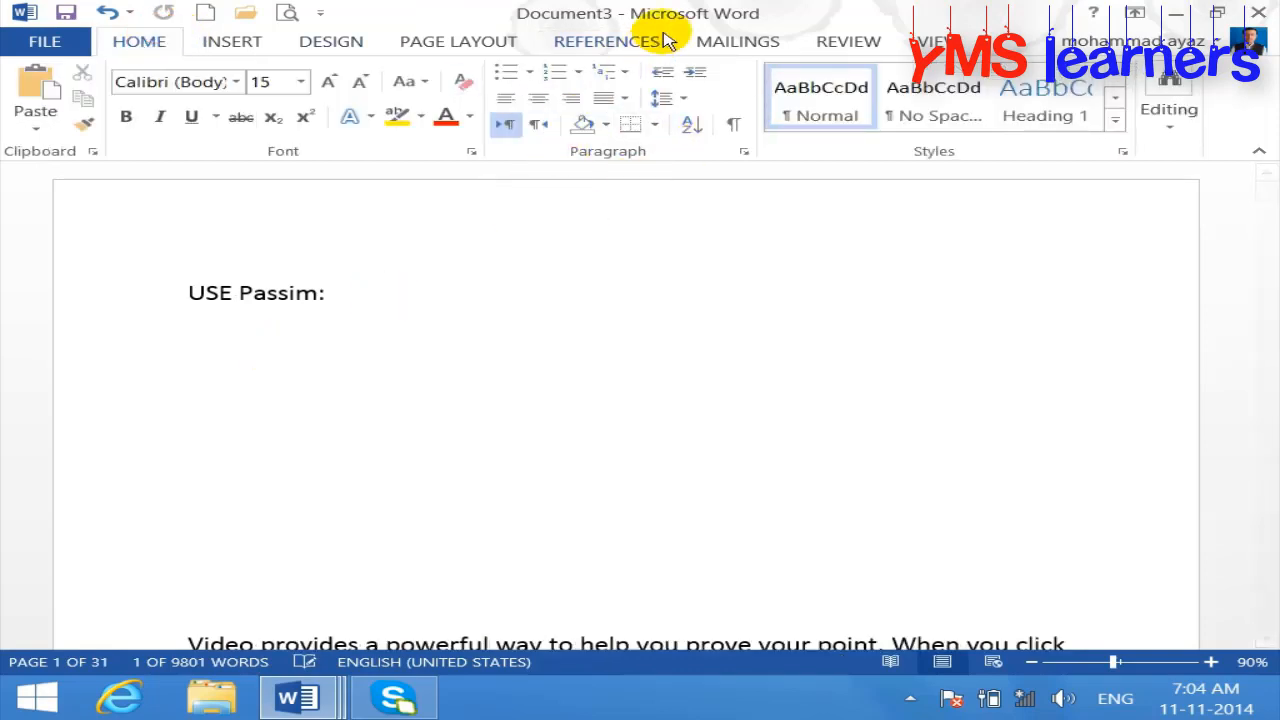
click(630, 47)
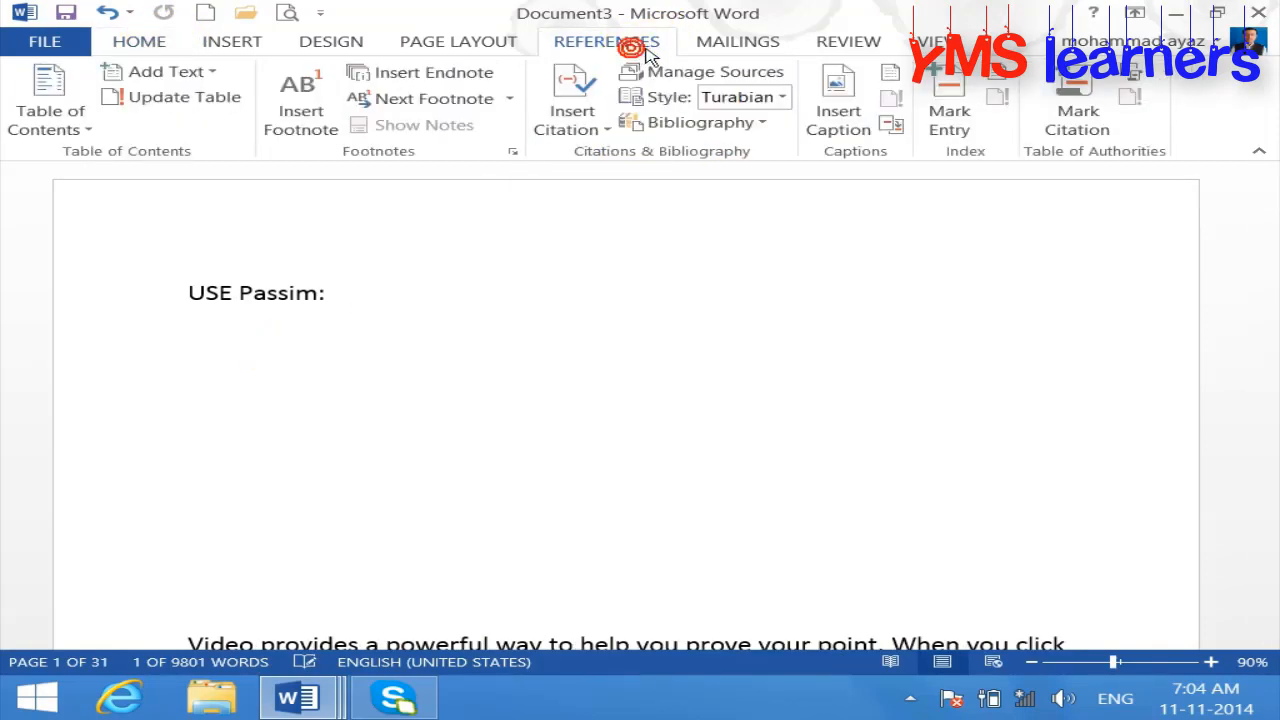
click(1126, 76)
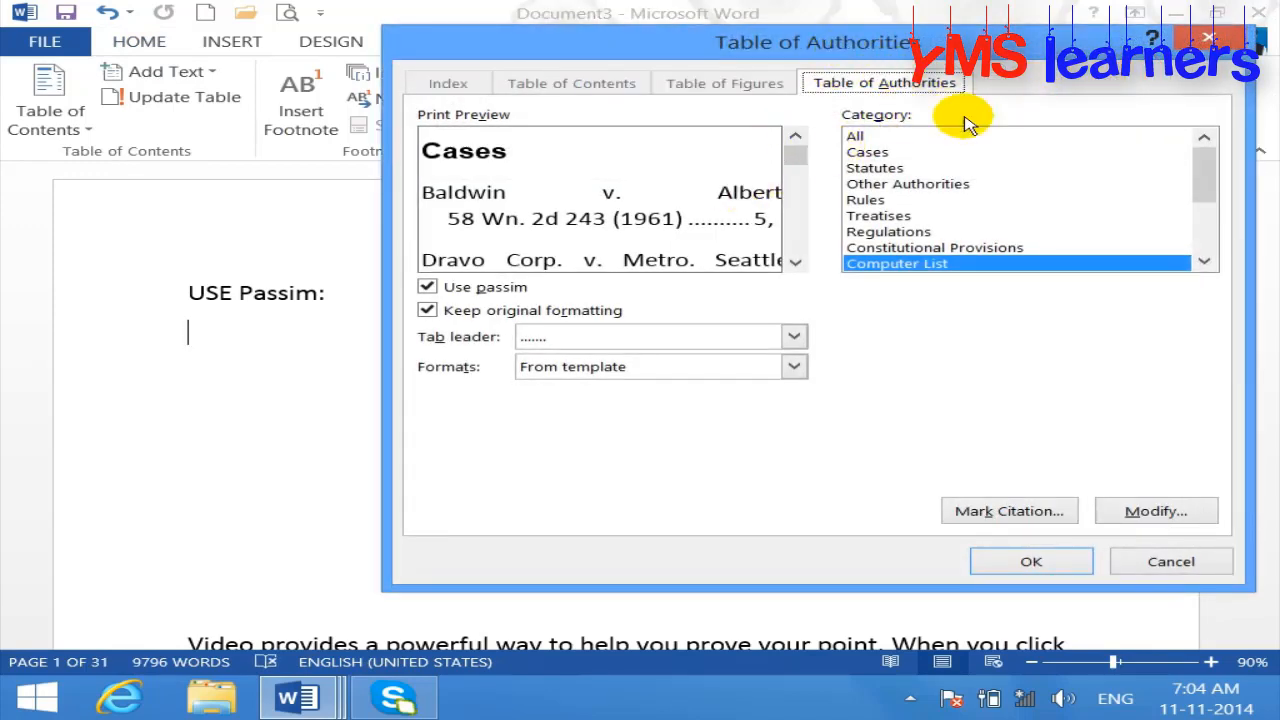
click(1205, 263)
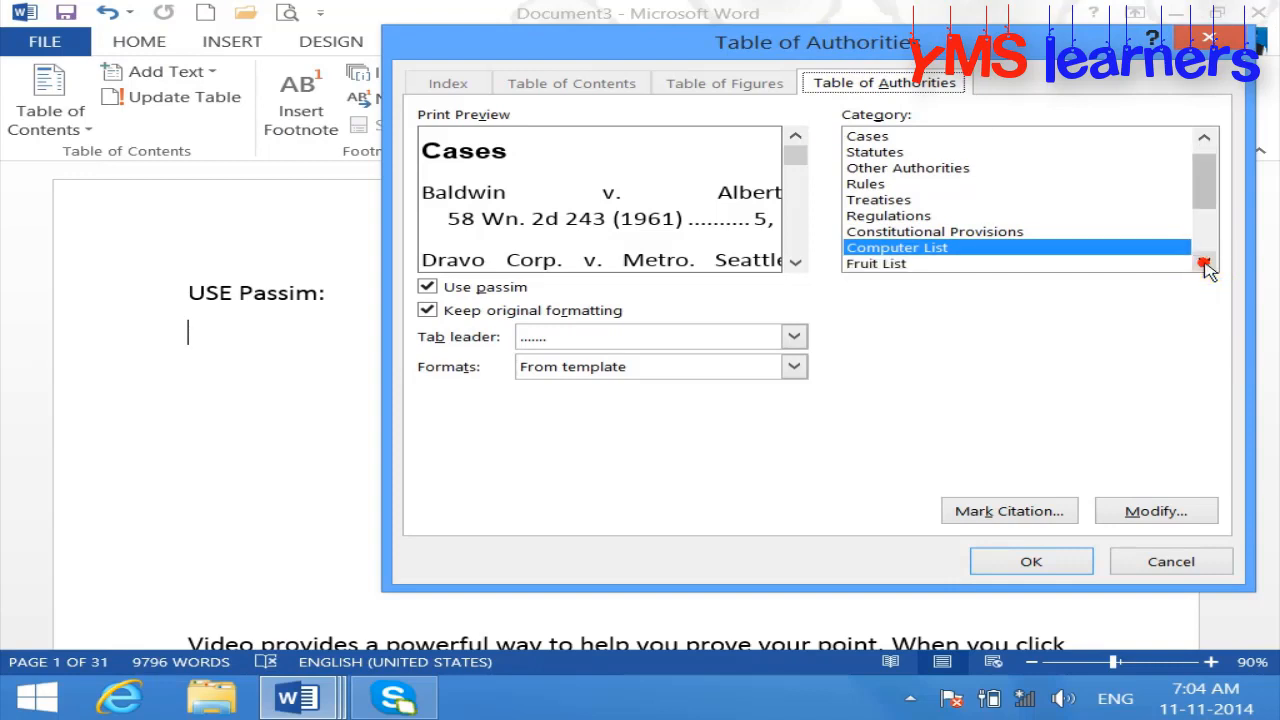
click(1205, 263)
click(1205, 263)
click(1205, 263)
click(963, 250)
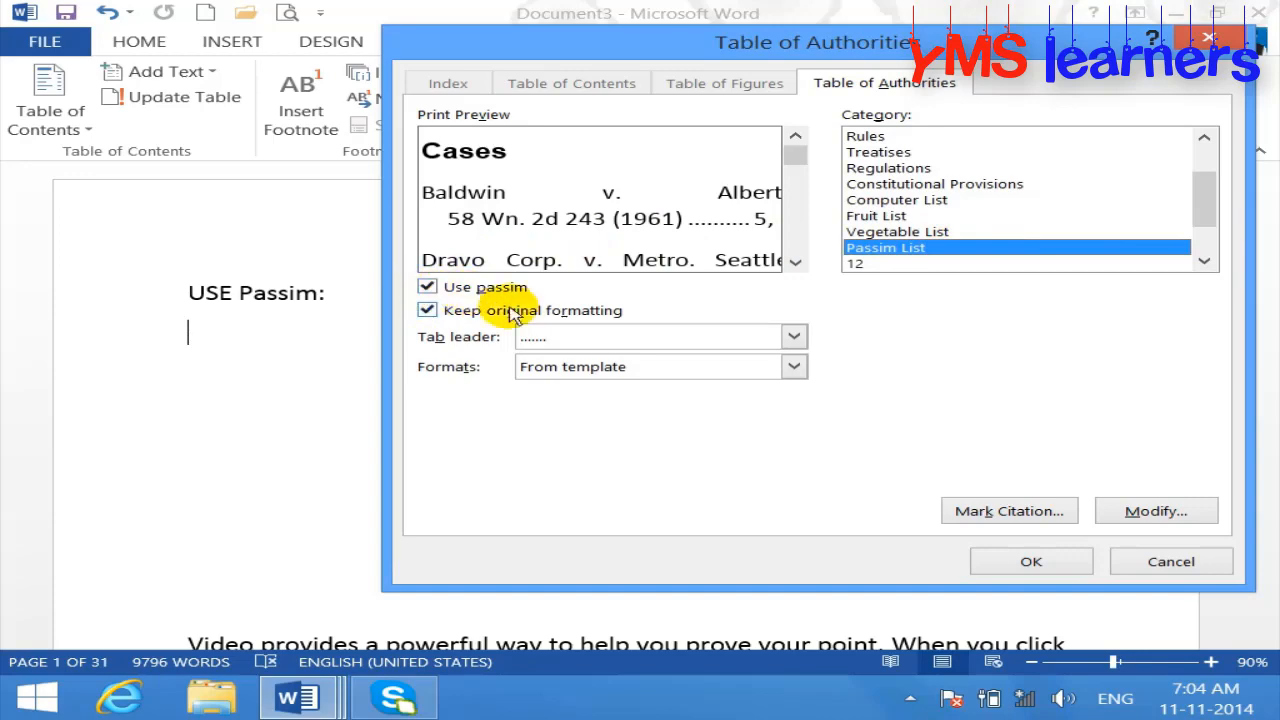
click(1022, 563)
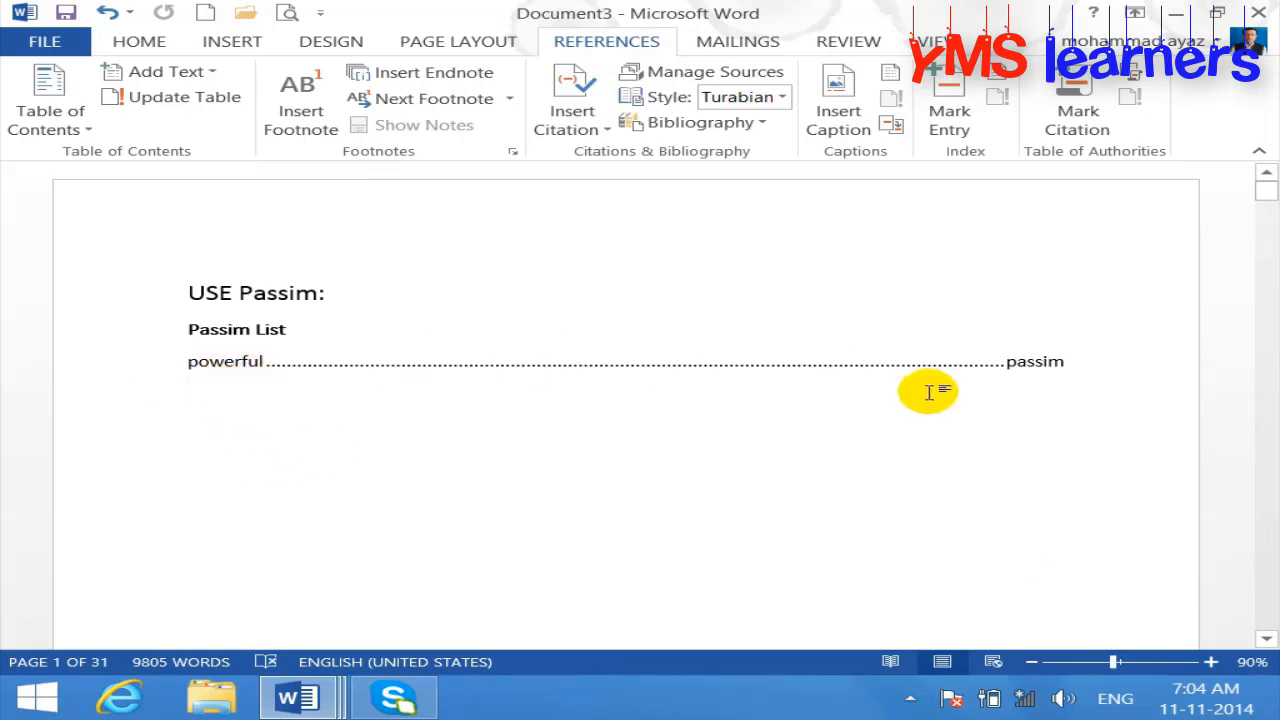
- Replace the Passim List table of authorities with a version that has Use passim turned off
click(1062, 366)
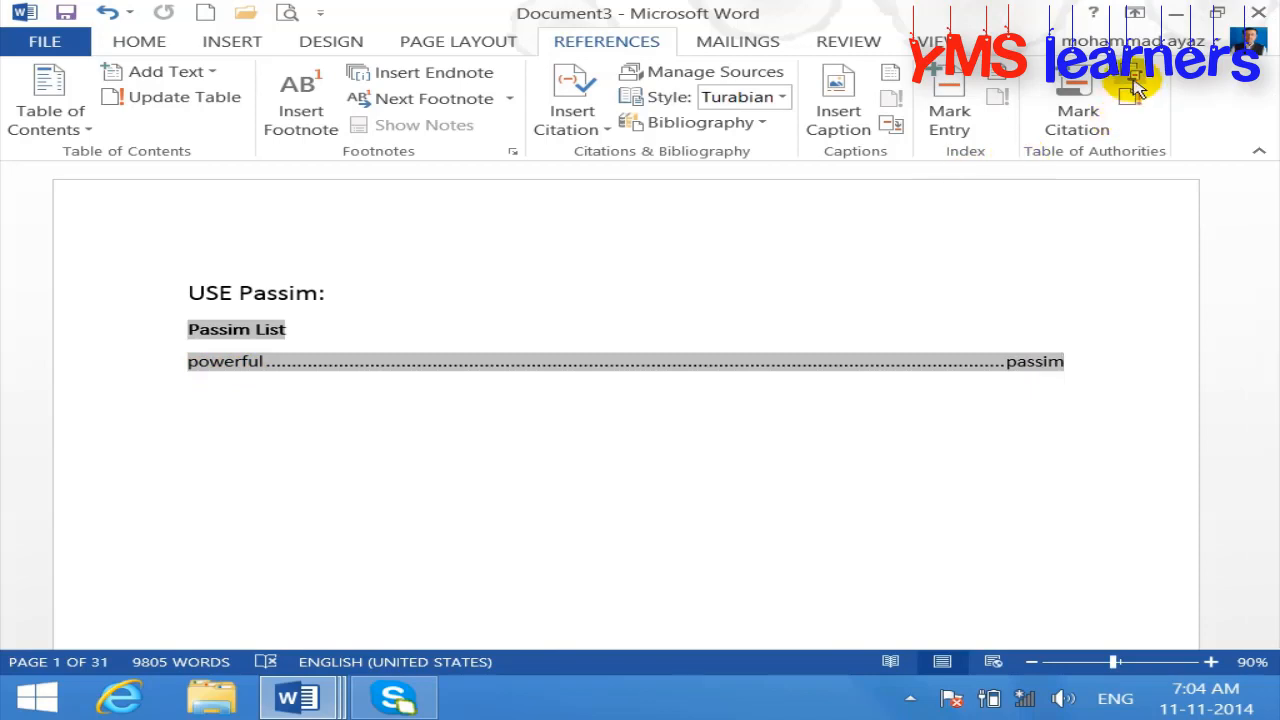
click(1136, 88)
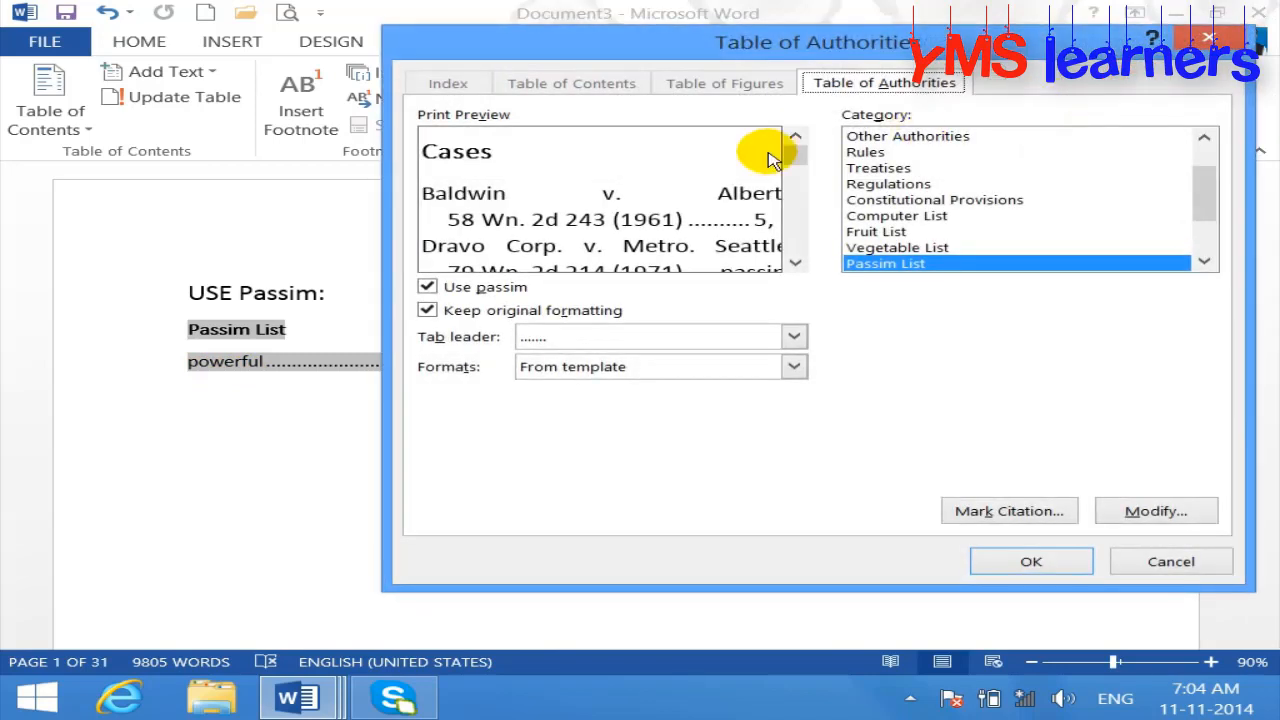
click(427, 288)
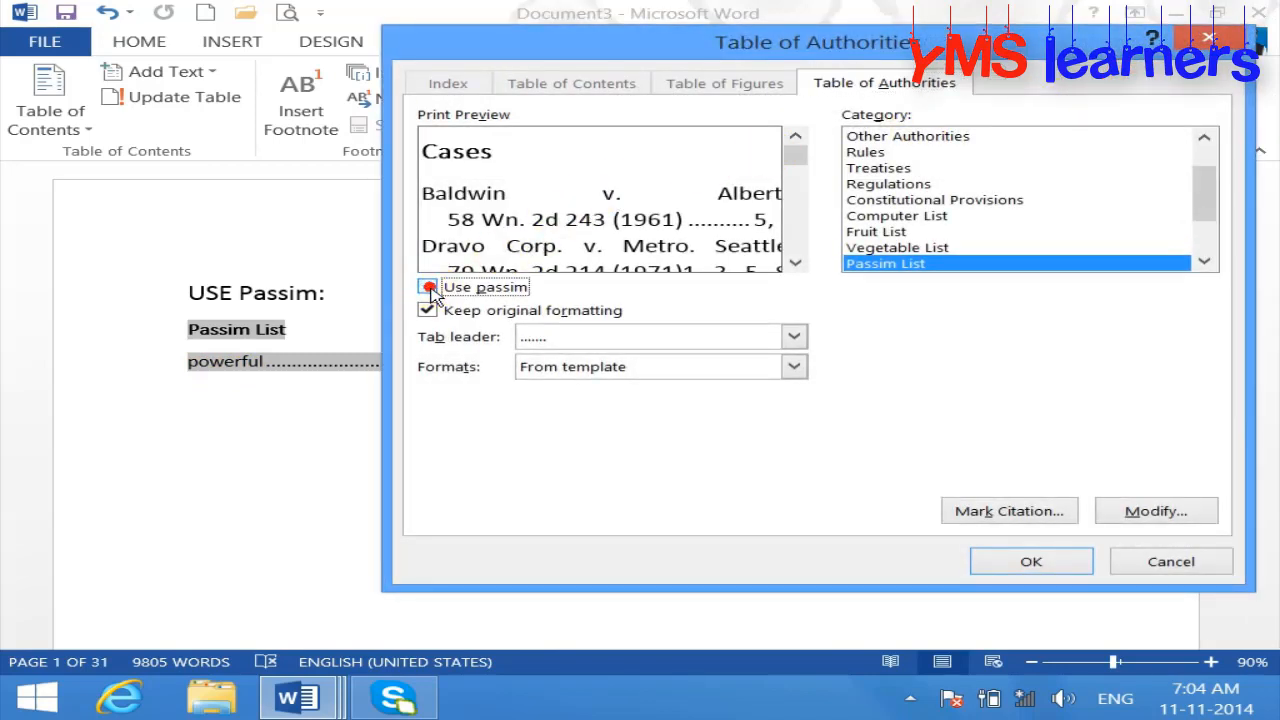
click(1001, 556)
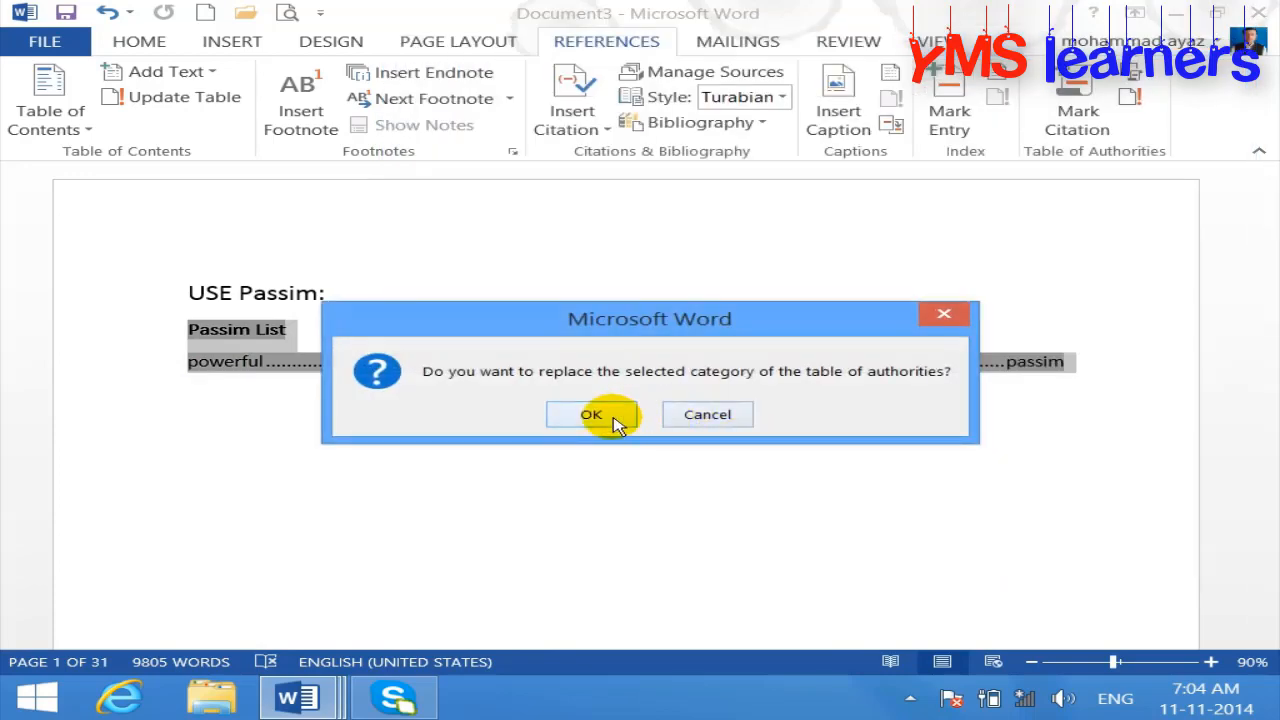
click(600, 412)
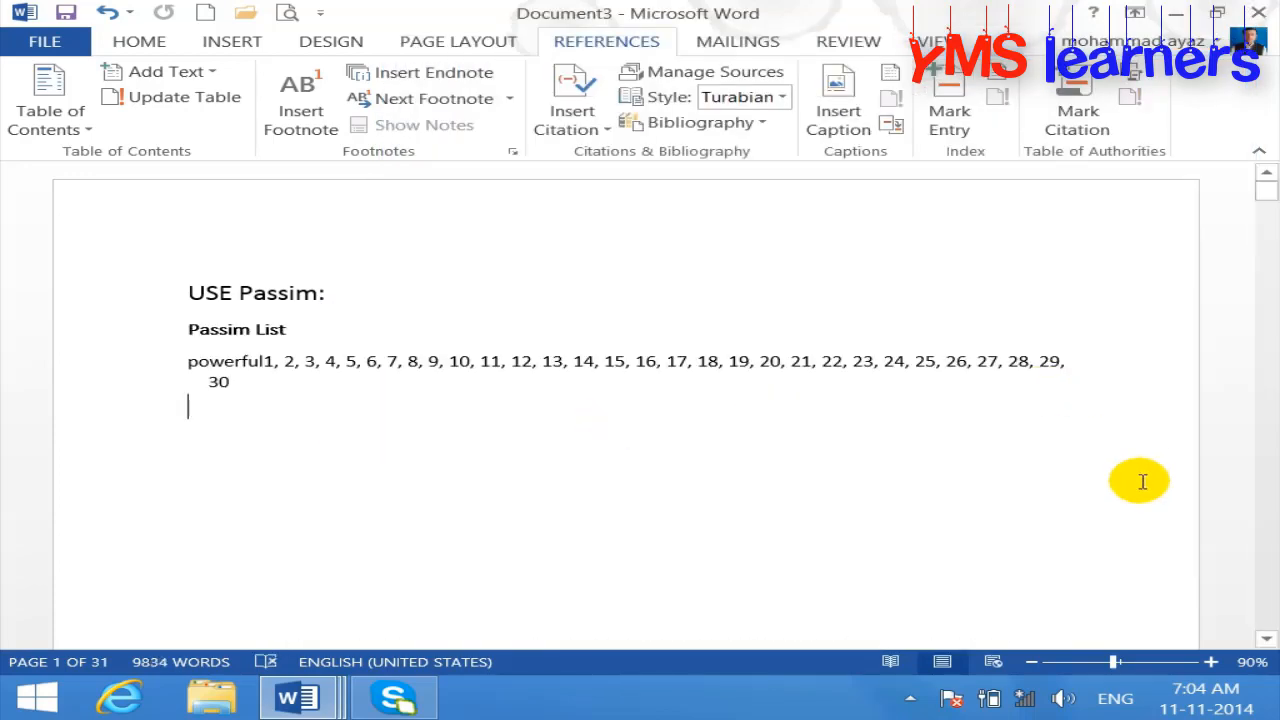
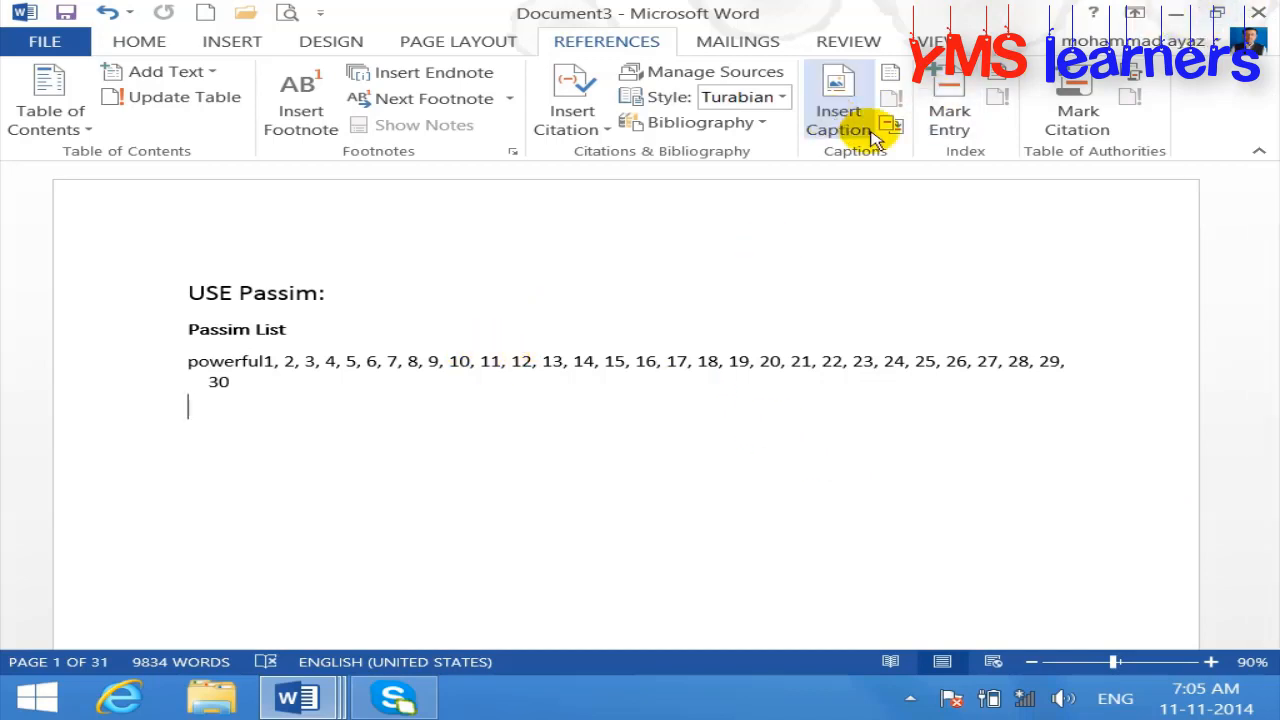
double_click(594, 491)
click(1140, 112)
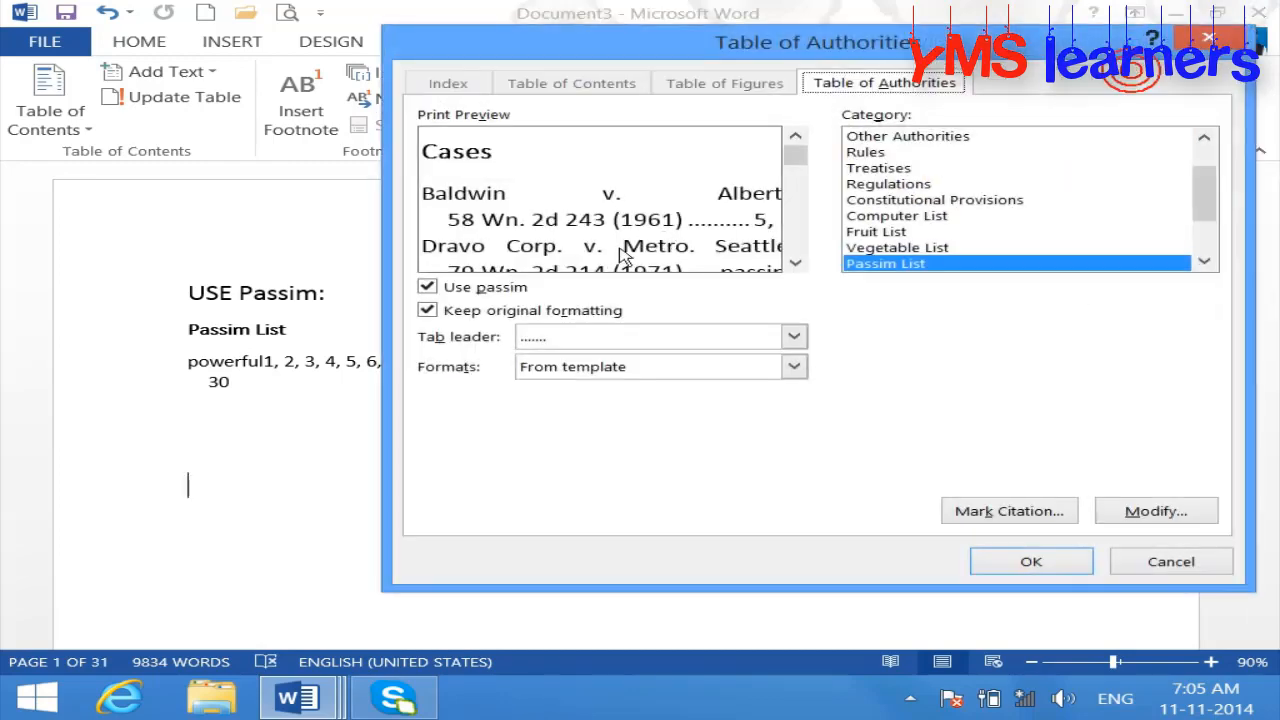
click(460, 288)
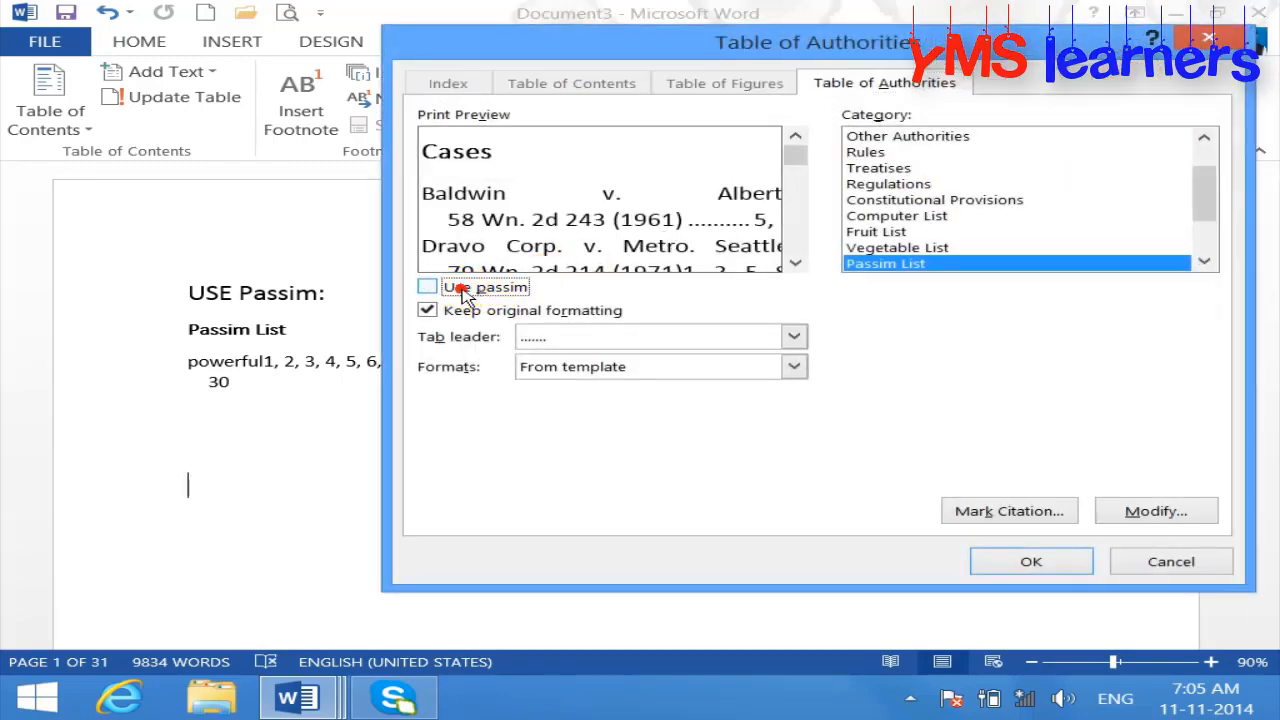
click(1185, 562)
- Replace the Passim List table of authorities with a version that has Use passim turned on
click(232, 384)
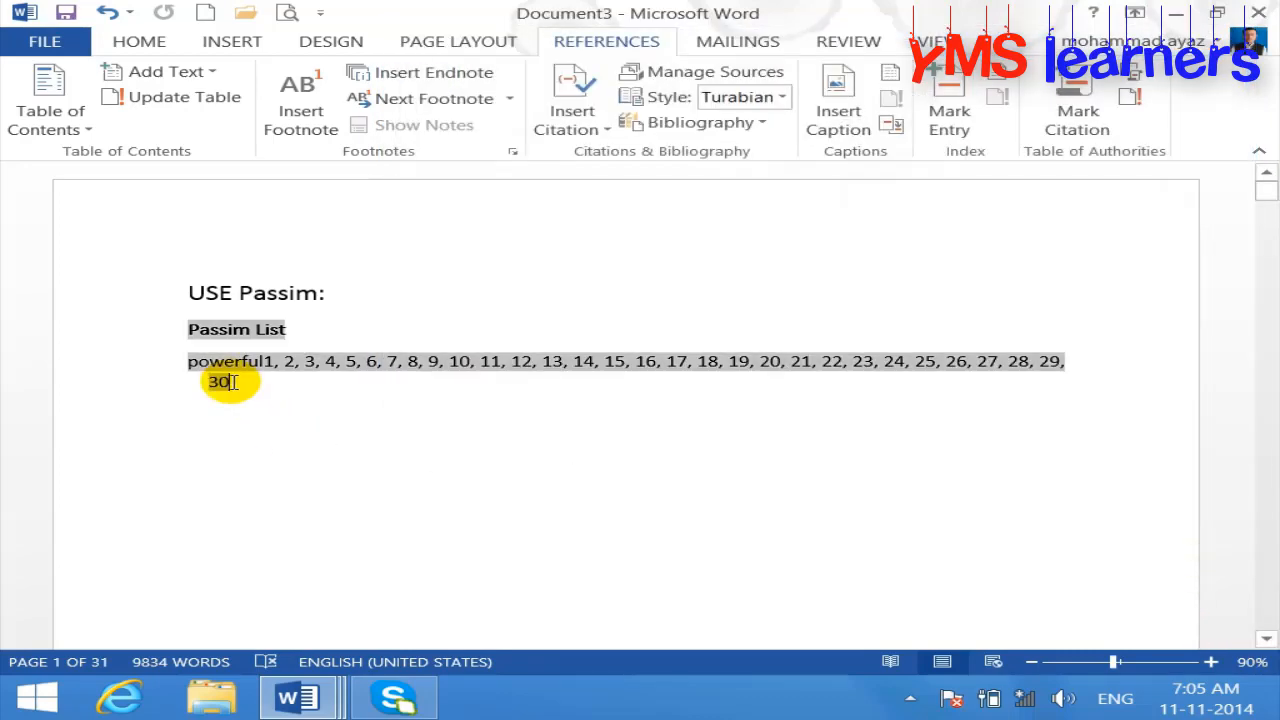
click(1130, 85)
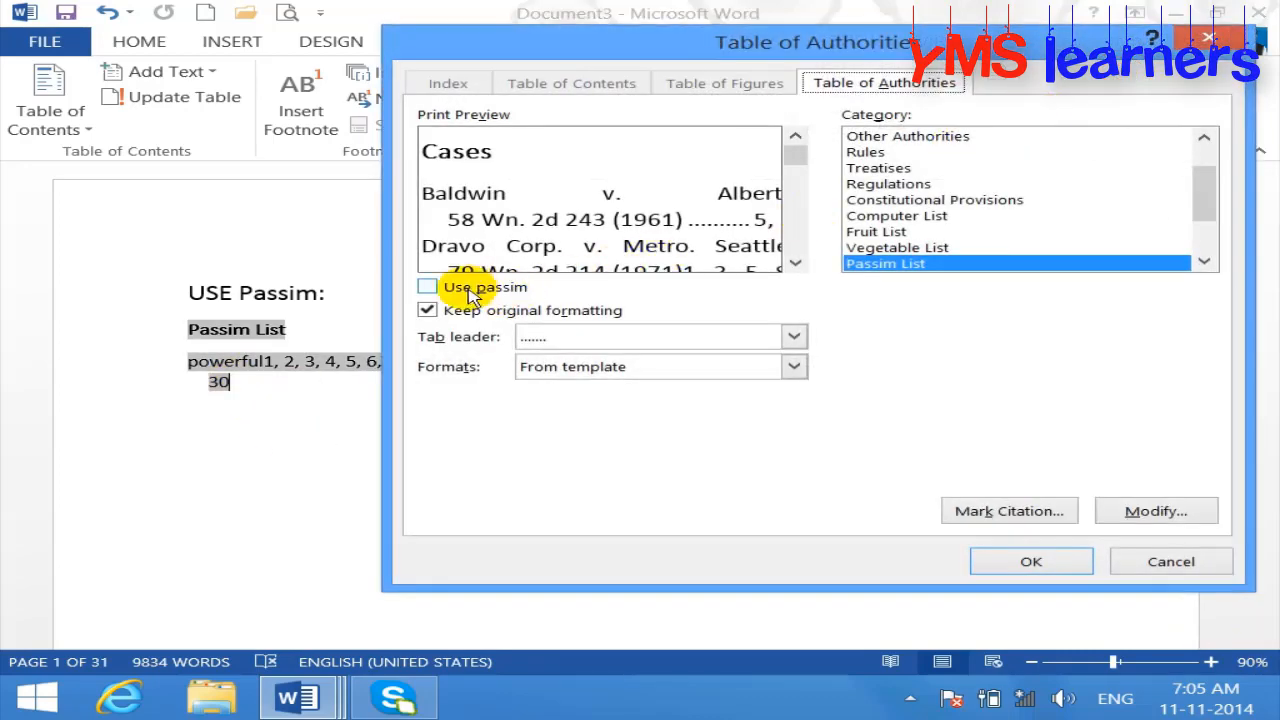
click(428, 287)
click(1018, 563)
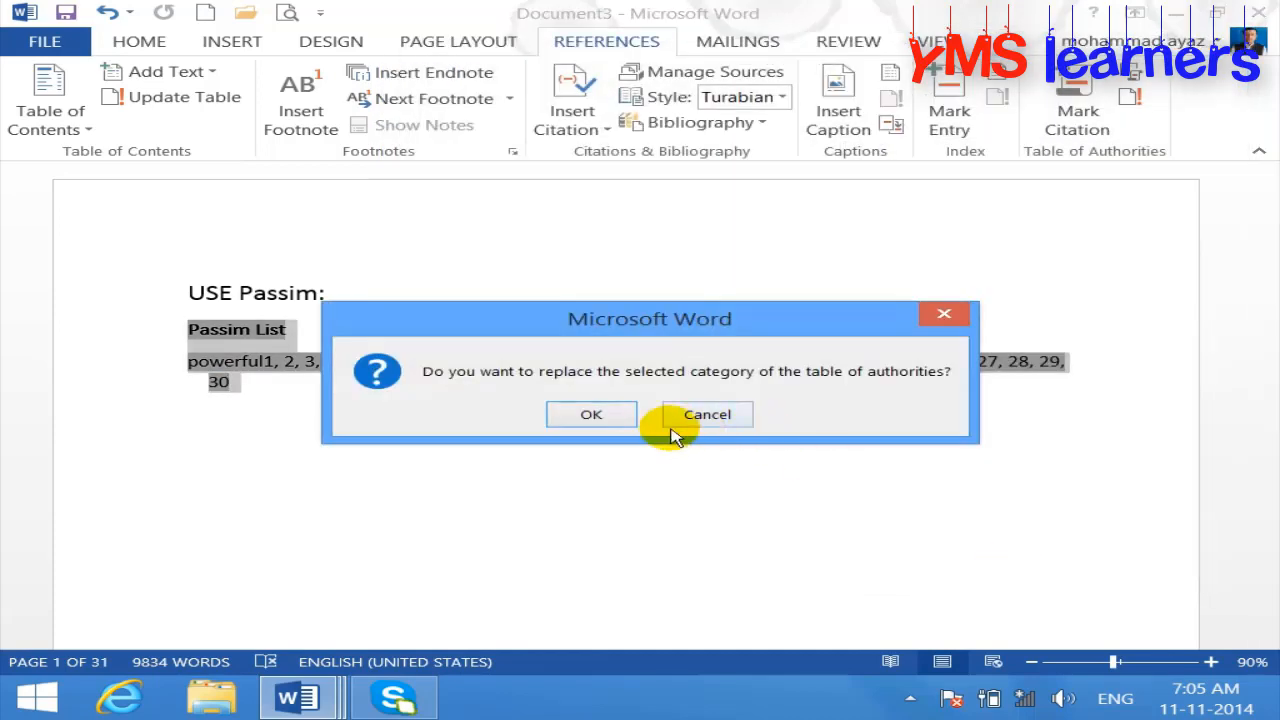
click(614, 417)
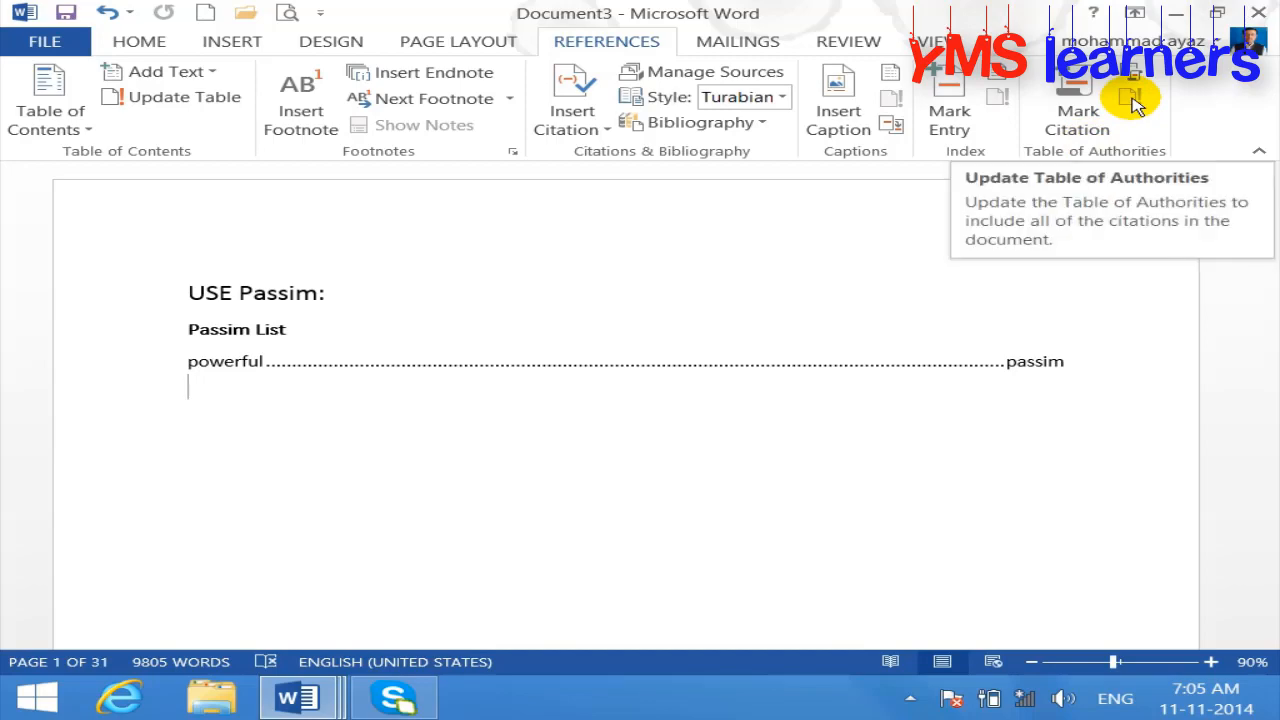
- Switch to Document2 and review its Computer, Fruit and Vegetable List tables of authorities
click(301, 686)
click(530, 580)
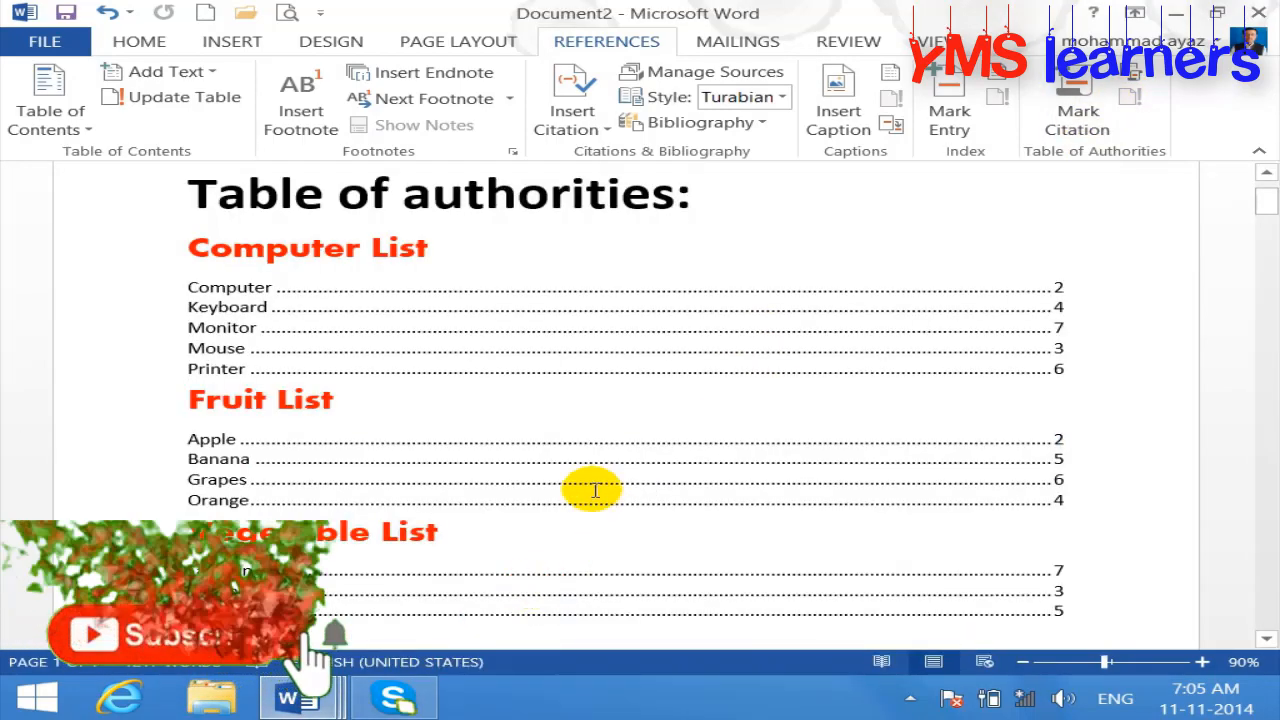
mouse_move(1258, 204)
mouse_down()
mouse_move(1270, 224)
mouse_move(1262, 202)
mouse_move(1272, 208)
mouse_up()
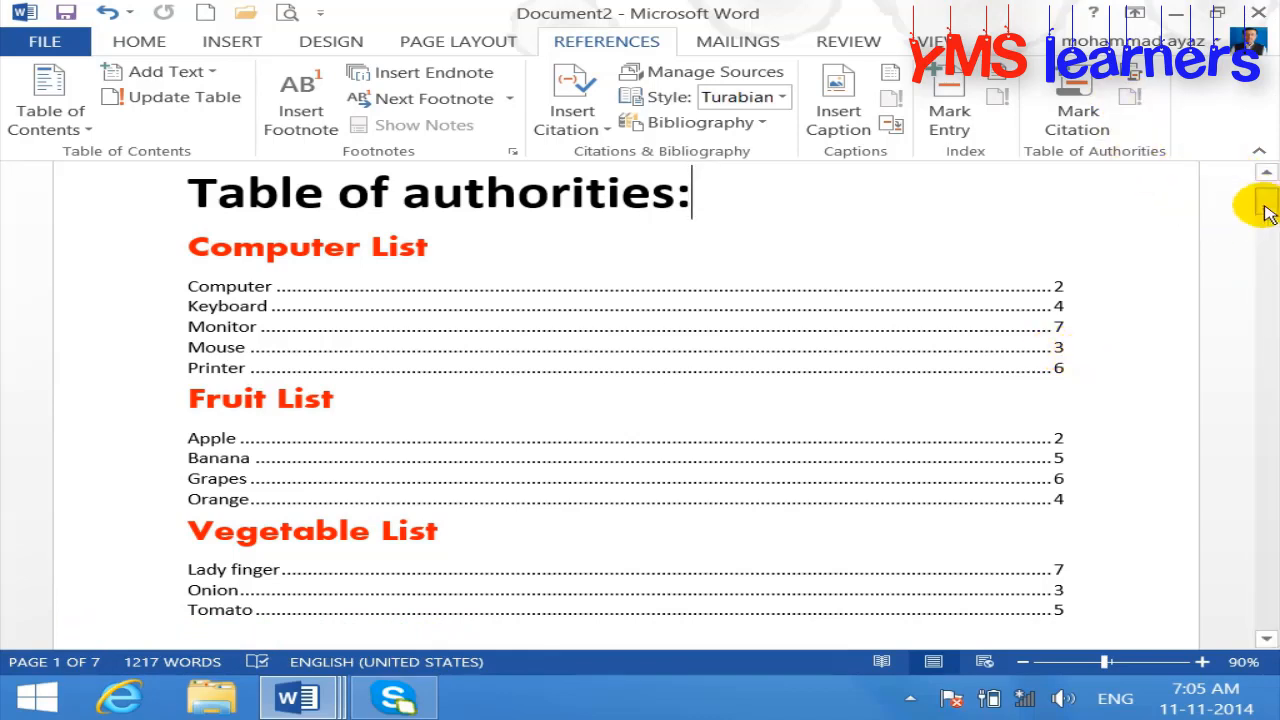
drag(1266, 212, 1266, 212)
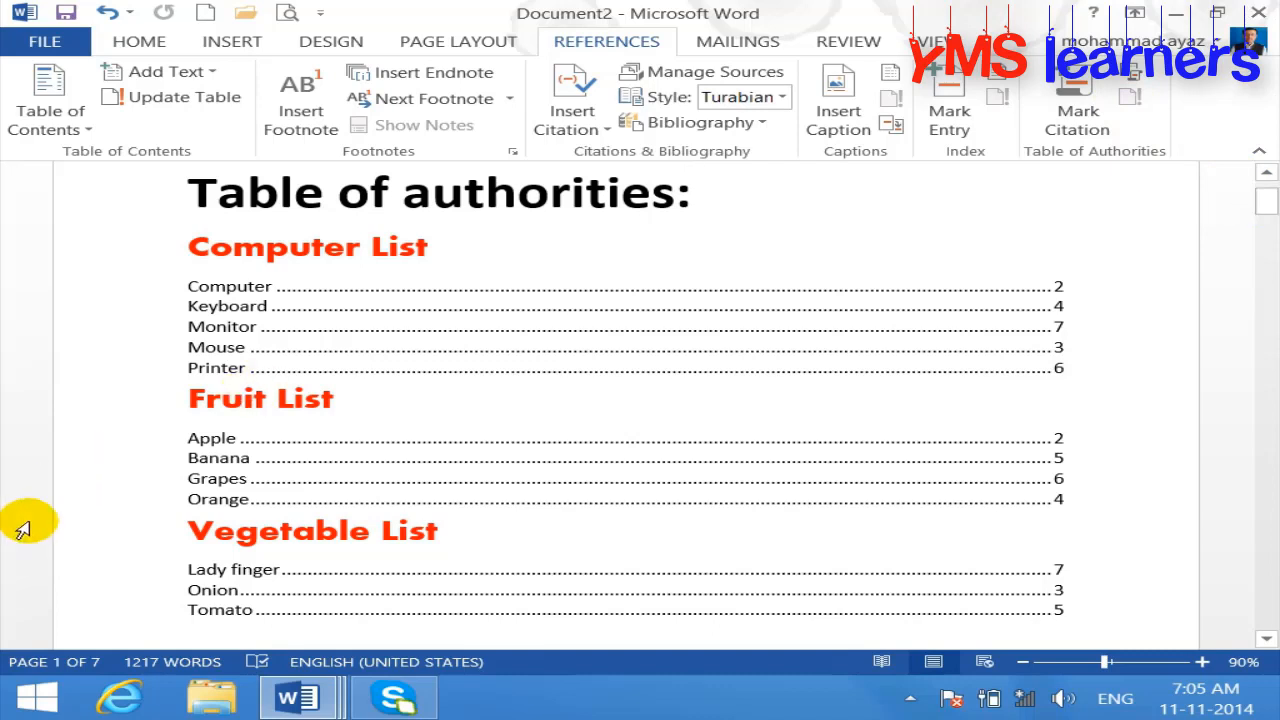
click(226, 612)
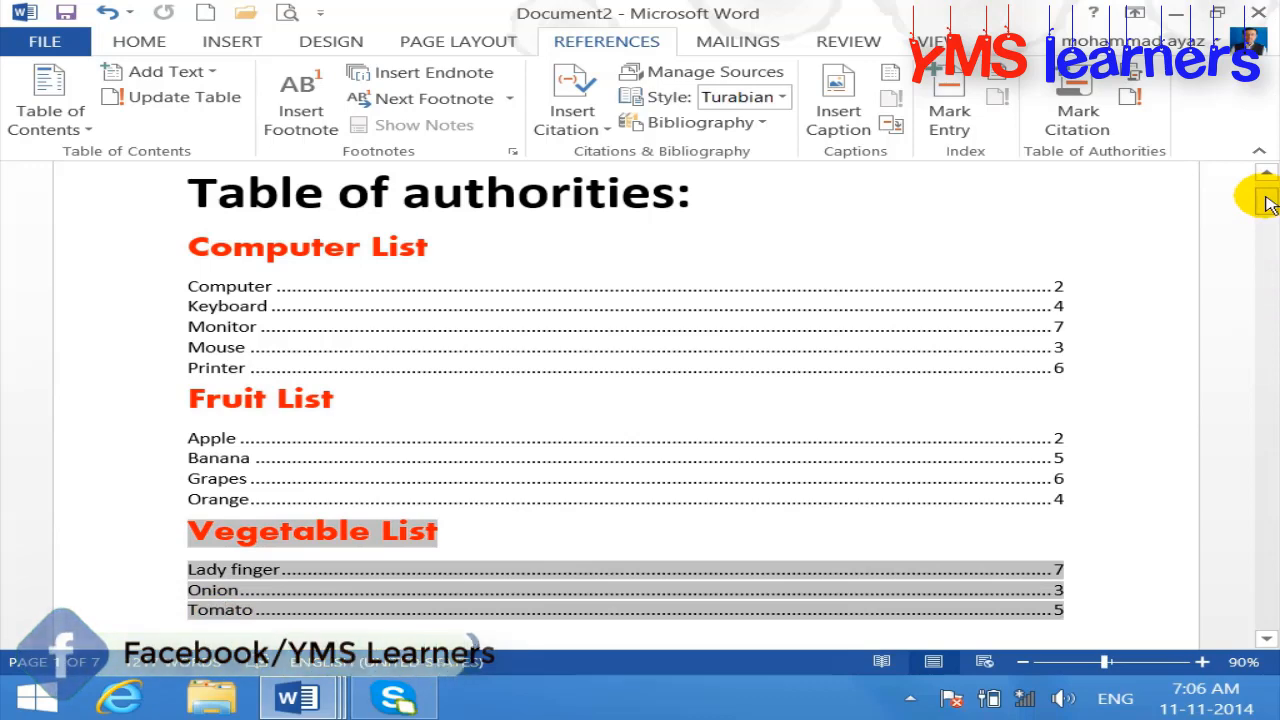
- Add the line "Turnip" below the Apple paragraph on page 2 and generate sample text under it with =rand(1)
drag(1266, 203, 1266, 216)
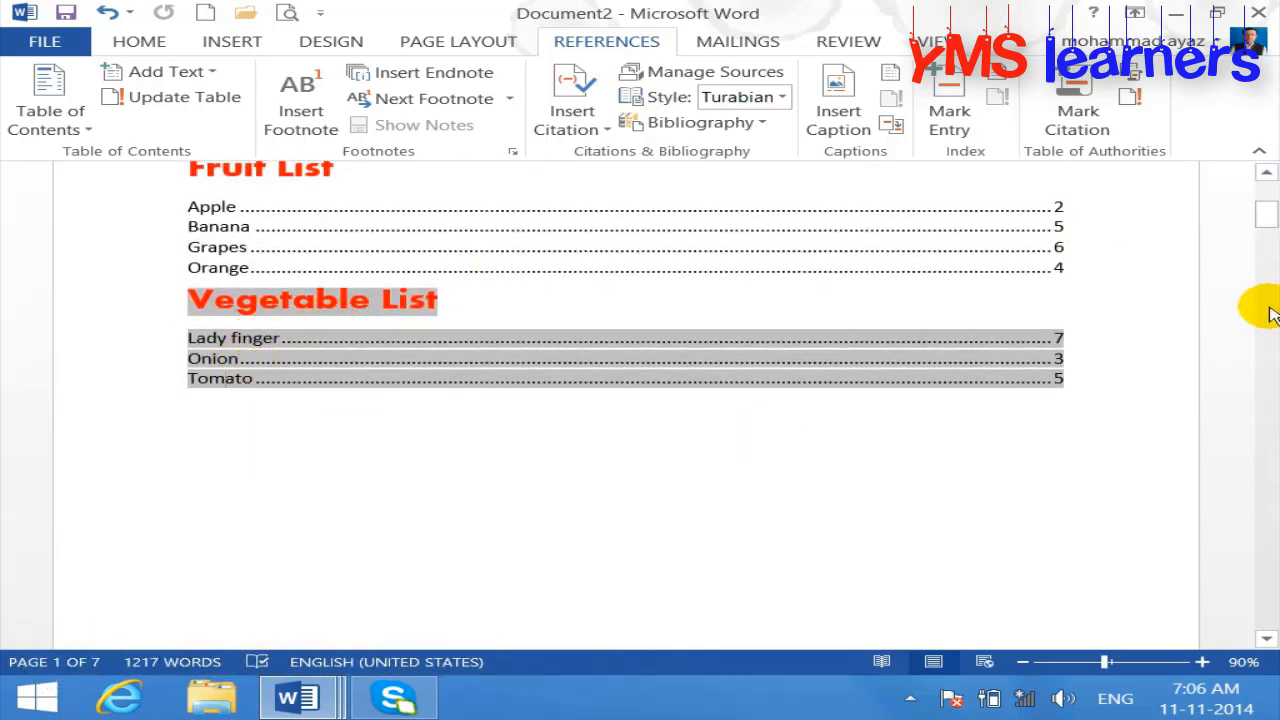
drag(1264, 216, 1257, 286)
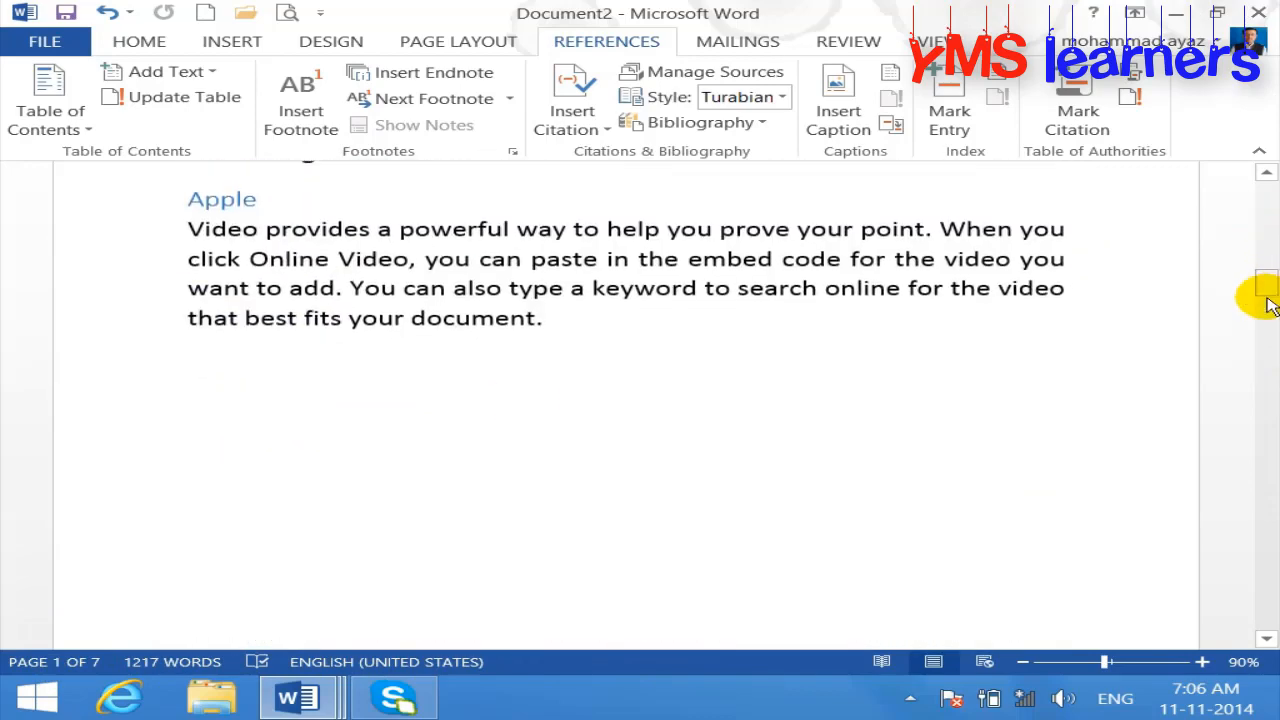
click(362, 380)
click(91, 389)
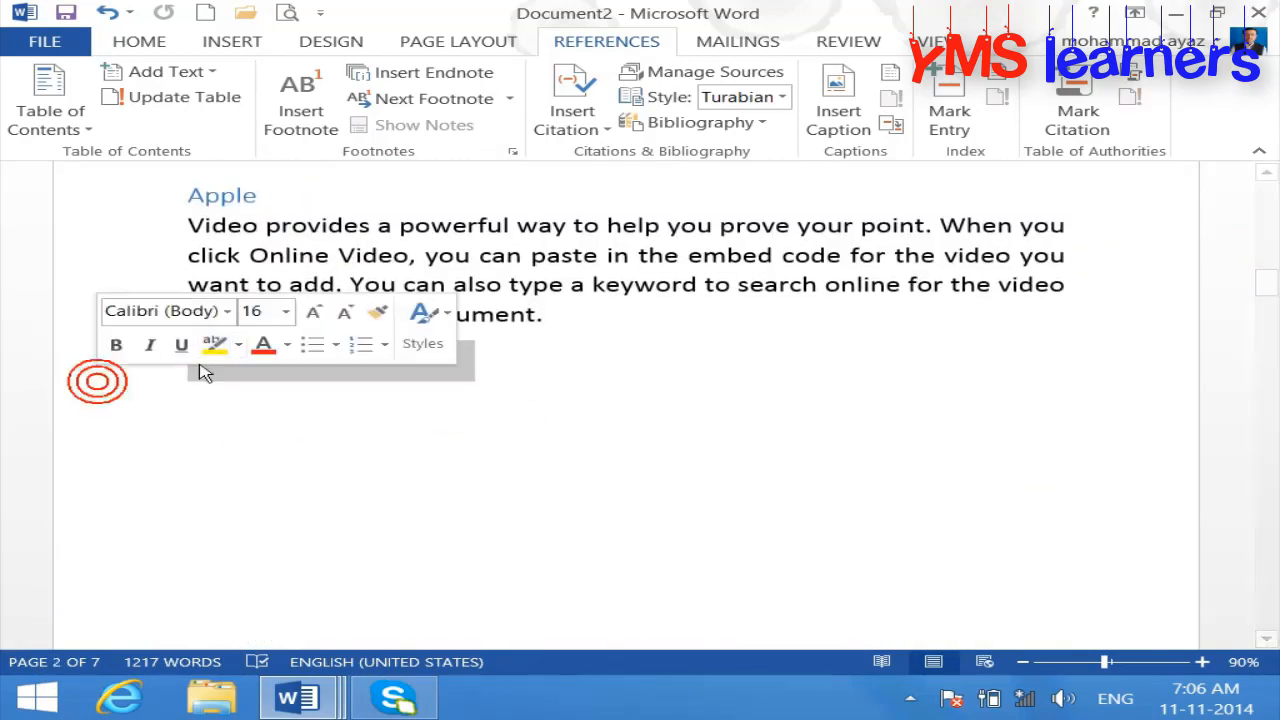
click(201, 372)
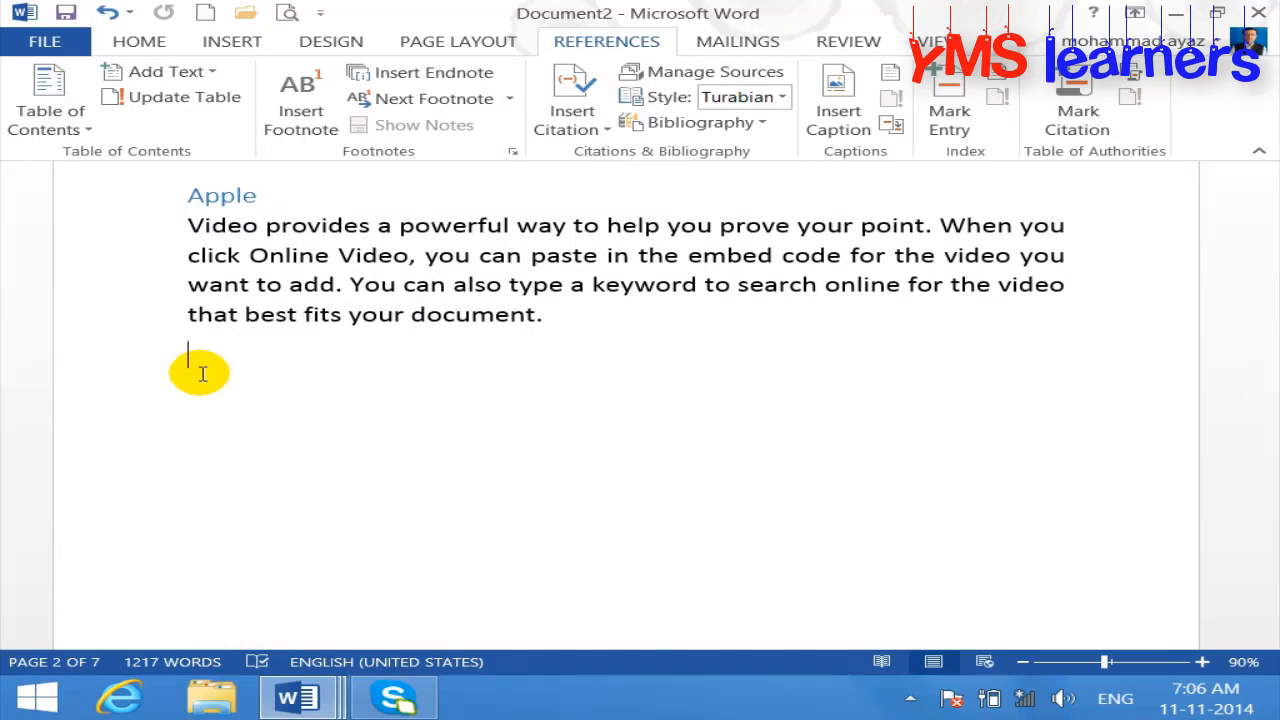
text(ca)
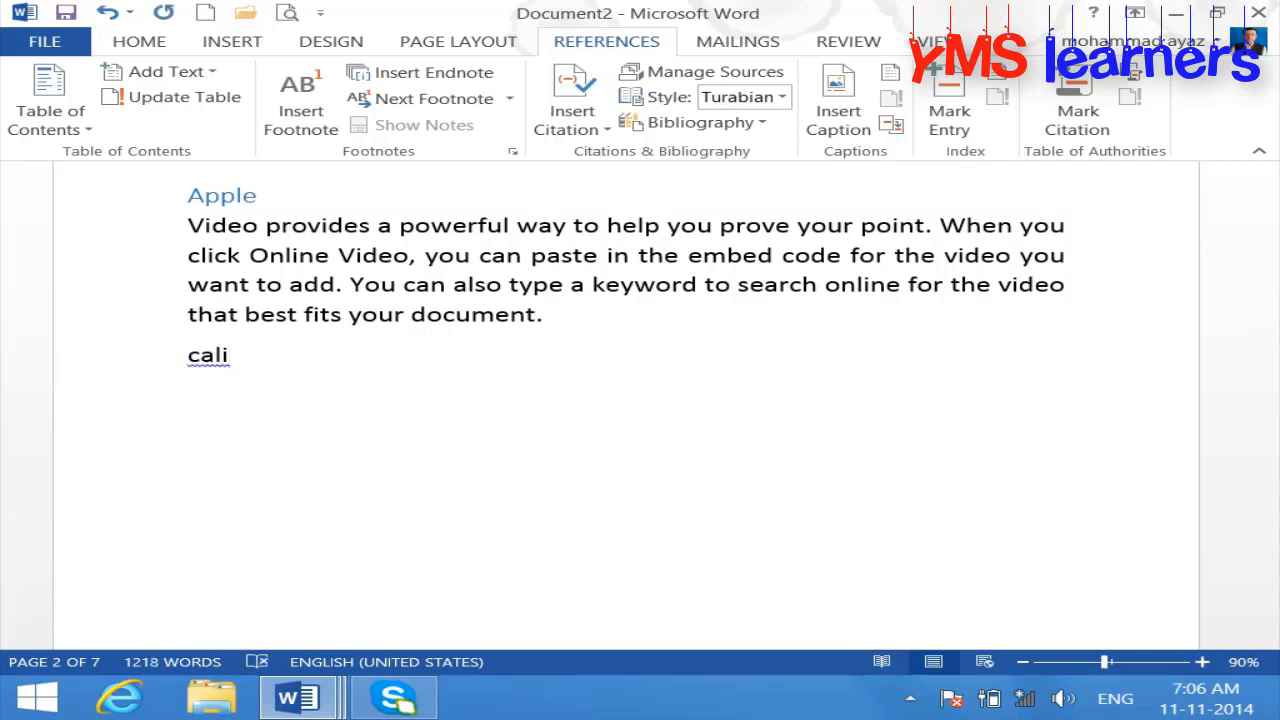
text(li)
key(BackSpace)
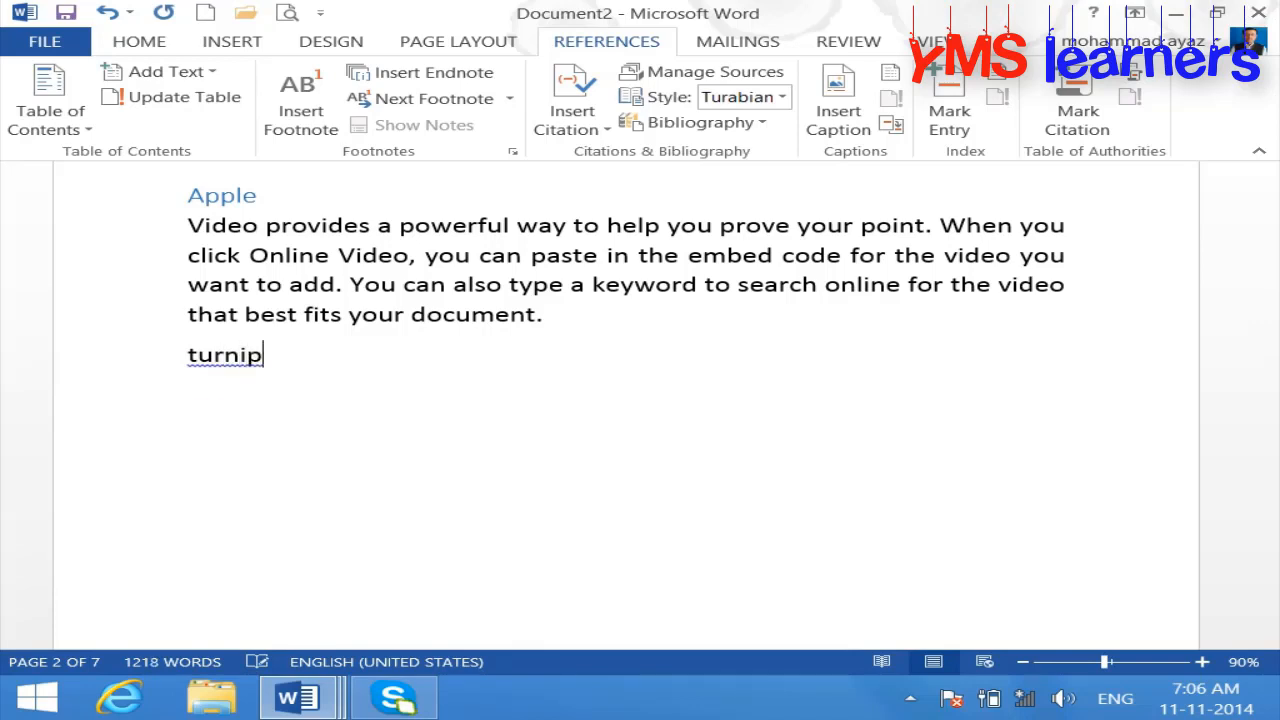
click(203, 374)
key(Return)
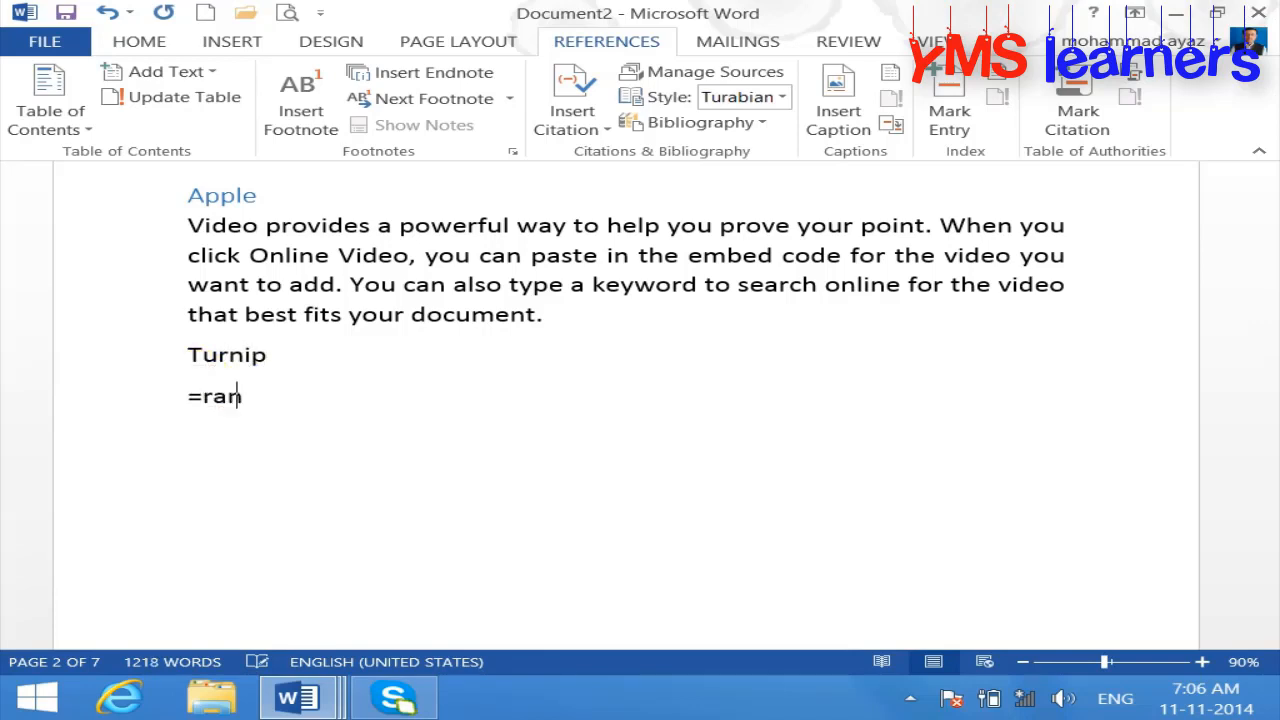
text(=rand(1))
key(Return)
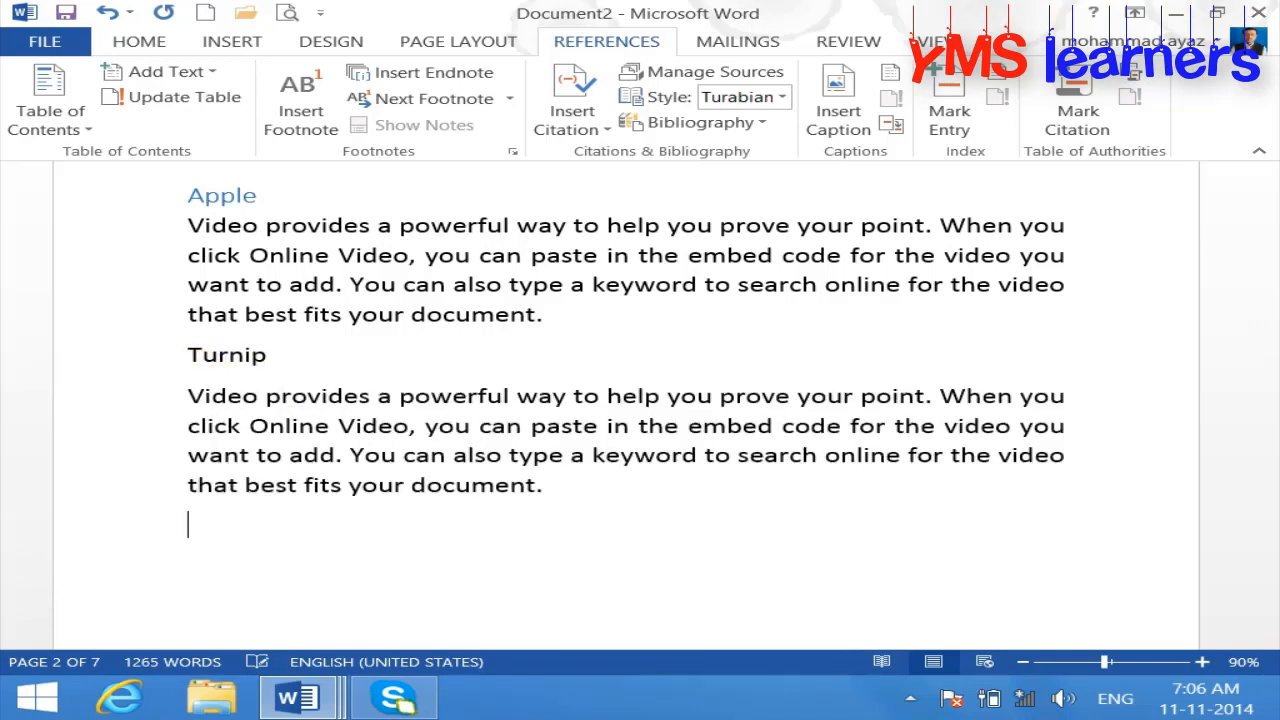
- Mark "Turnip" on page 2 as a citation in the Vegetable List category and hide the formatting marks
drag(289, 354, 146, 360)
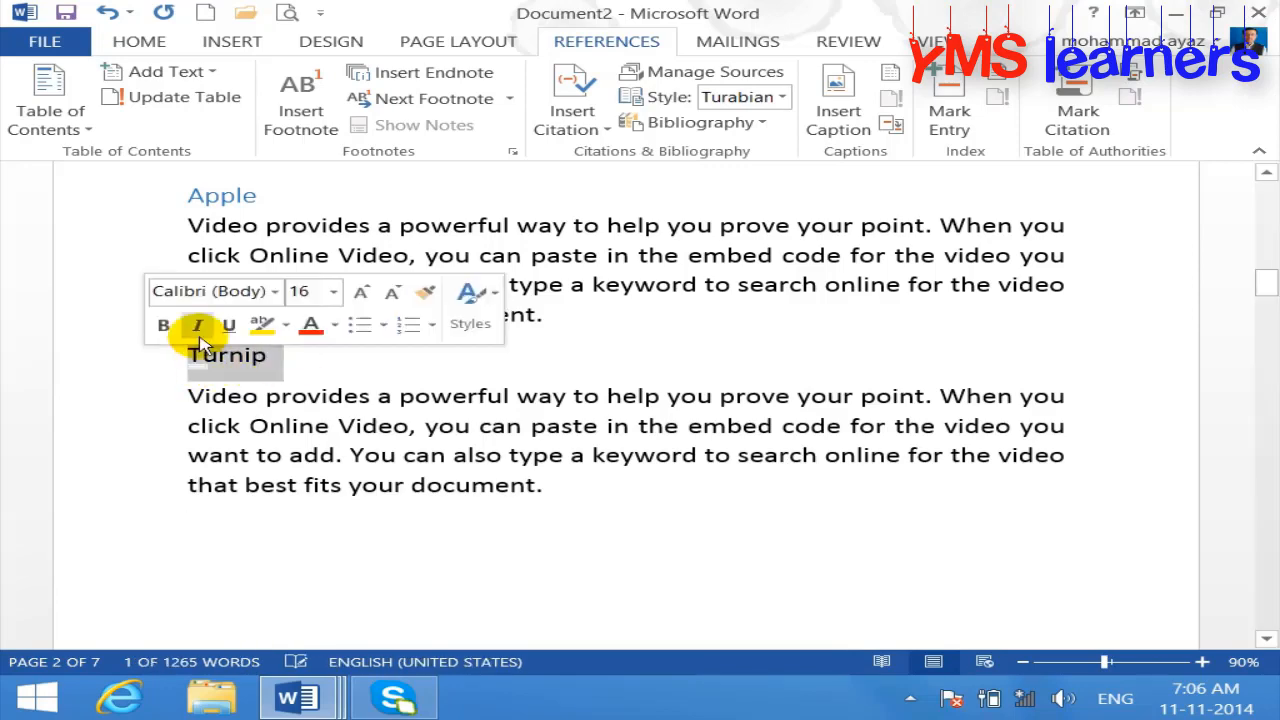
click(1078, 110)
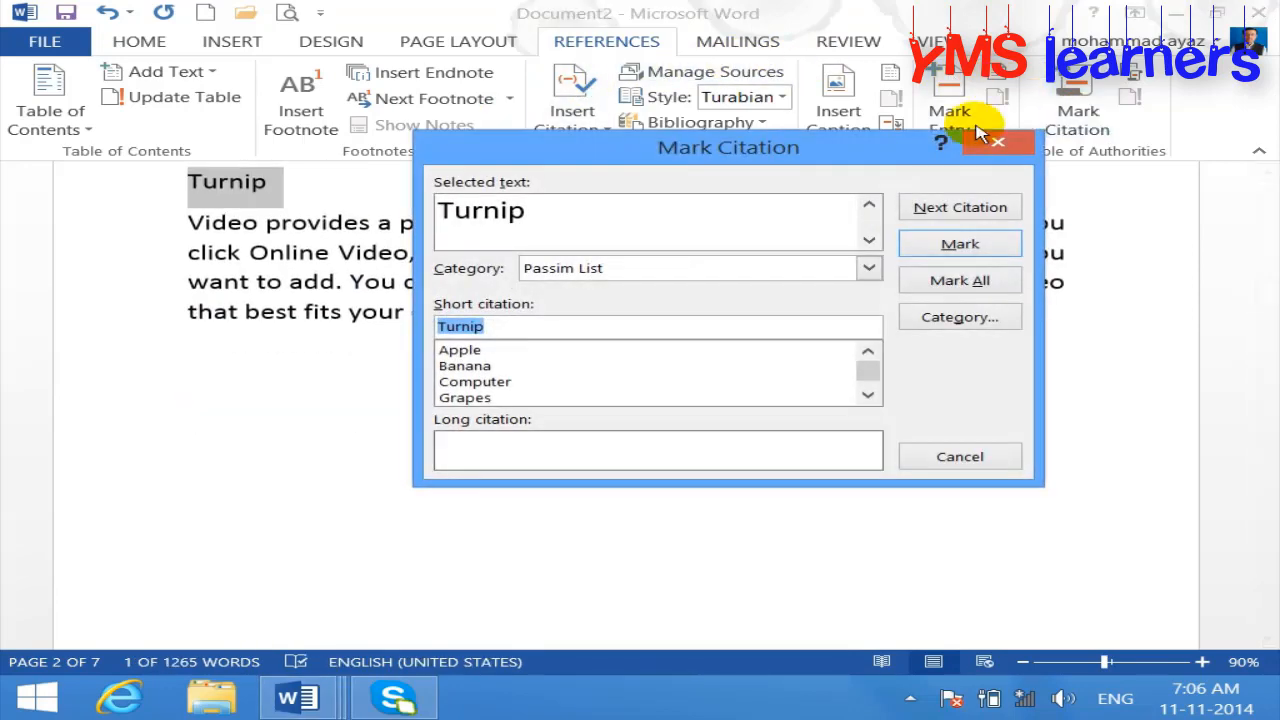
click(868, 268)
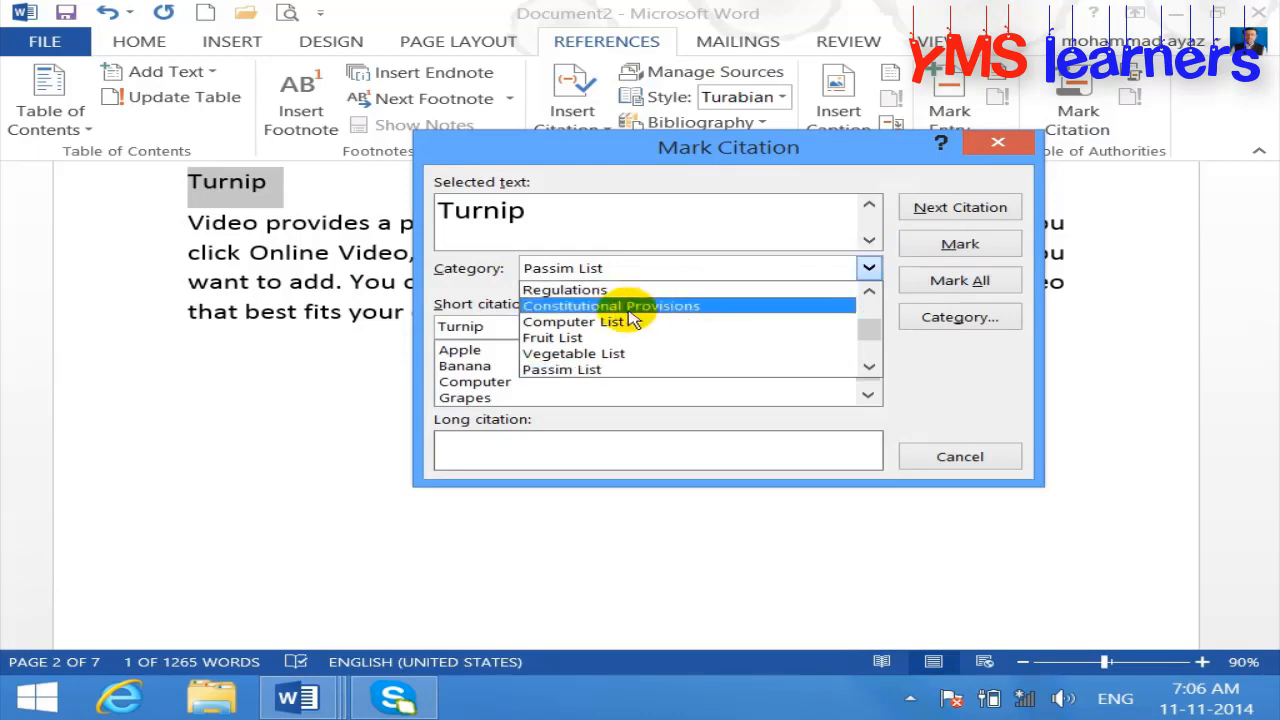
click(580, 354)
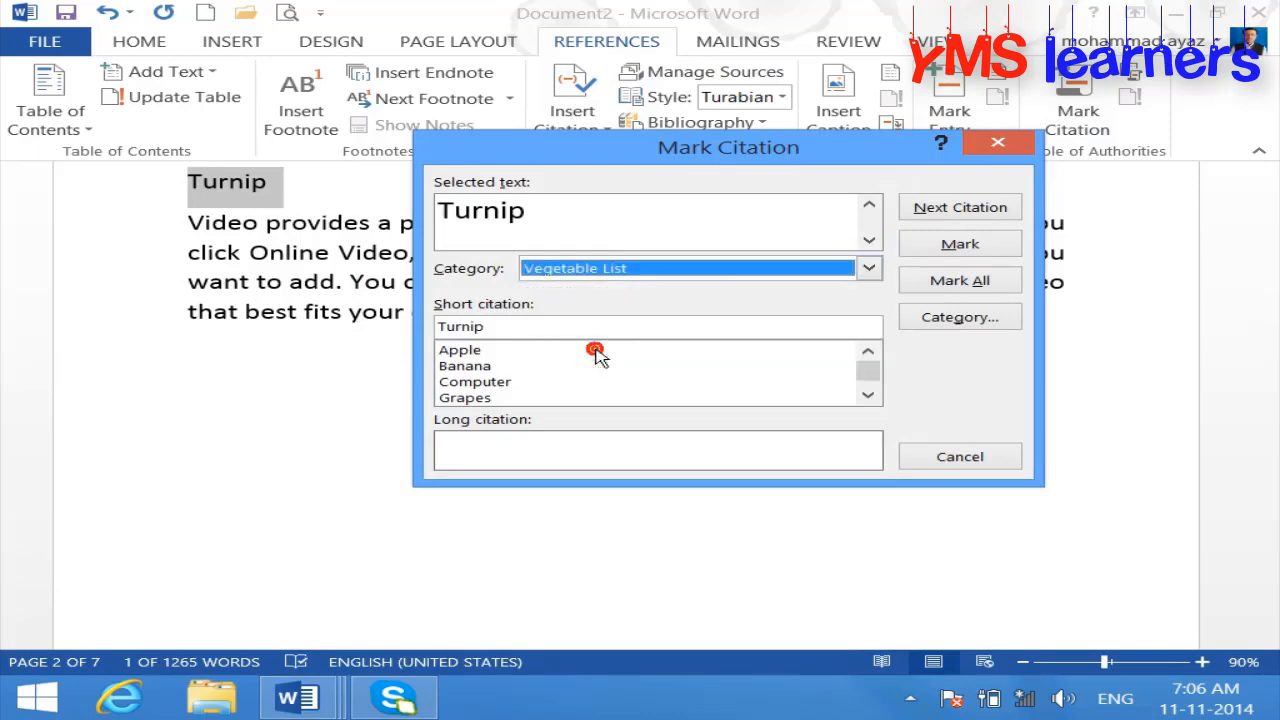
click(960, 244)
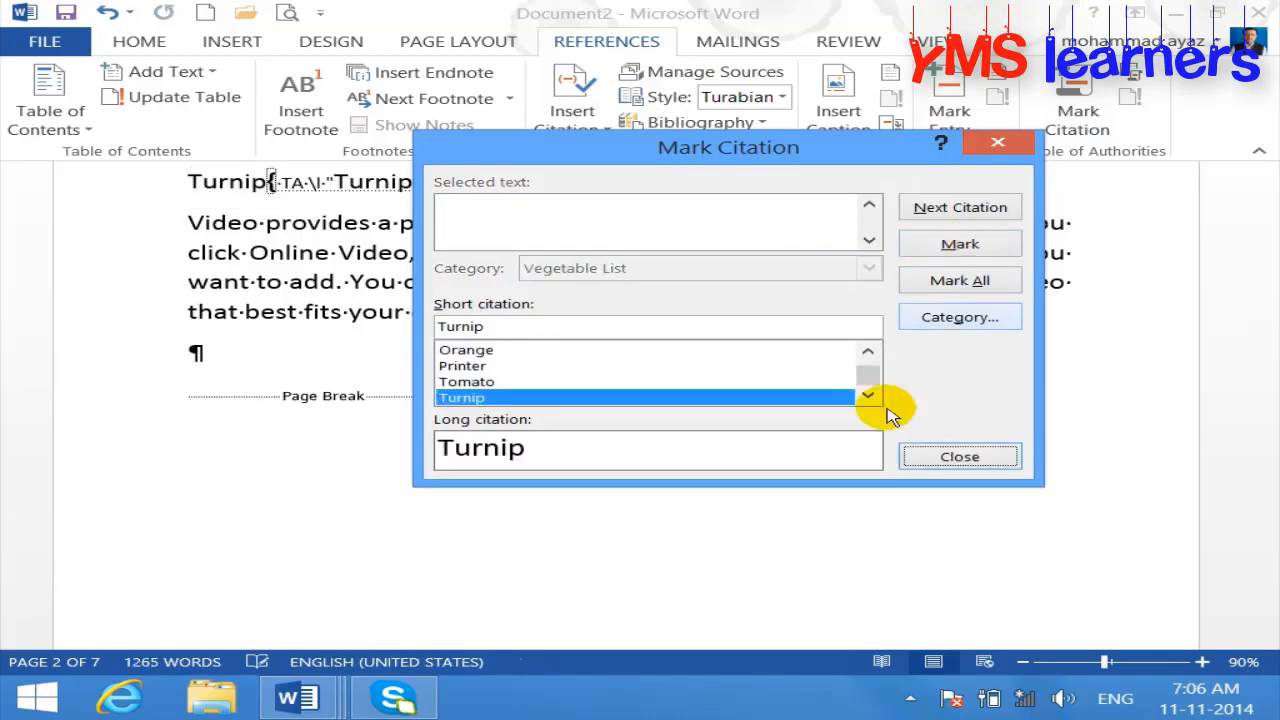
click(915, 456)
click(140, 43)
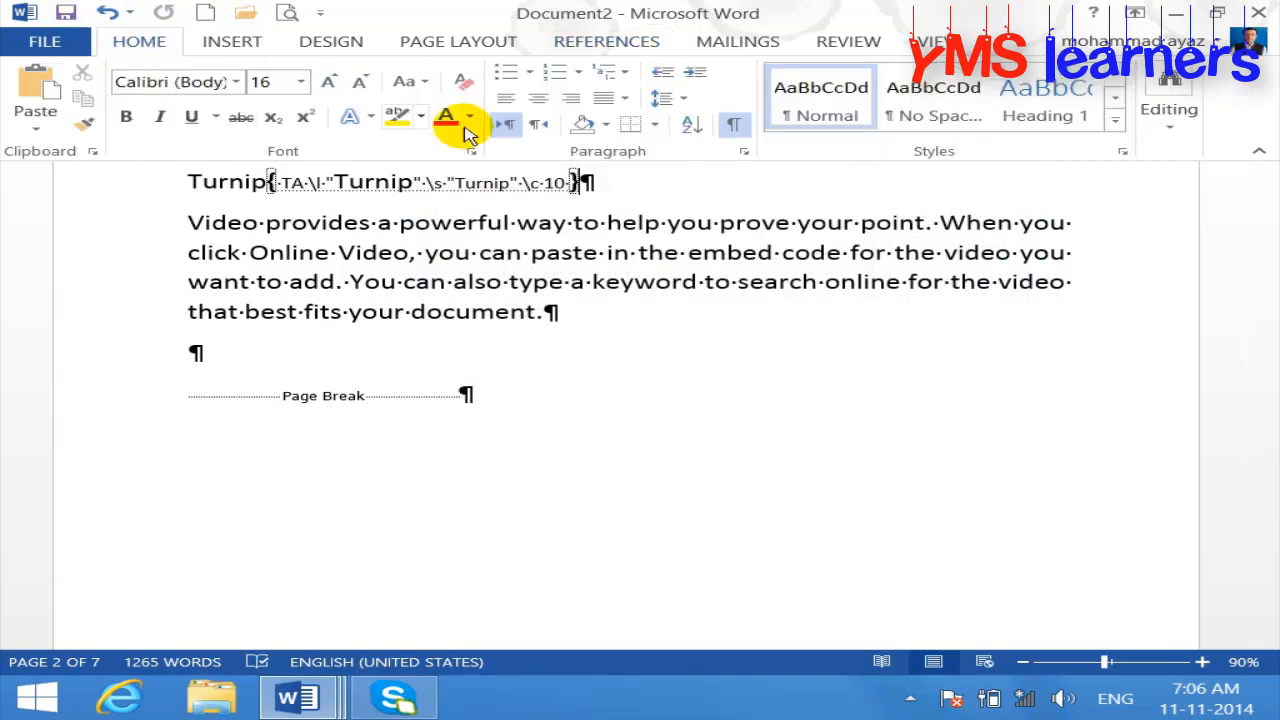
click(730, 124)
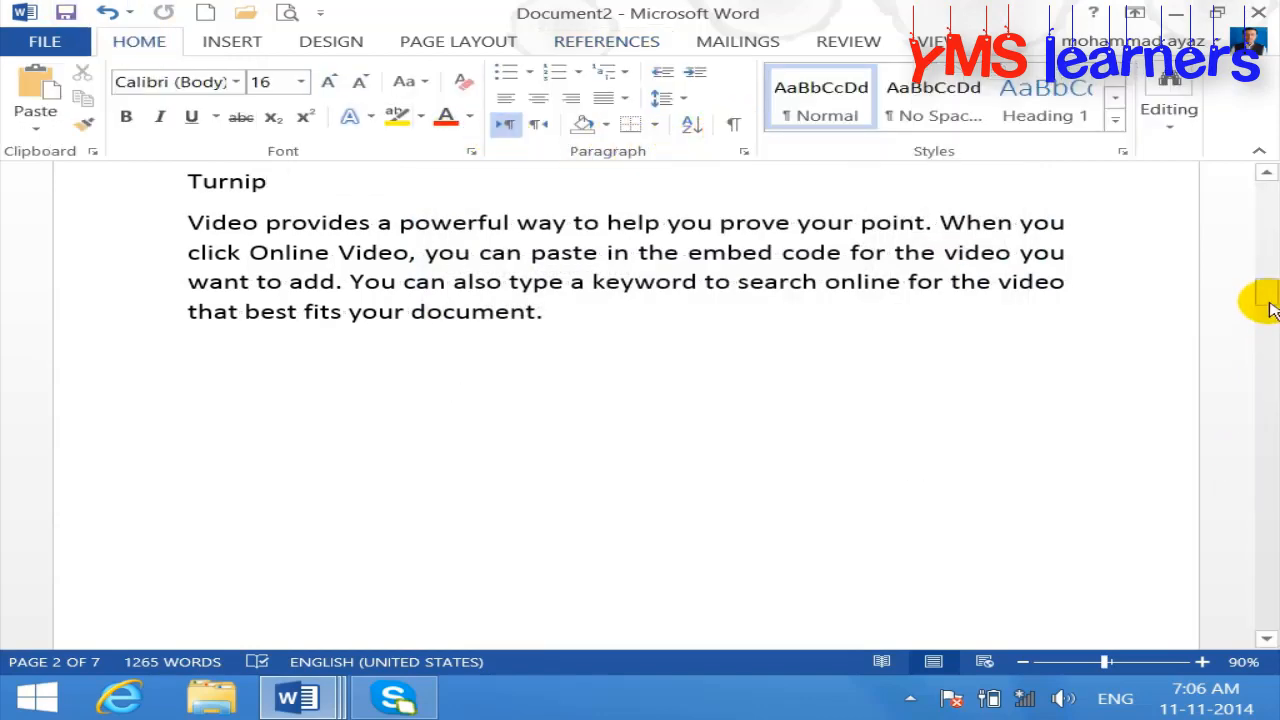
- Update the Vegetable List table of authorities on page 1 to include the new citation
drag(1262, 290, 1252, 210)
shift+click(1064, 494)
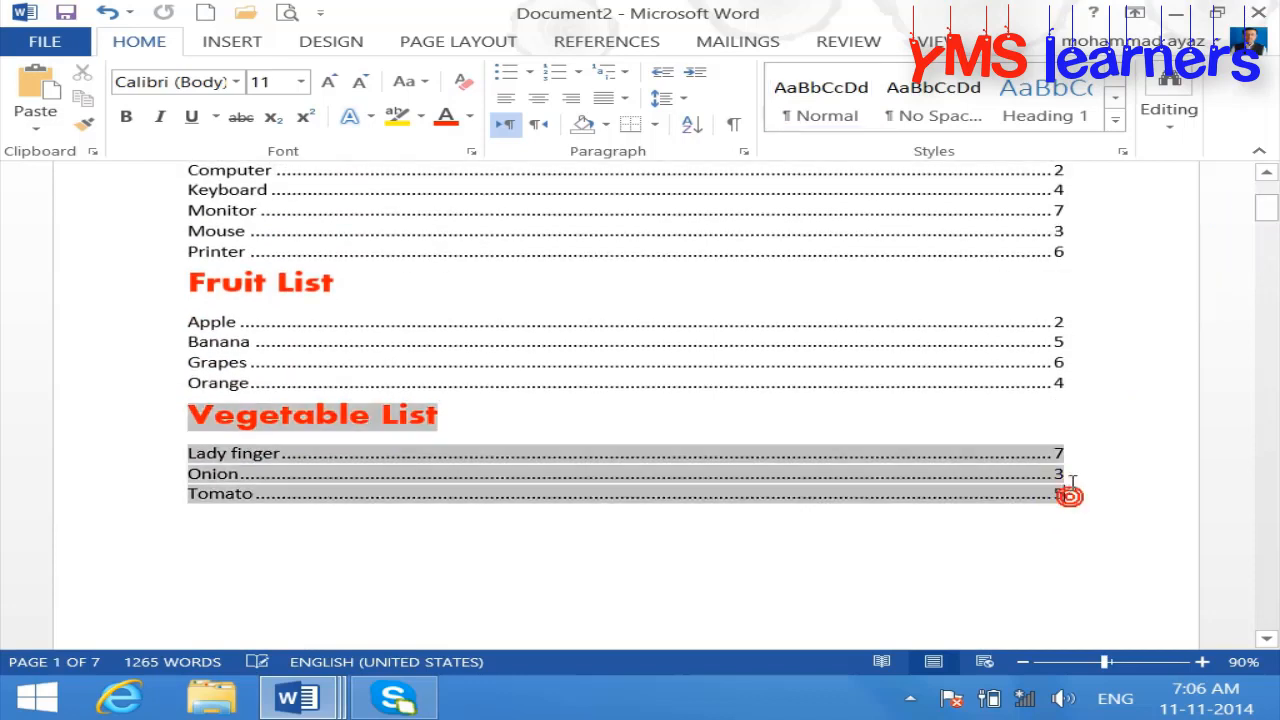
click(670, 38)
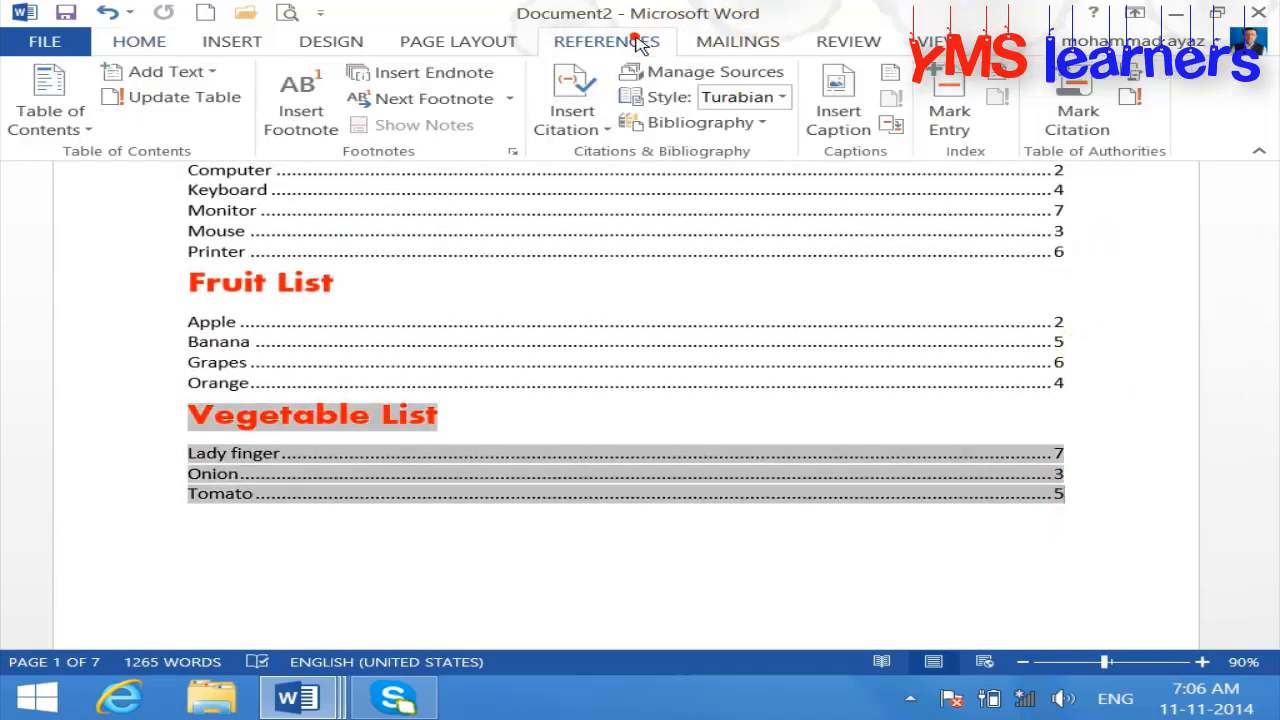
click(1134, 98)
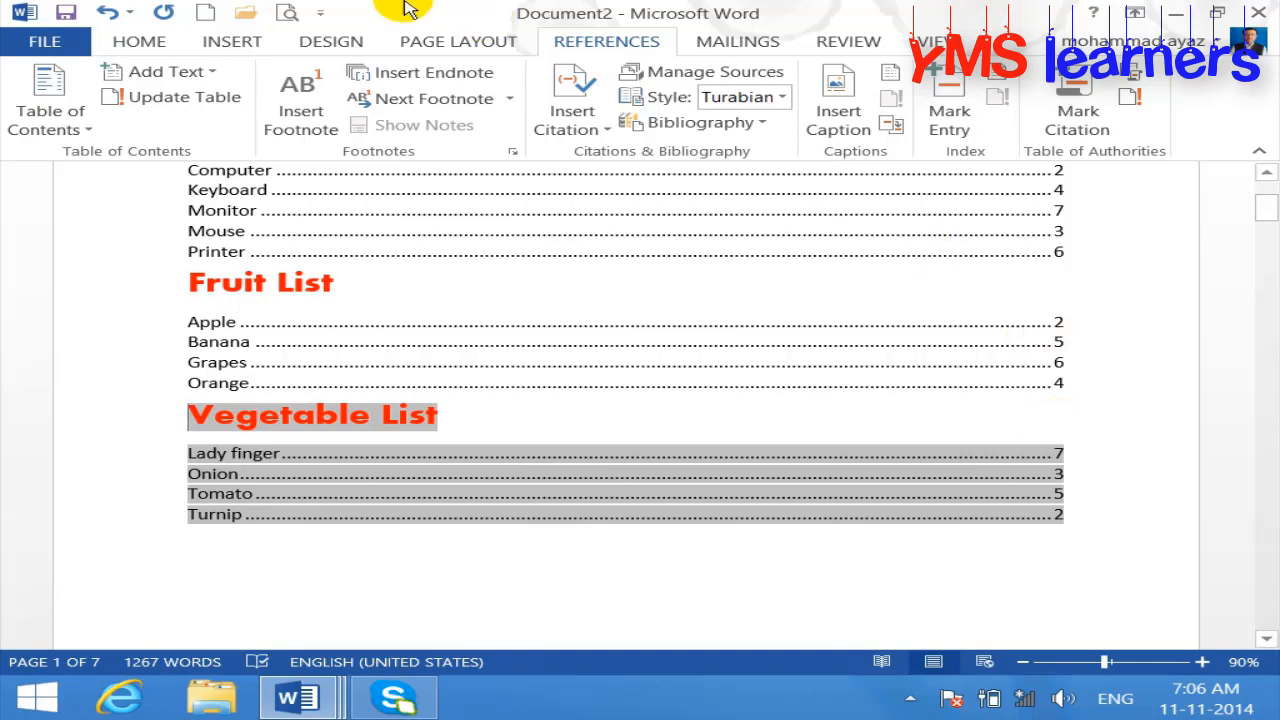
- Page through the whole document in print preview, return to its first page and close the preview
click(286, 12)
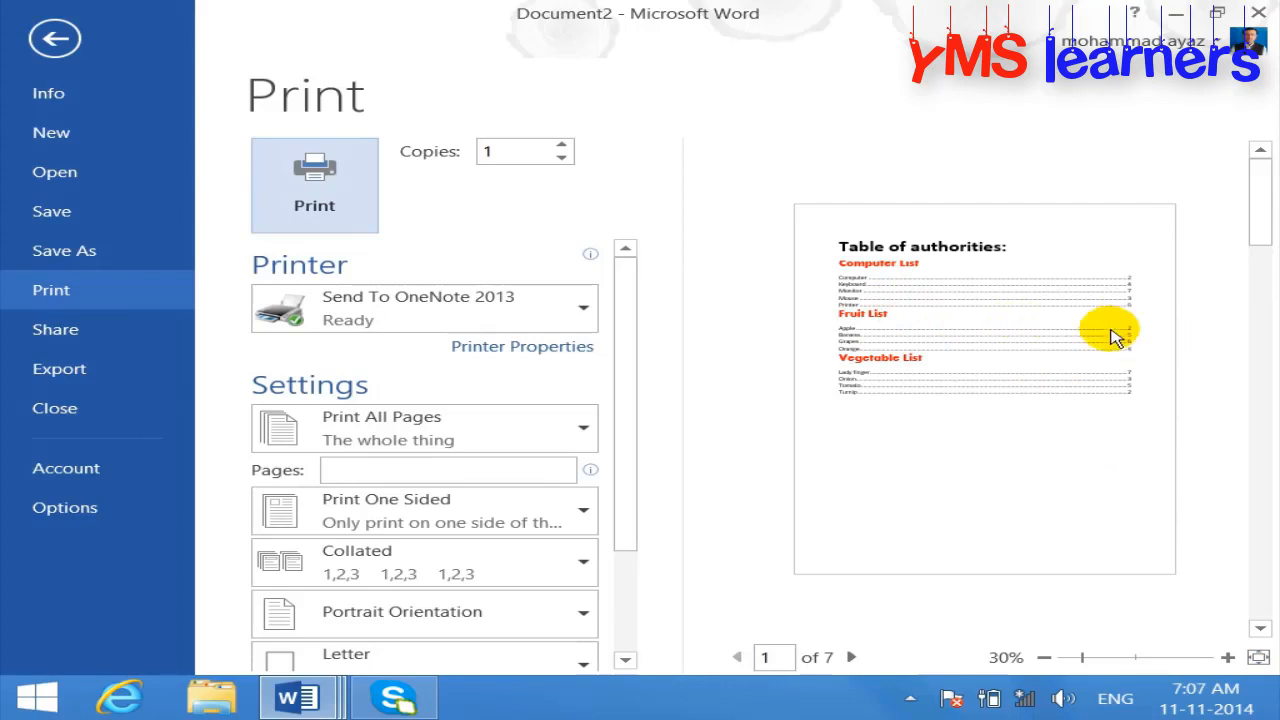
click(851, 658)
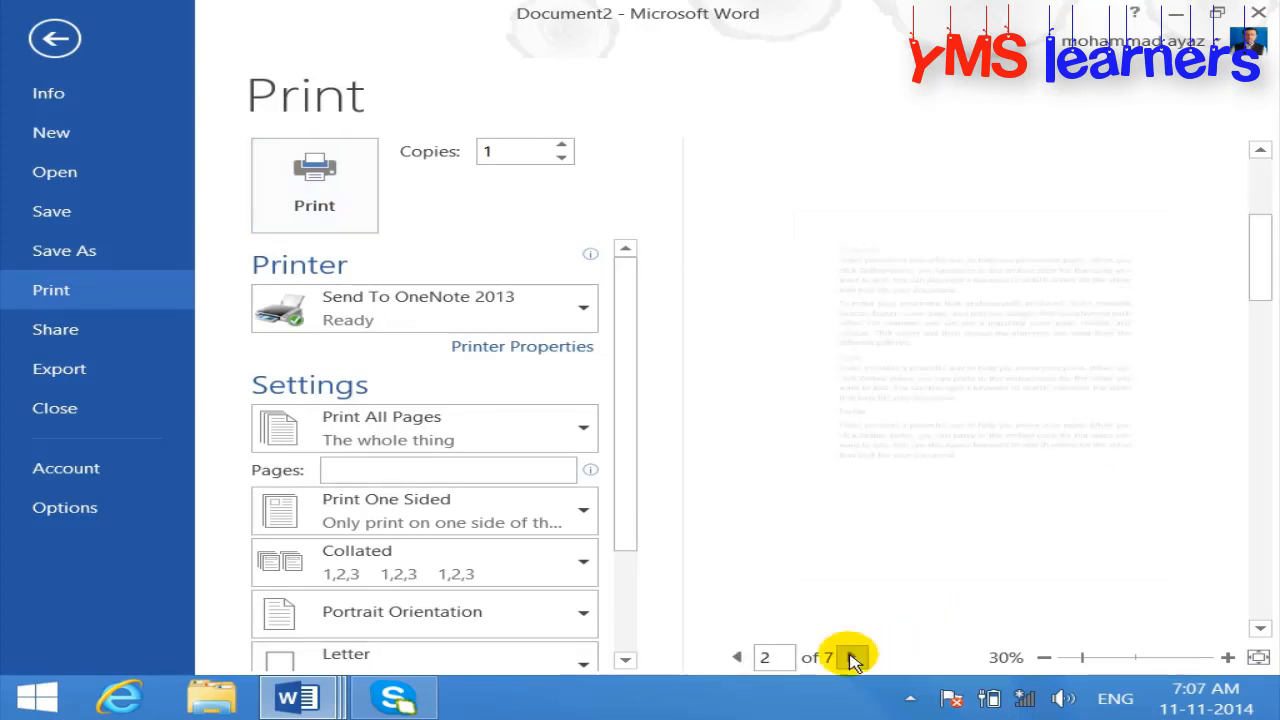
click(851, 658)
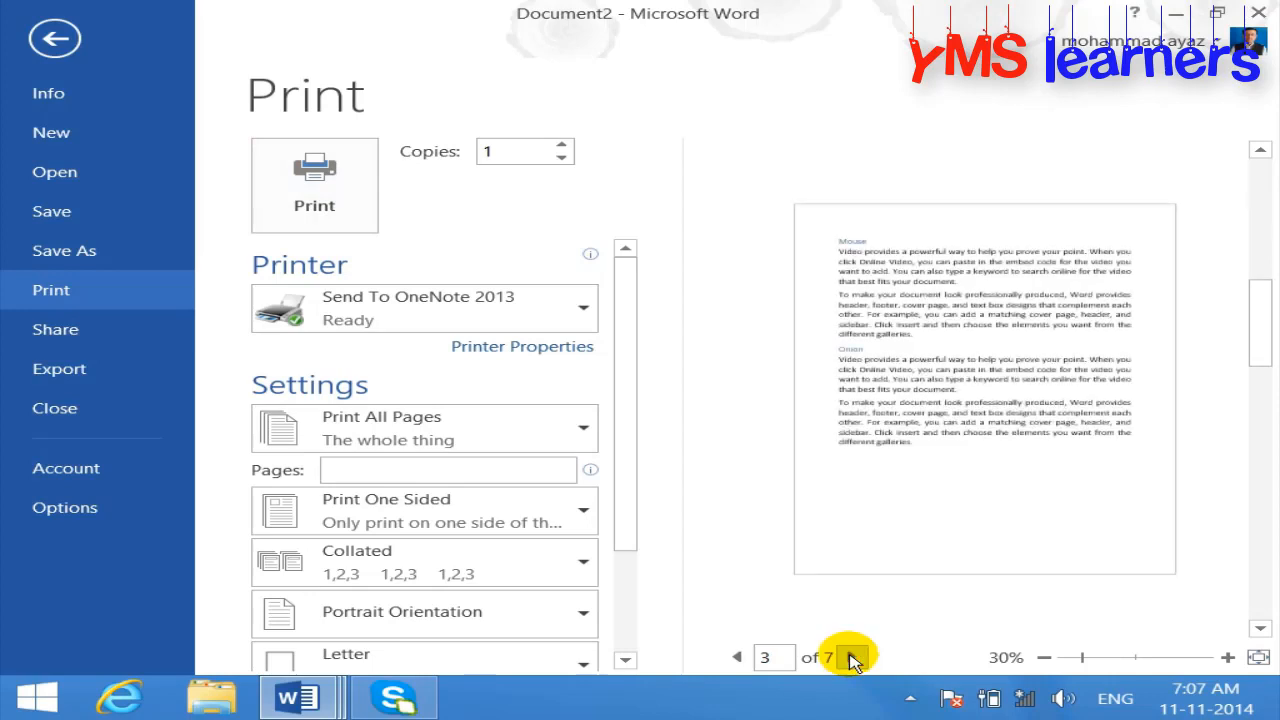
click(851, 658)
click(851, 658)
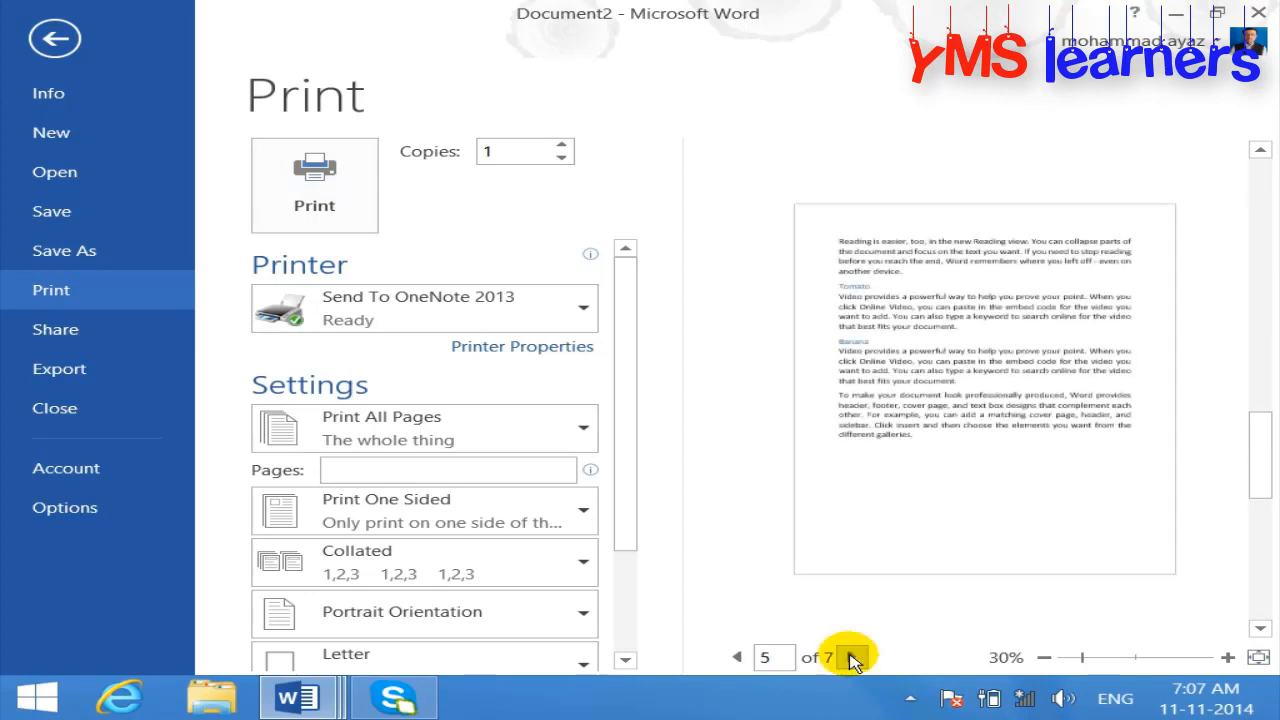
click(851, 658)
click(851, 658)
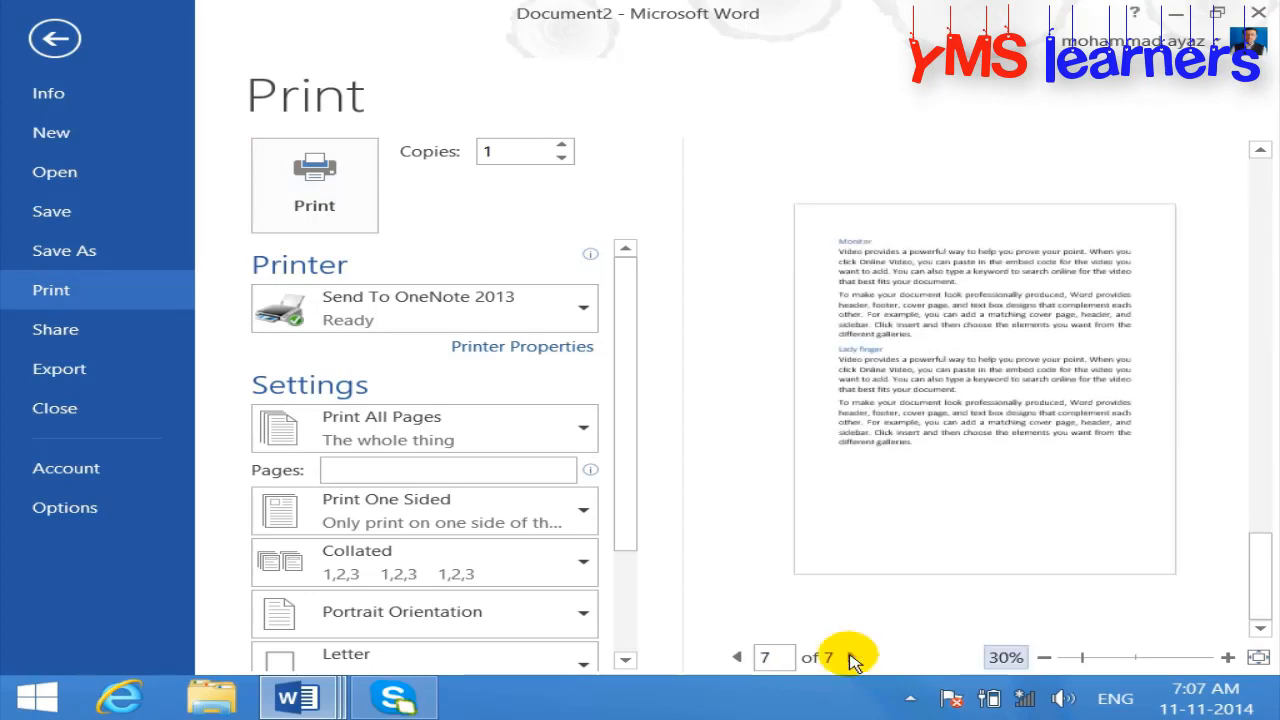
click(736, 657)
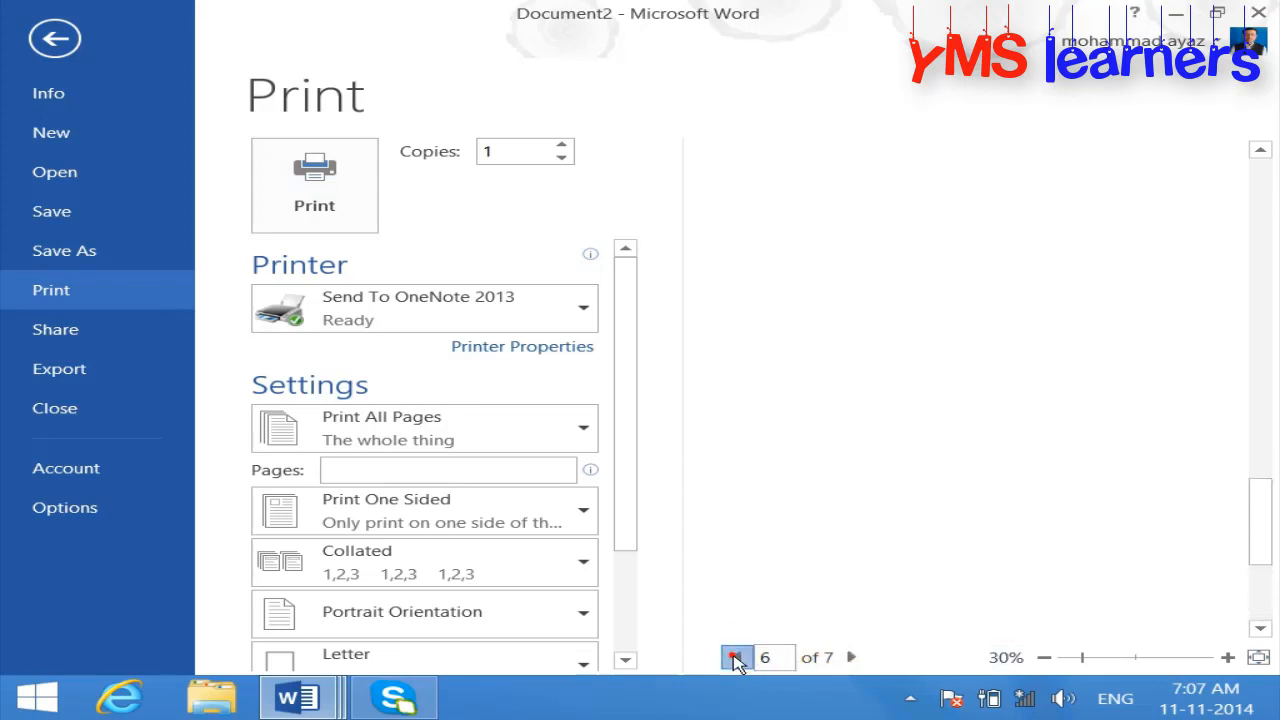
click(736, 657)
click(736, 657)
click(736, 657)
click(736, 657)
click(736, 657)
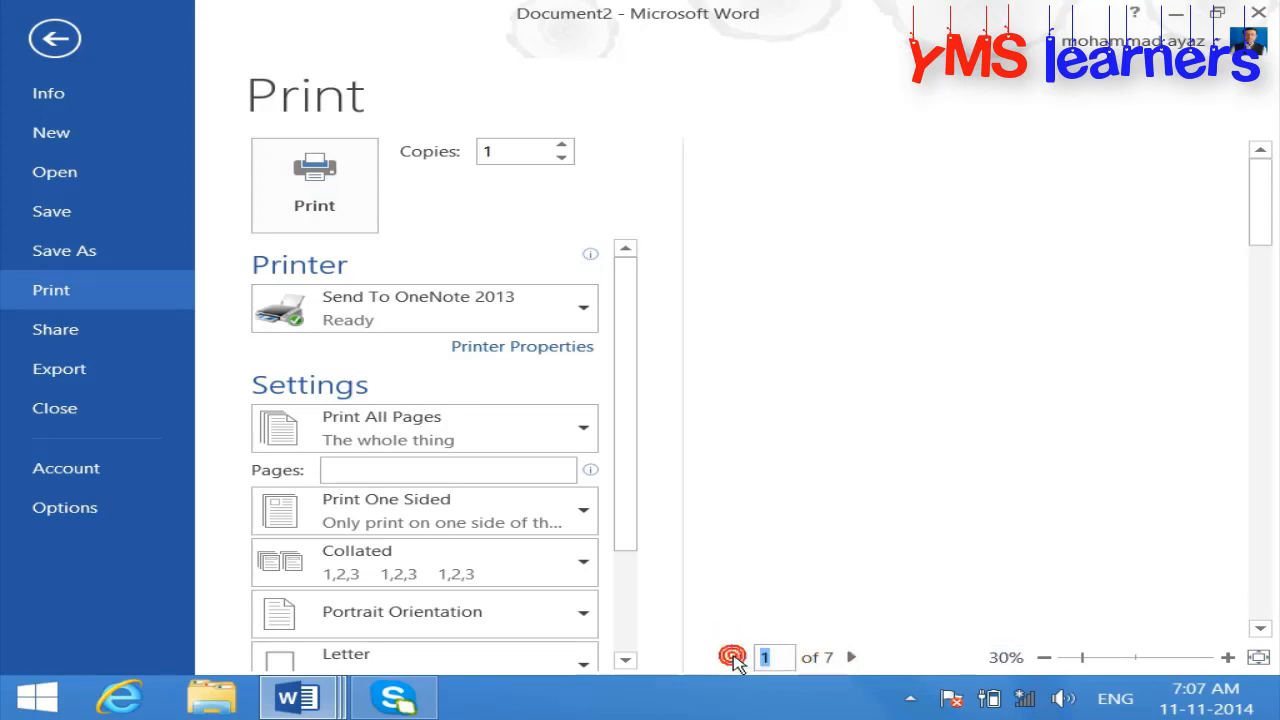
click(52, 37)
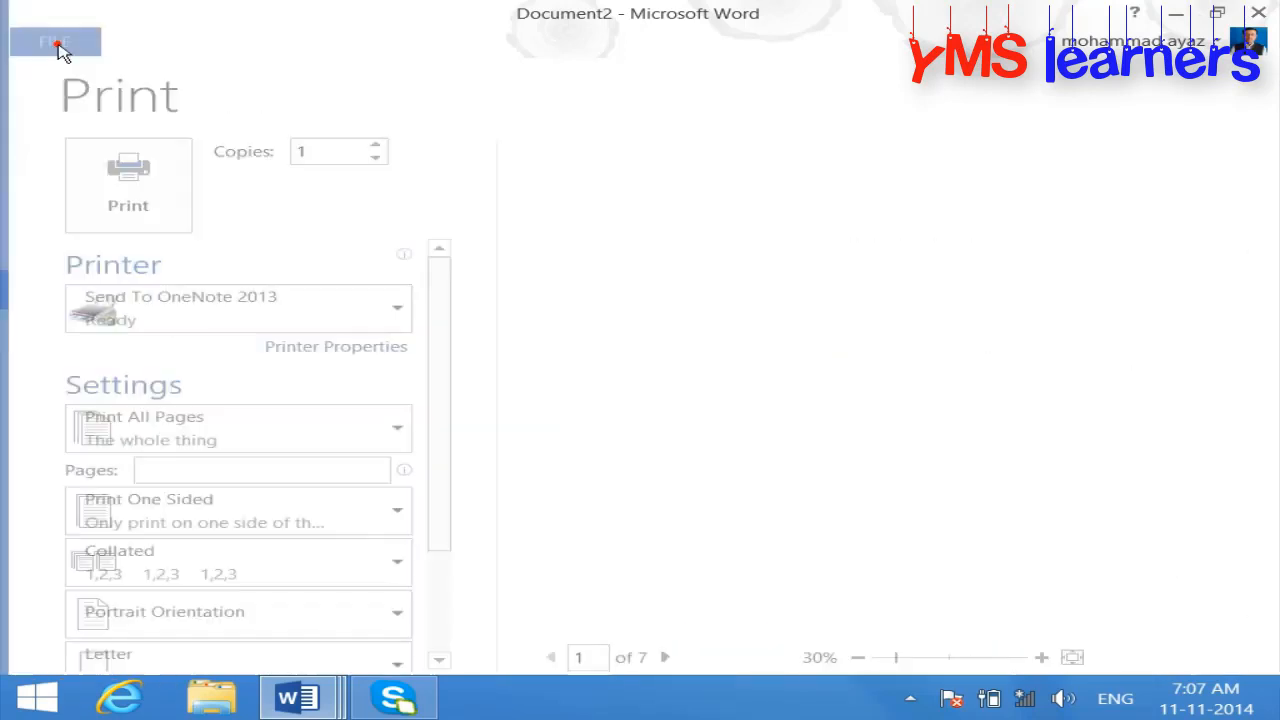